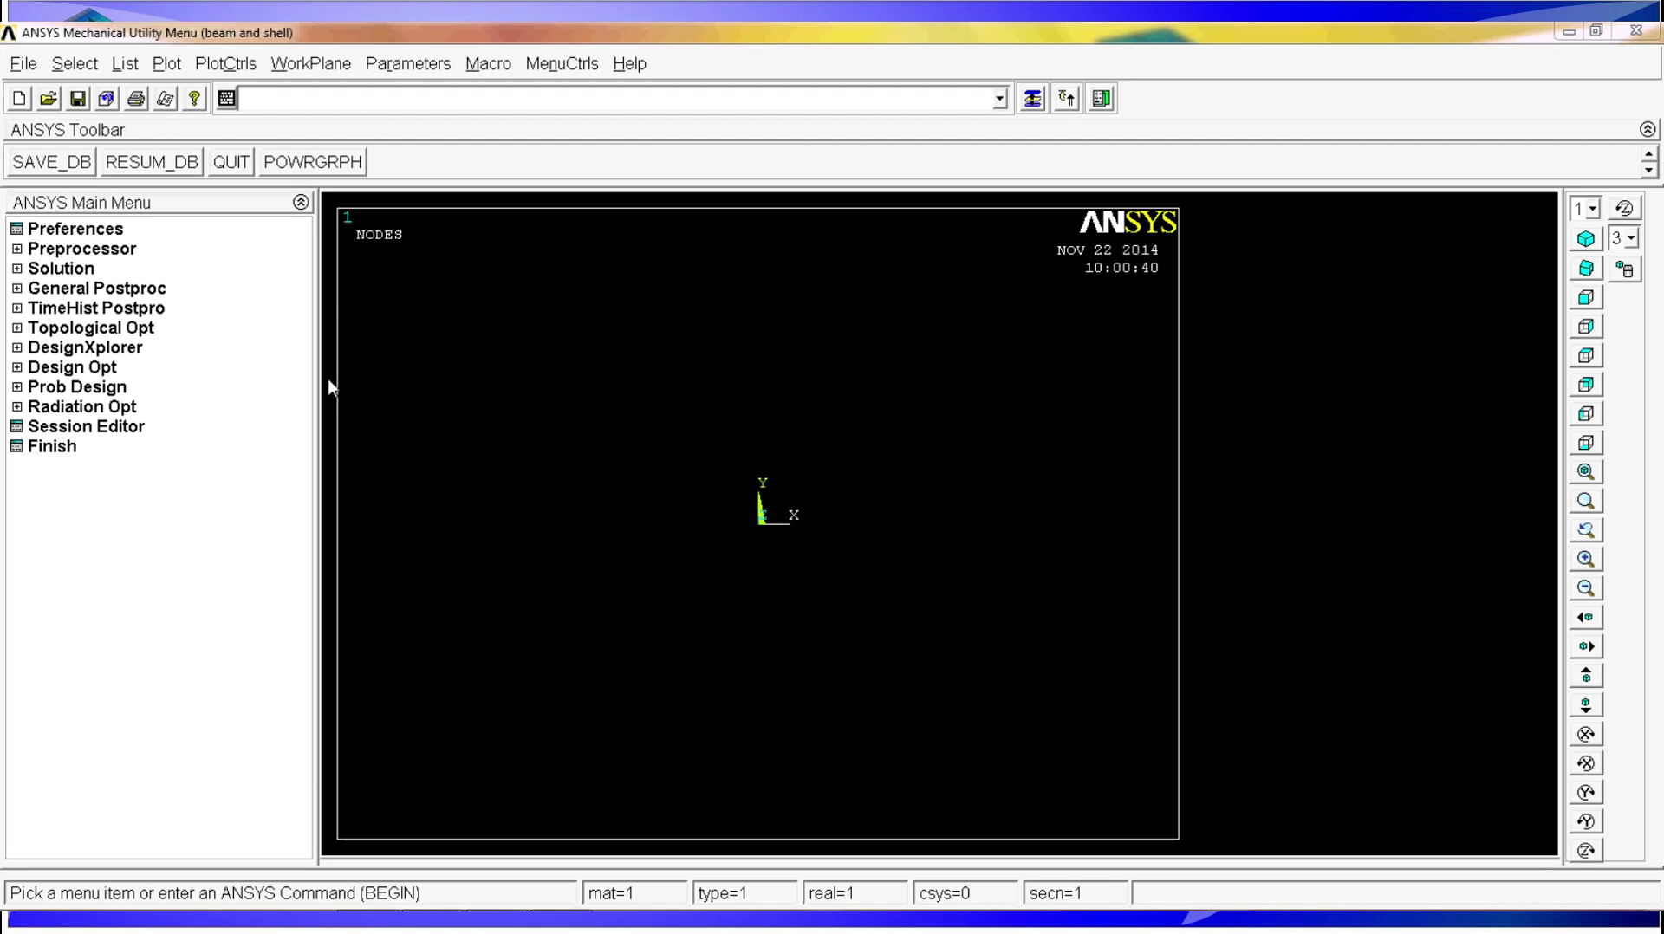
# Create keypoint 1 at X 0, Y 0, Z 0 in the active coordinate system
pyautogui.click(117, 251)
pyautogui.click(100, 351)
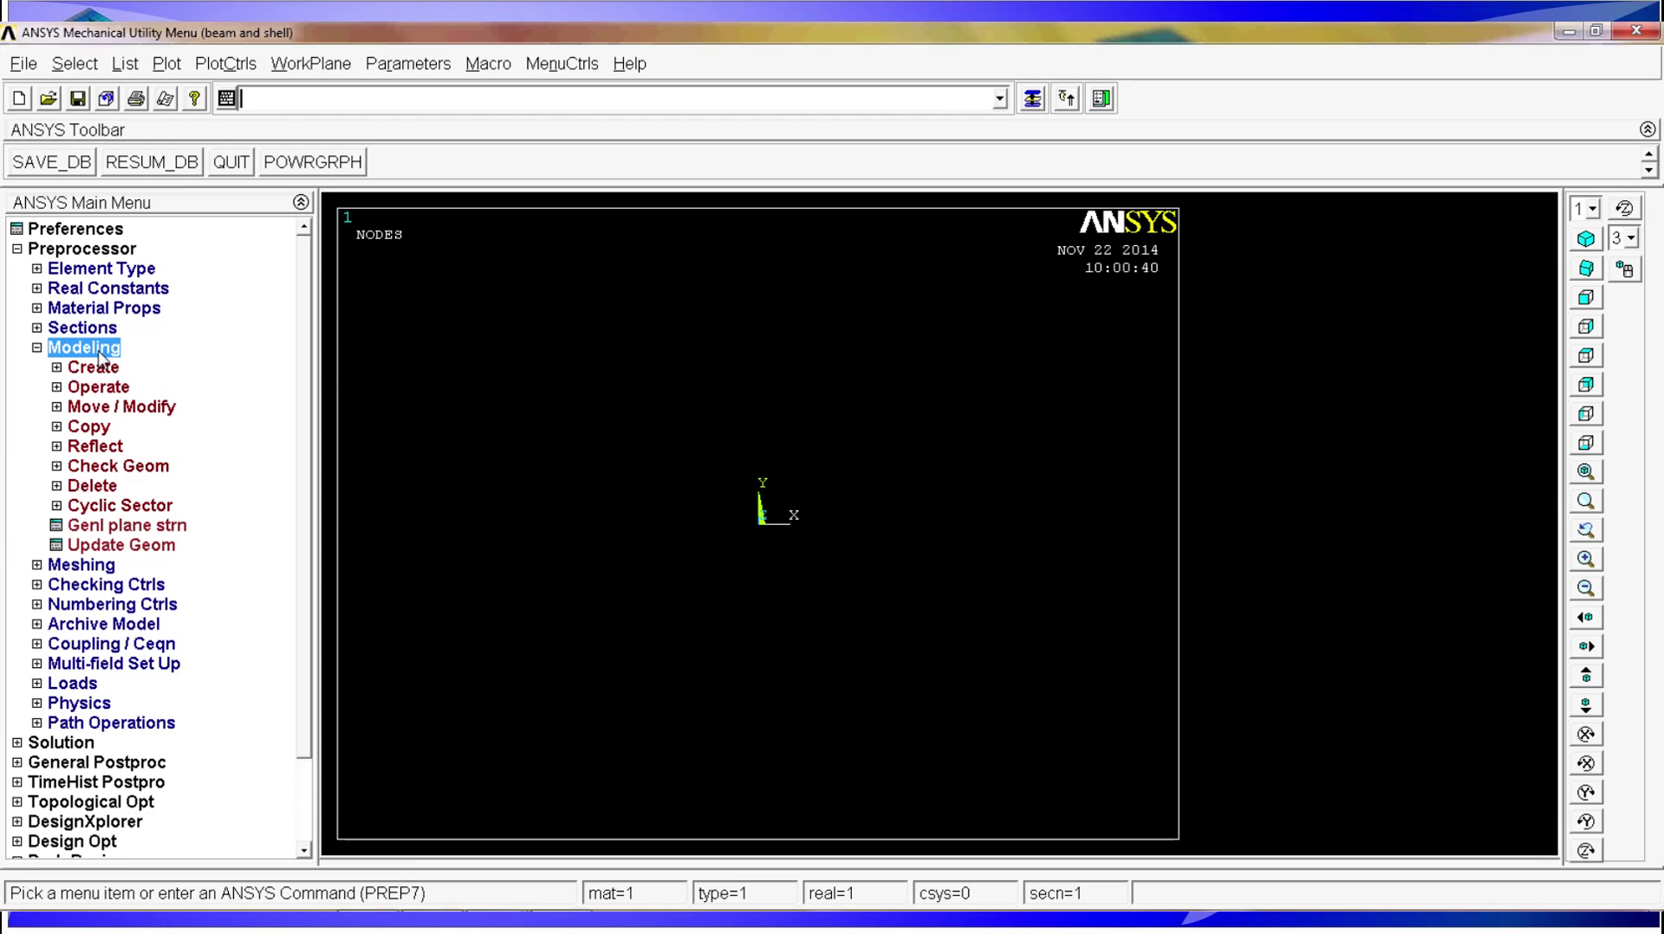
pyautogui.click(102, 370)
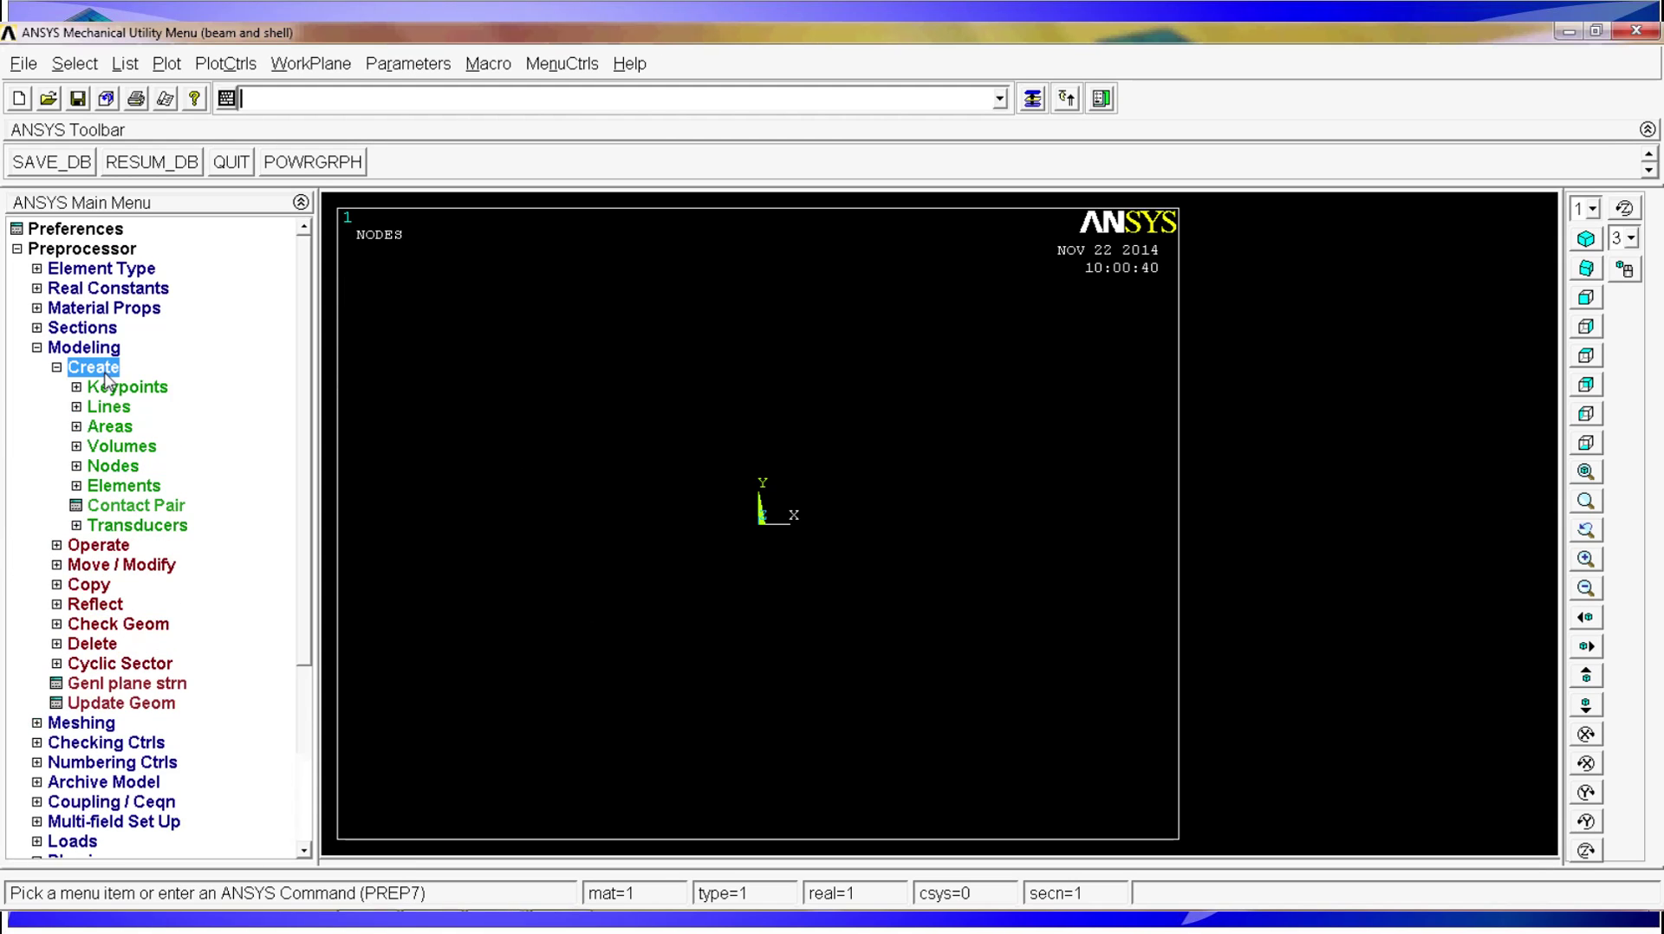
pyautogui.click(130, 389)
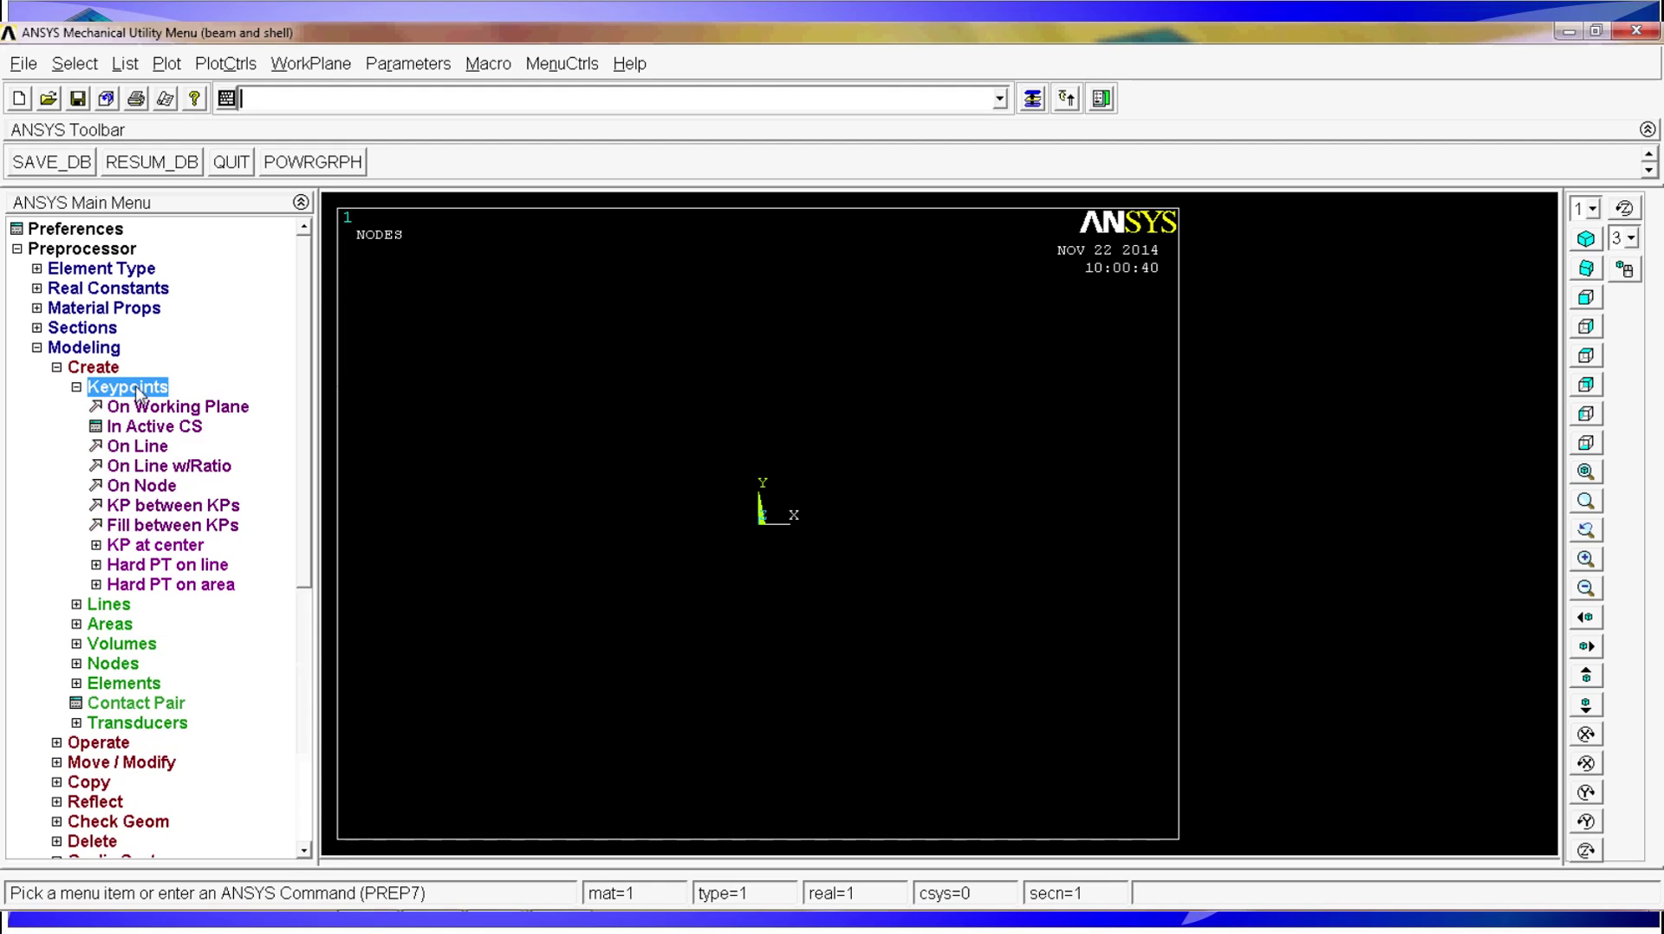
pyautogui.click(176, 432)
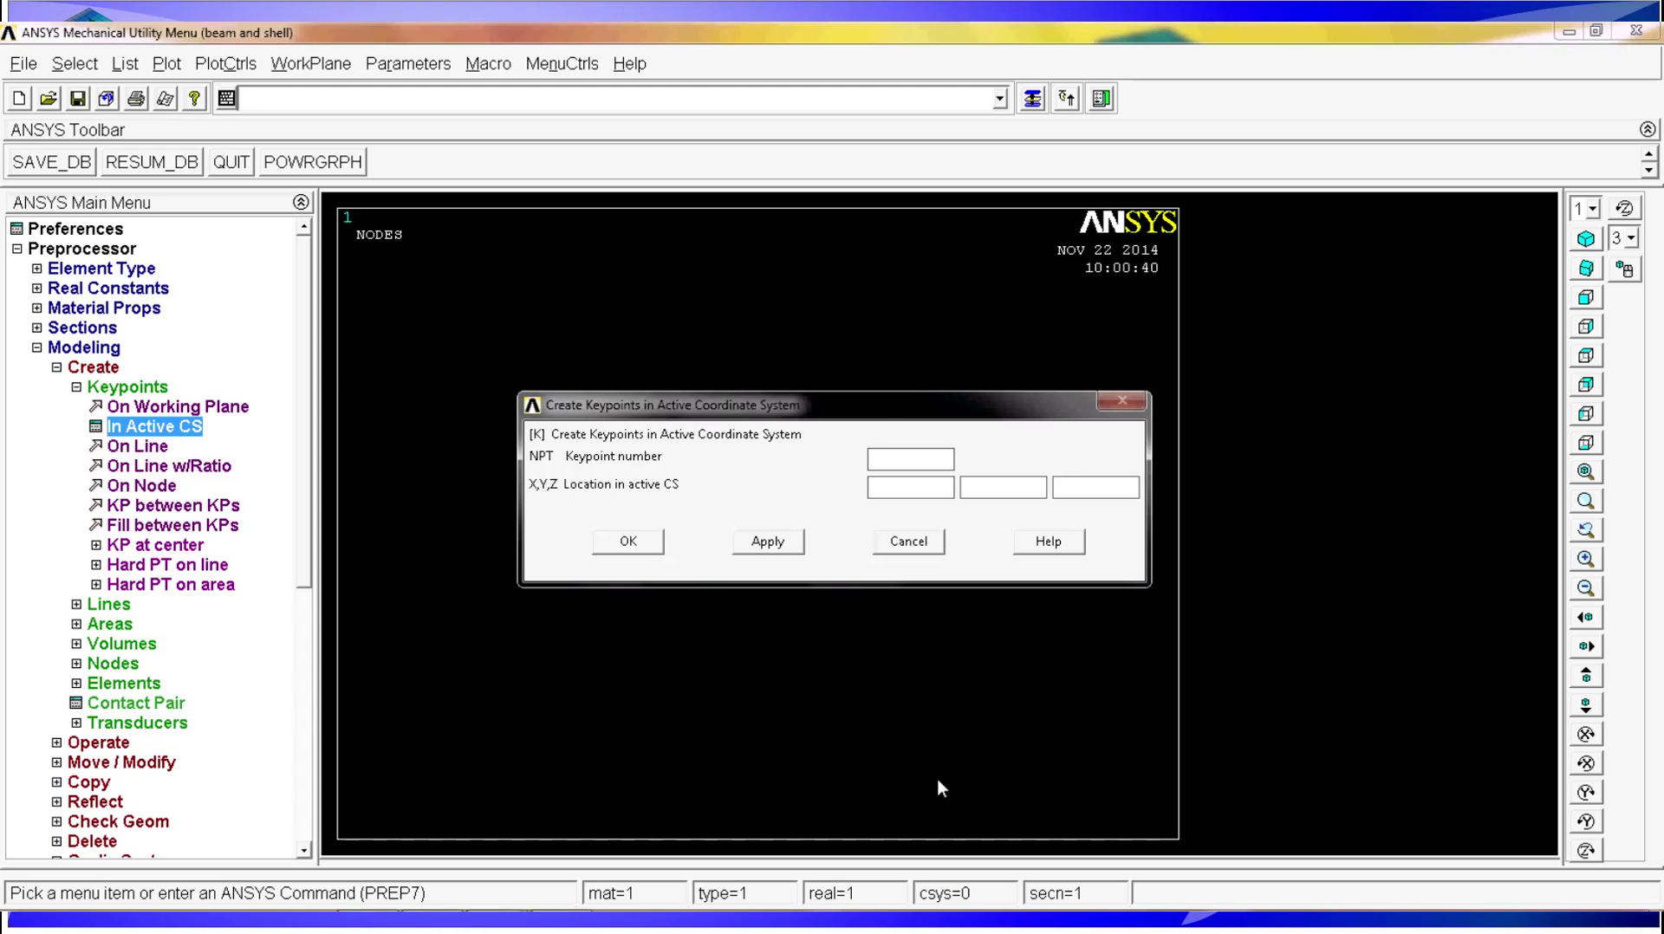
pyautogui.moveTo(879, 414); pyautogui.dragTo(858, 242)
pyautogui.click(871, 301)
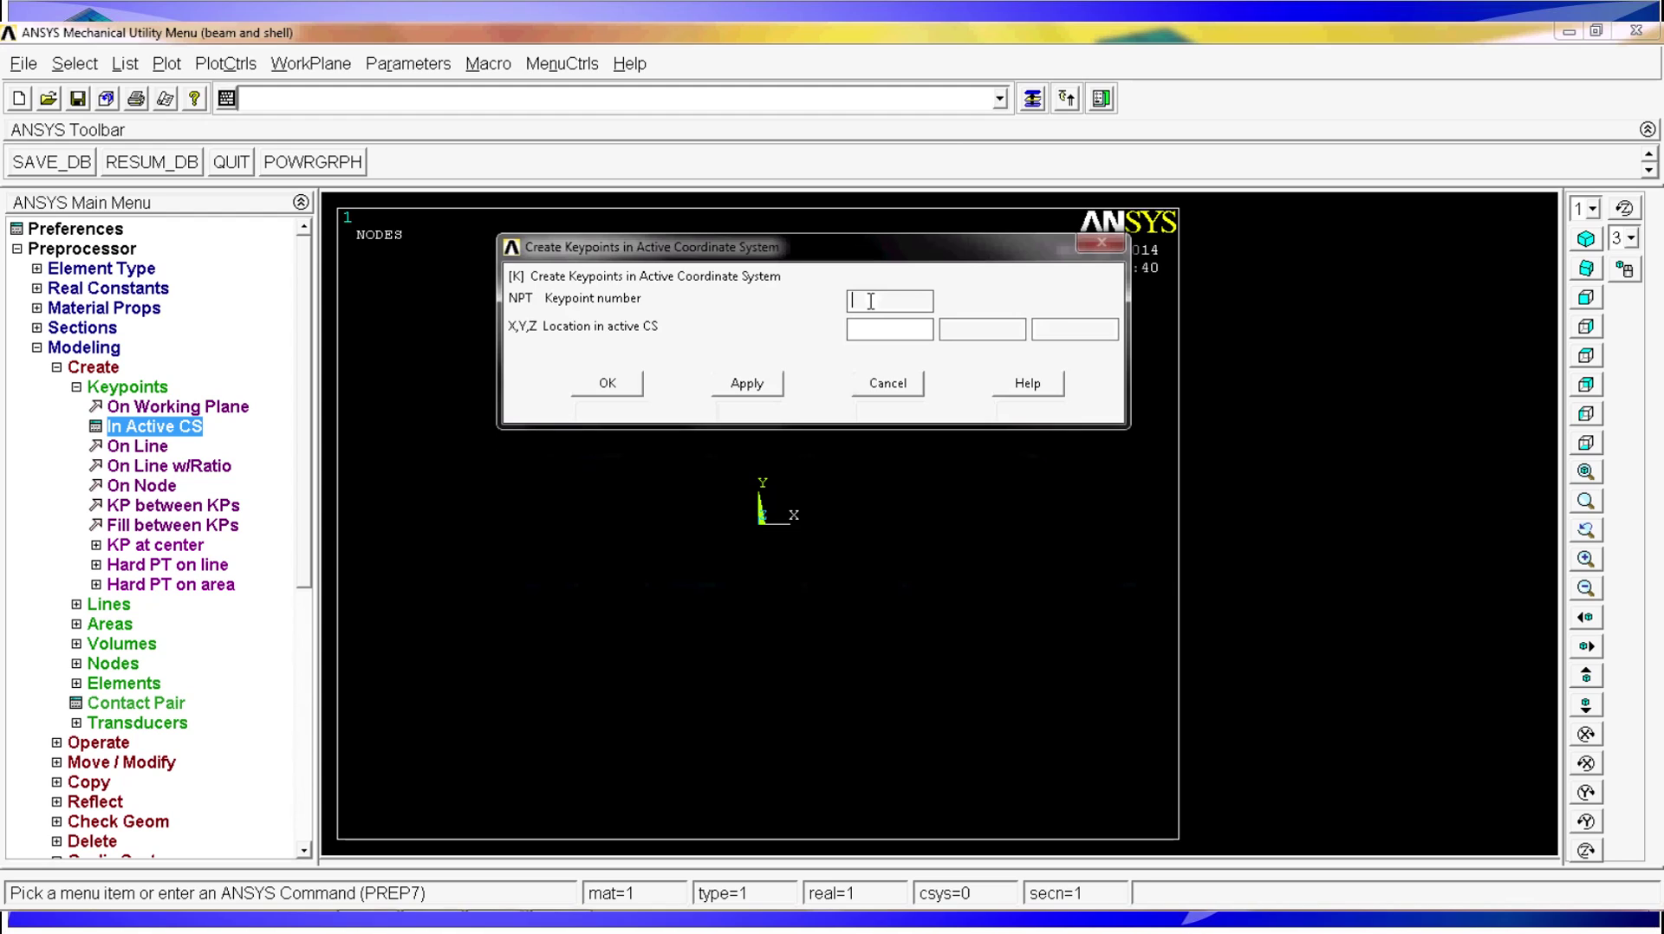
pyautogui.write('1')
pyautogui.press('Tab')
pyautogui.write('0')
pyautogui.press('Tab')
pyautogui.write('0')
pyautogui.press('Tab')
pyautogui.write('0')
pyautogui.click(761, 385)
# Create keypoint 2 at X 1, Y 0, Z 0 in the active coordinate system
pyautogui.press('BackSpace')
pyautogui.write('2')
pyautogui.press('Tab')
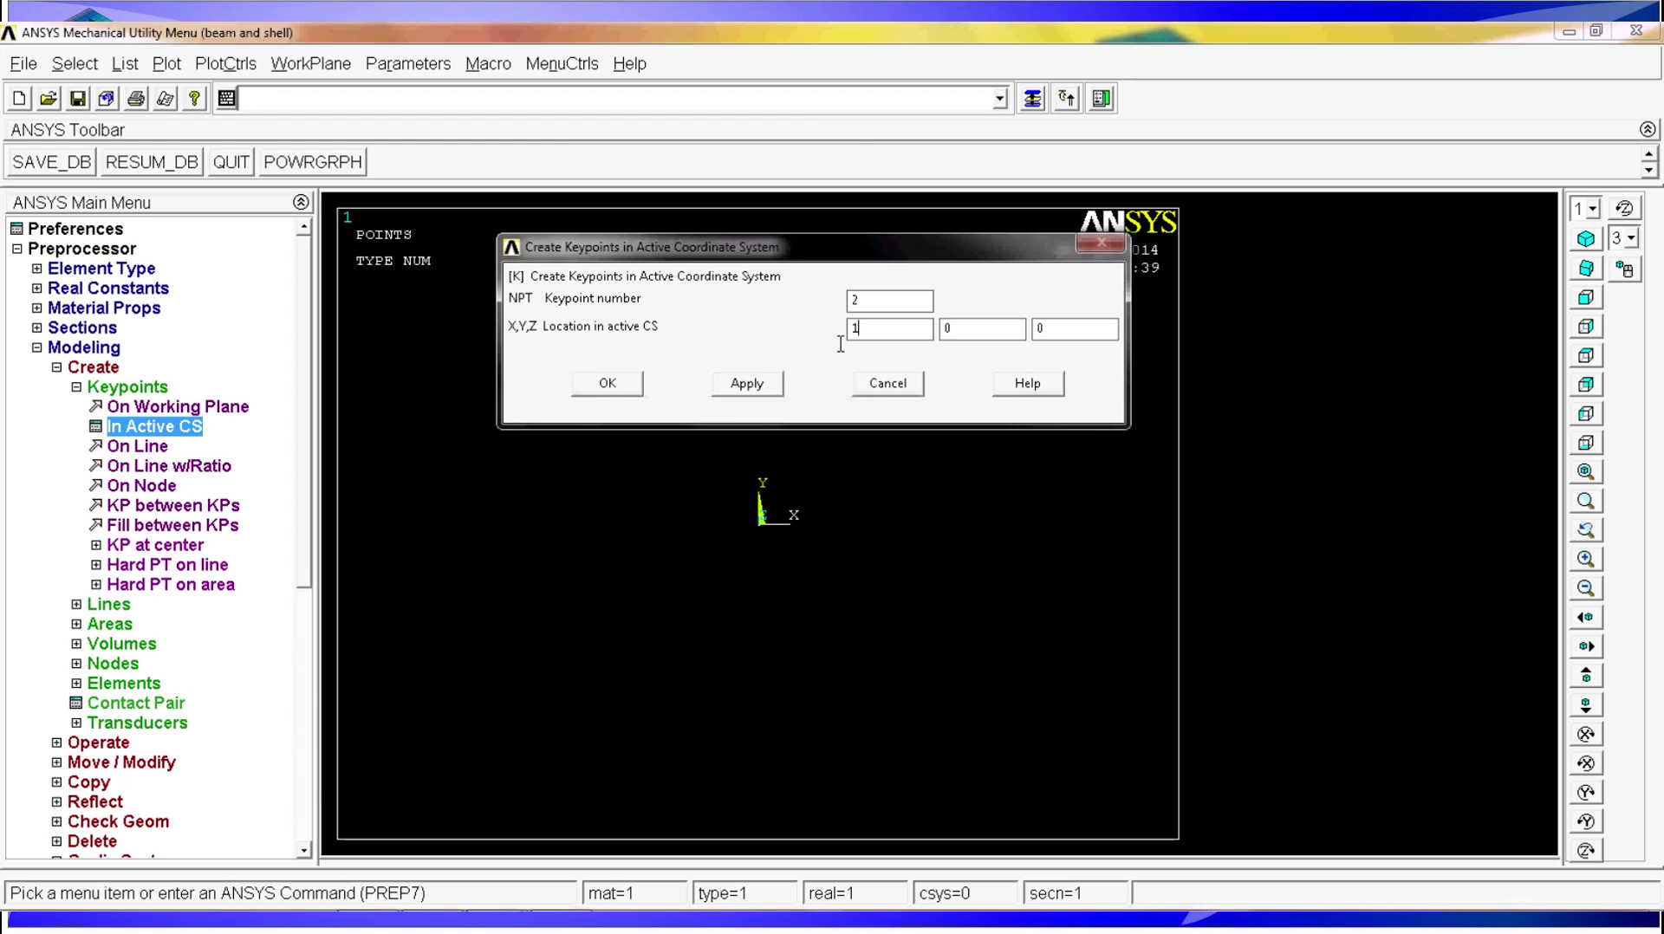
pyautogui.click(760, 394)
# Create keypoint 3 at X 1, Y 0, Z 1 in the active coordinate system
pyautogui.click(883, 297)
pyautogui.press('BackSpace')
pyautogui.write('3')
pyautogui.press('Tab')
pyautogui.write('11')
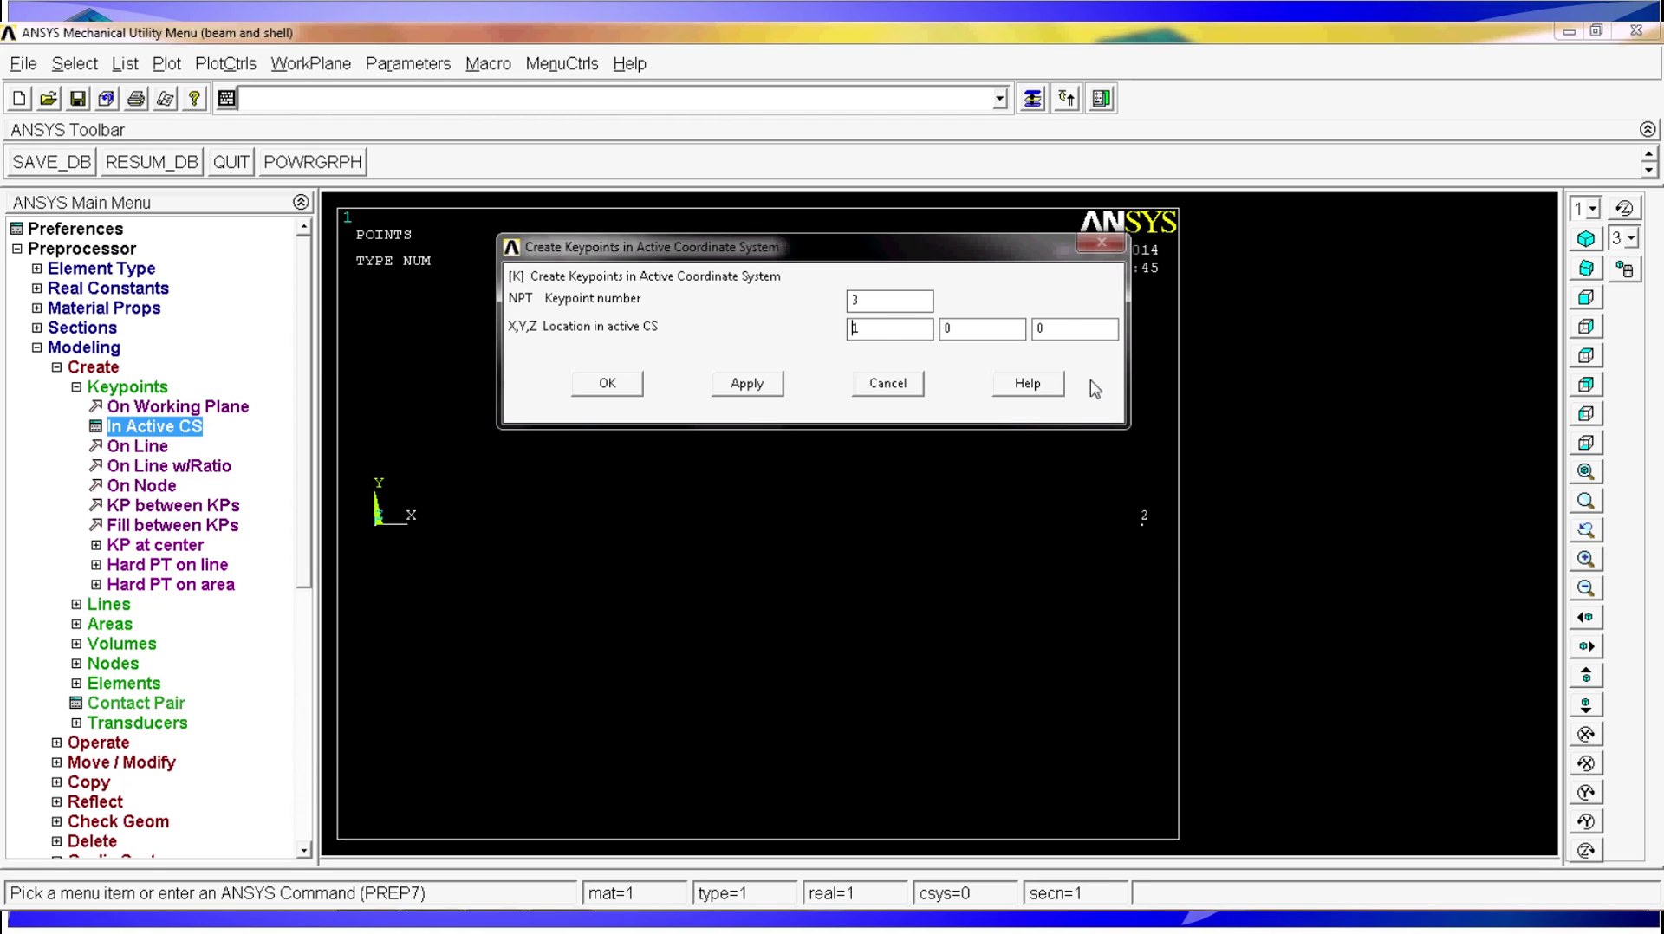
pyautogui.click(1049, 330)
pyautogui.press('BackSpace')
pyautogui.write('1')
pyautogui.click(747, 384)
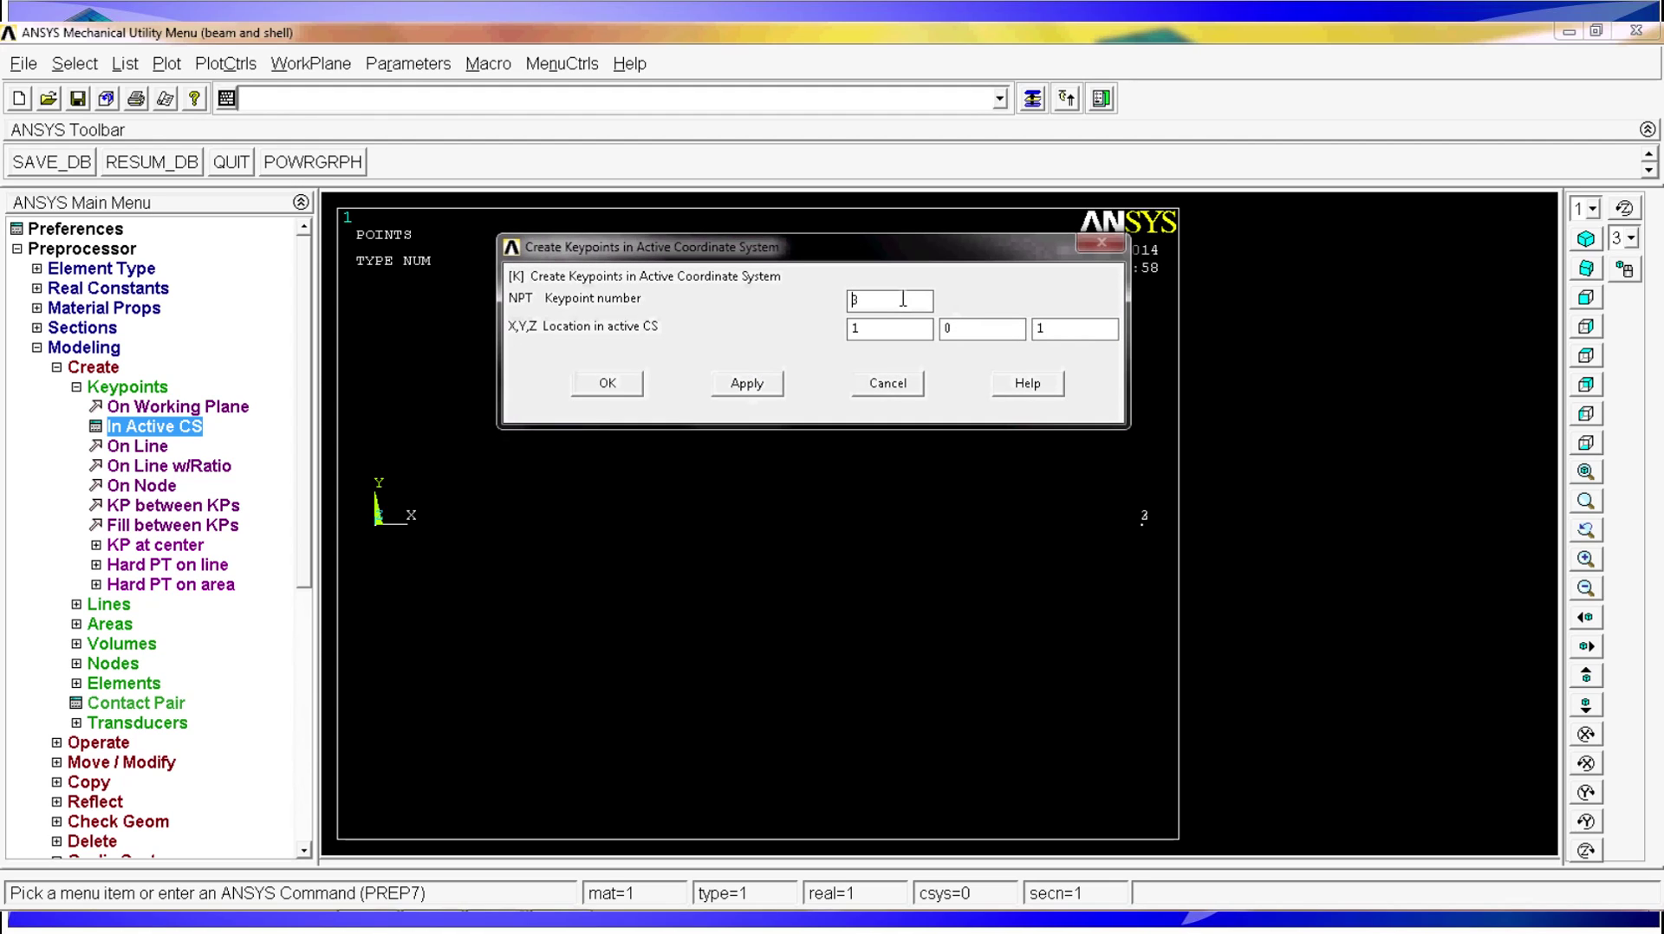
# Create keypoint 4 at X 0, Y 0, Z 1 and finish keypoint creation
pyautogui.press('BackSpace')
pyautogui.write('4')
pyautogui.press('BackSpace')
pyautogui.write('0')
pyautogui.click(602, 397)
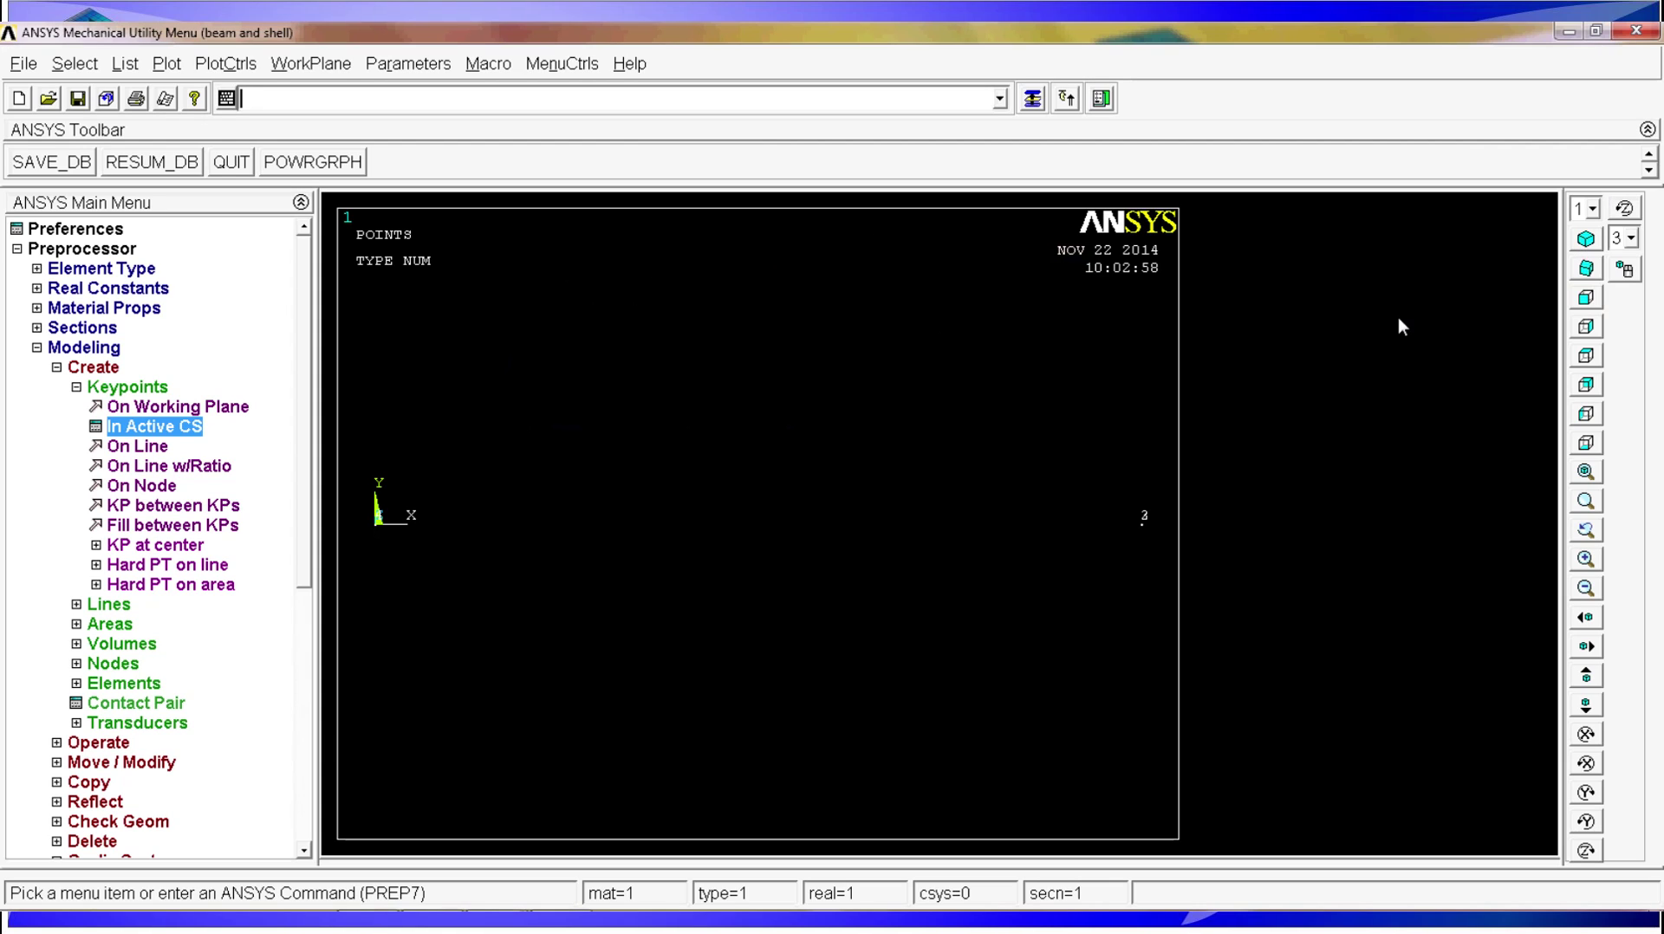
# Create an arbitrary area through keypoints 1, 2, 3 and 4
pyautogui.click(1586, 269)
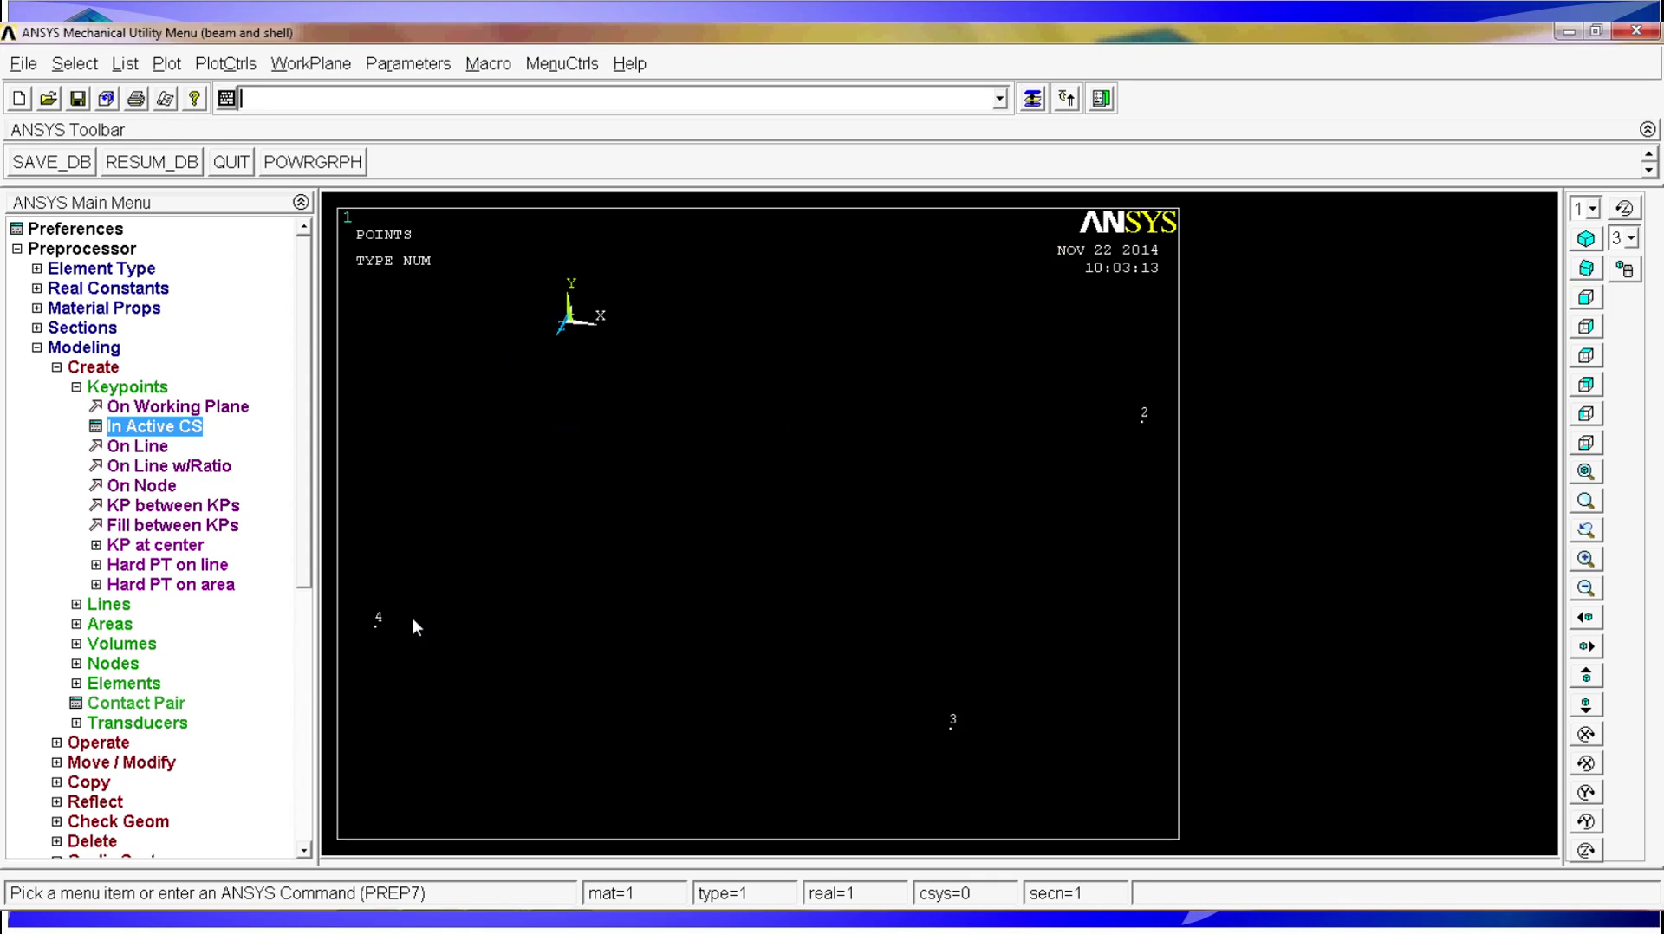
pyautogui.click(121, 387)
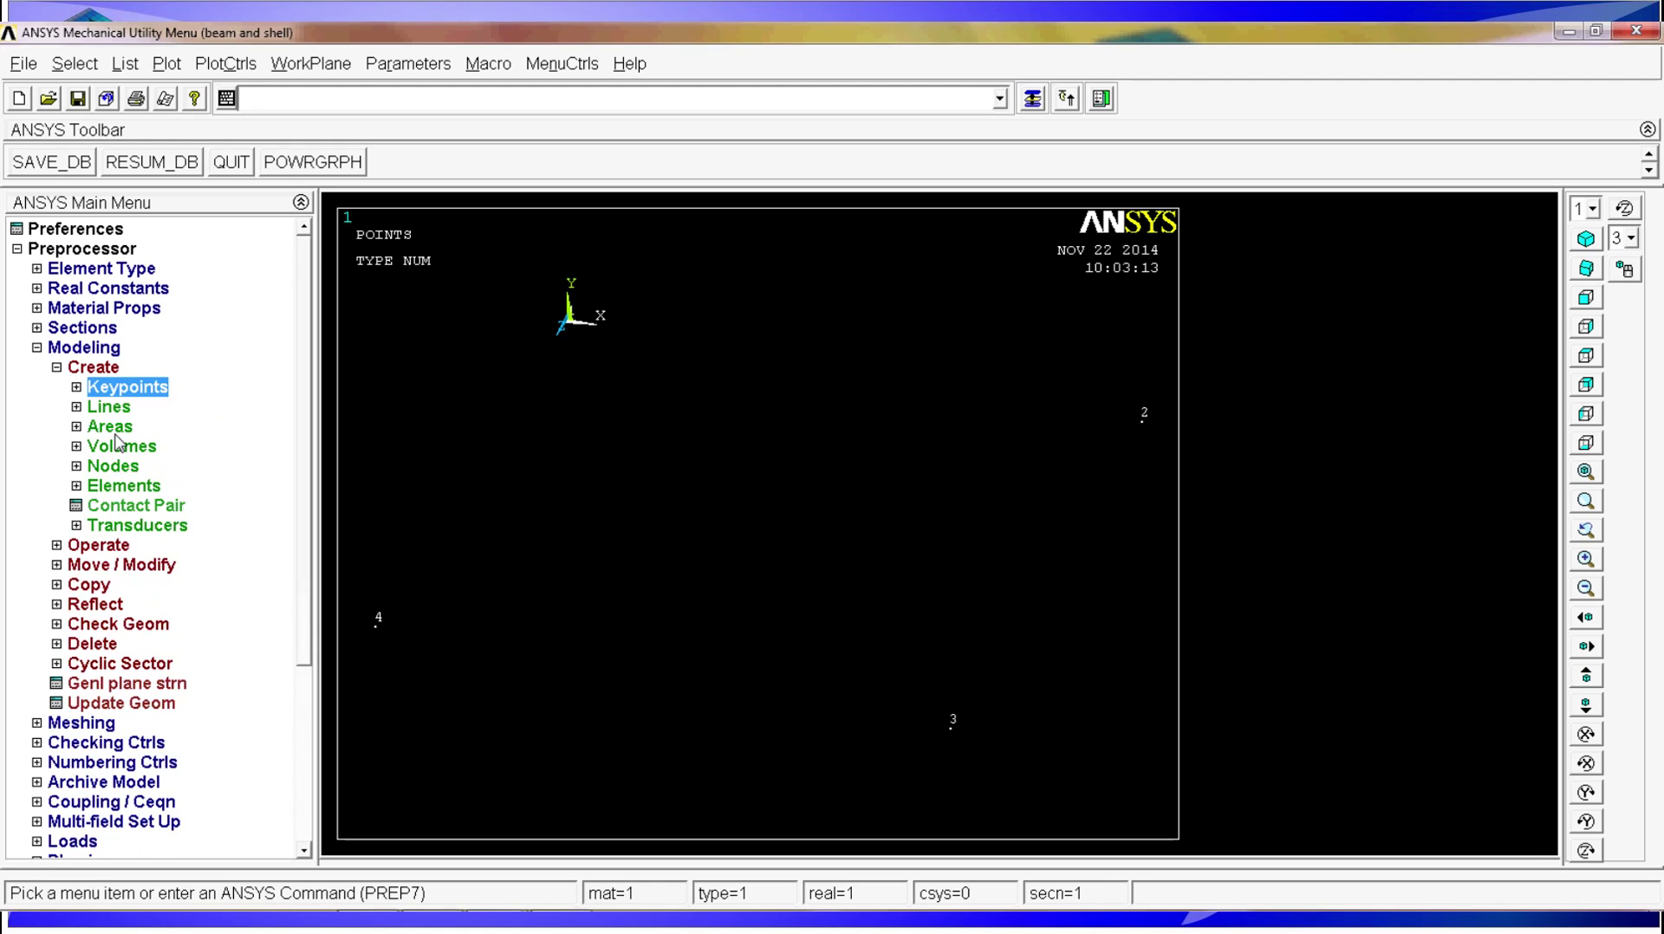
pyautogui.click(118, 428)
pyautogui.click(139, 448)
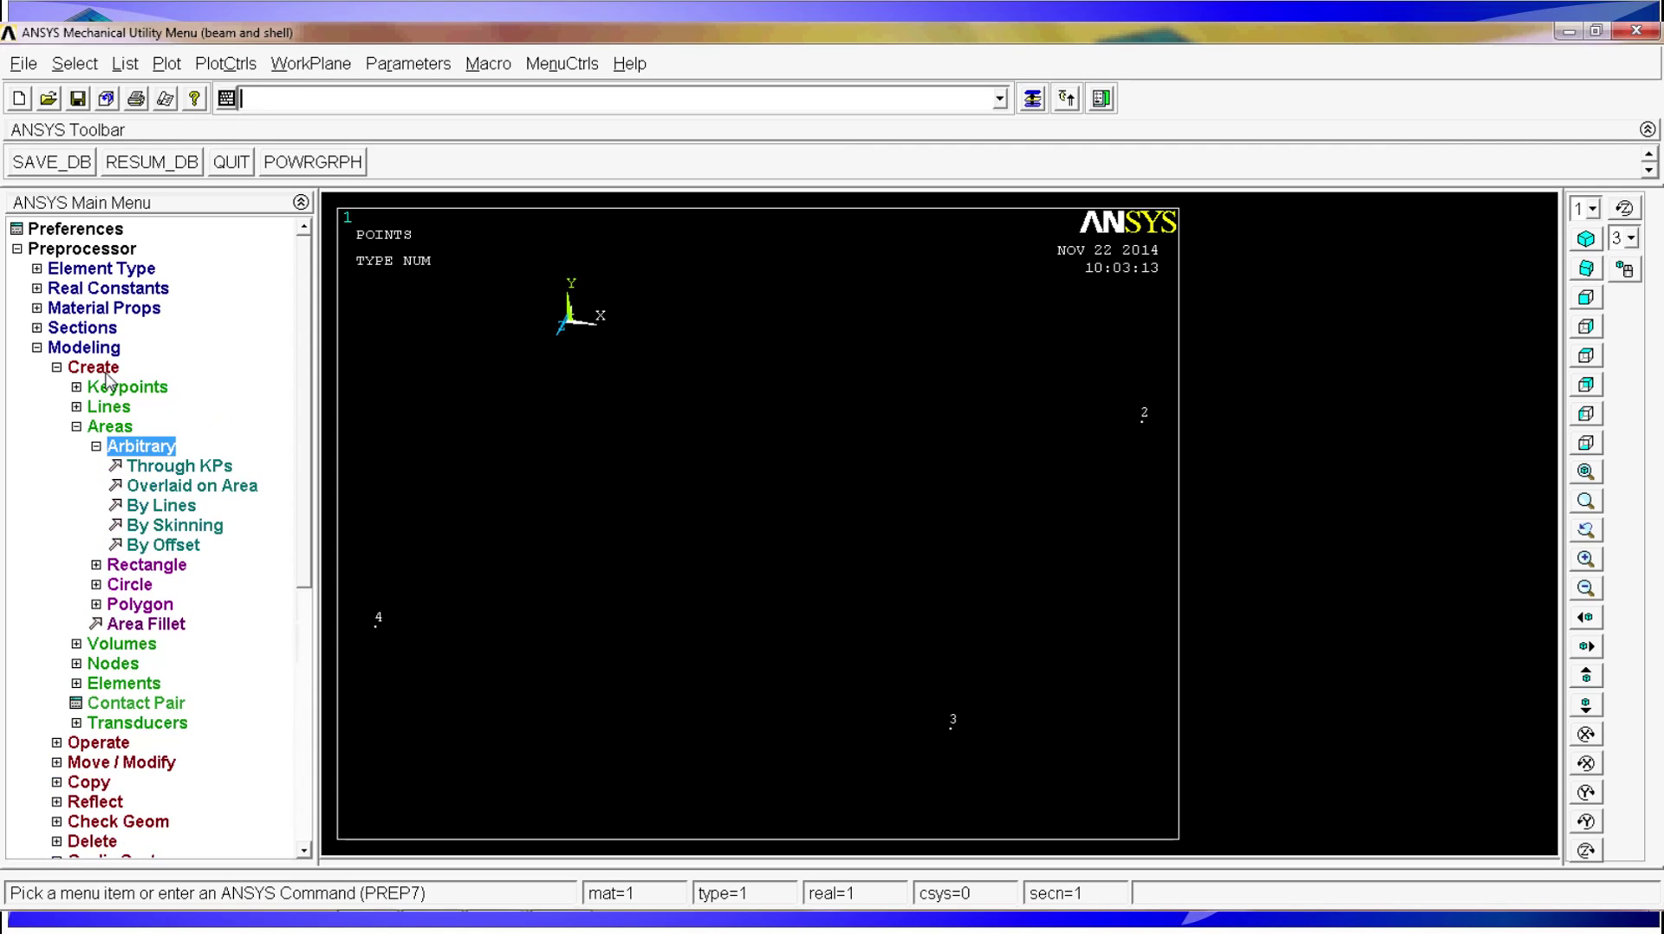
pyautogui.click(178, 467)
pyautogui.click(568, 321)
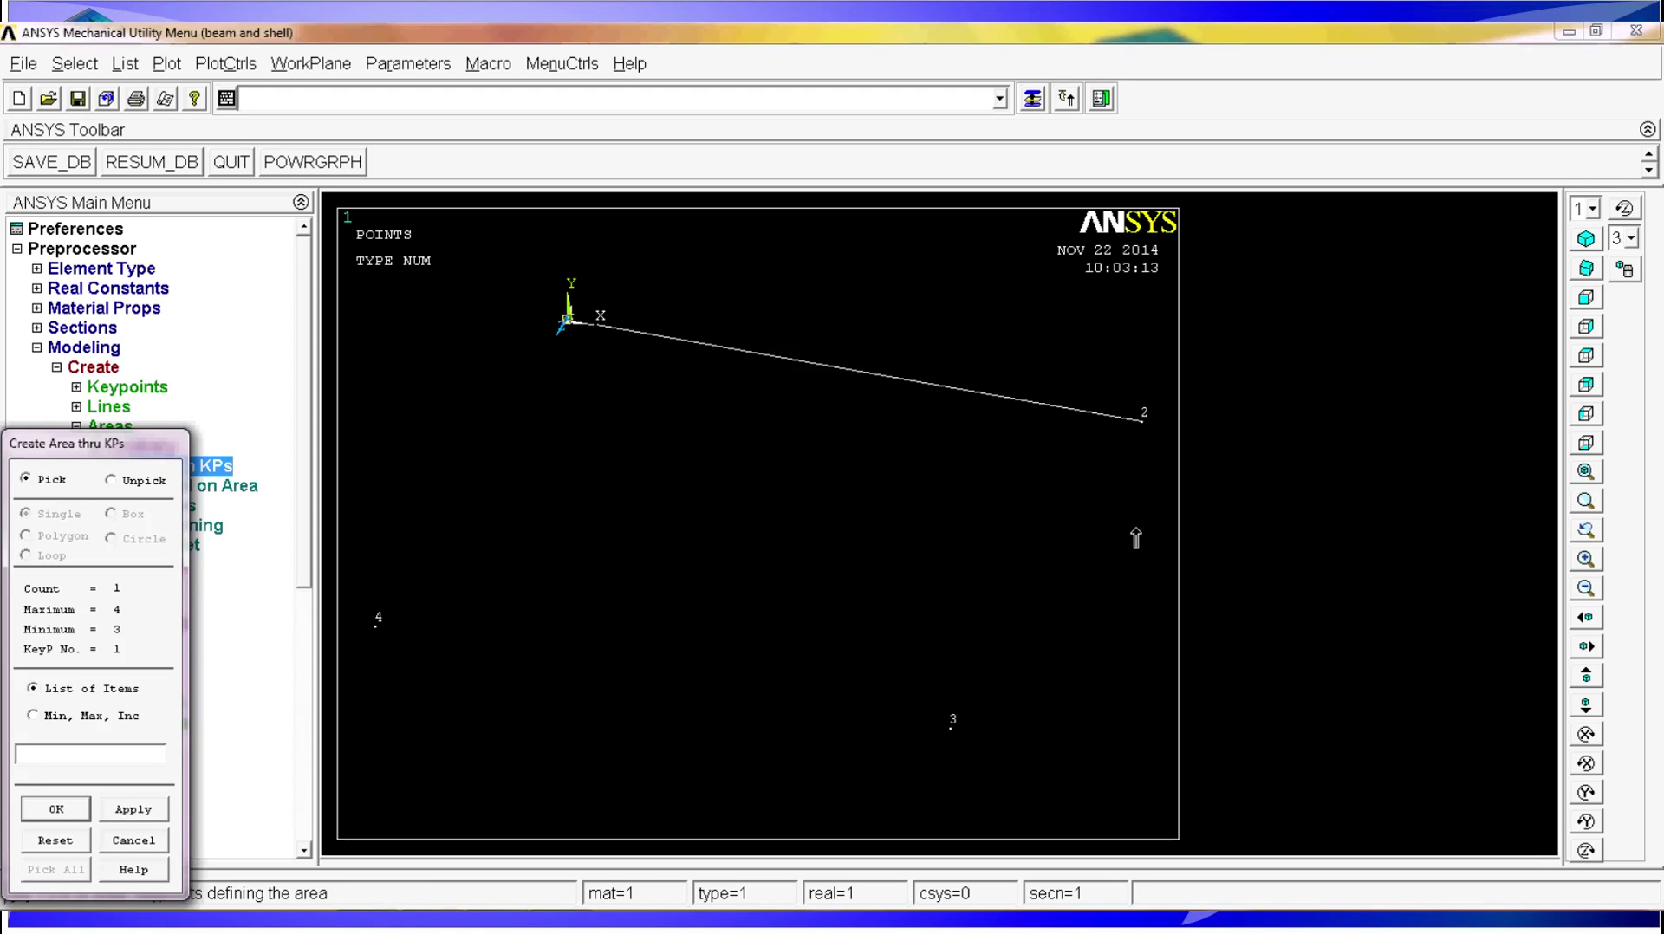
pyautogui.click(1137, 455)
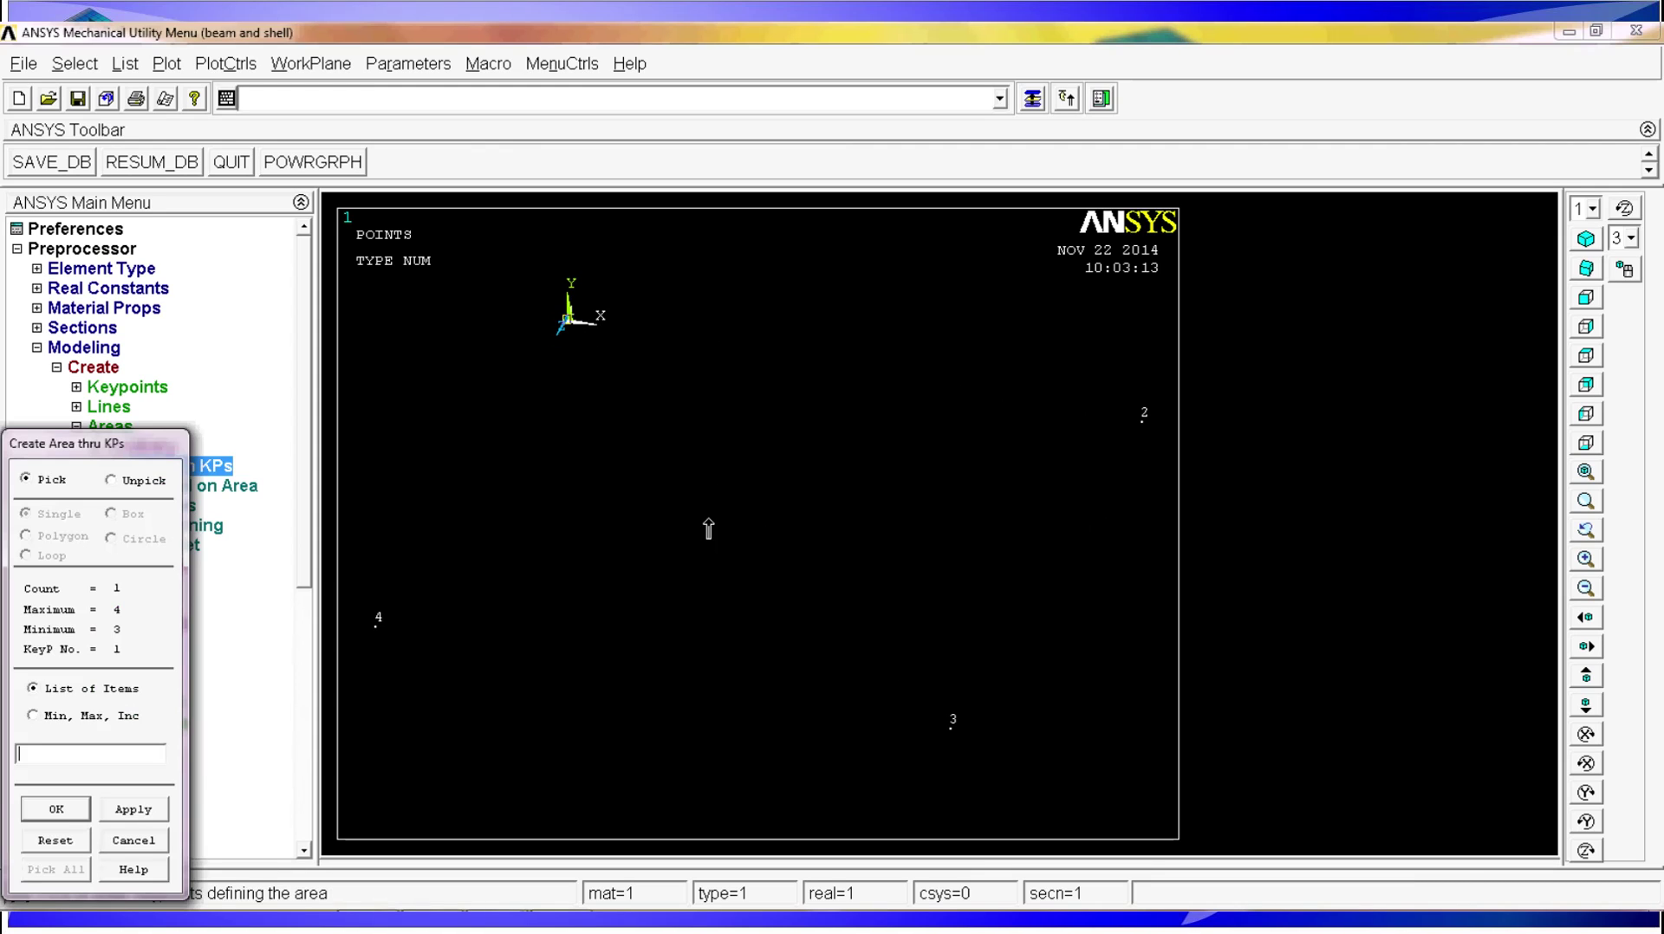
pyautogui.click(1136, 438)
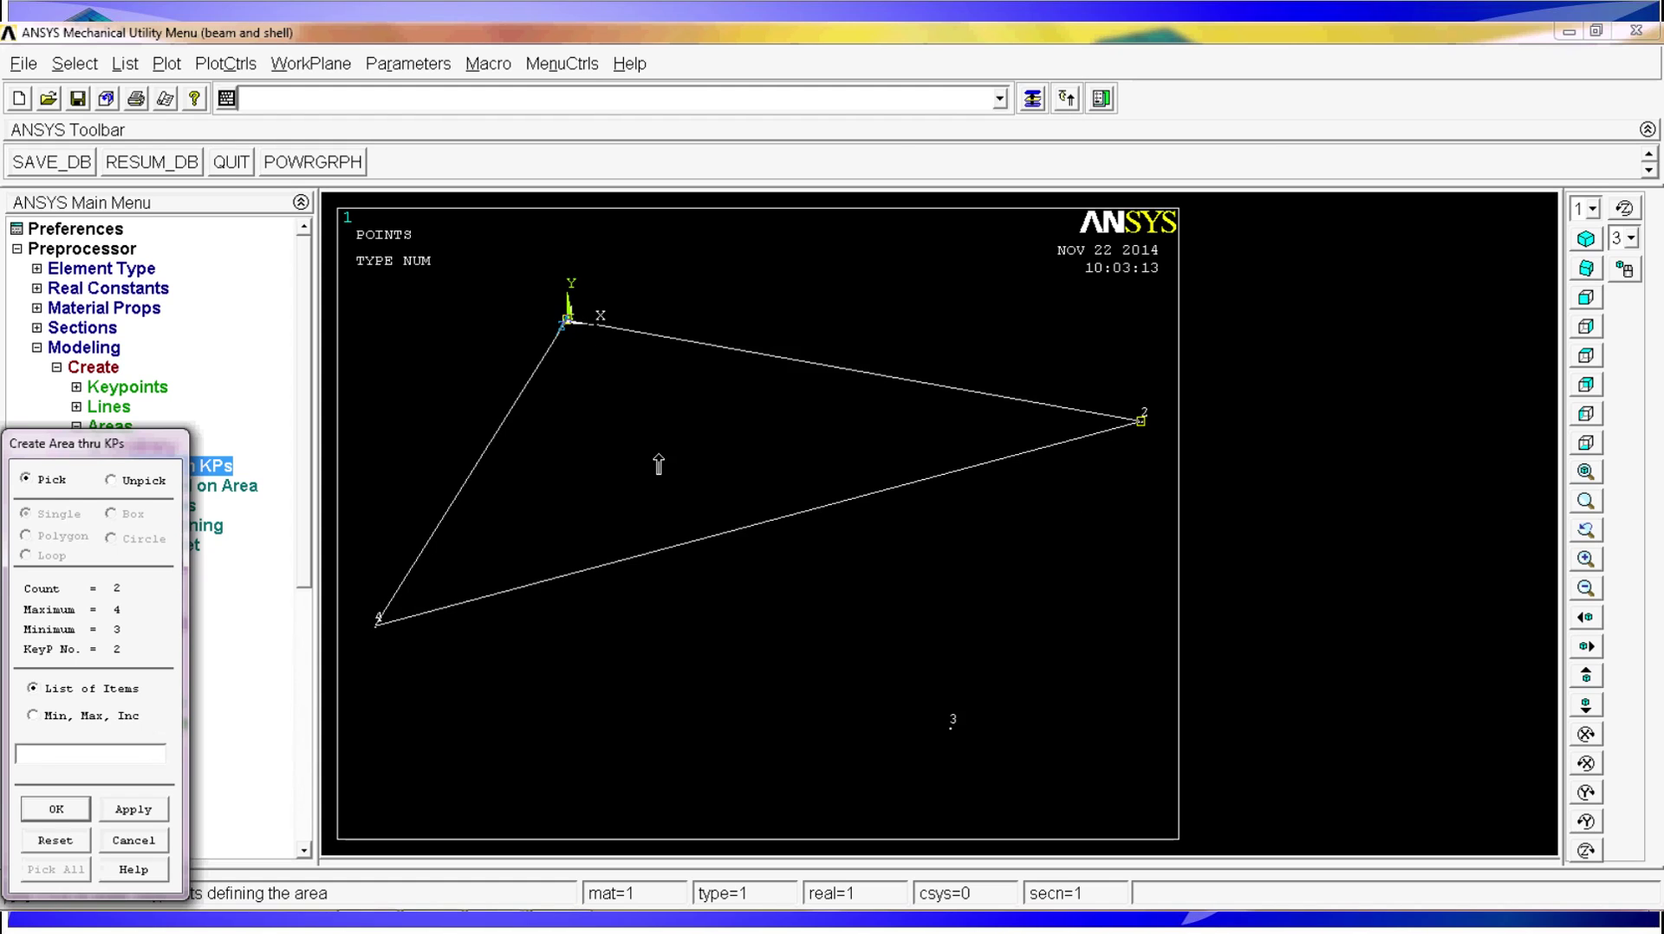
pyautogui.click(928, 543)
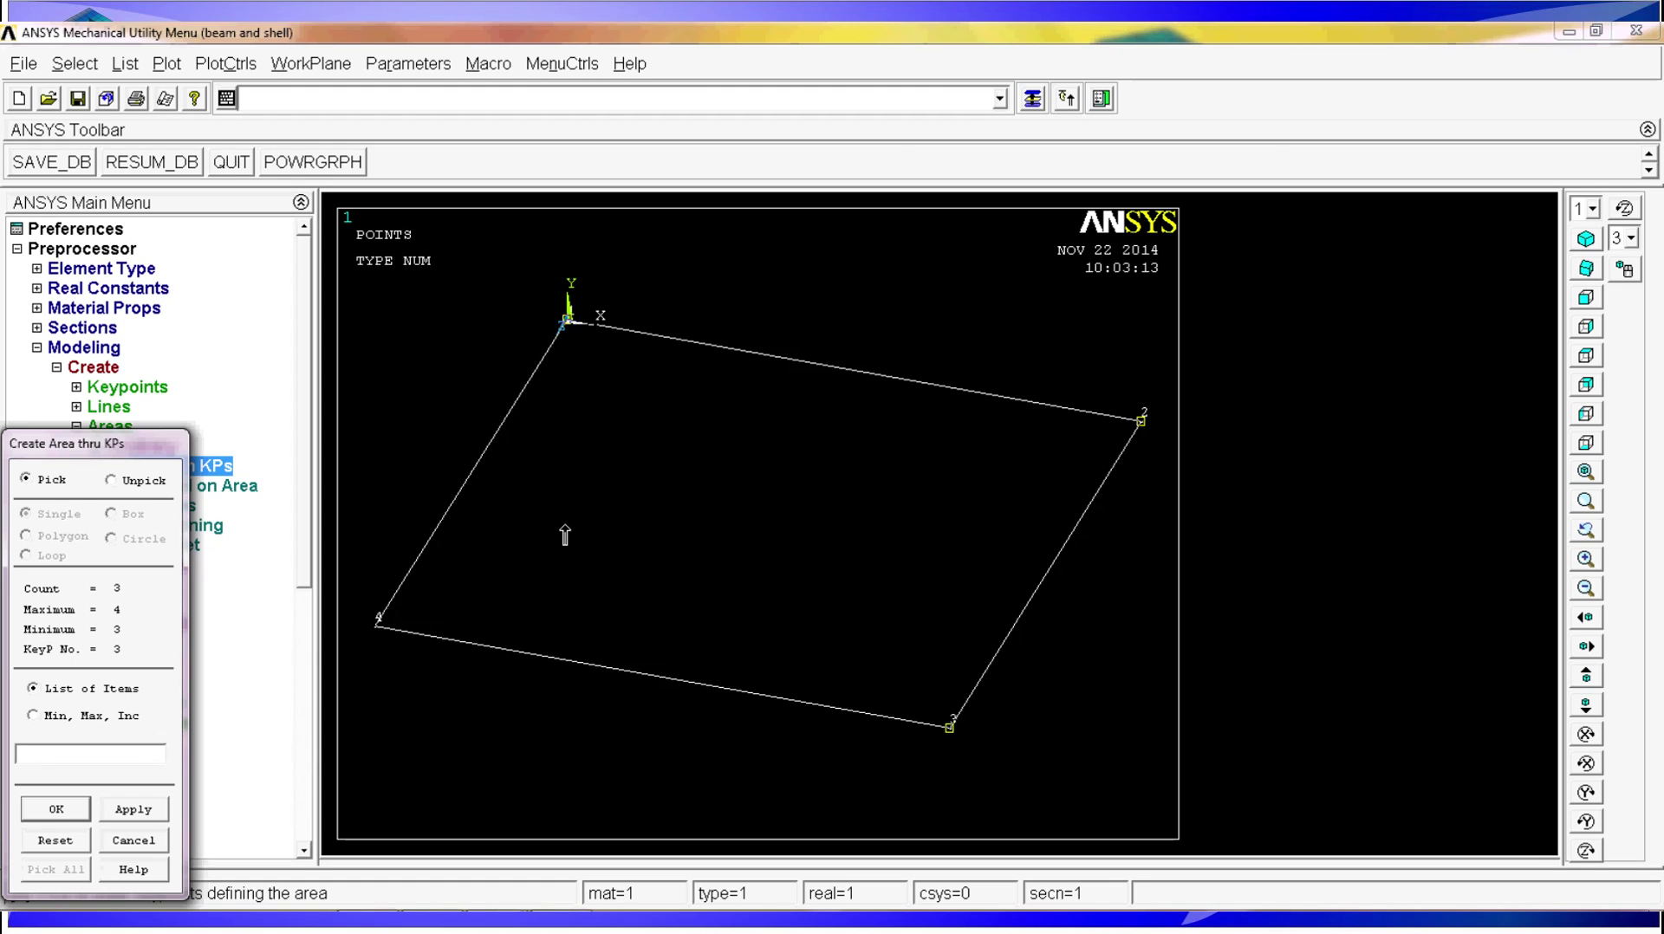
pyautogui.click(378, 619)
pyautogui.click(66, 811)
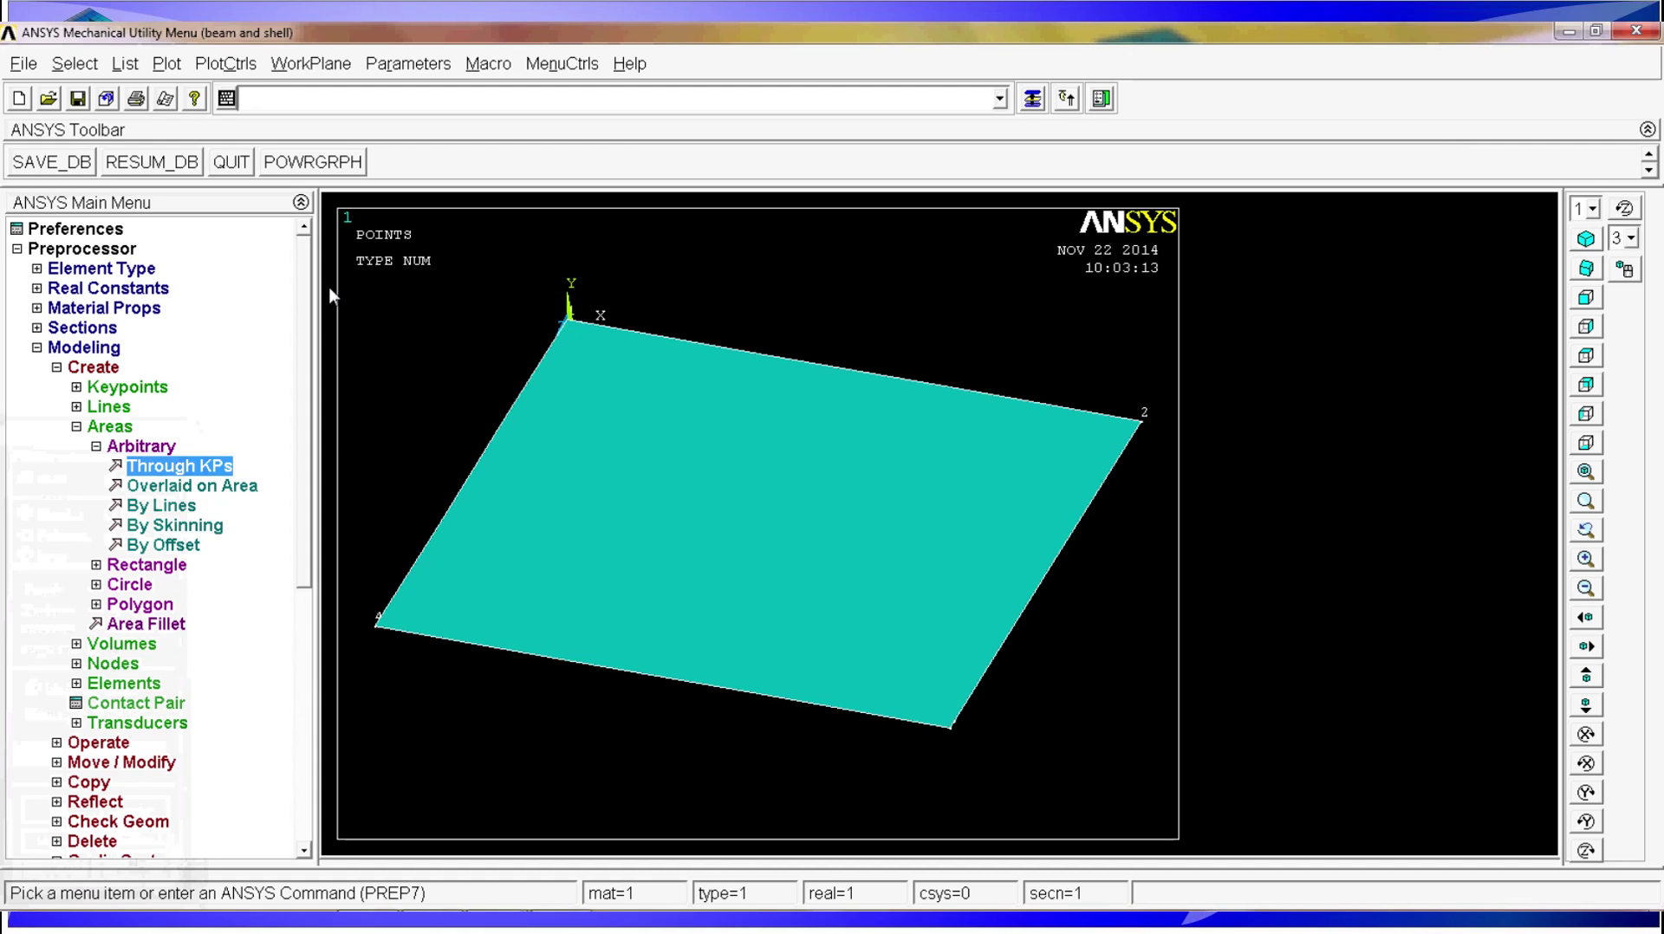
# Copy the area's four corner keypoints with a Y-offset of -0.5 and 2 copies including the original
pyautogui.click(110, 426)
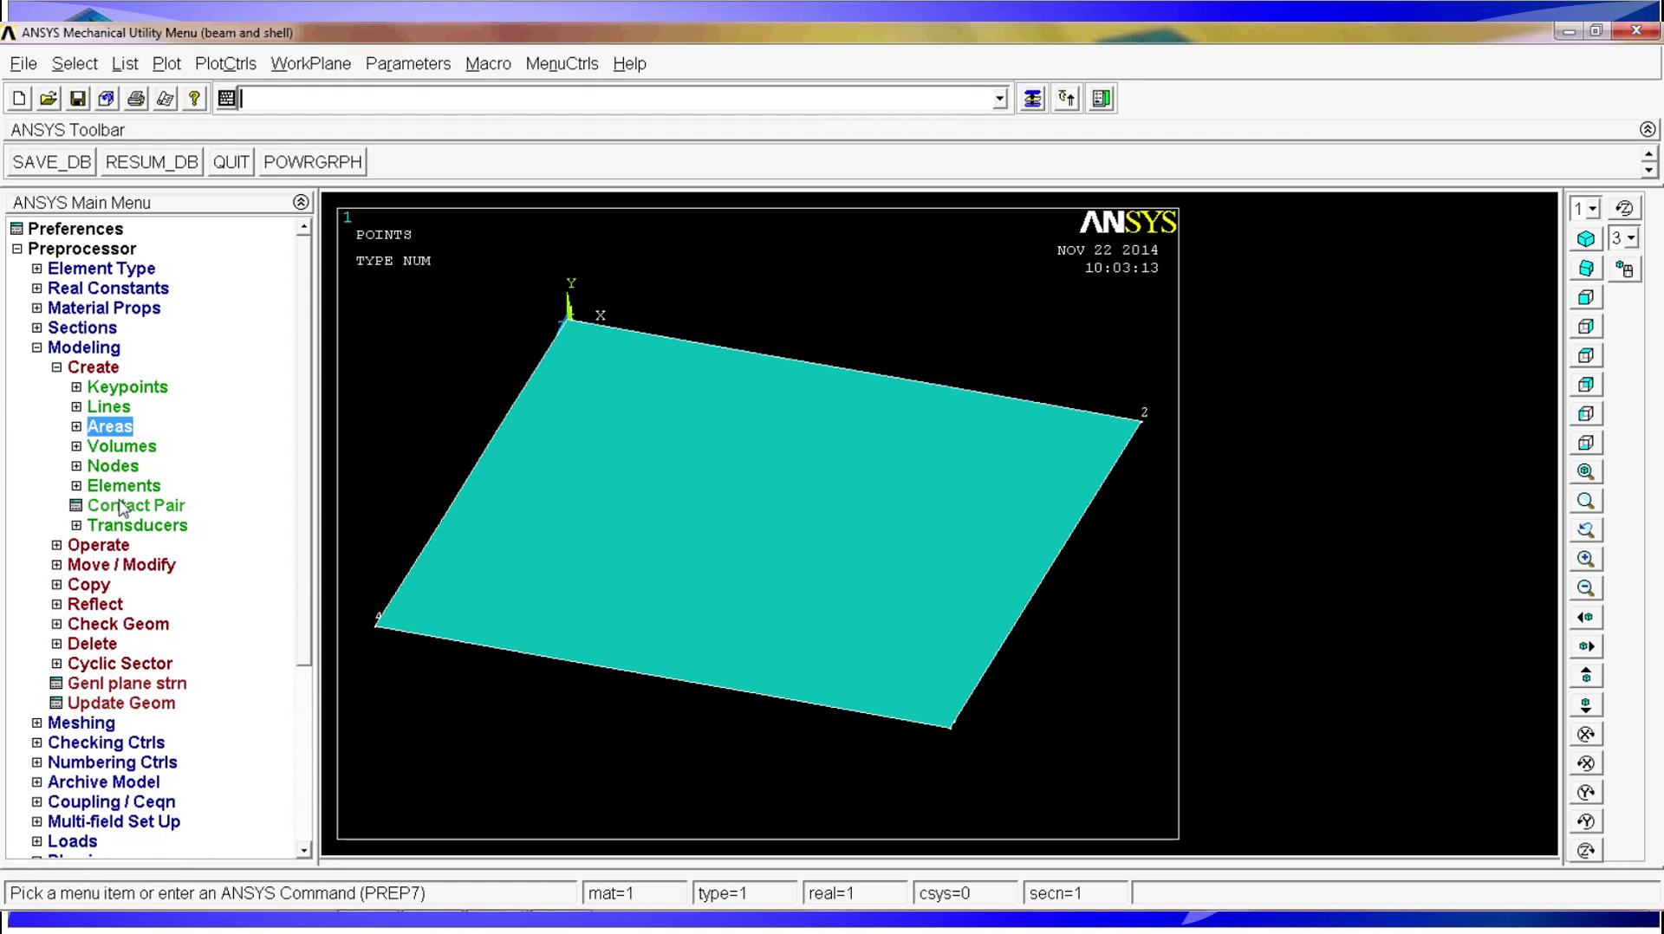
pyautogui.click(95, 590)
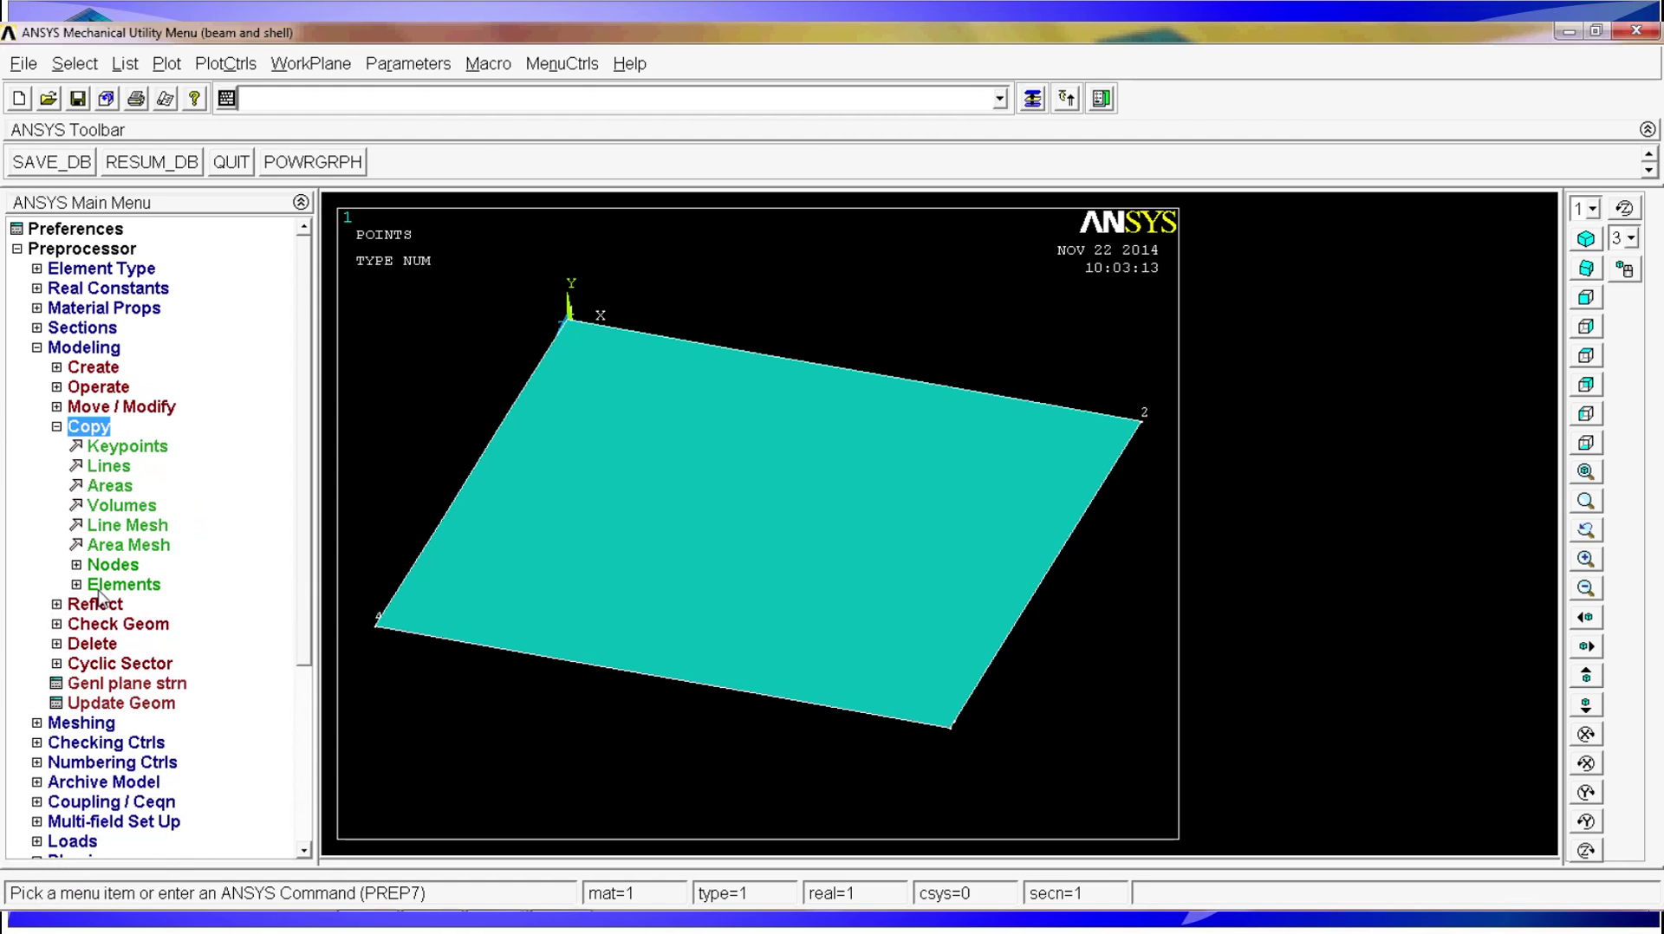
pyautogui.click(128, 453)
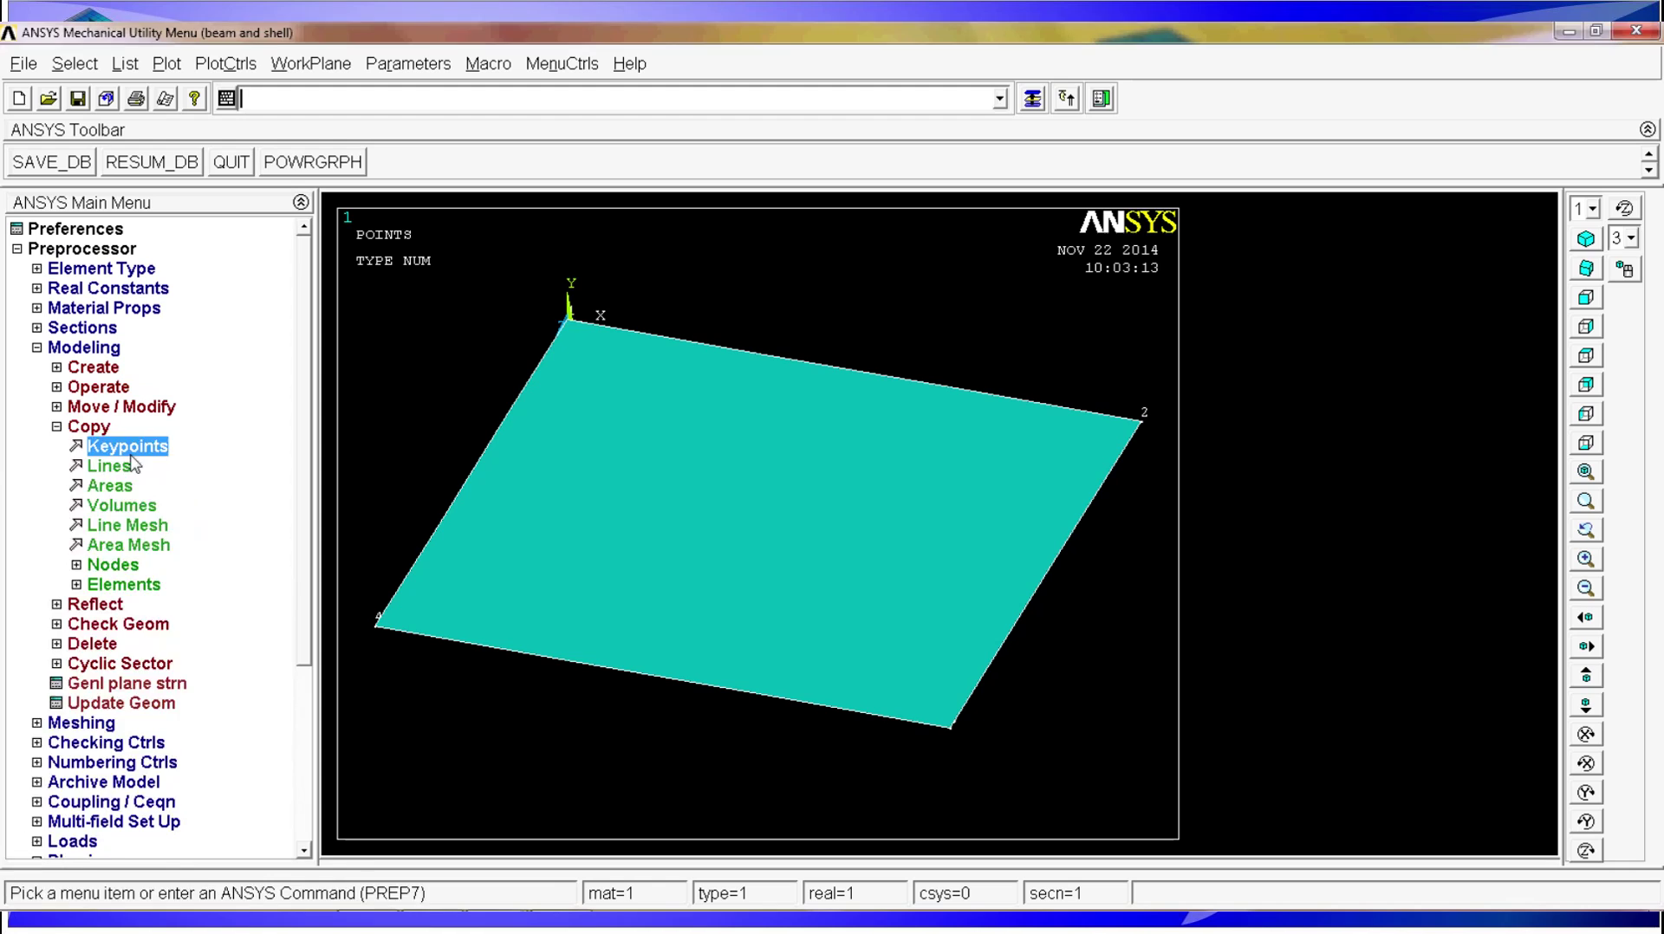
pyautogui.click(381, 646)
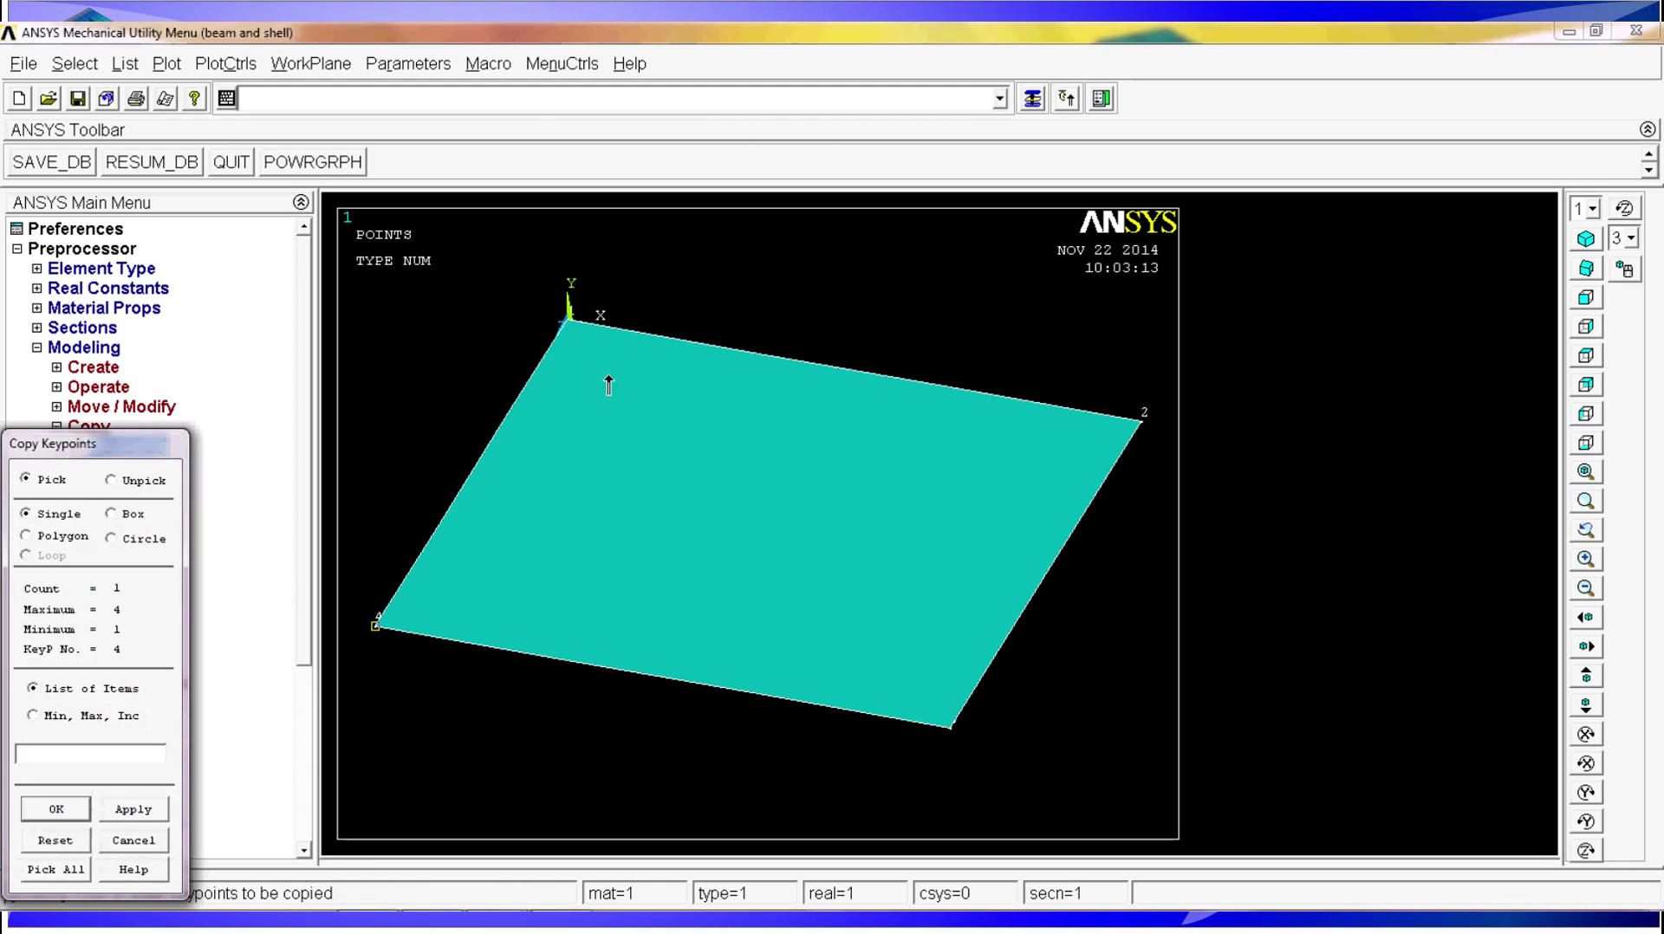
pyautogui.click(576, 322)
pyautogui.click(1142, 427)
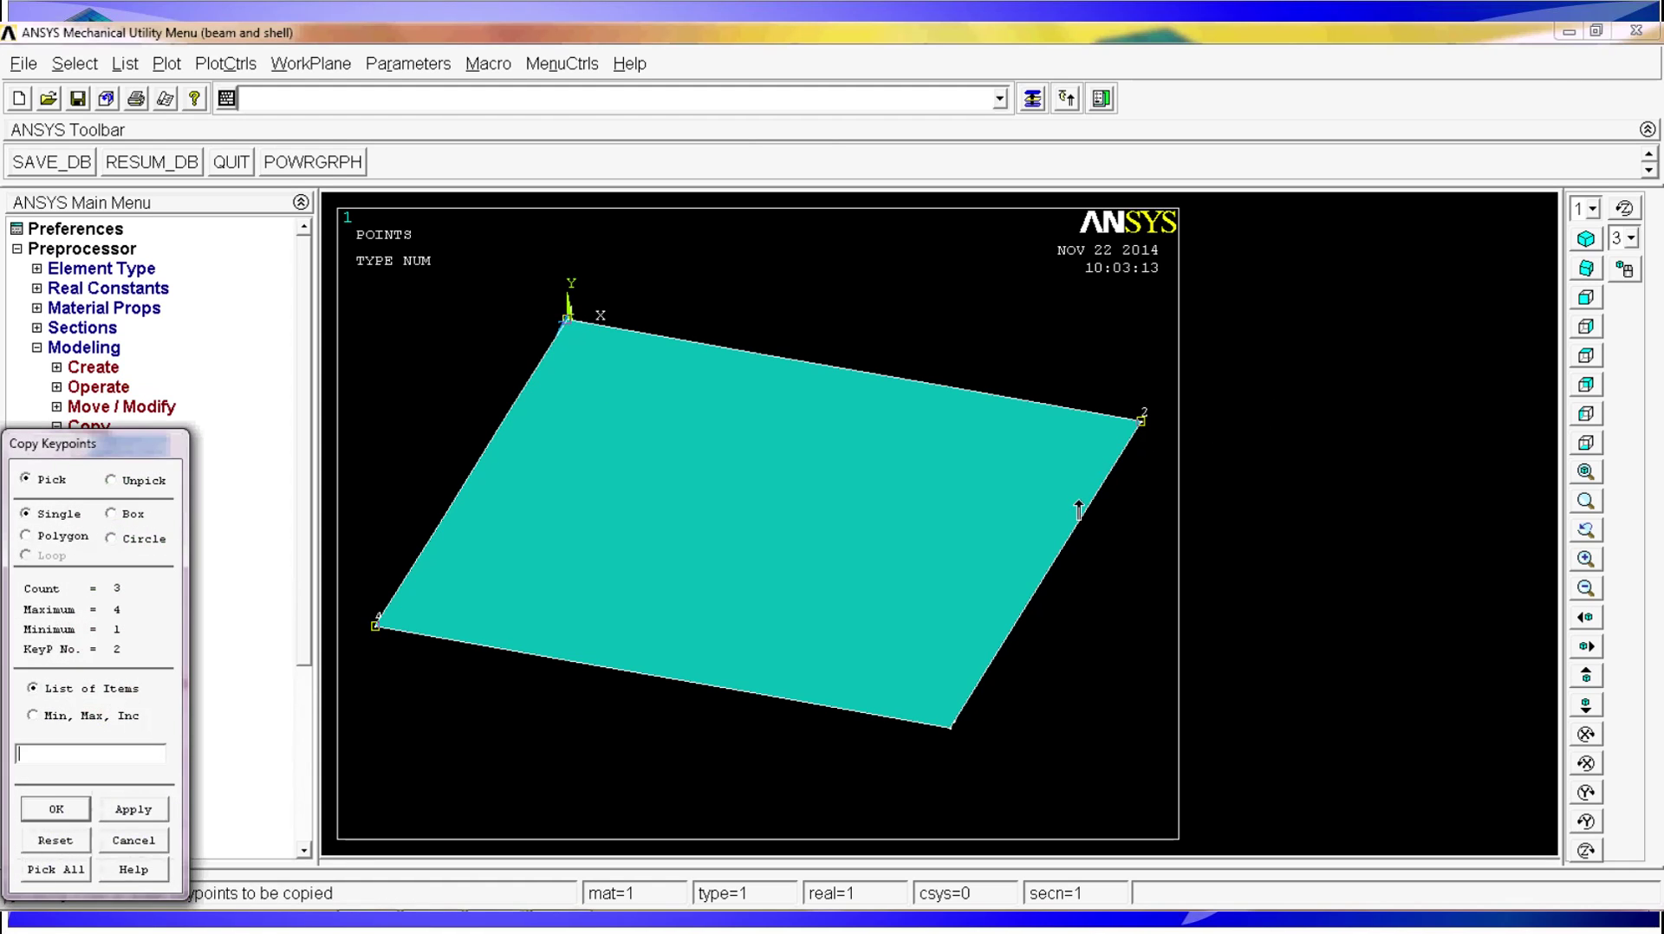
pyautogui.click(956, 739)
pyautogui.click(82, 813)
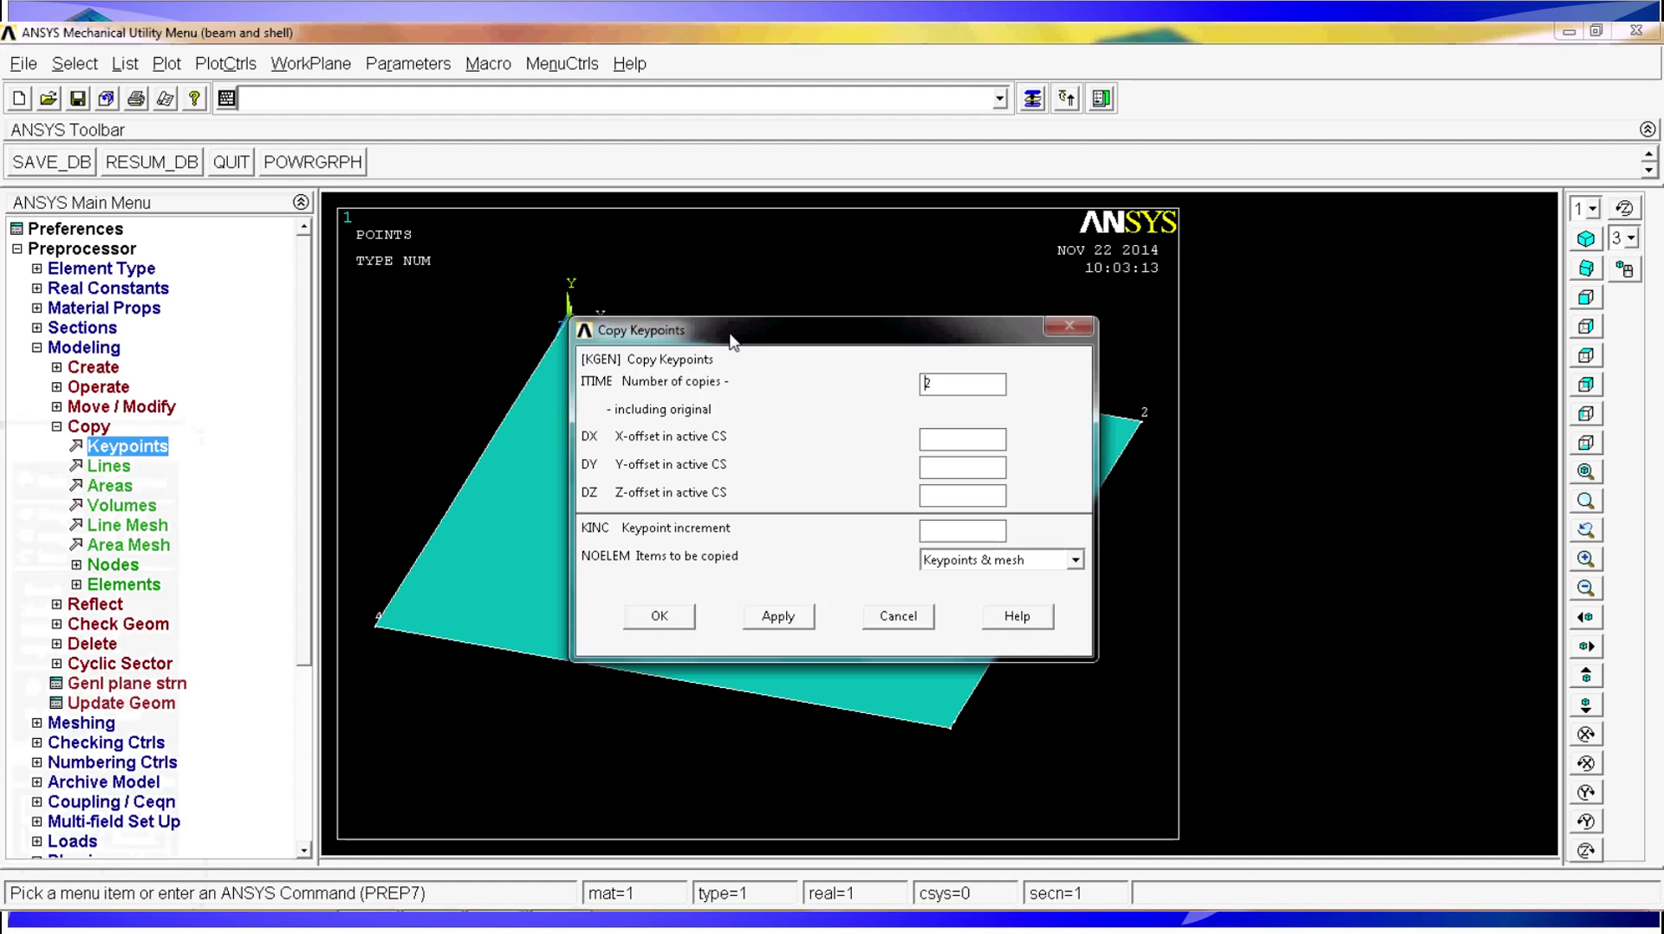
pyautogui.moveTo(731, 338); pyautogui.dragTo(935, 284)
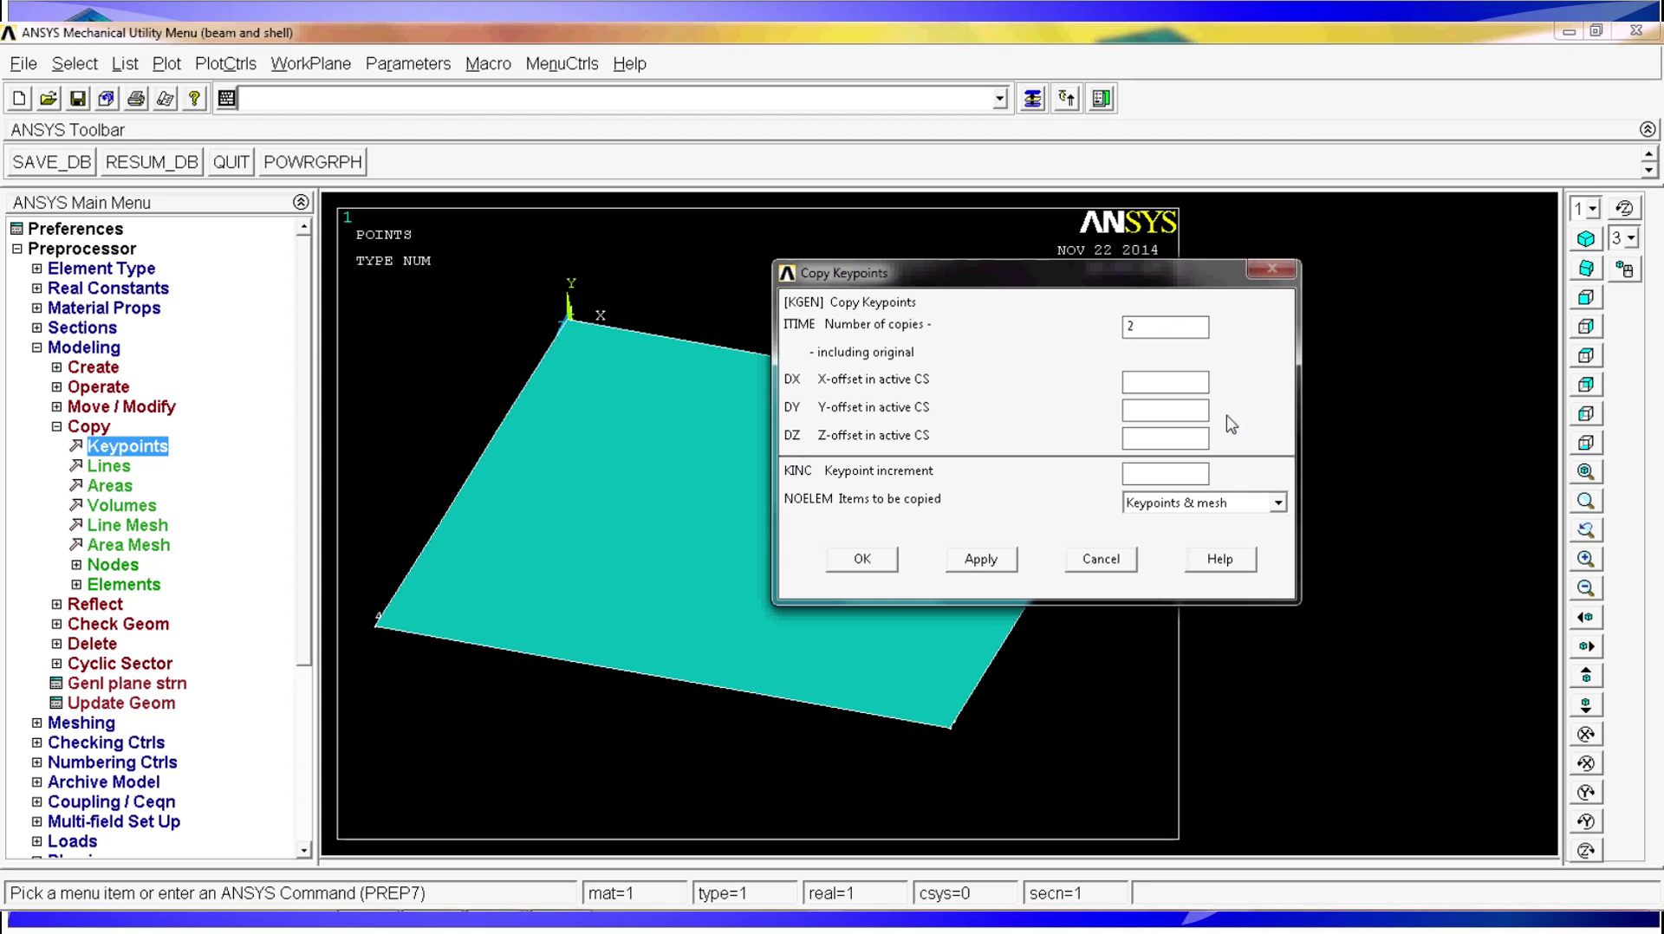
pyautogui.click(1190, 410)
pyautogui.write('-0.5')
pyautogui.click(887, 564)
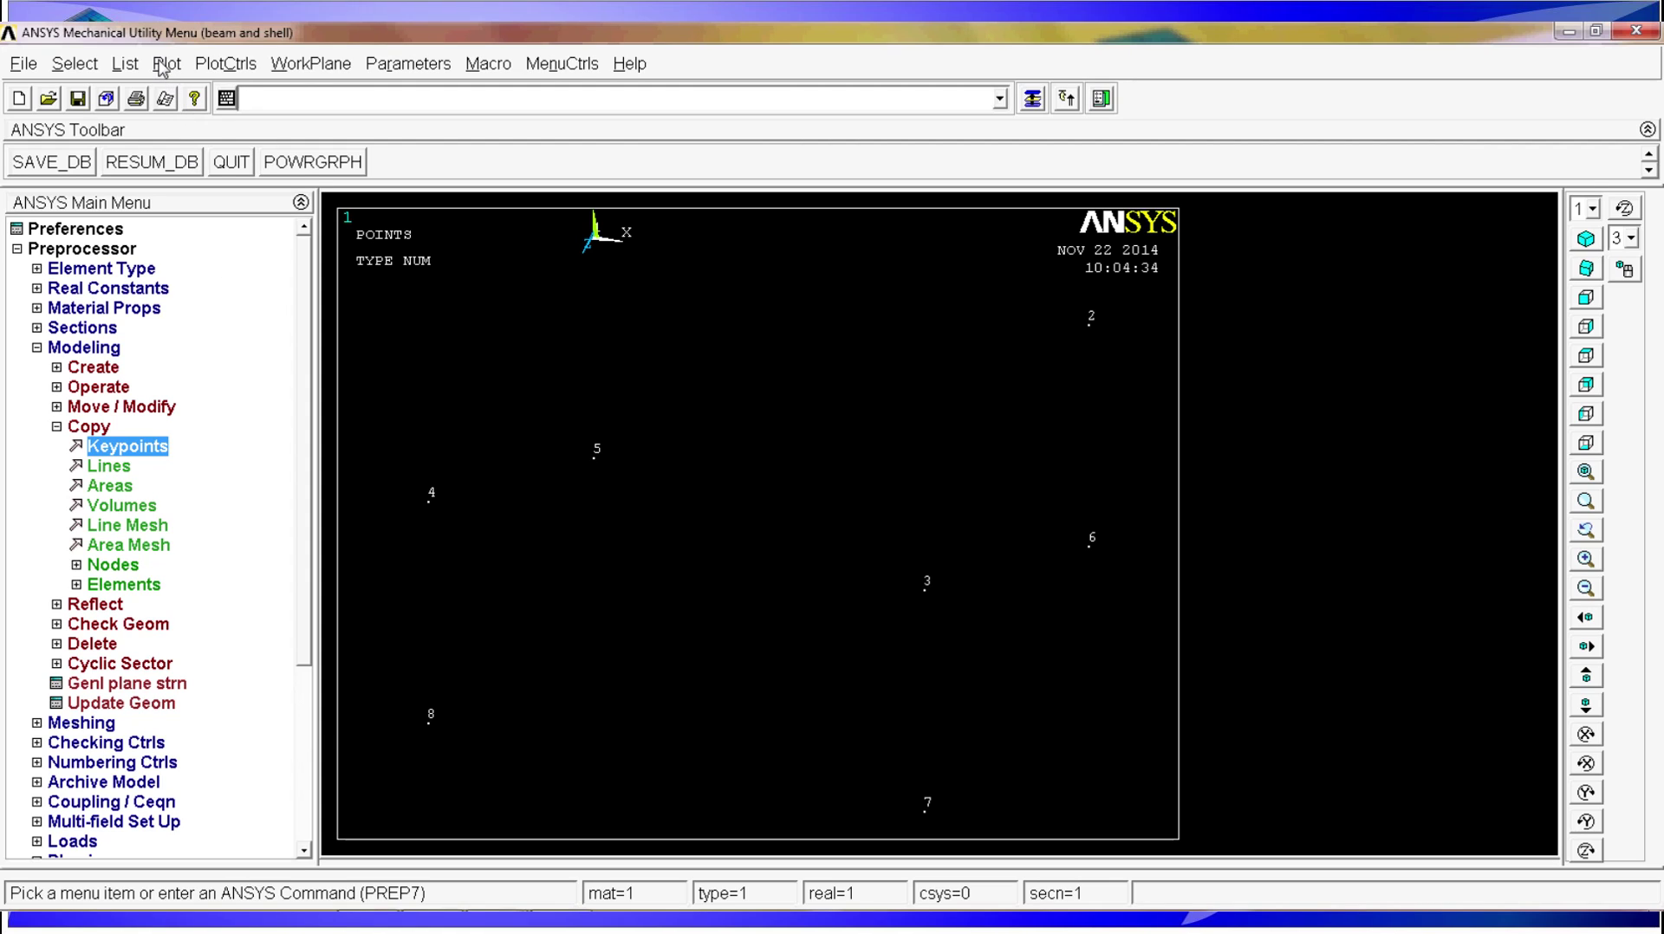
# Plot the areas, and display all entities together with the GPLOT command
pyautogui.click(165, 65)
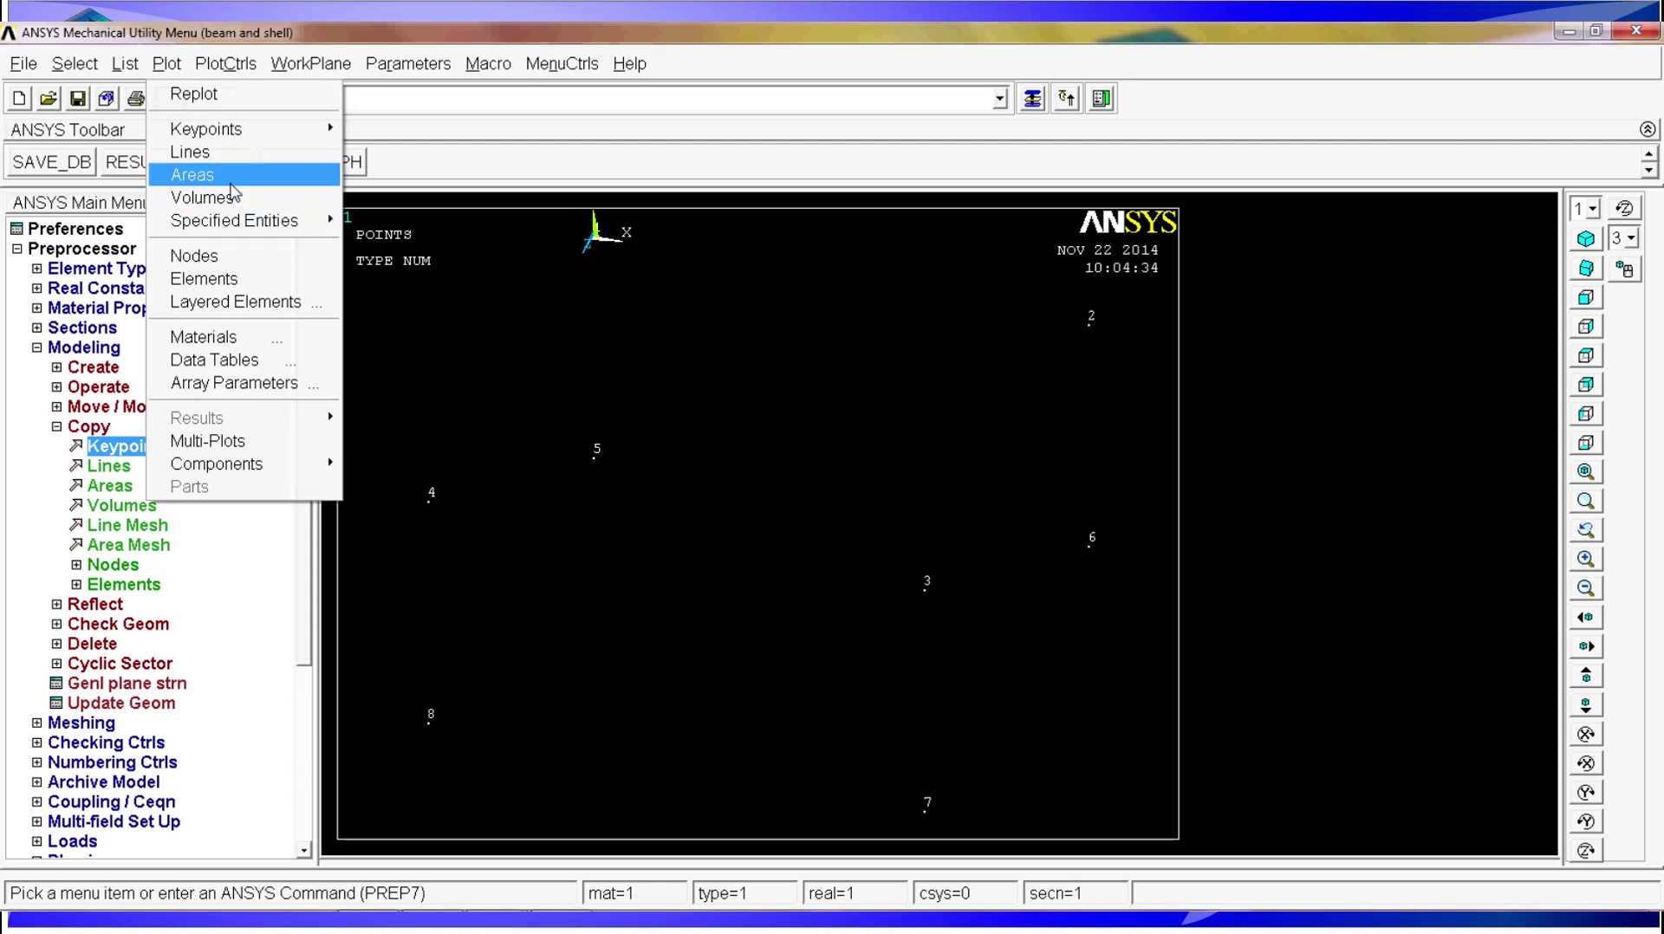
pyautogui.click(195, 175)
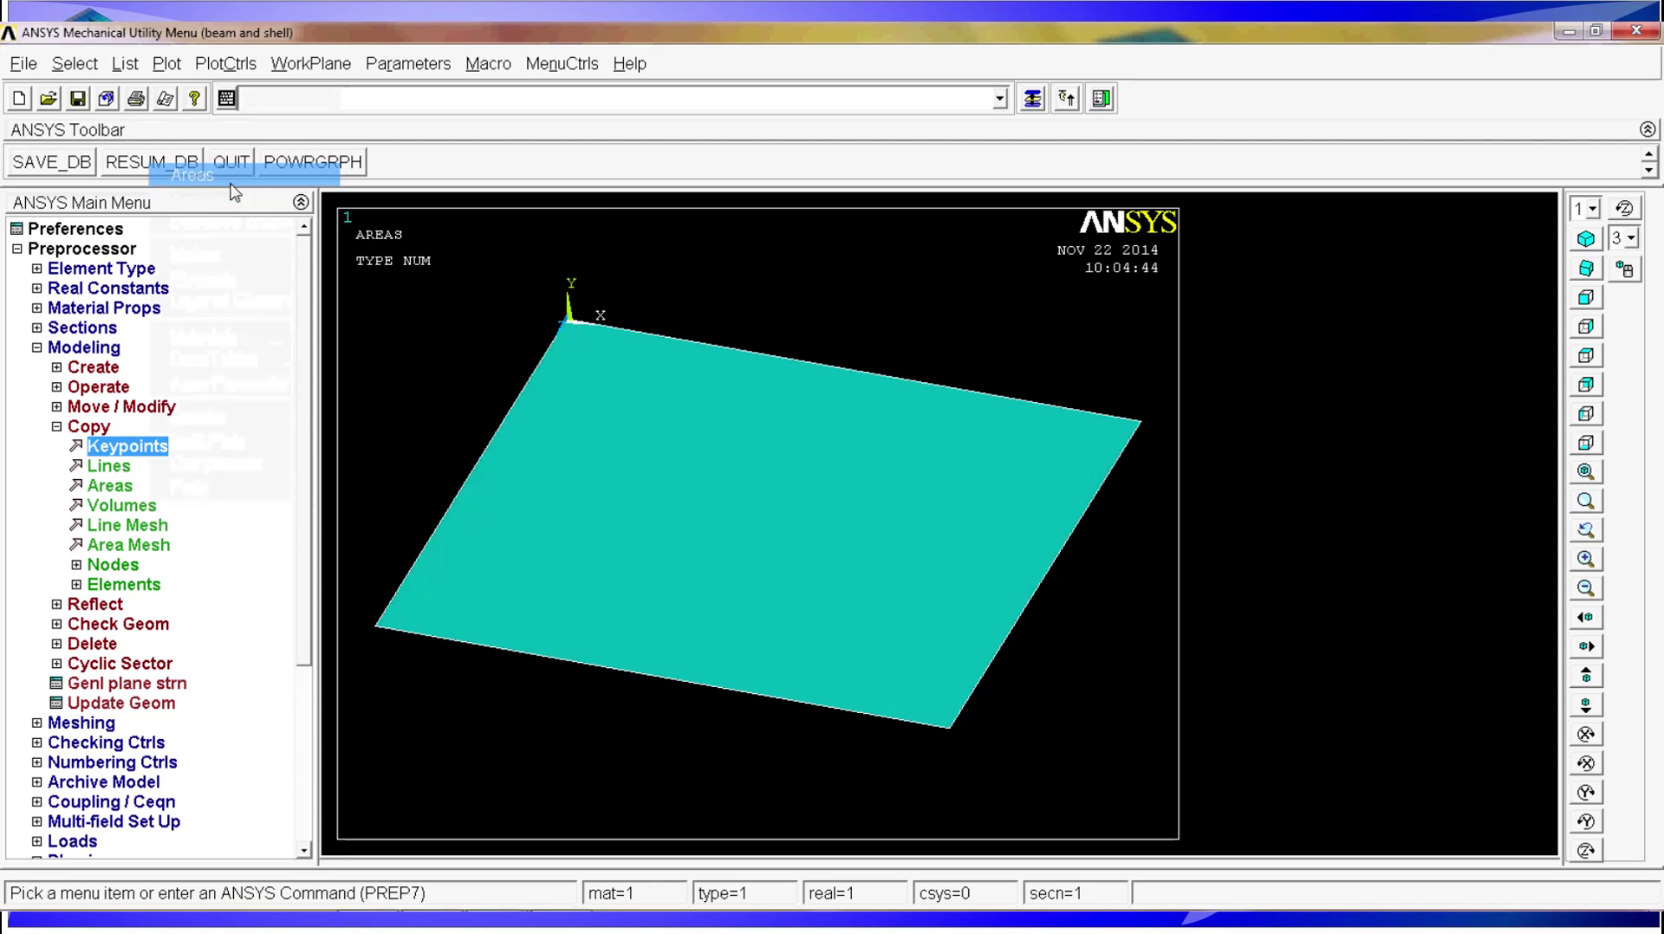
pyautogui.click(168, 66)
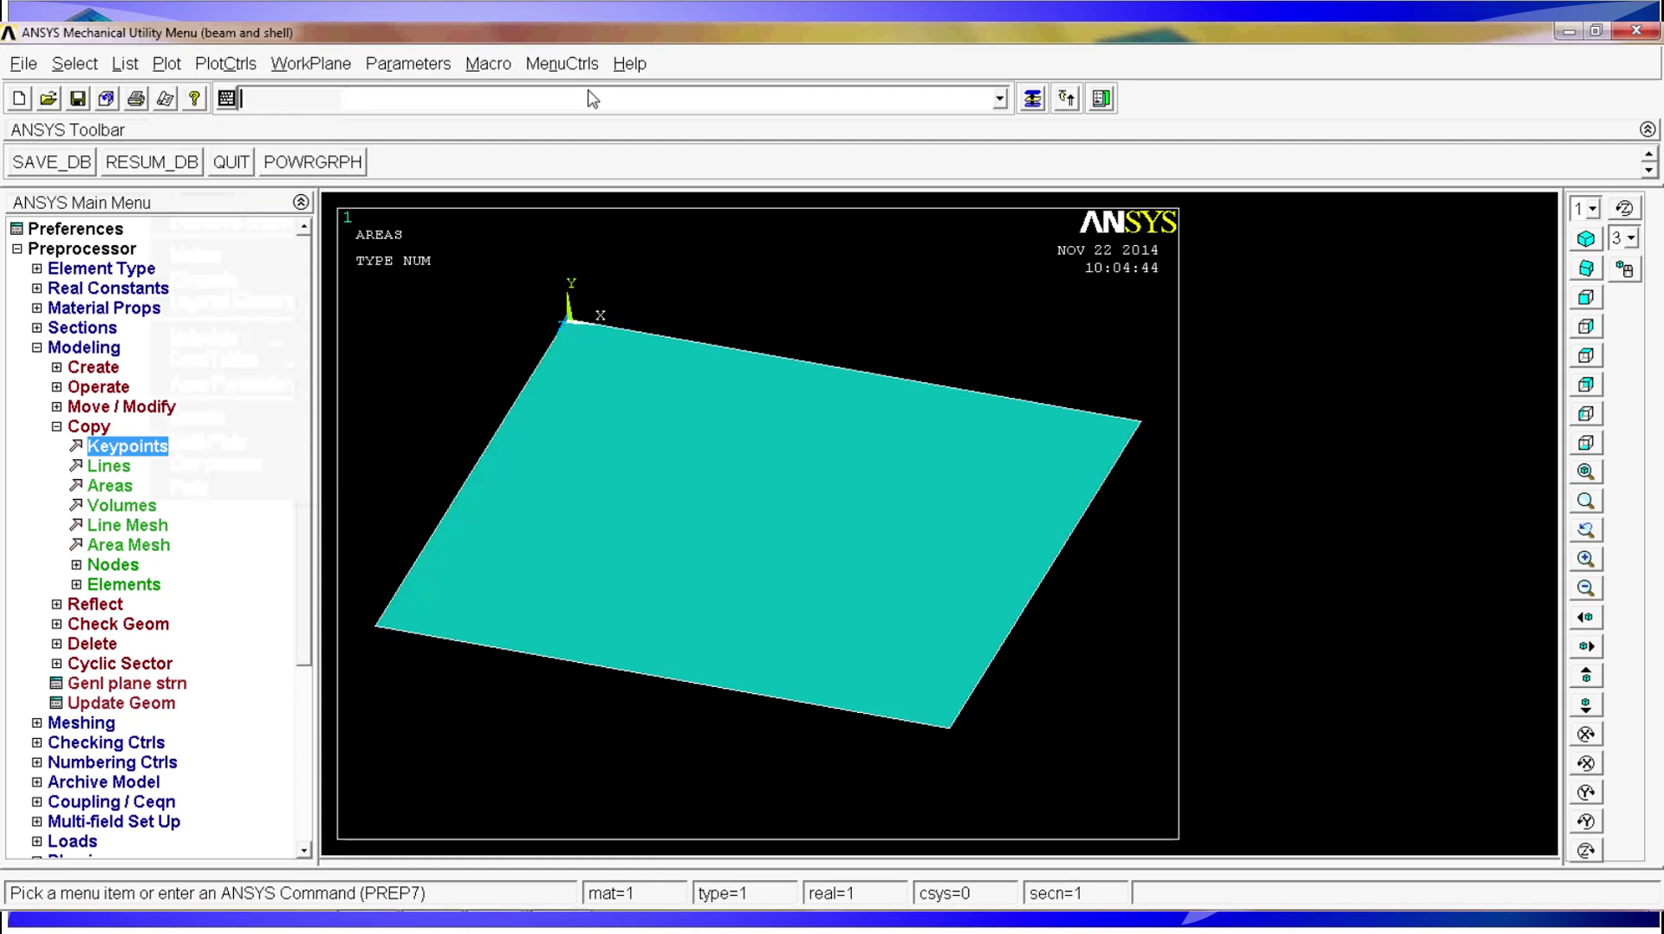
pyautogui.write('gplo')
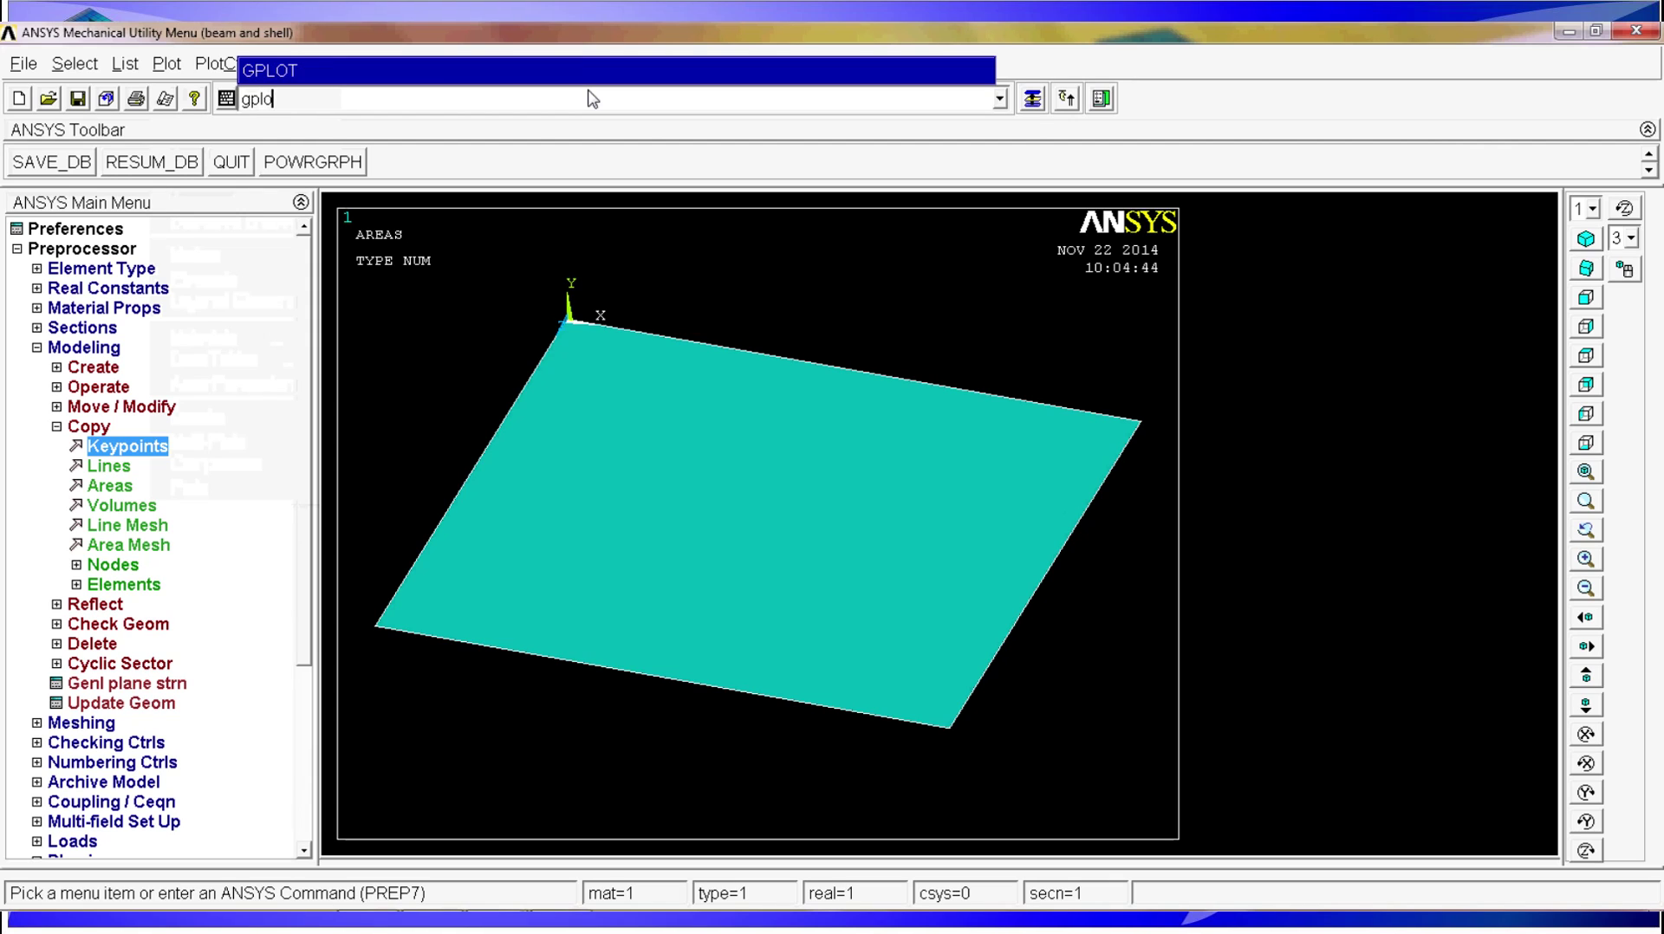
pyautogui.press('Return')
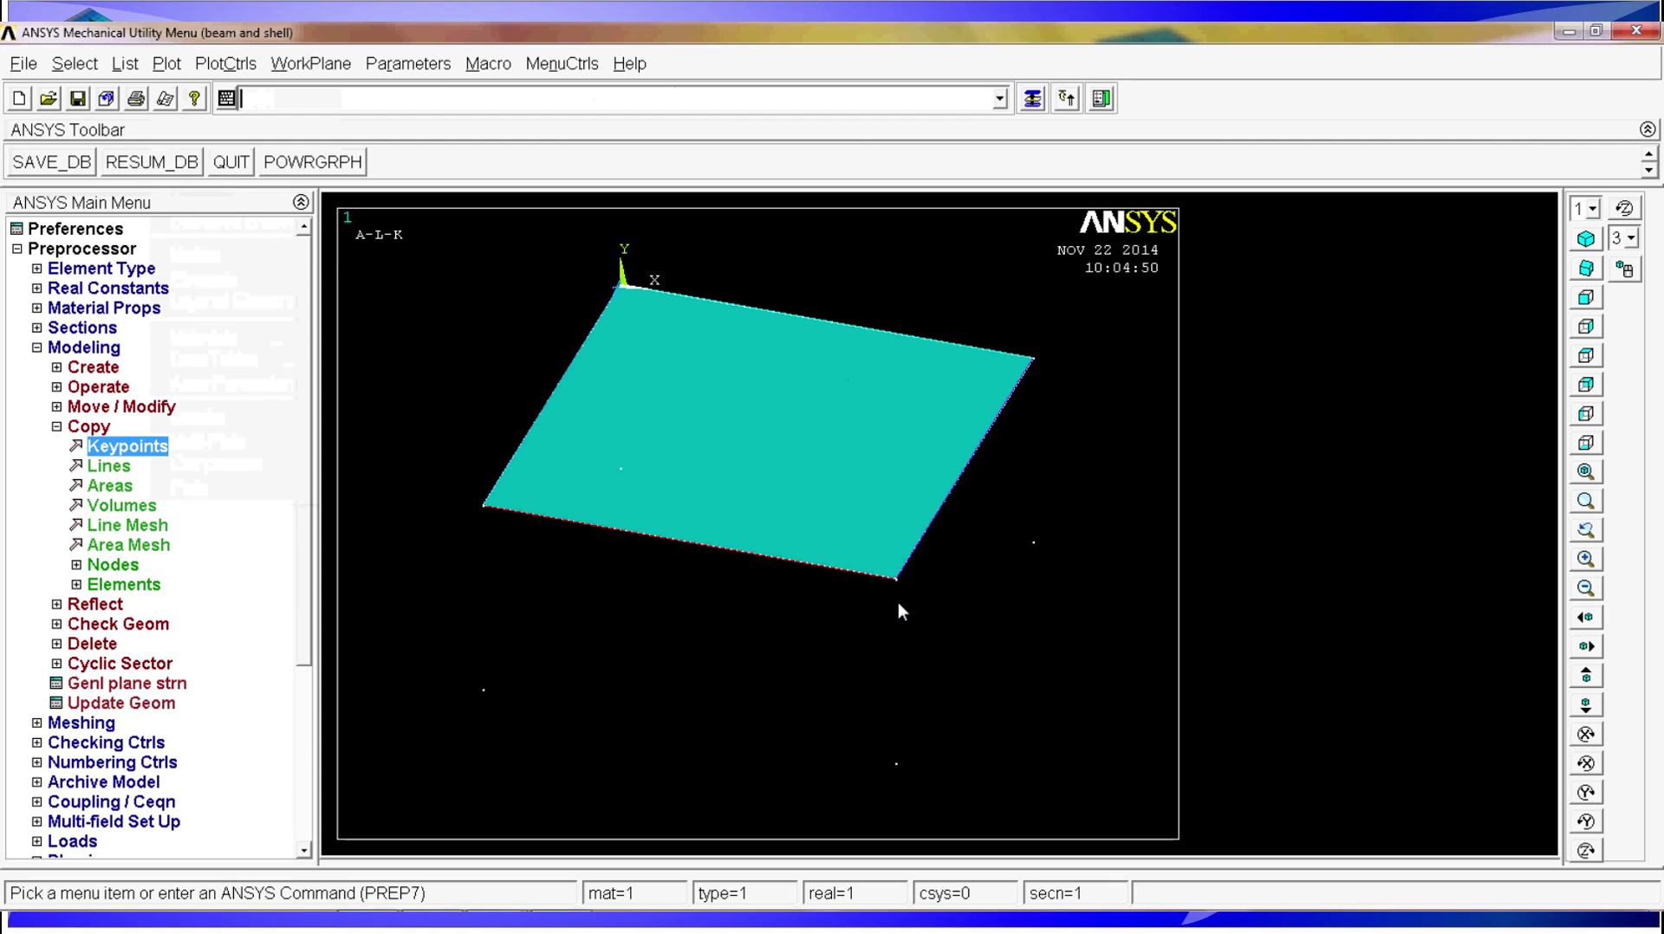
# Create four straight lines joining each copied lower keypoint to the area corner directly above it
pyautogui.click(93, 427)
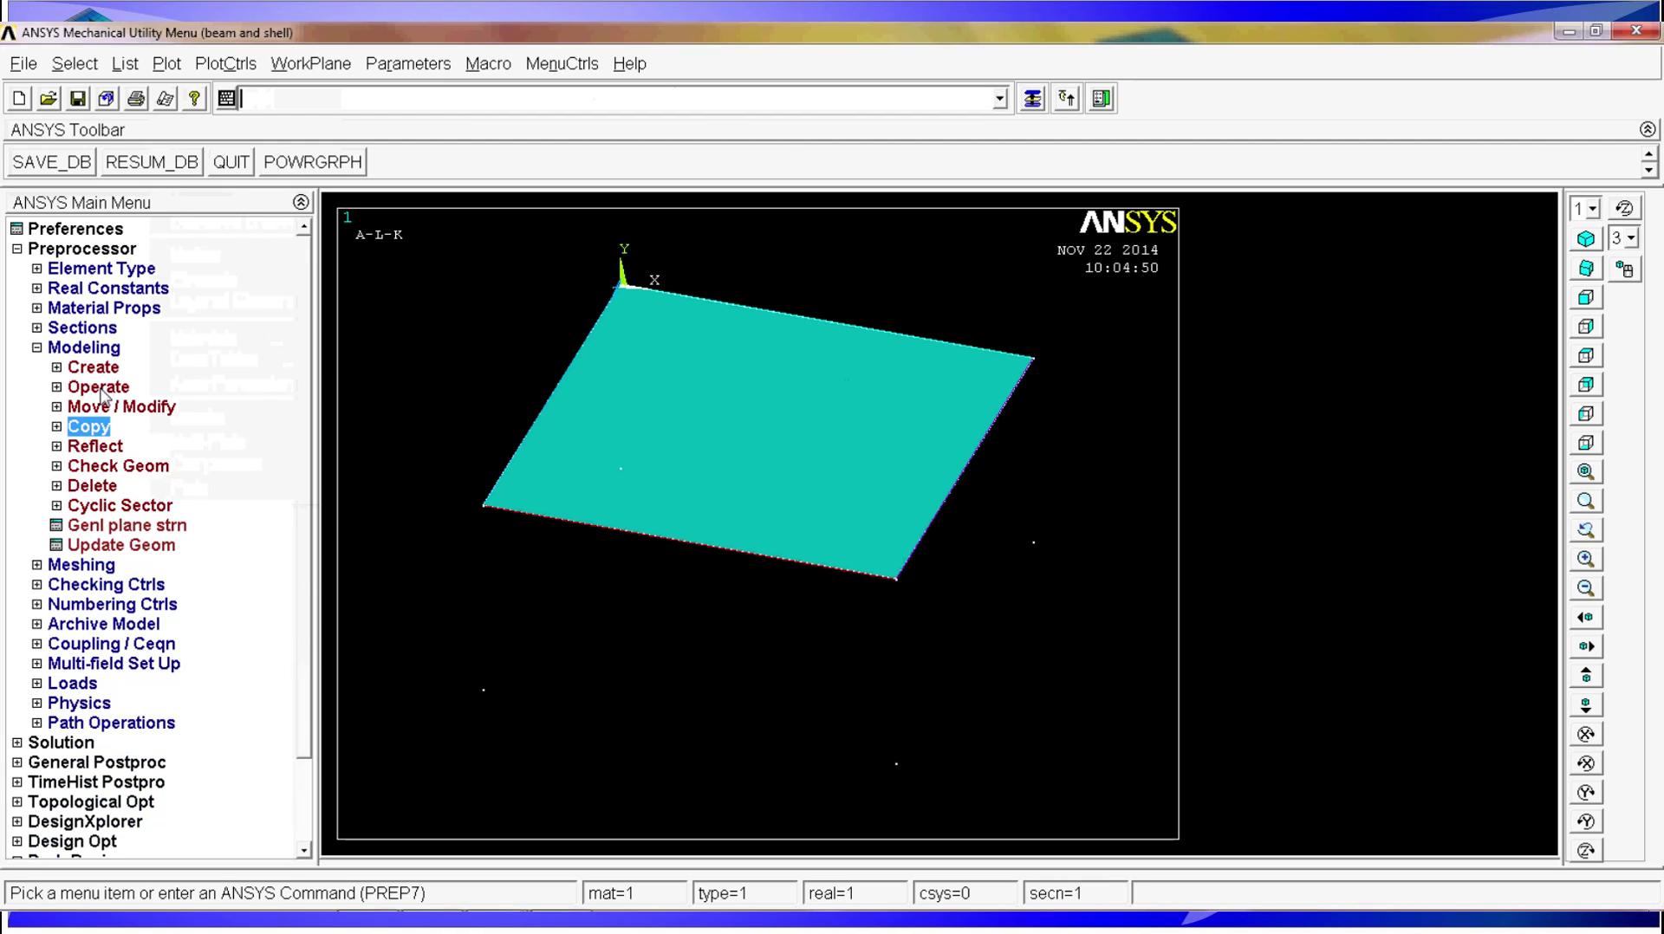
pyautogui.click(104, 373)
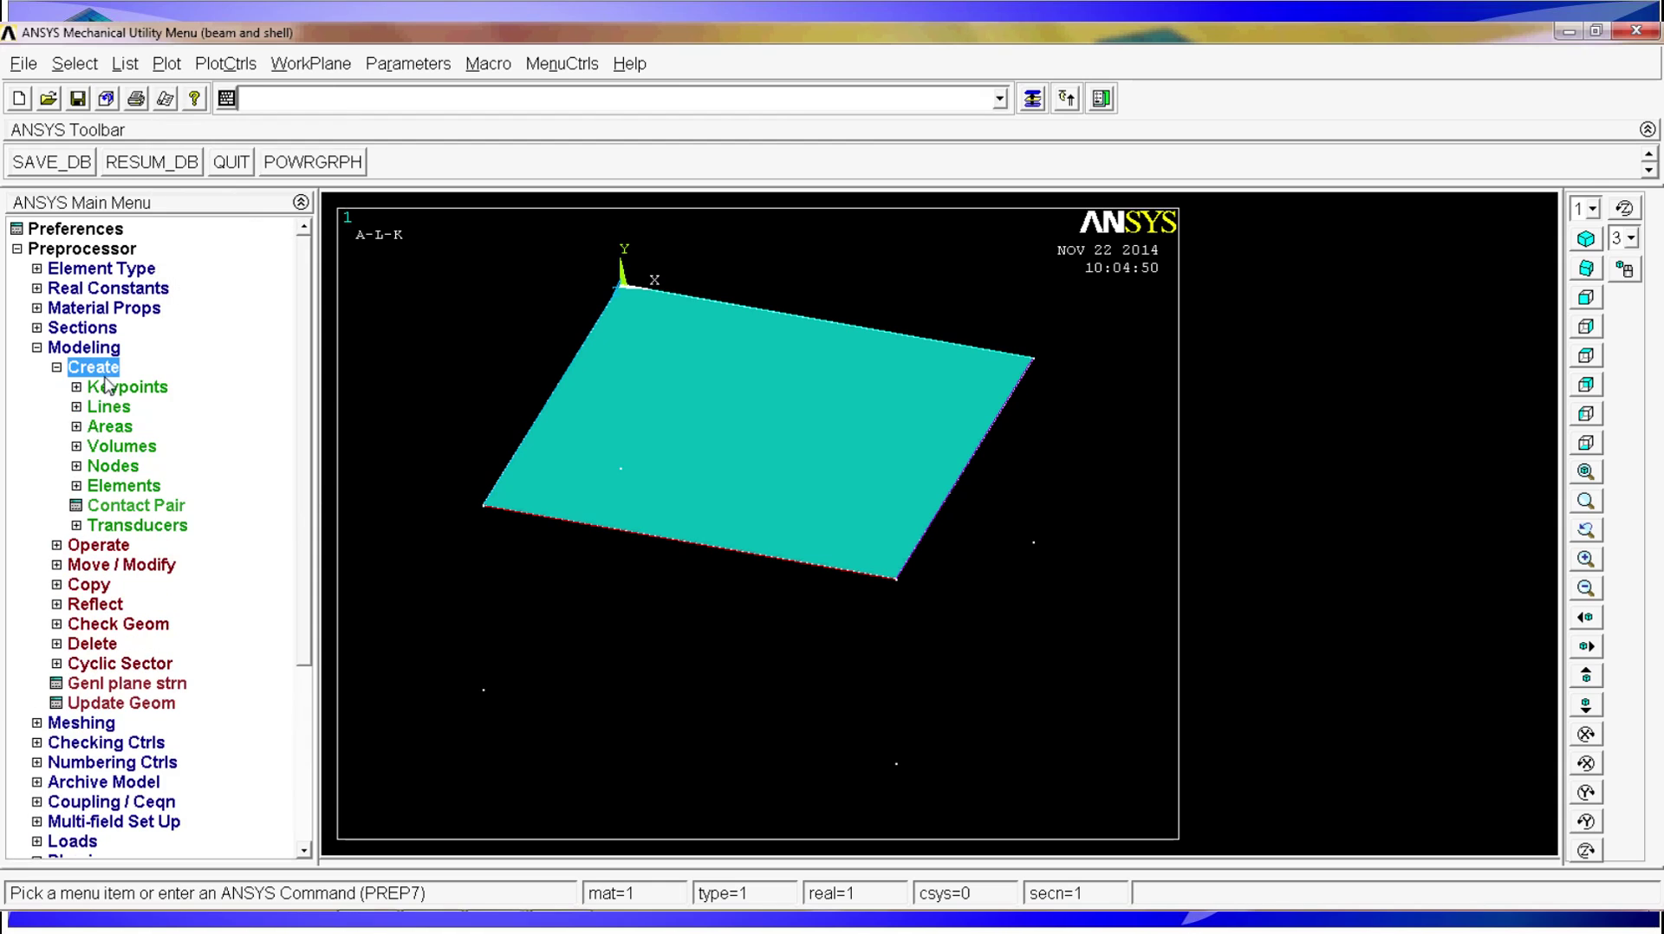
pyautogui.click(108, 406)
pyautogui.click(137, 429)
pyautogui.click(182, 446)
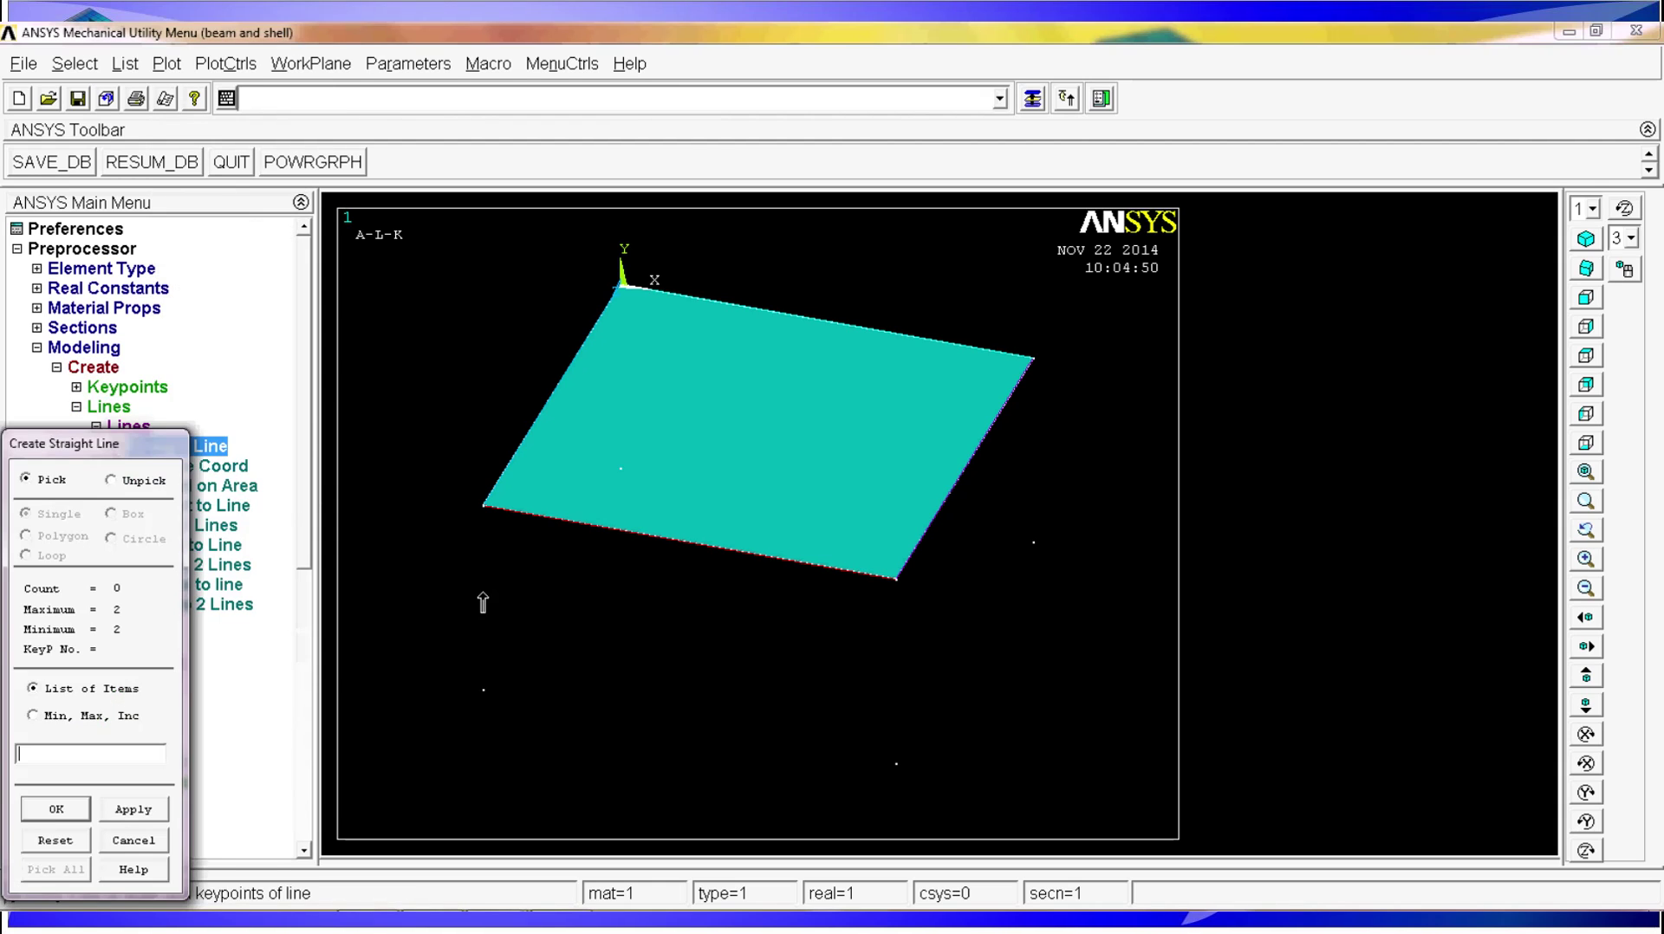
pyautogui.click(482, 684)
pyautogui.click(492, 596)
pyautogui.click(907, 756)
pyautogui.click(911, 669)
pyautogui.click(1035, 544)
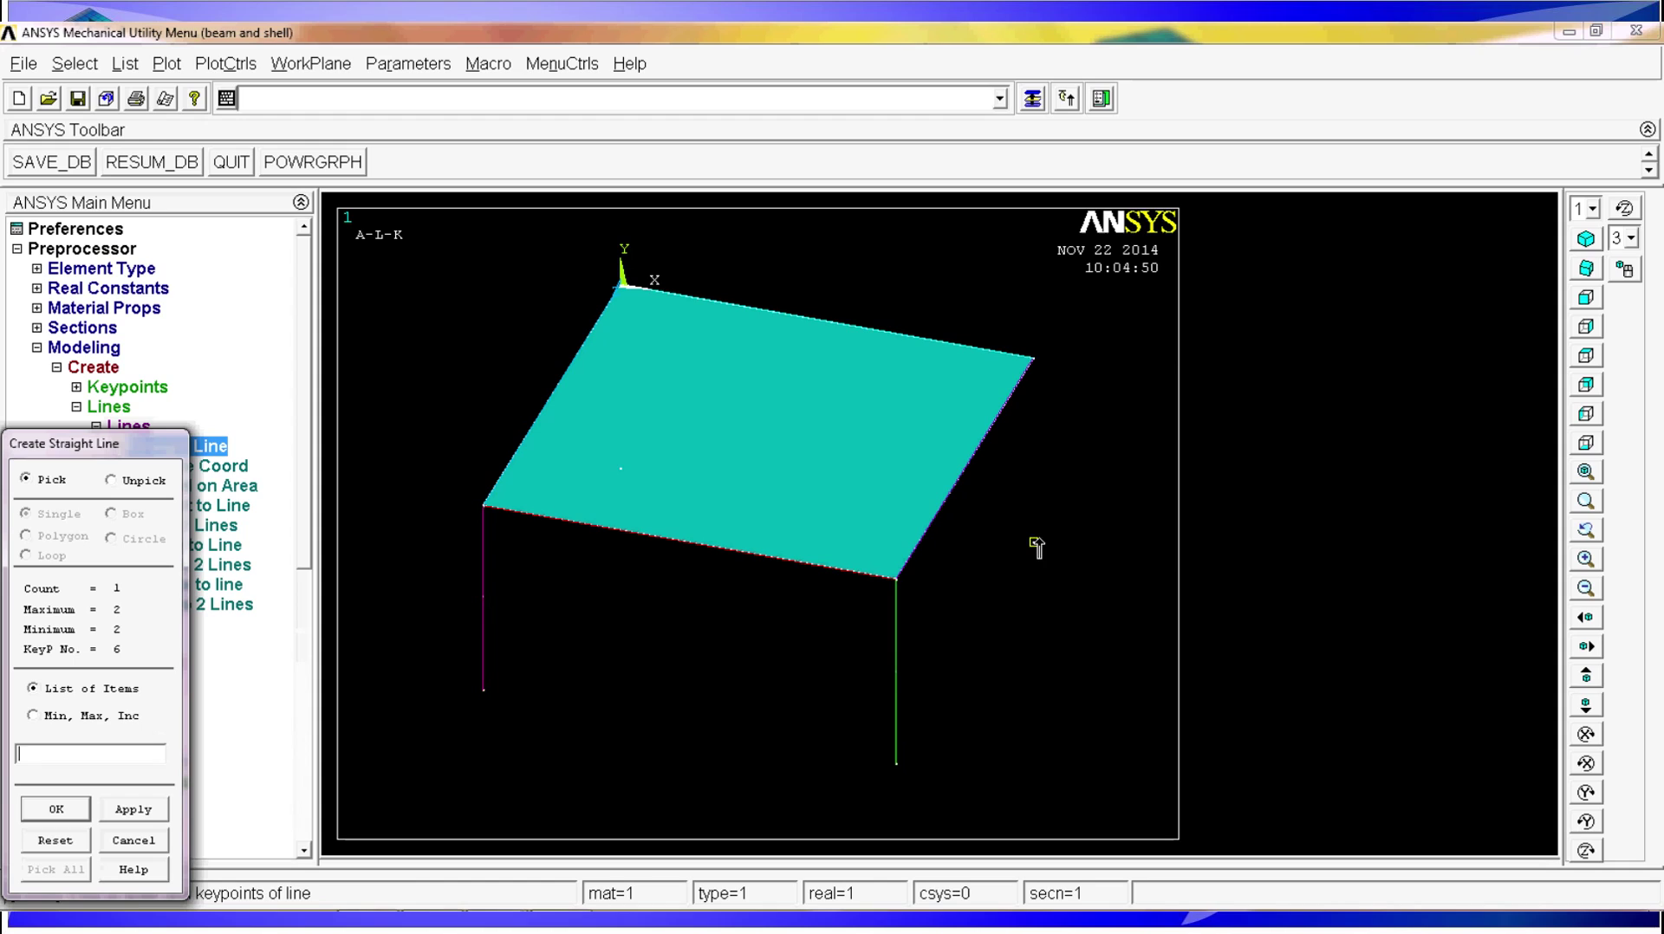
pyautogui.click(1037, 358)
pyautogui.click(613, 470)
pyautogui.click(615, 326)
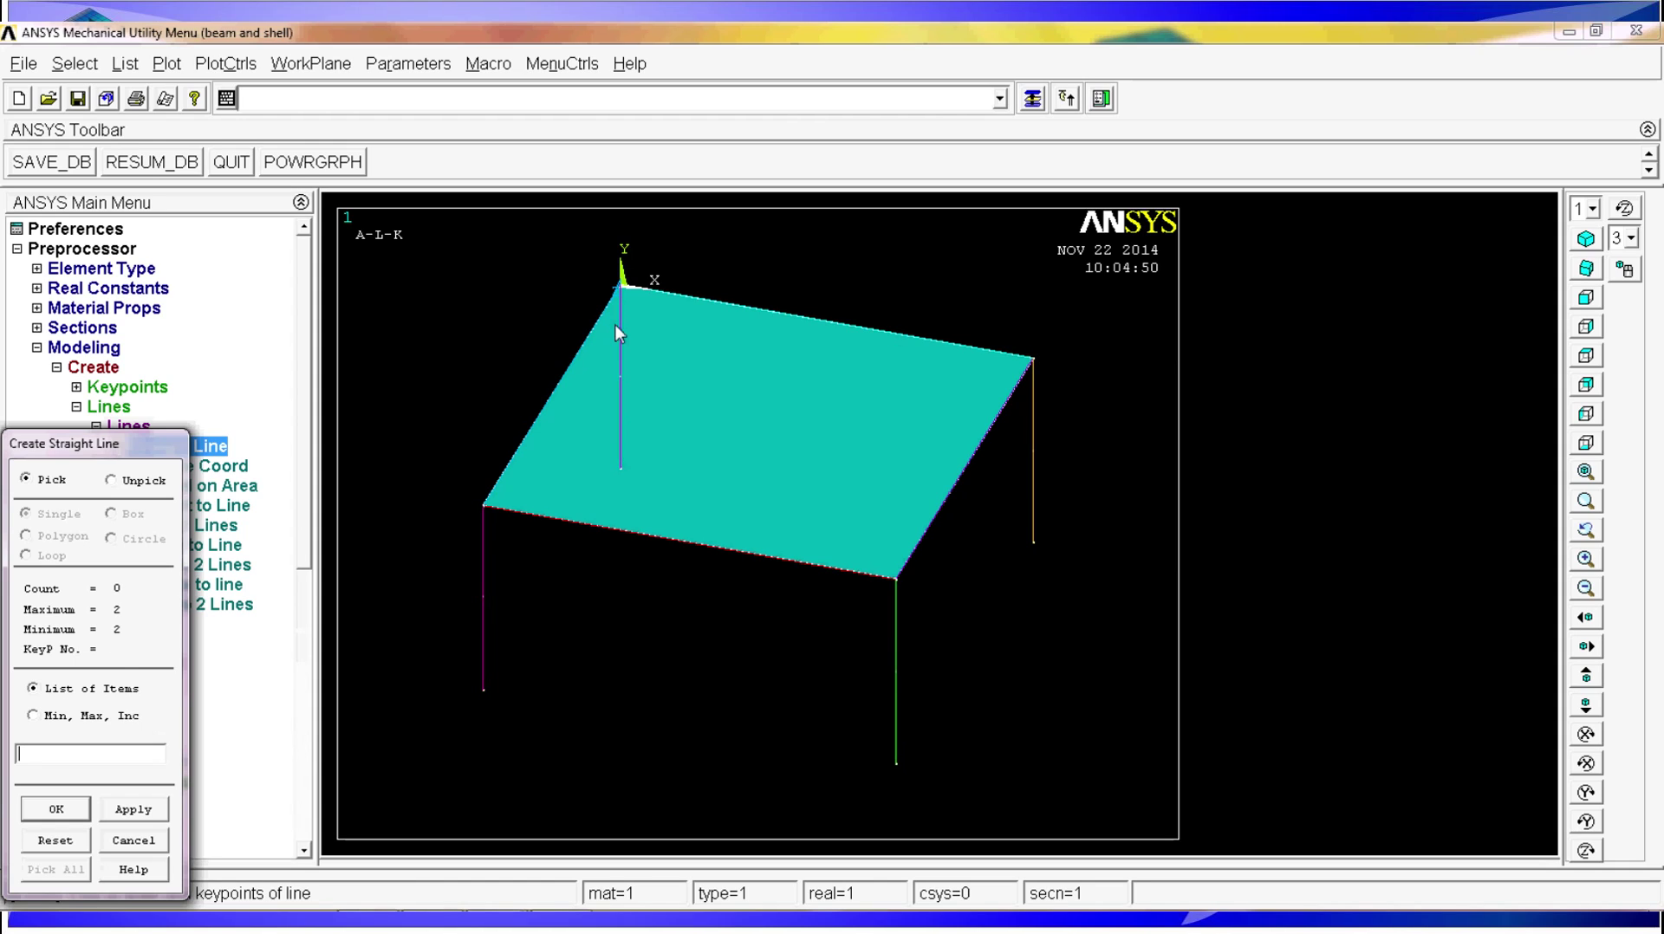
# Finish creating straight lines, and add the structural shell 3D 4node 181 as element type 1
pyautogui.click(55, 810)
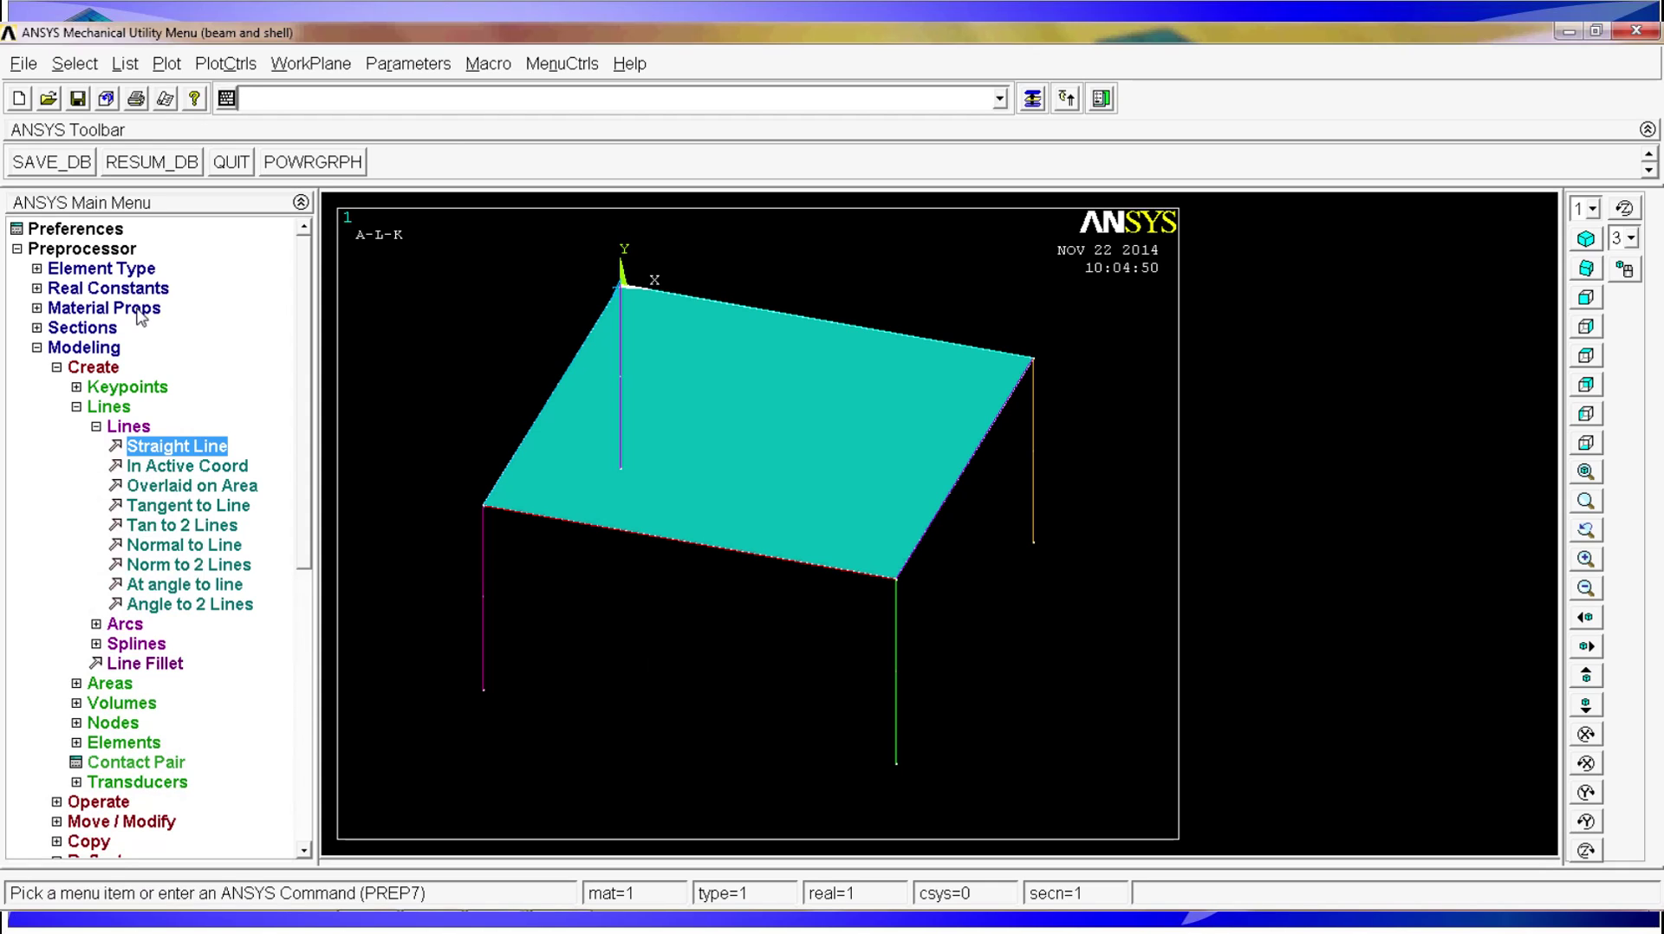
pyautogui.click(84, 349)
pyautogui.click(137, 270)
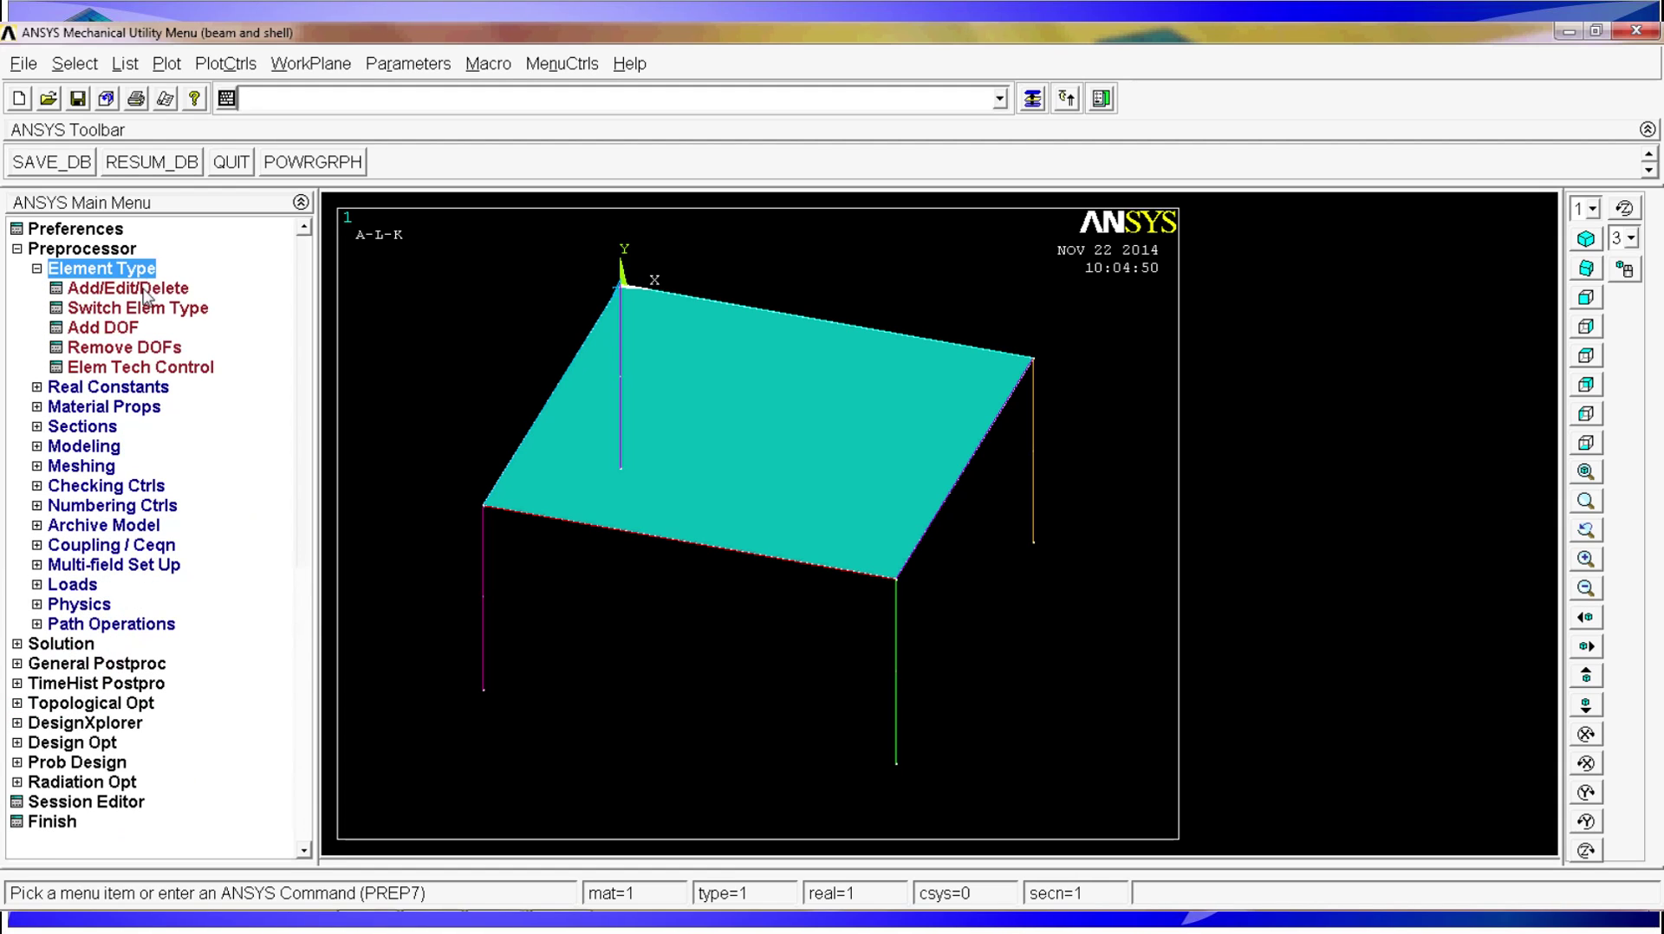
pyautogui.click(147, 293)
pyautogui.click(167, 553)
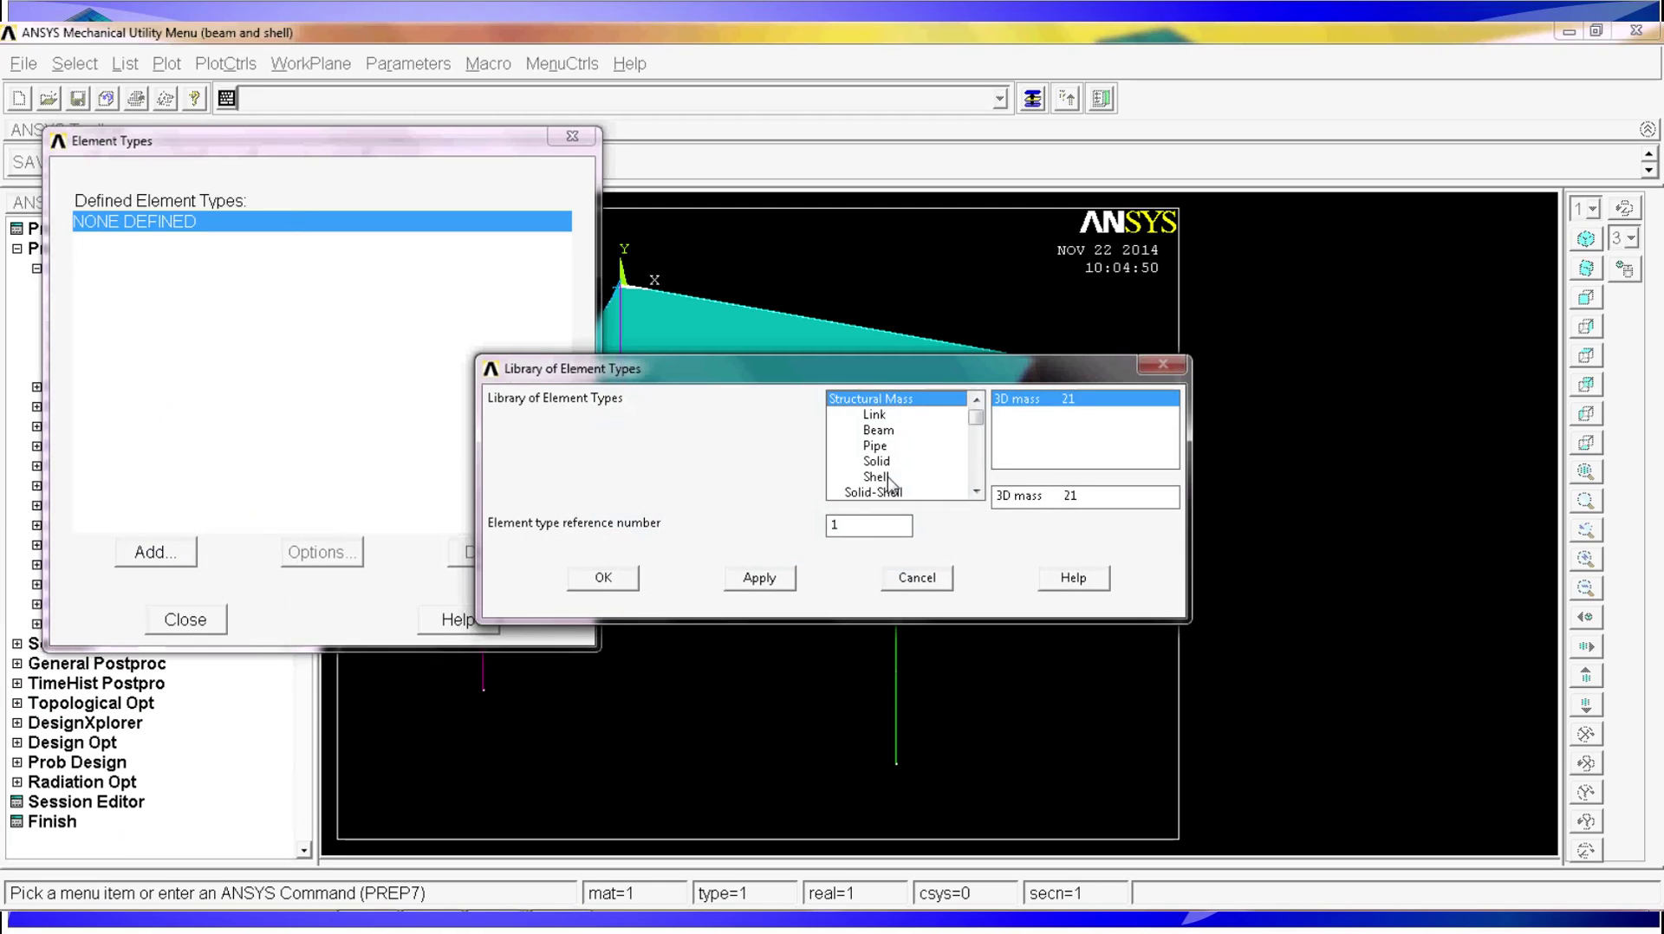
pyautogui.click(875, 477)
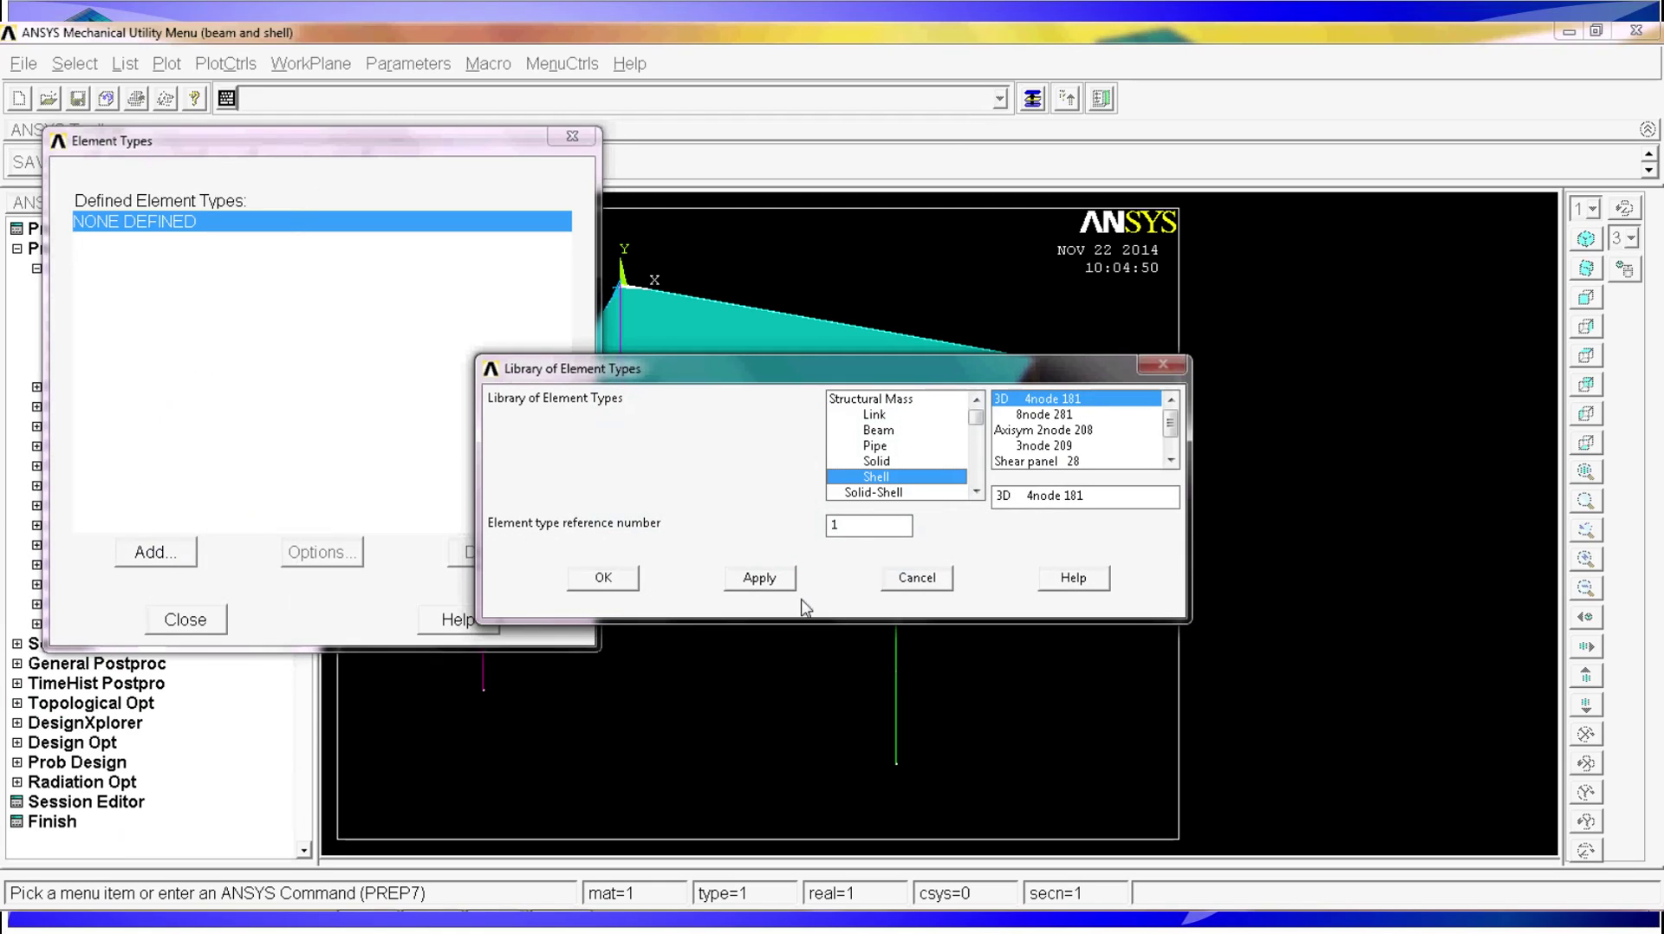
pyautogui.click(774, 582)
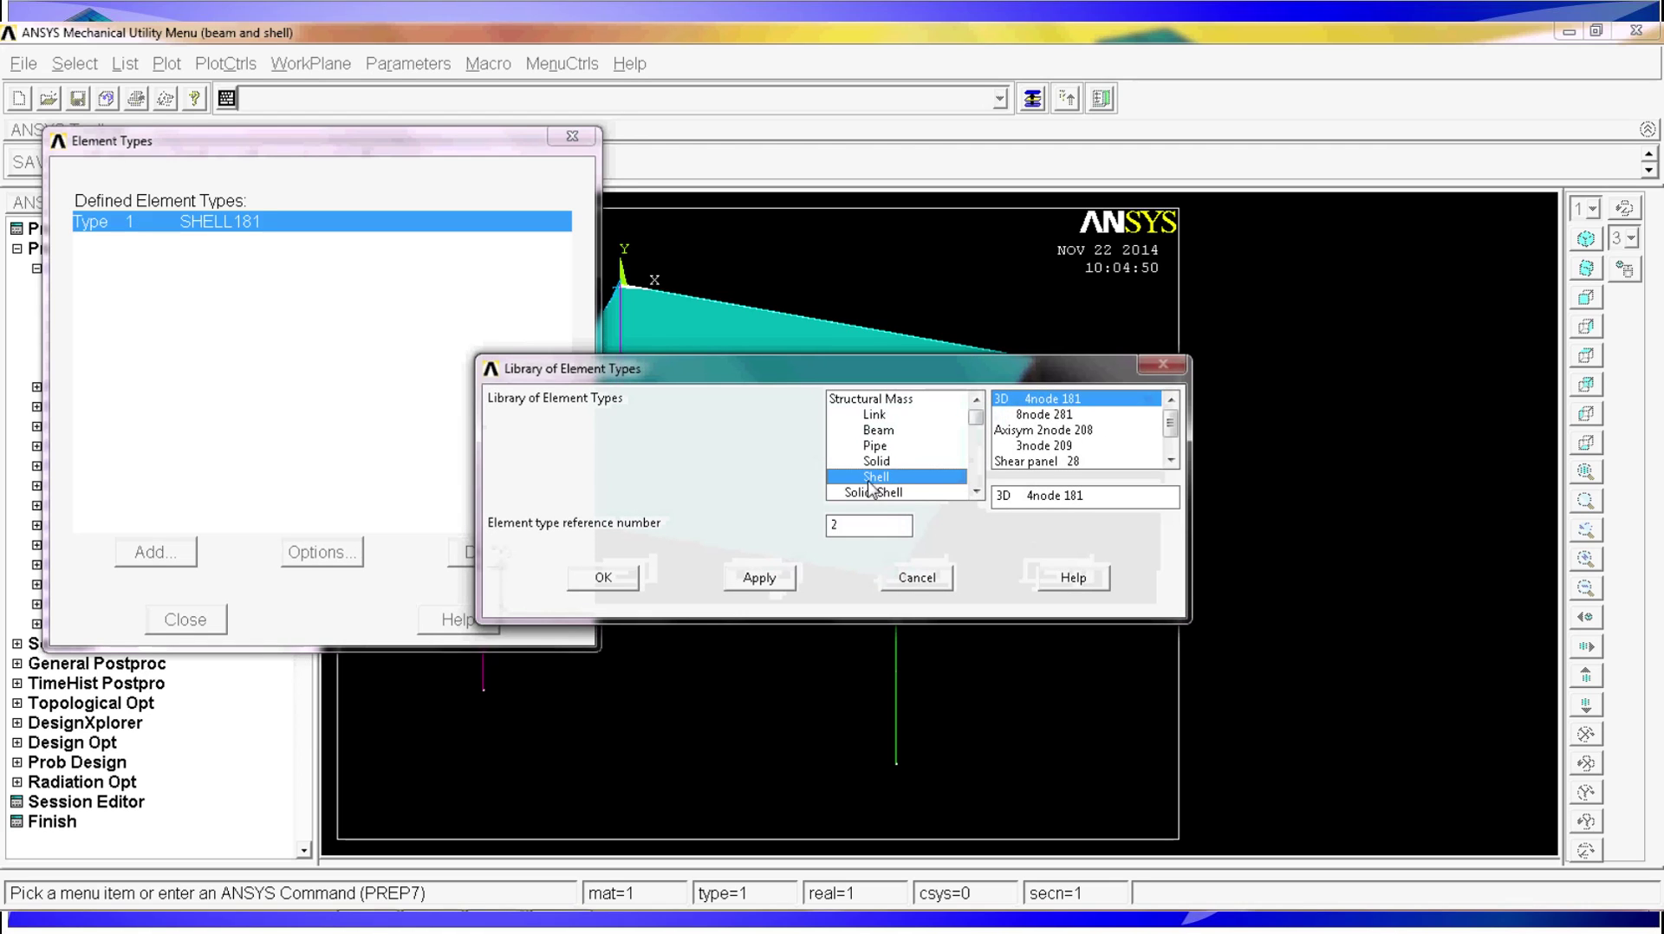
# Add the structural 3D finite strain beam as element type 2 and close the element type definitions
pyautogui.click(878, 430)
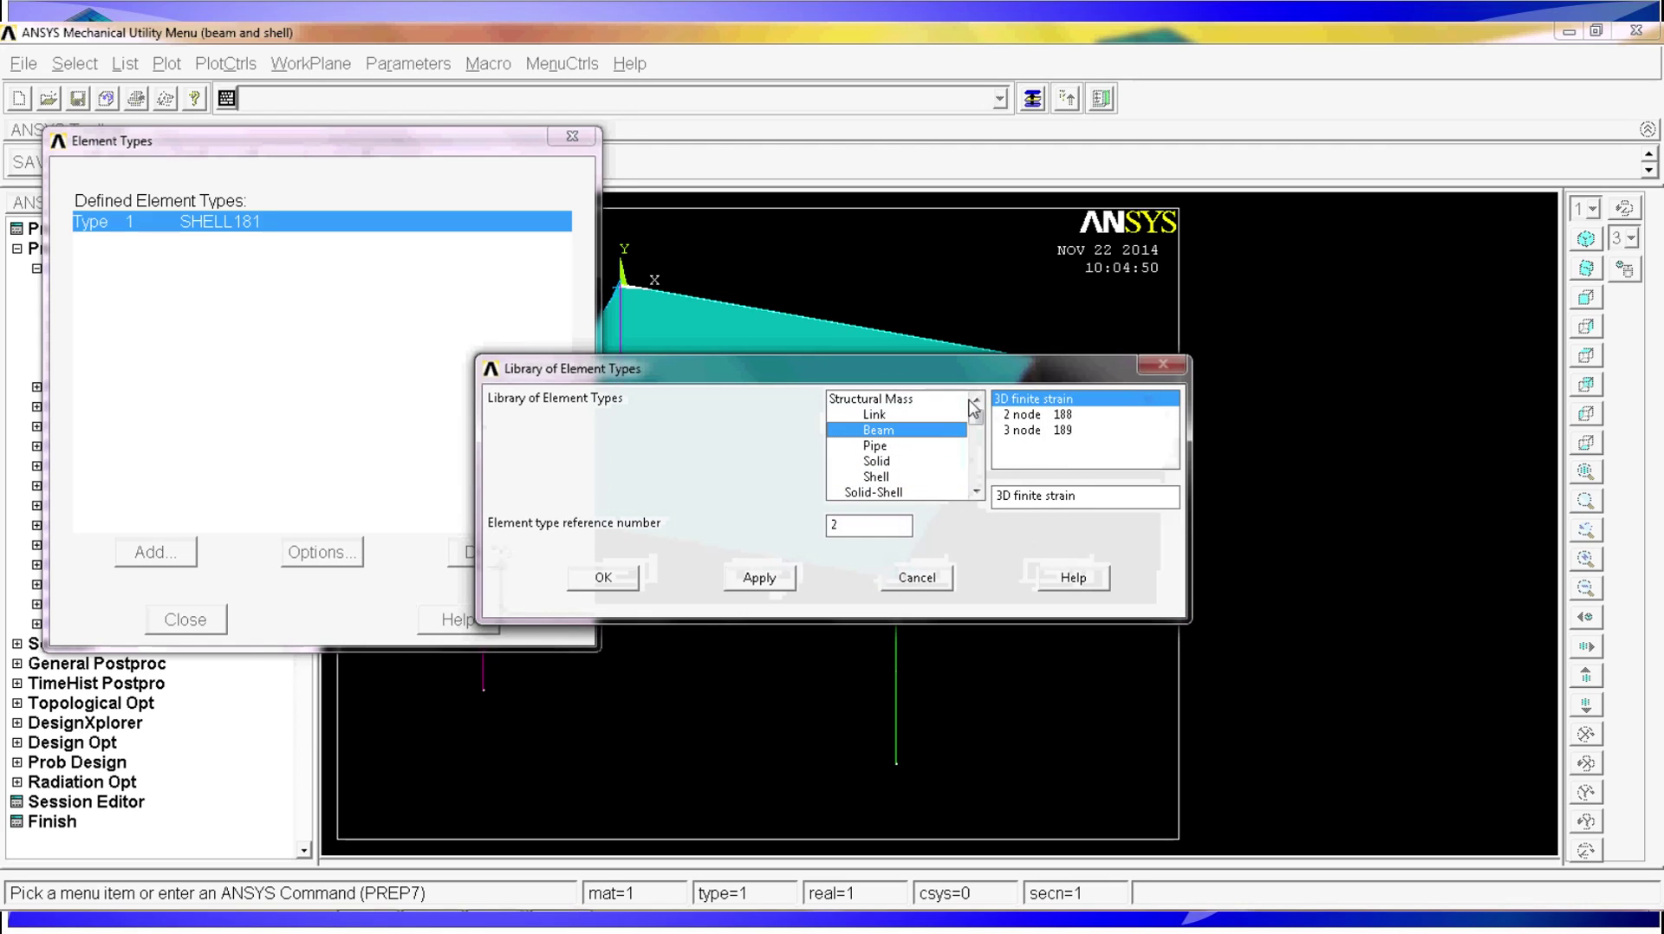
pyautogui.click(604, 578)
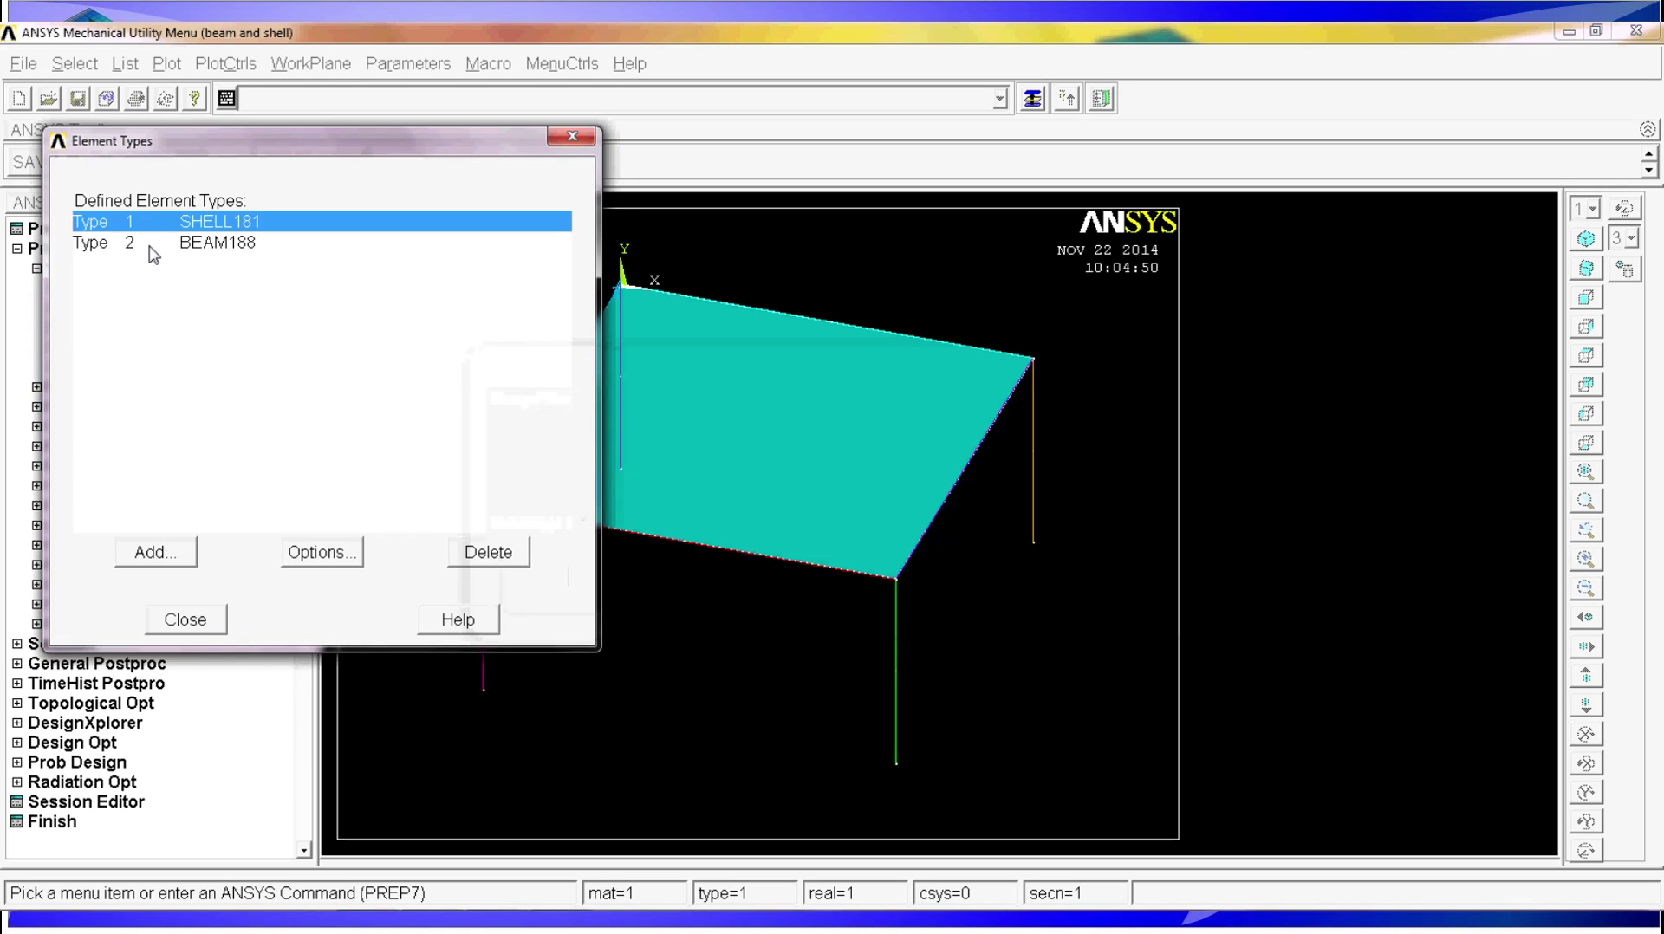
pyautogui.click(184, 620)
pyautogui.click(139, 272)
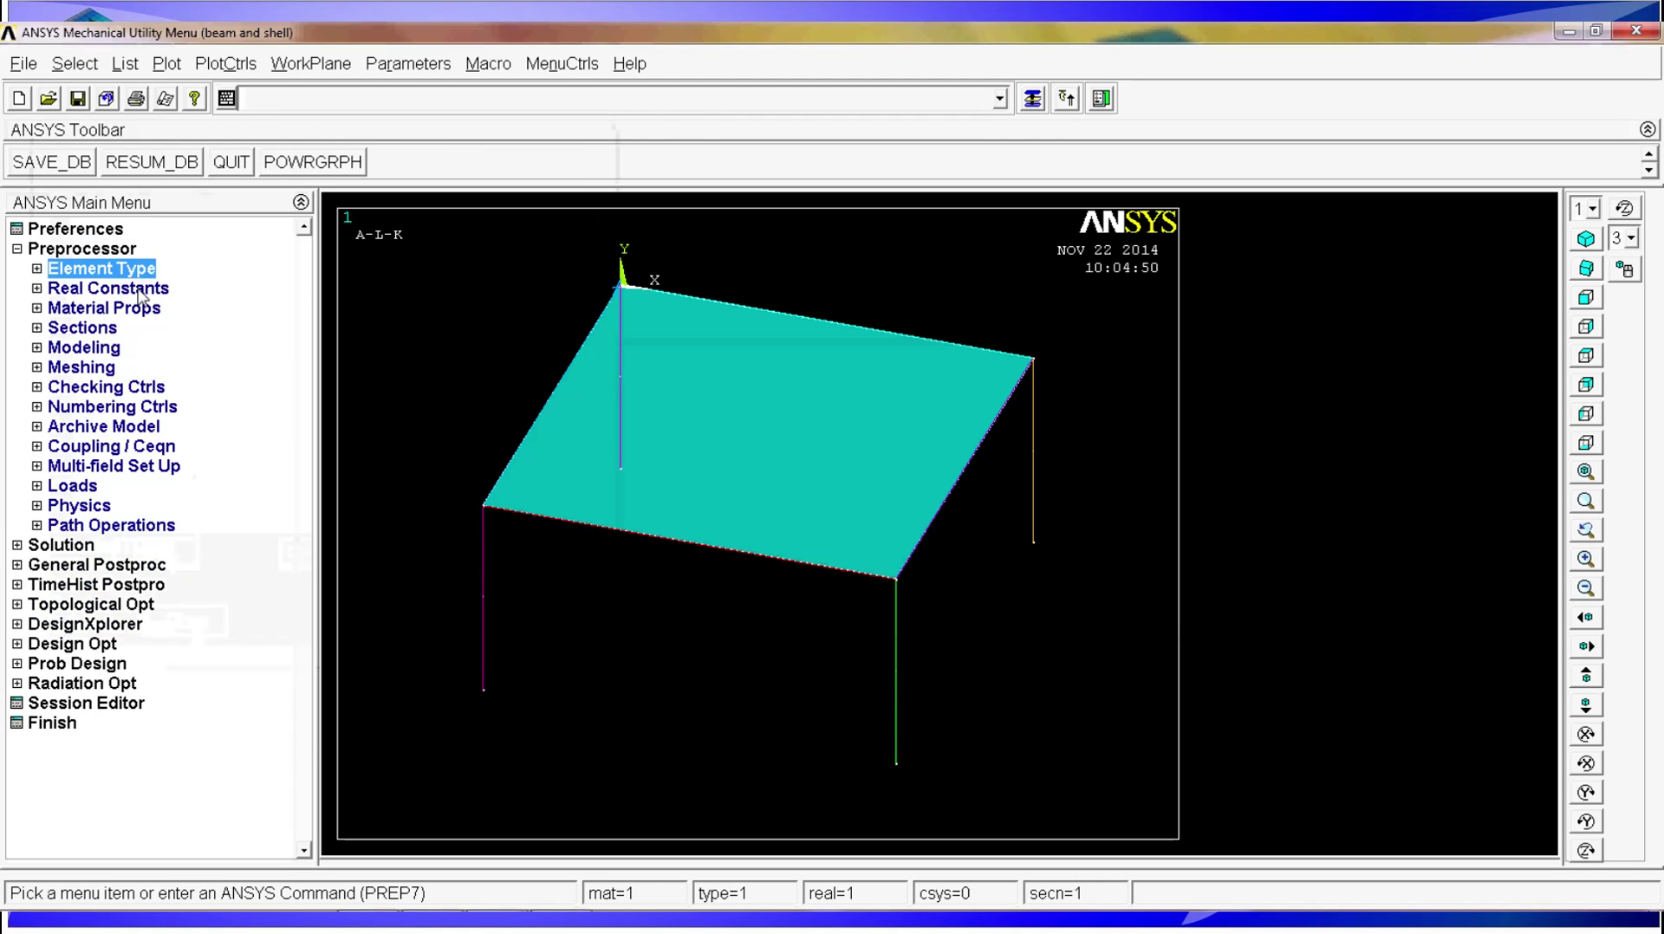
# Define linear elastic isotropic properties for material model 1 with EX 2.1e11 and PRXY 0.3
pyautogui.click(137, 310)
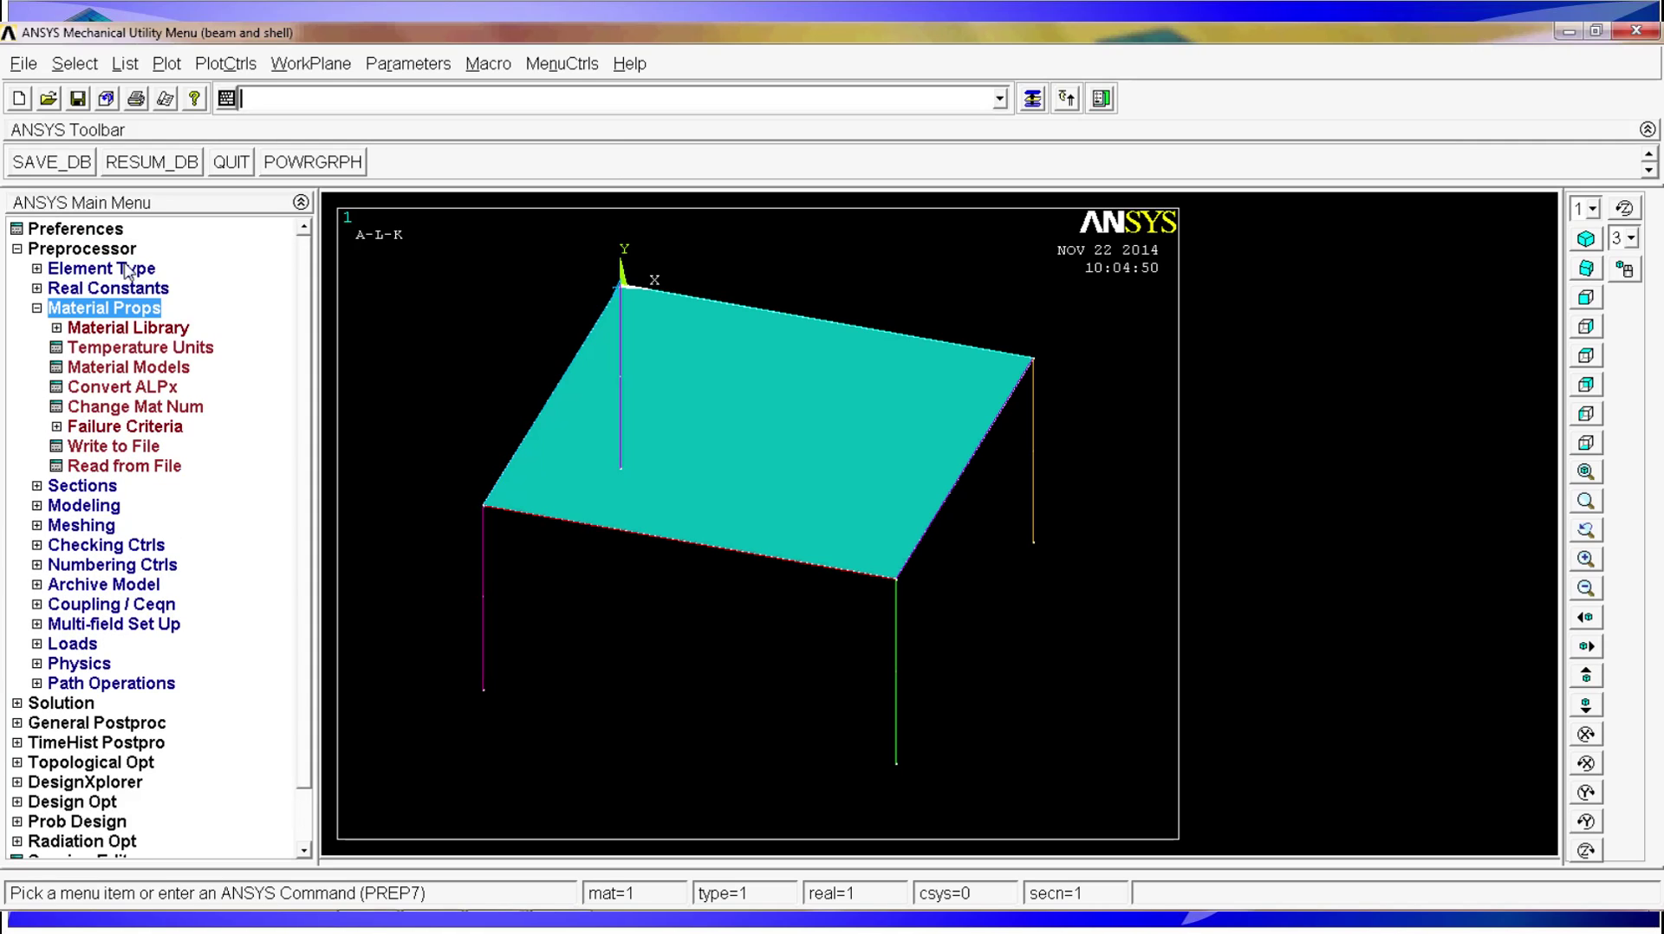
pyautogui.click(160, 371)
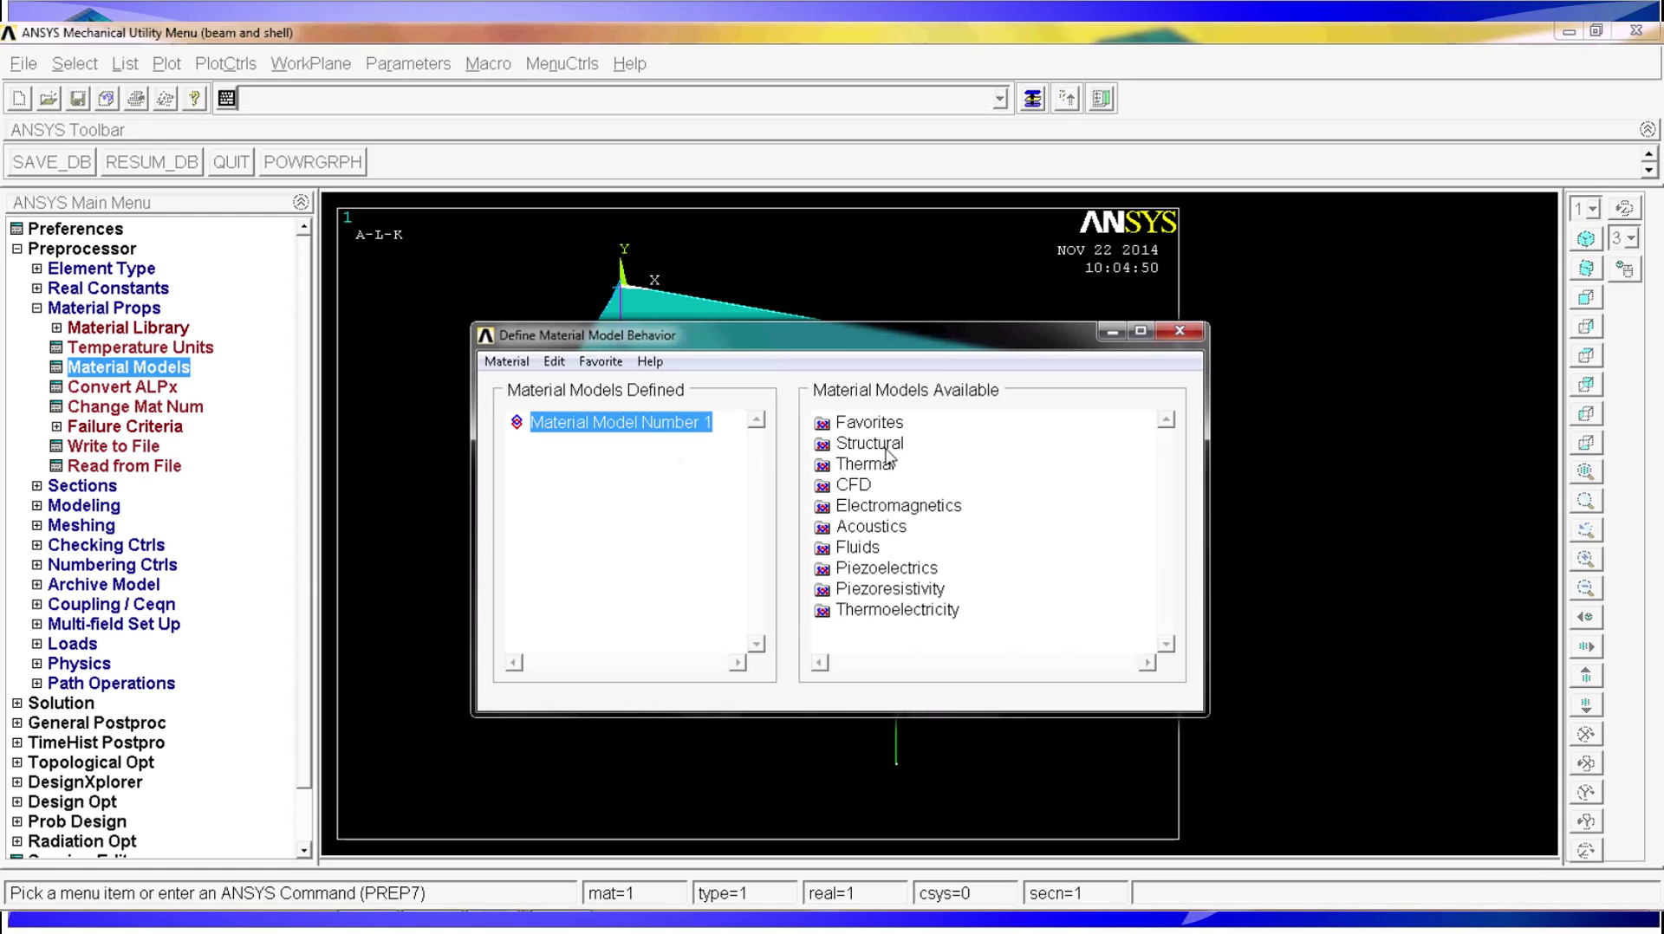
pyautogui.doubleClick(882, 444)
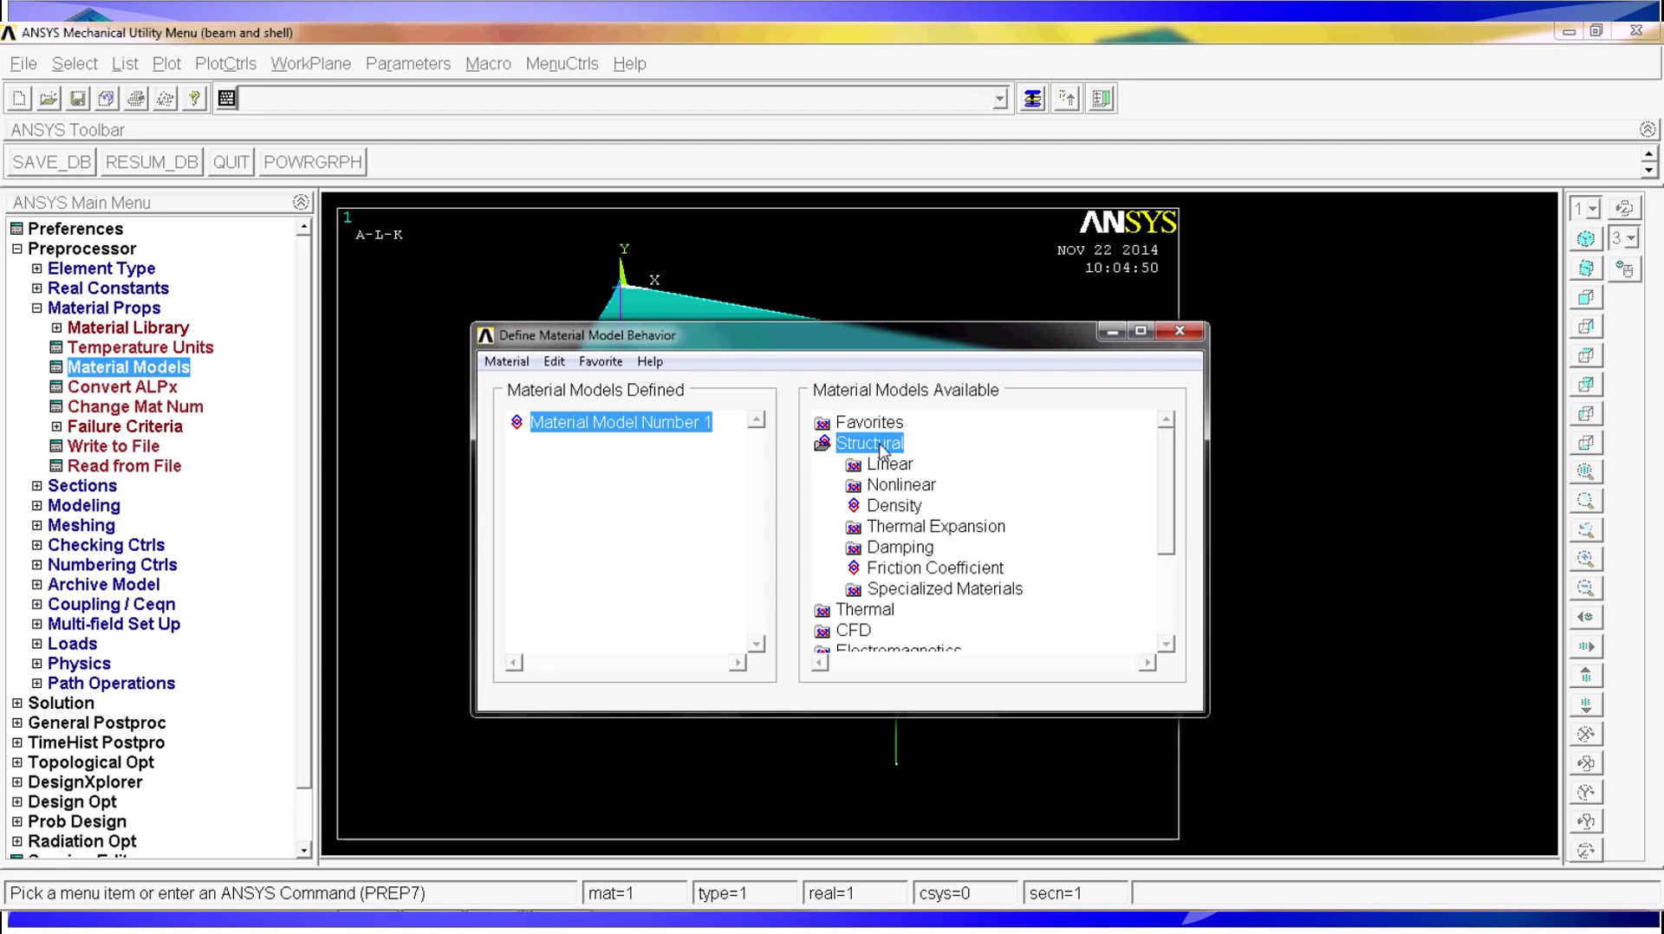
pyautogui.doubleClick(890, 466)
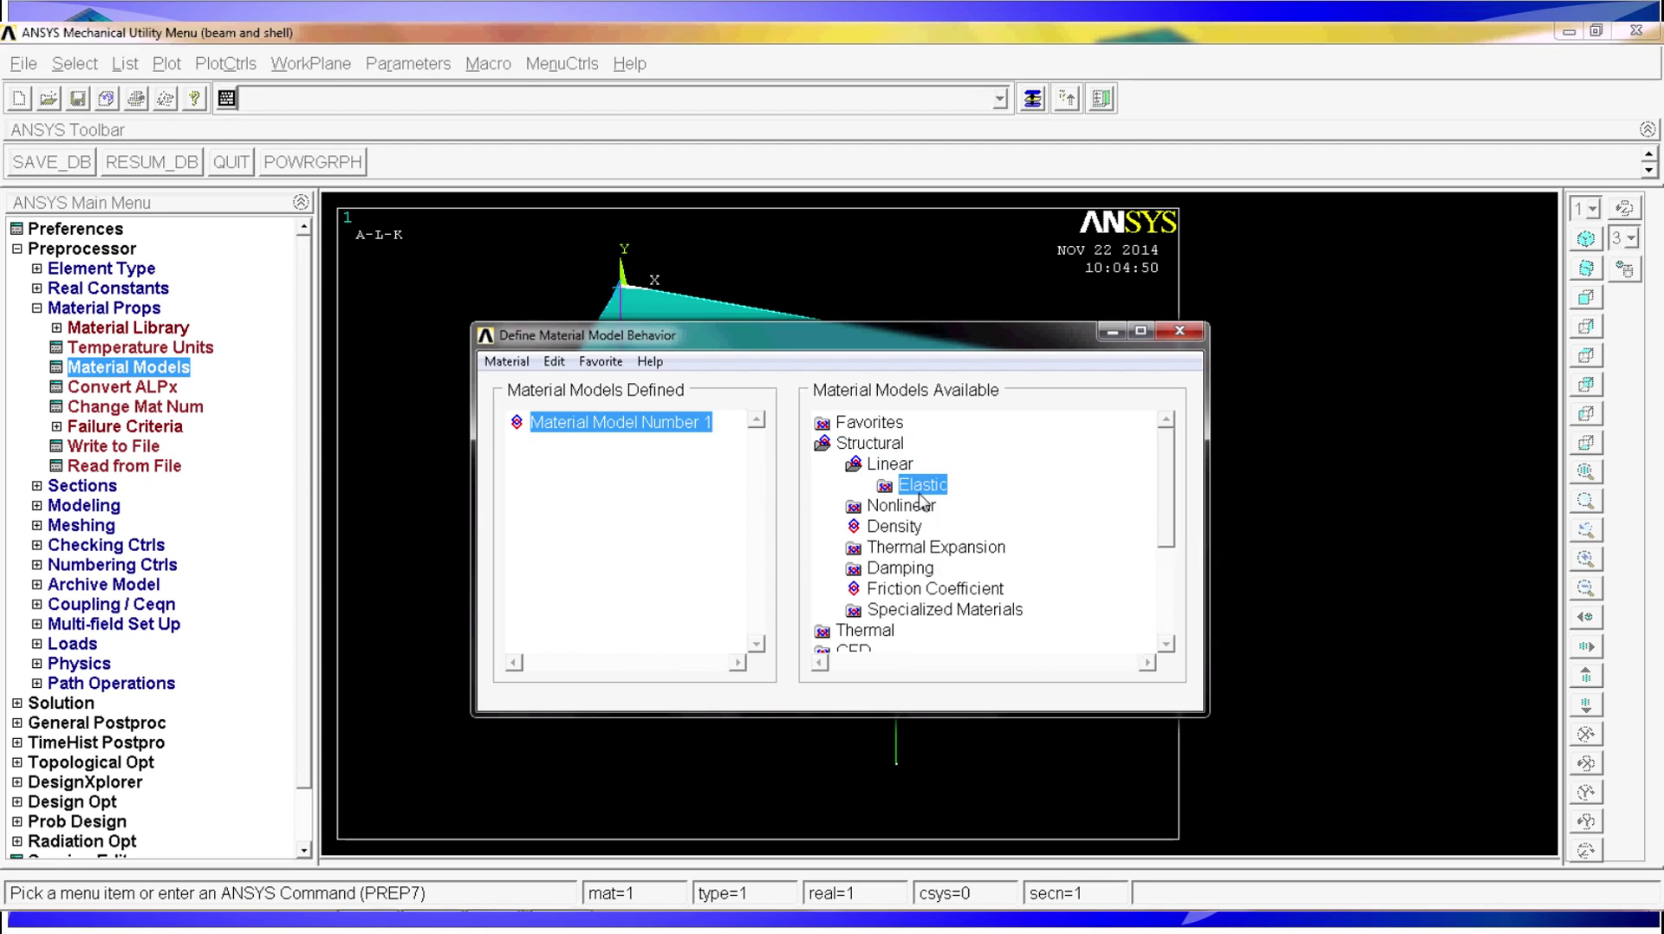
pyautogui.doubleClick(922, 485)
pyautogui.doubleClick(962, 508)
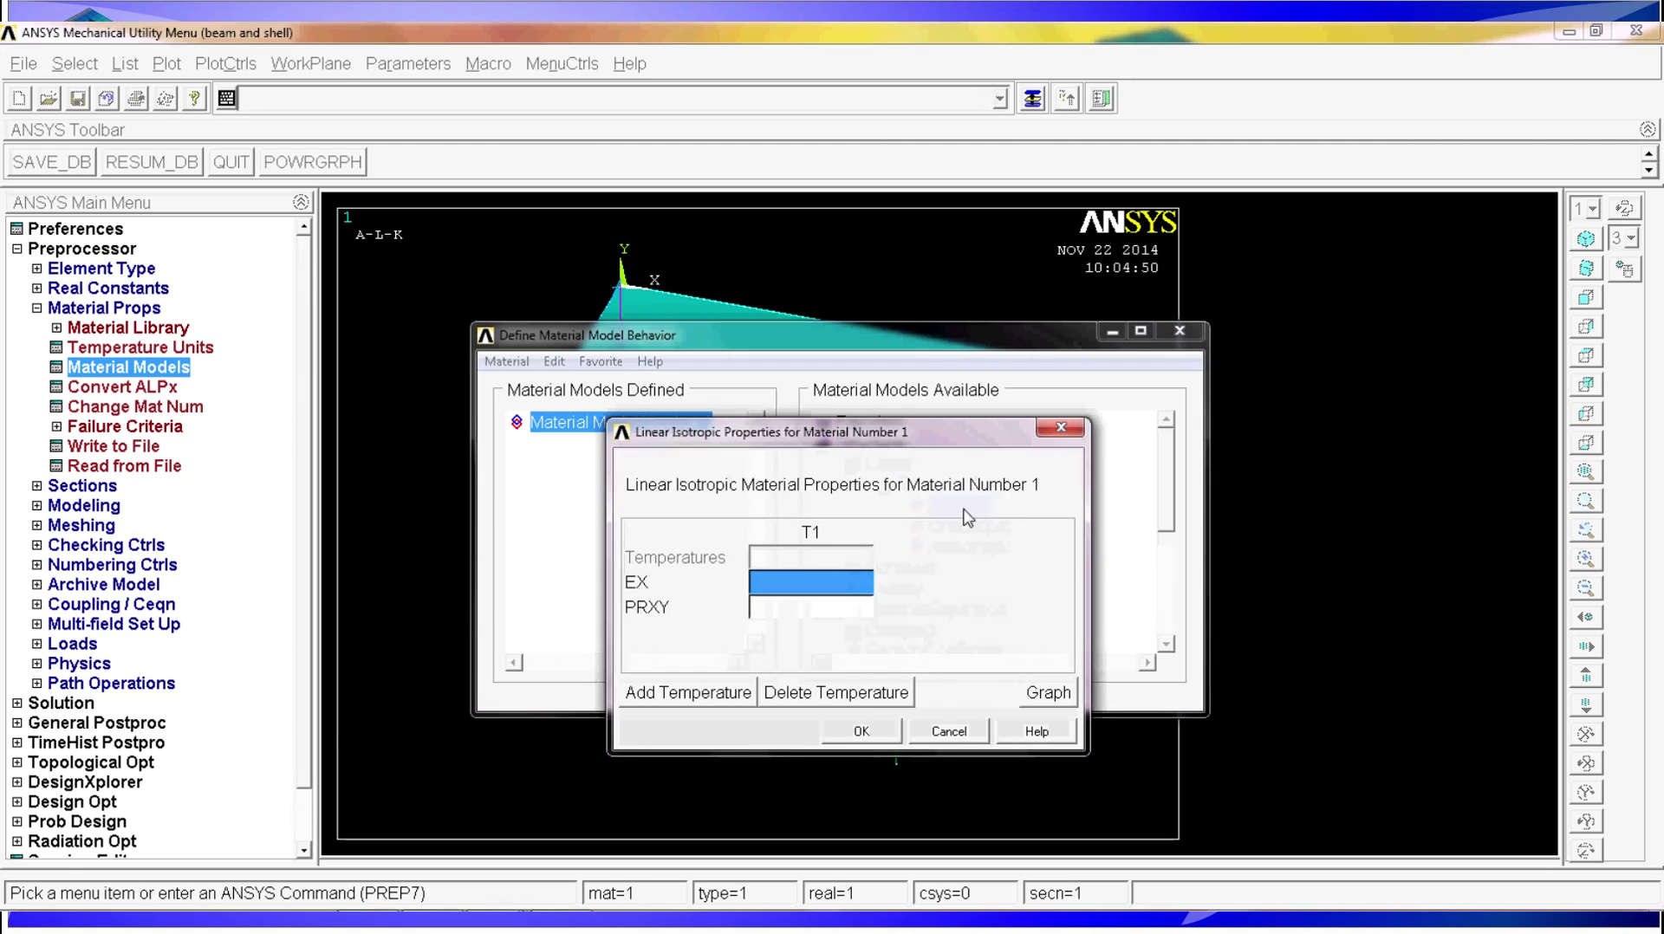
pyautogui.write('2')
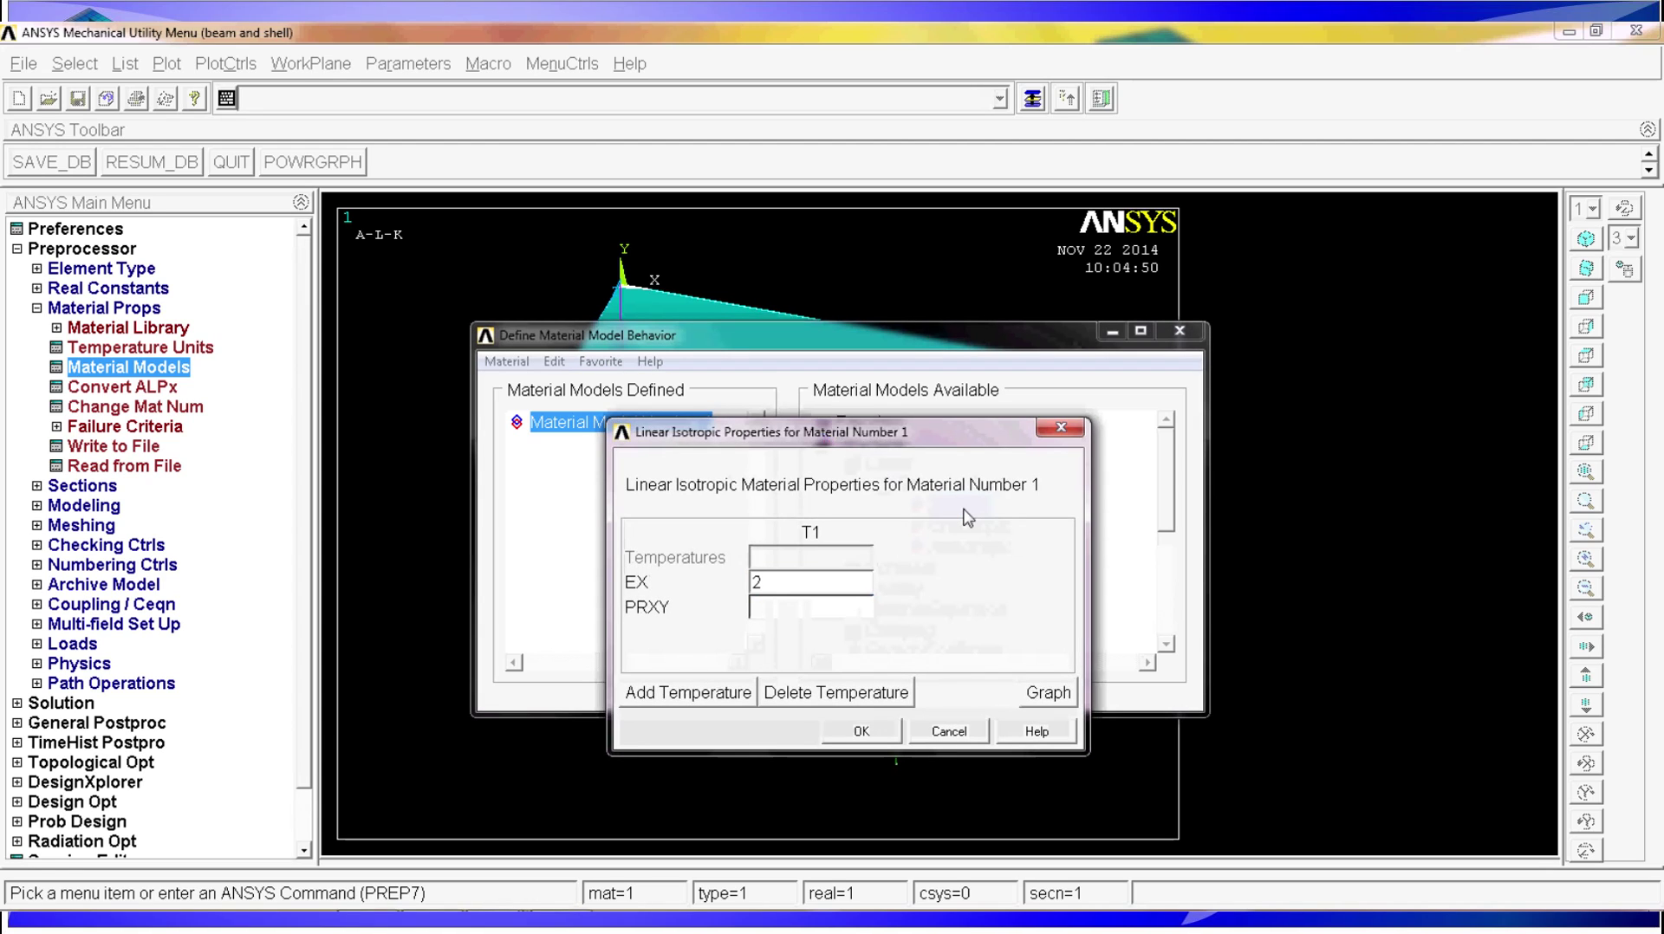
pyautogui.write('.1e11')
pyautogui.click(783, 610)
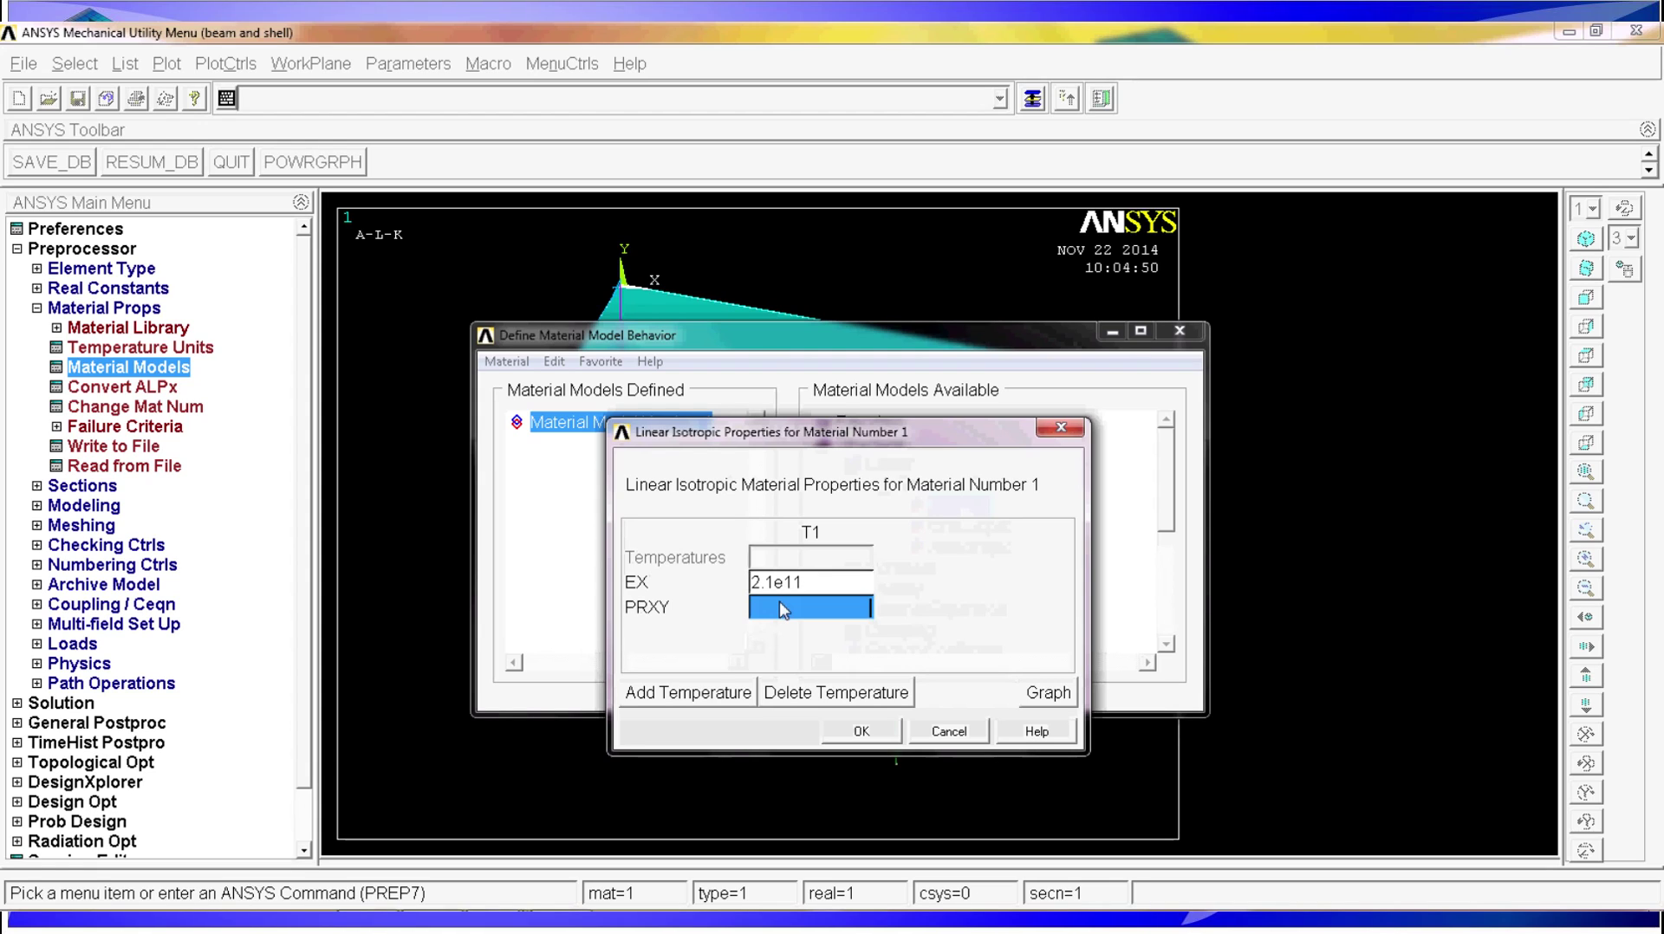
pyautogui.write('0.3')
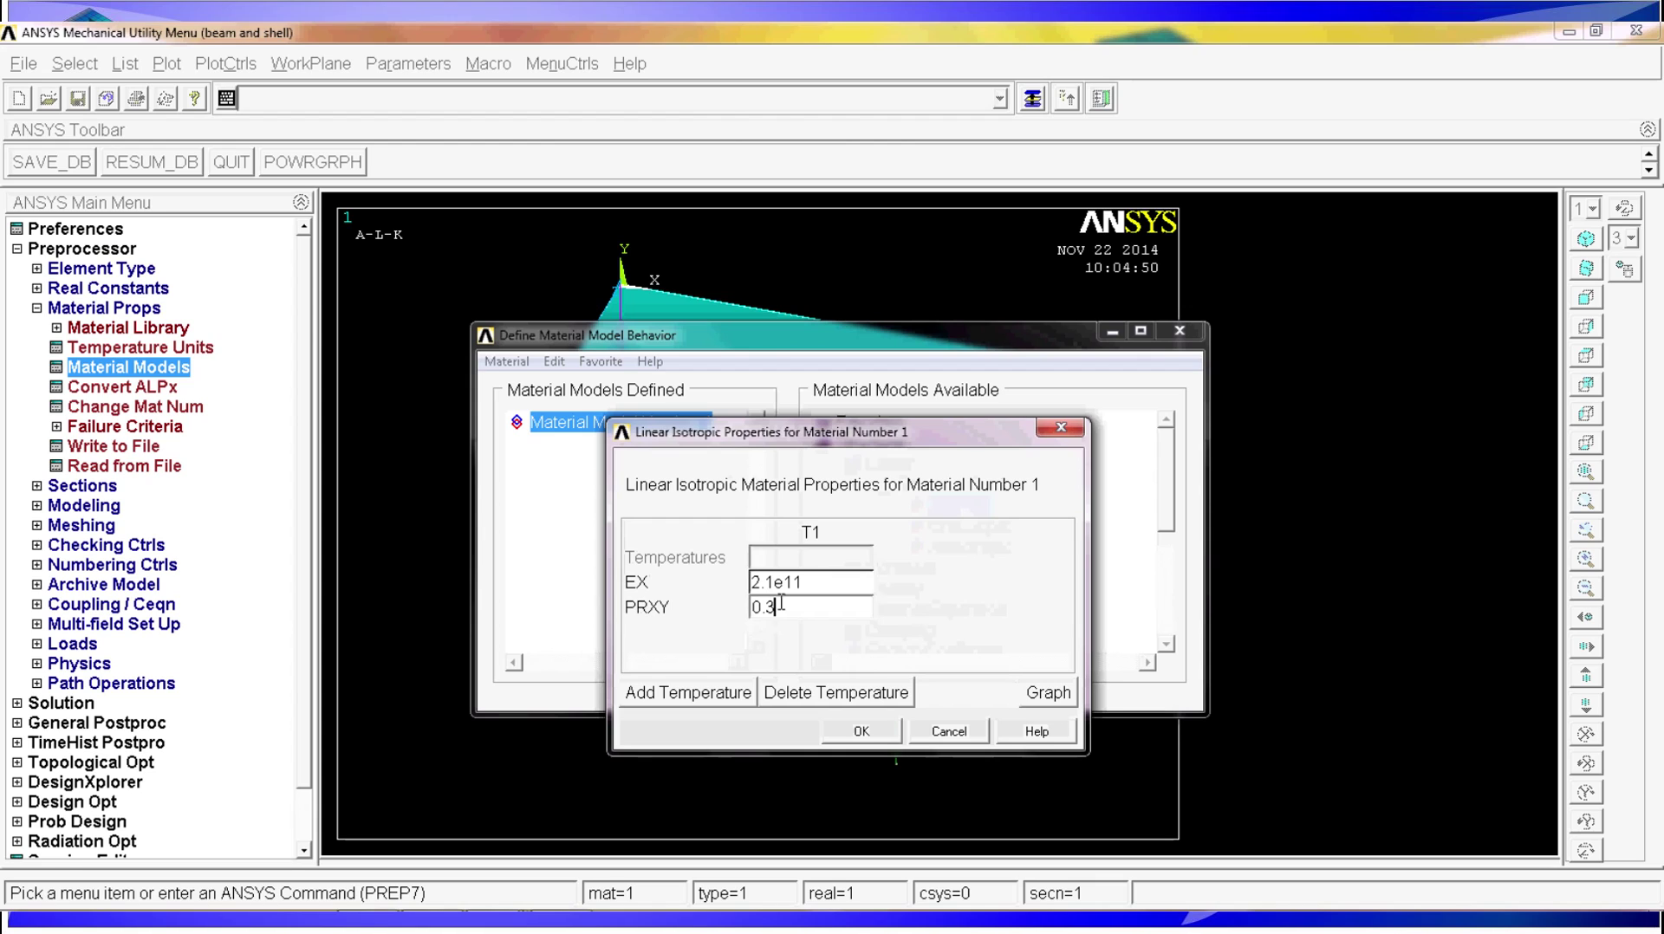
pyautogui.click(861, 730)
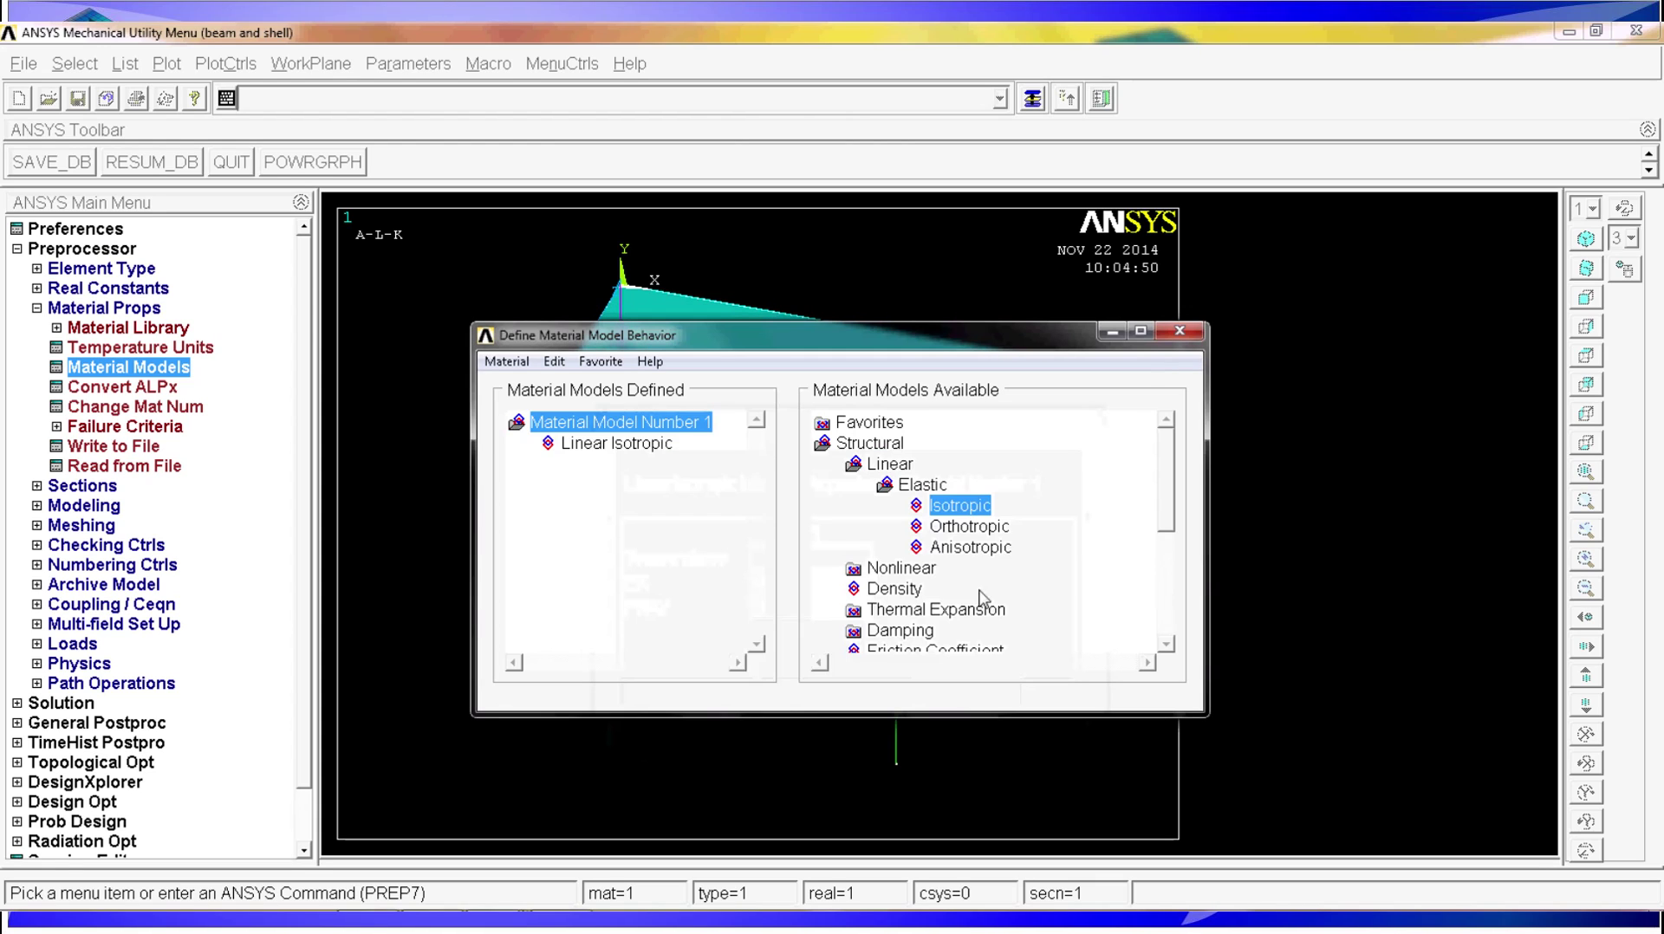
# Set the structural density of material model 1 to 7800
pyautogui.doubleClick(901, 589)
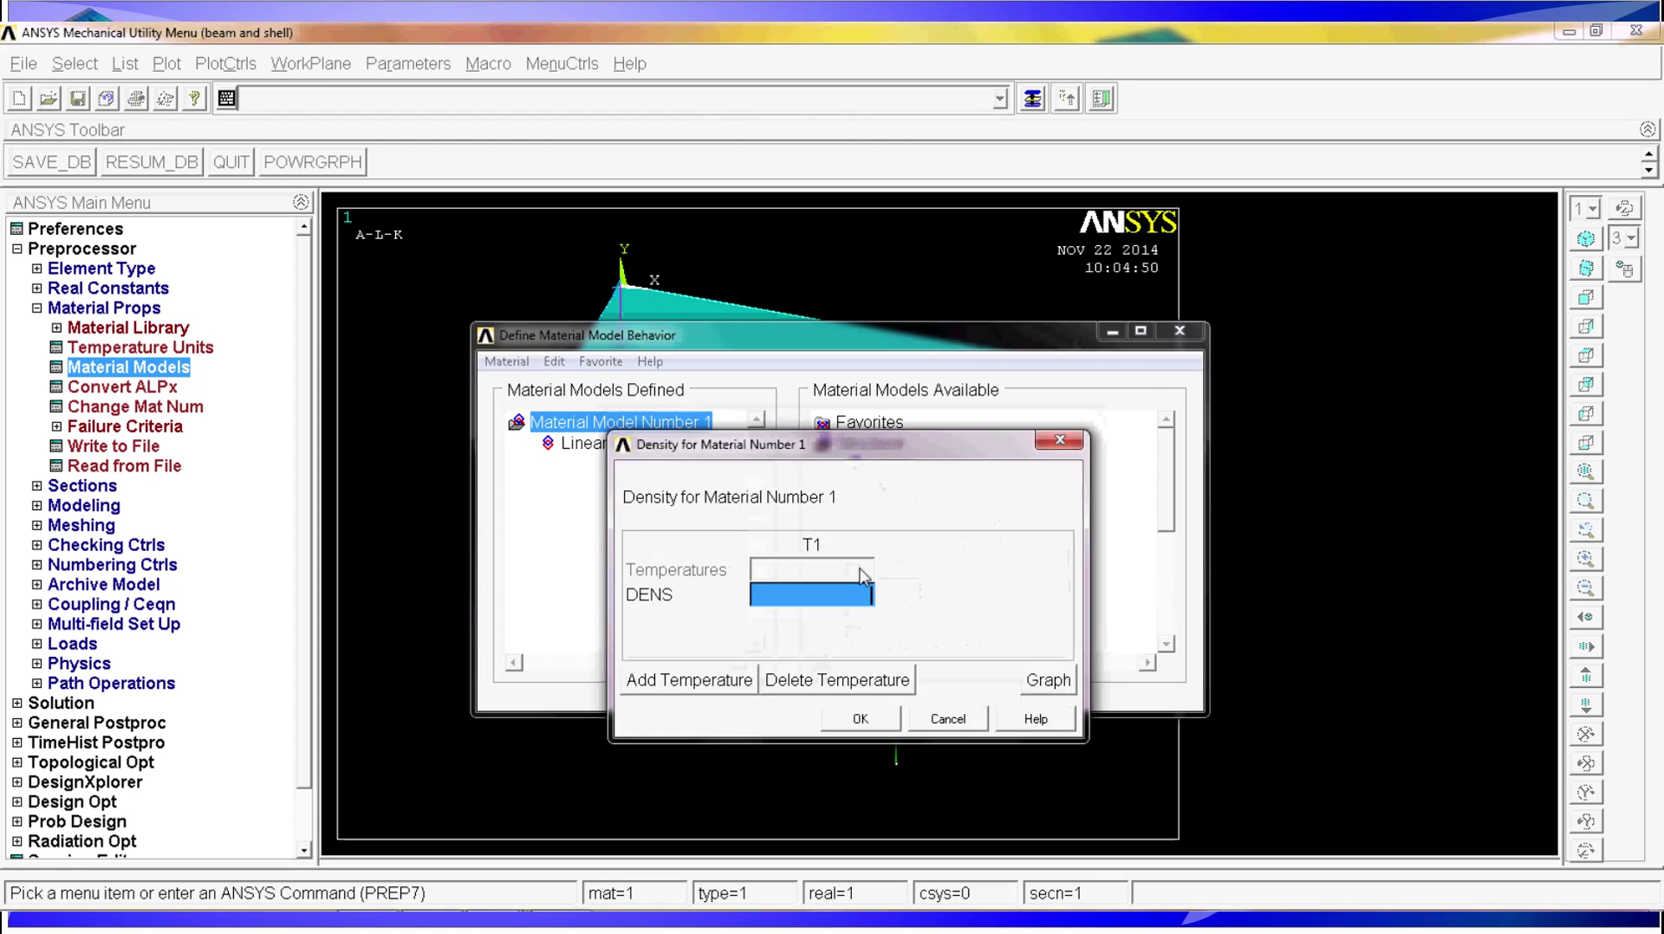
pyautogui.write('7800')
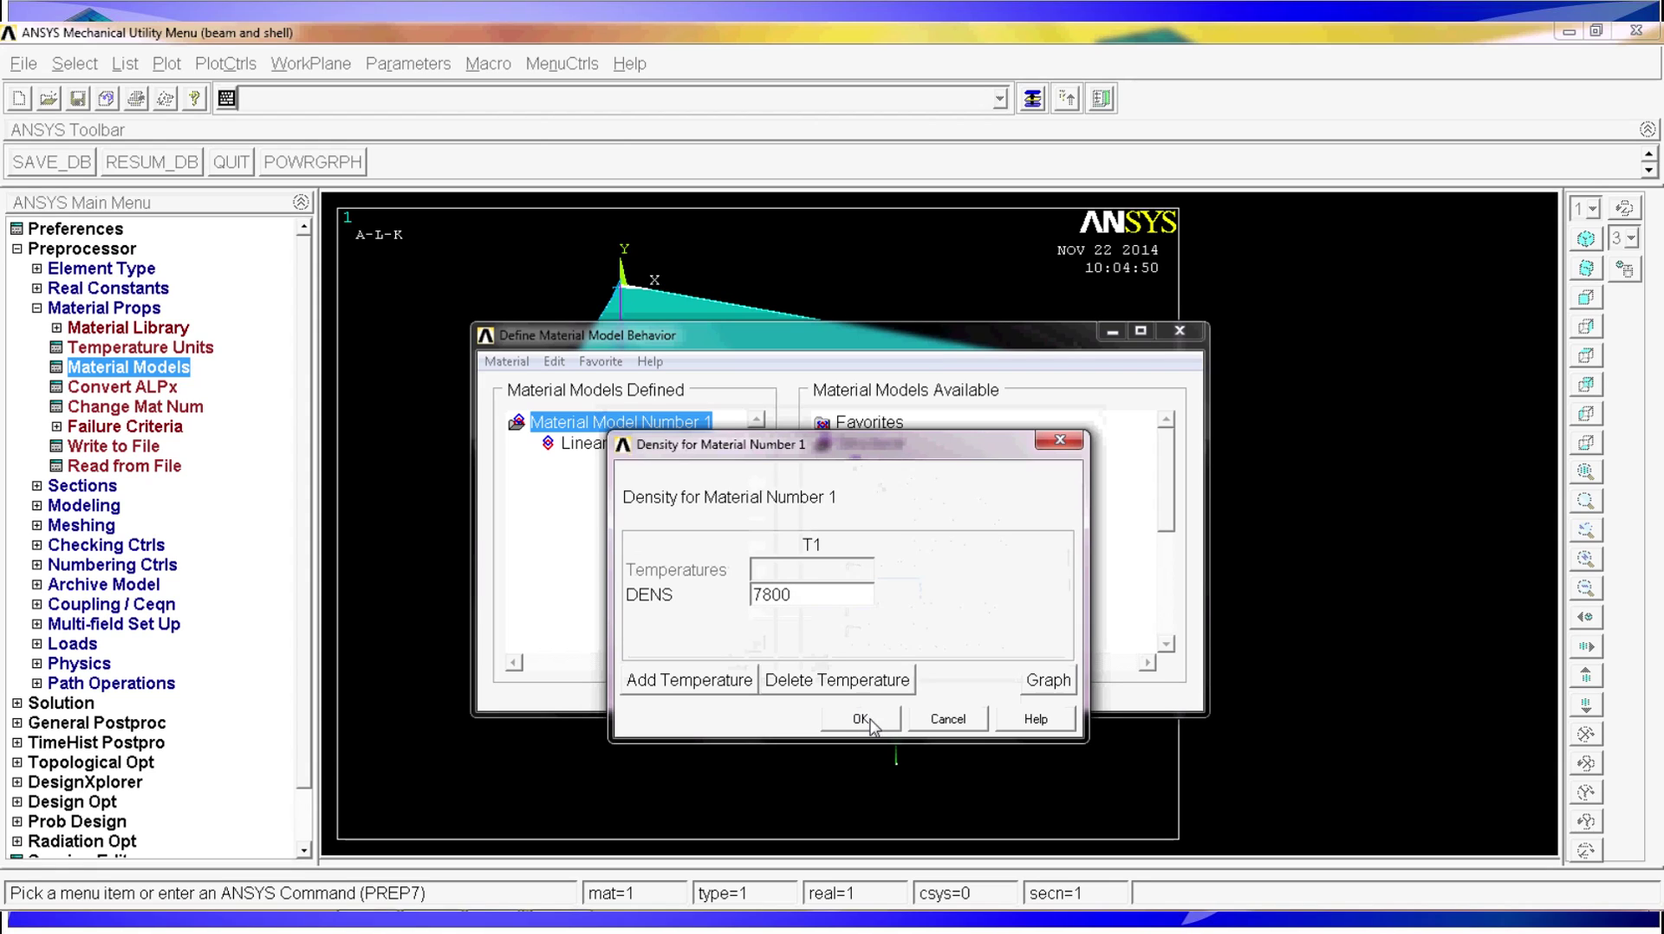
pyautogui.click(870, 721)
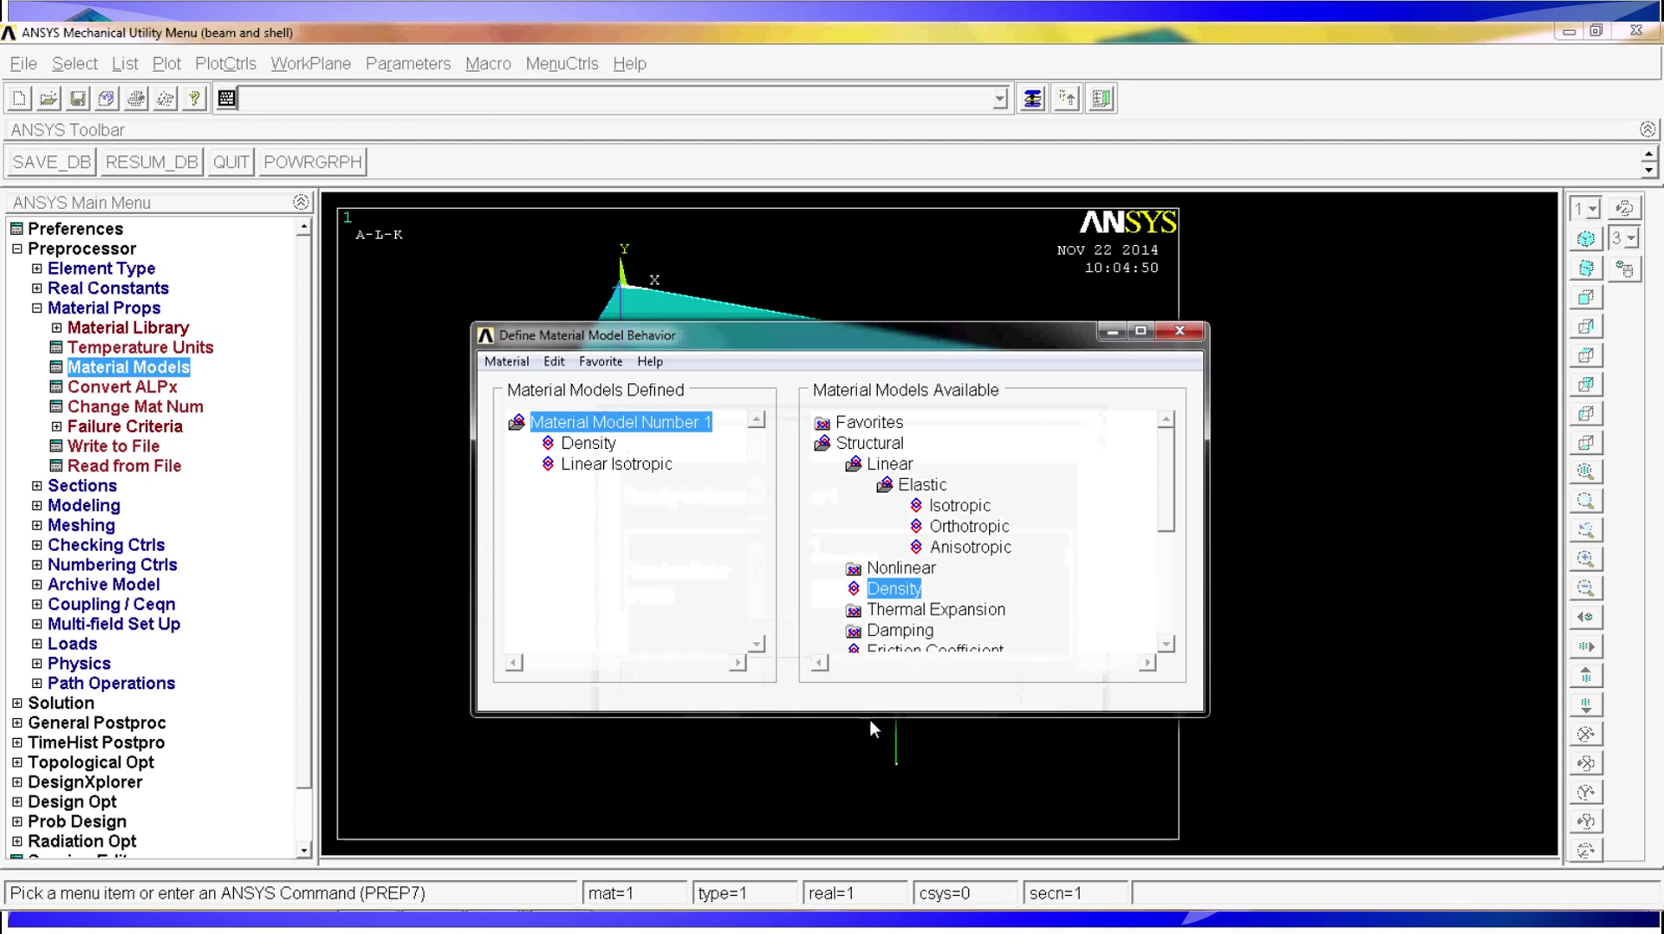
# Create a new material model with ID 2
pyautogui.click(520, 364)
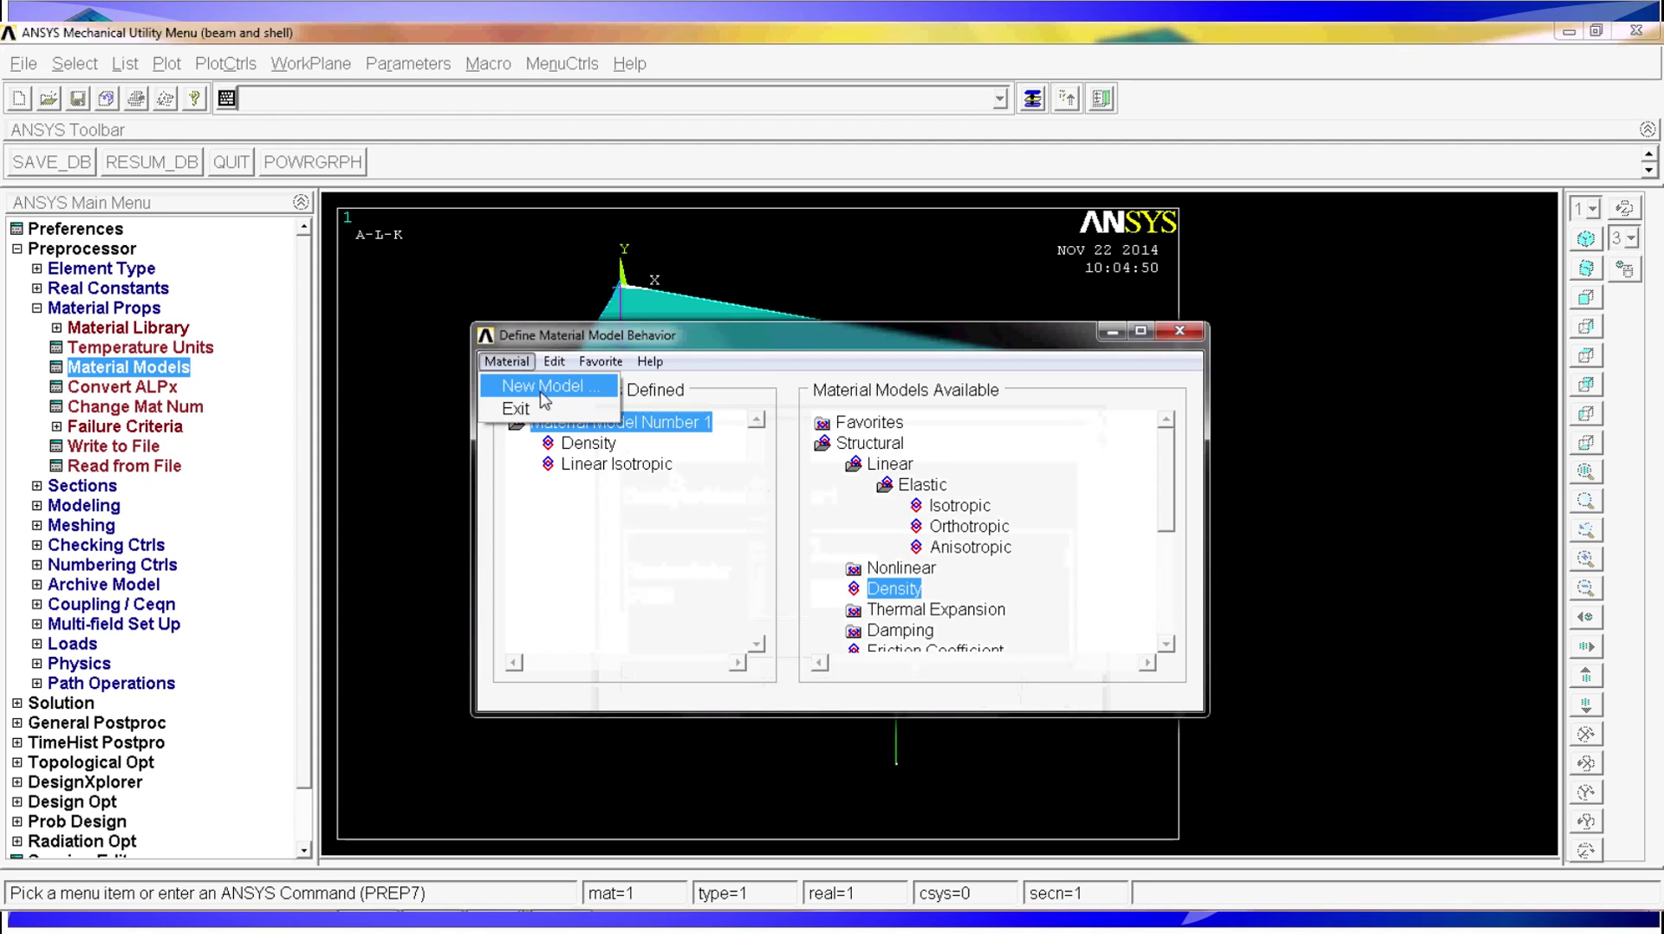
pyautogui.click(541, 394)
pyautogui.click(760, 609)
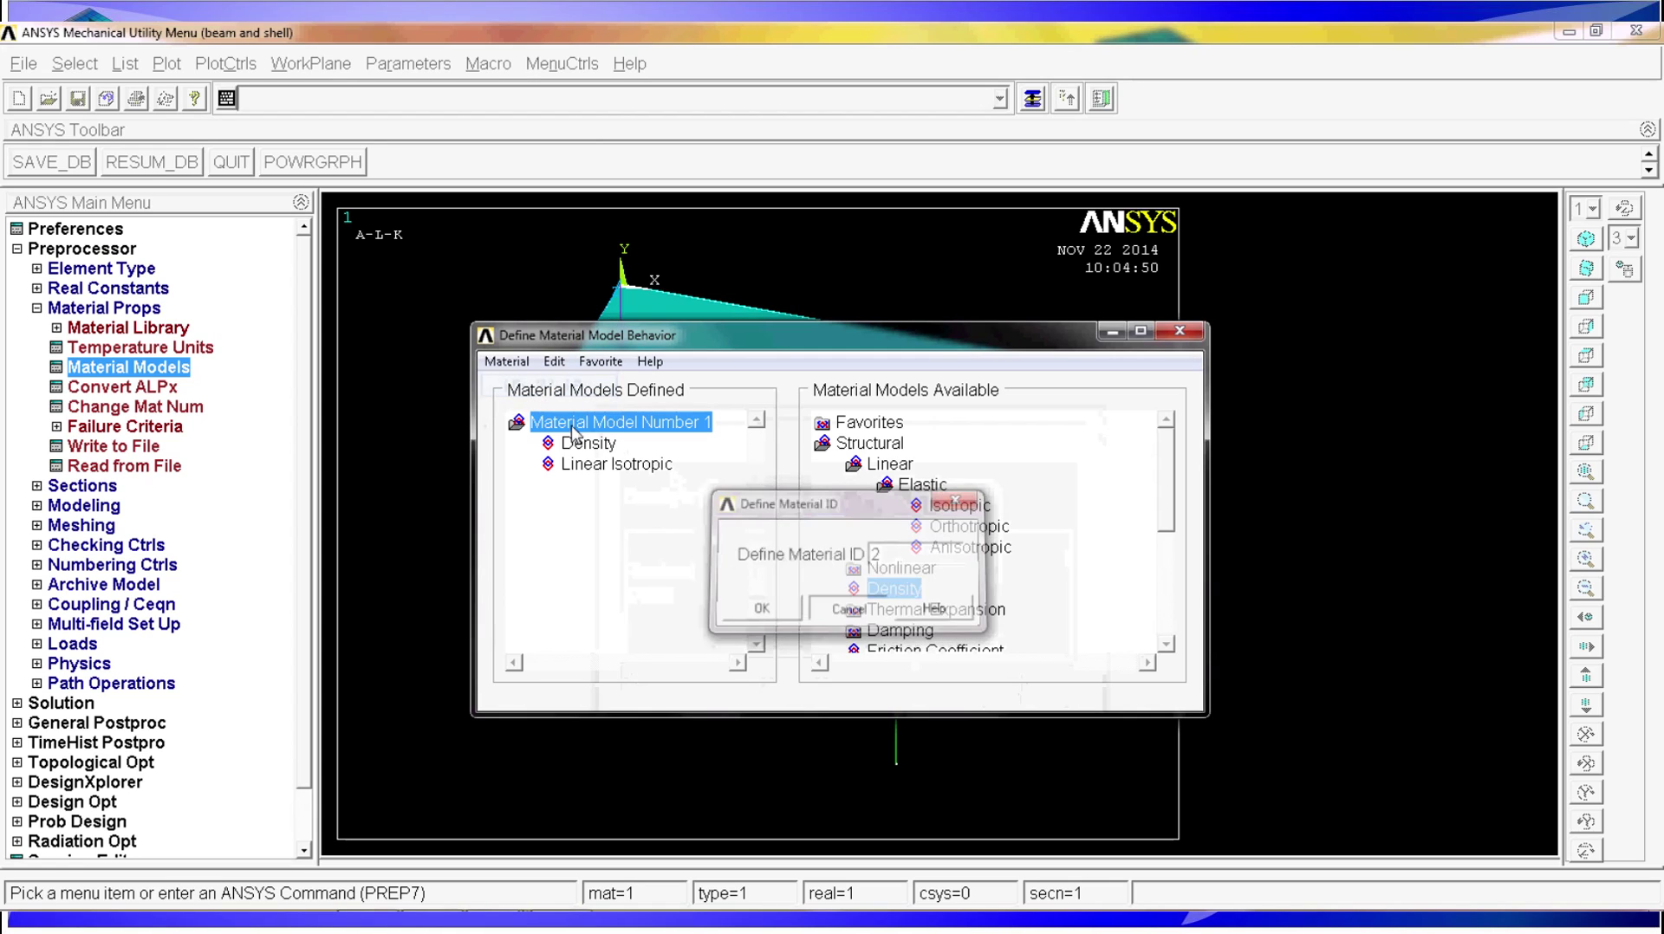
pyautogui.click(509, 362)
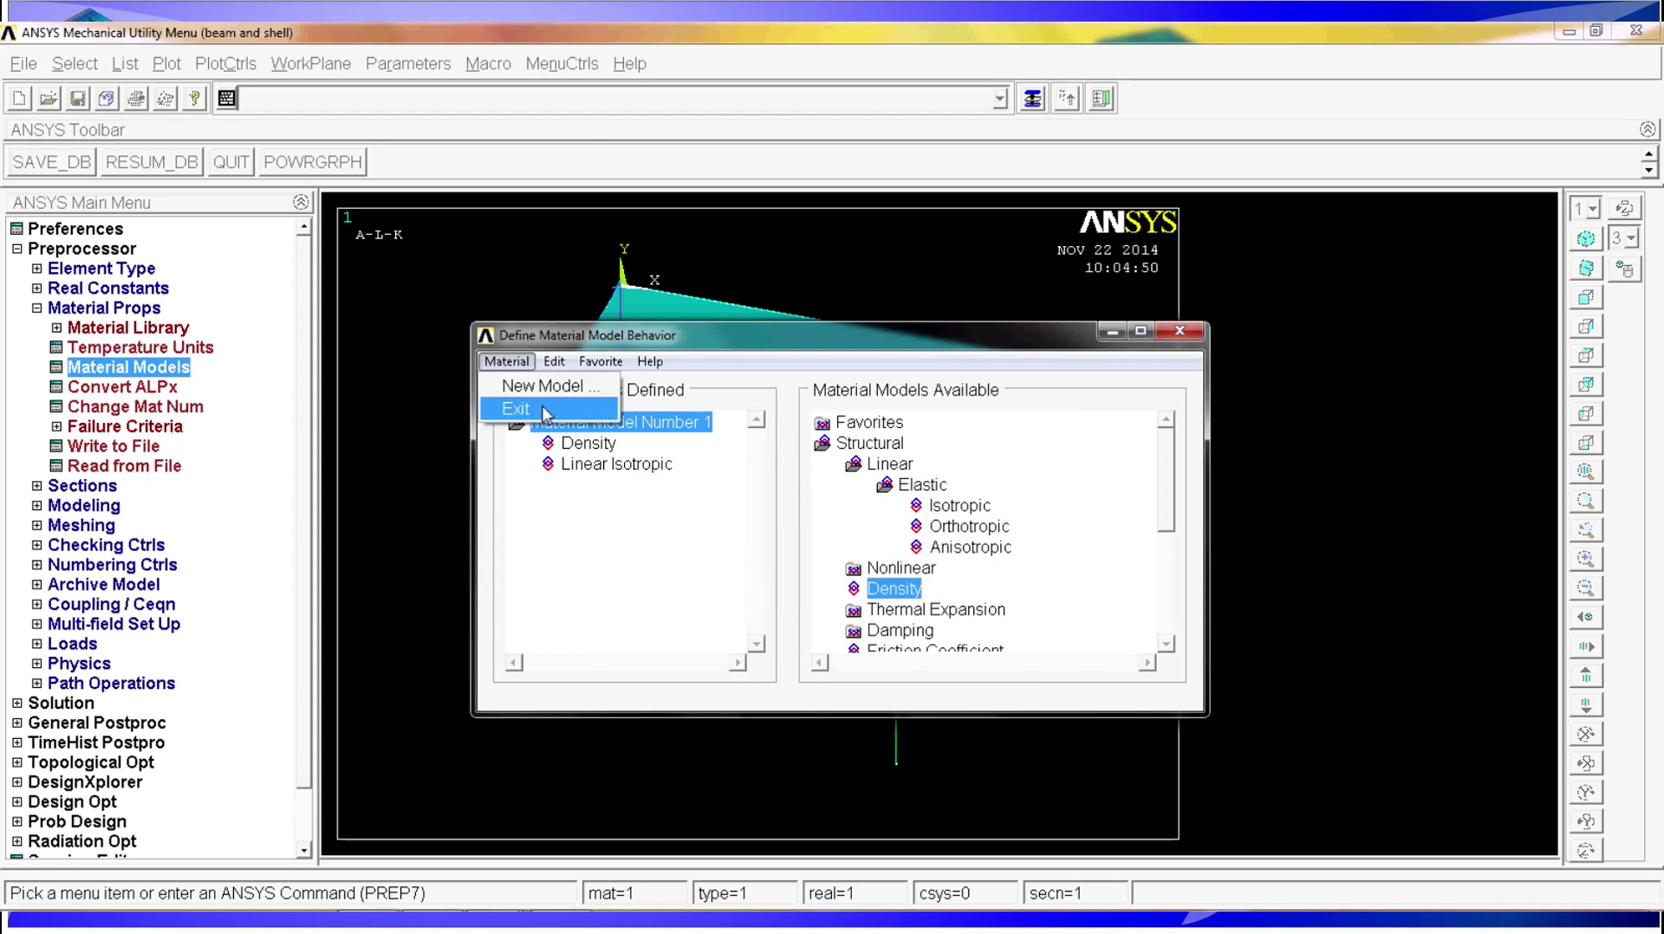
pyautogui.click(546, 392)
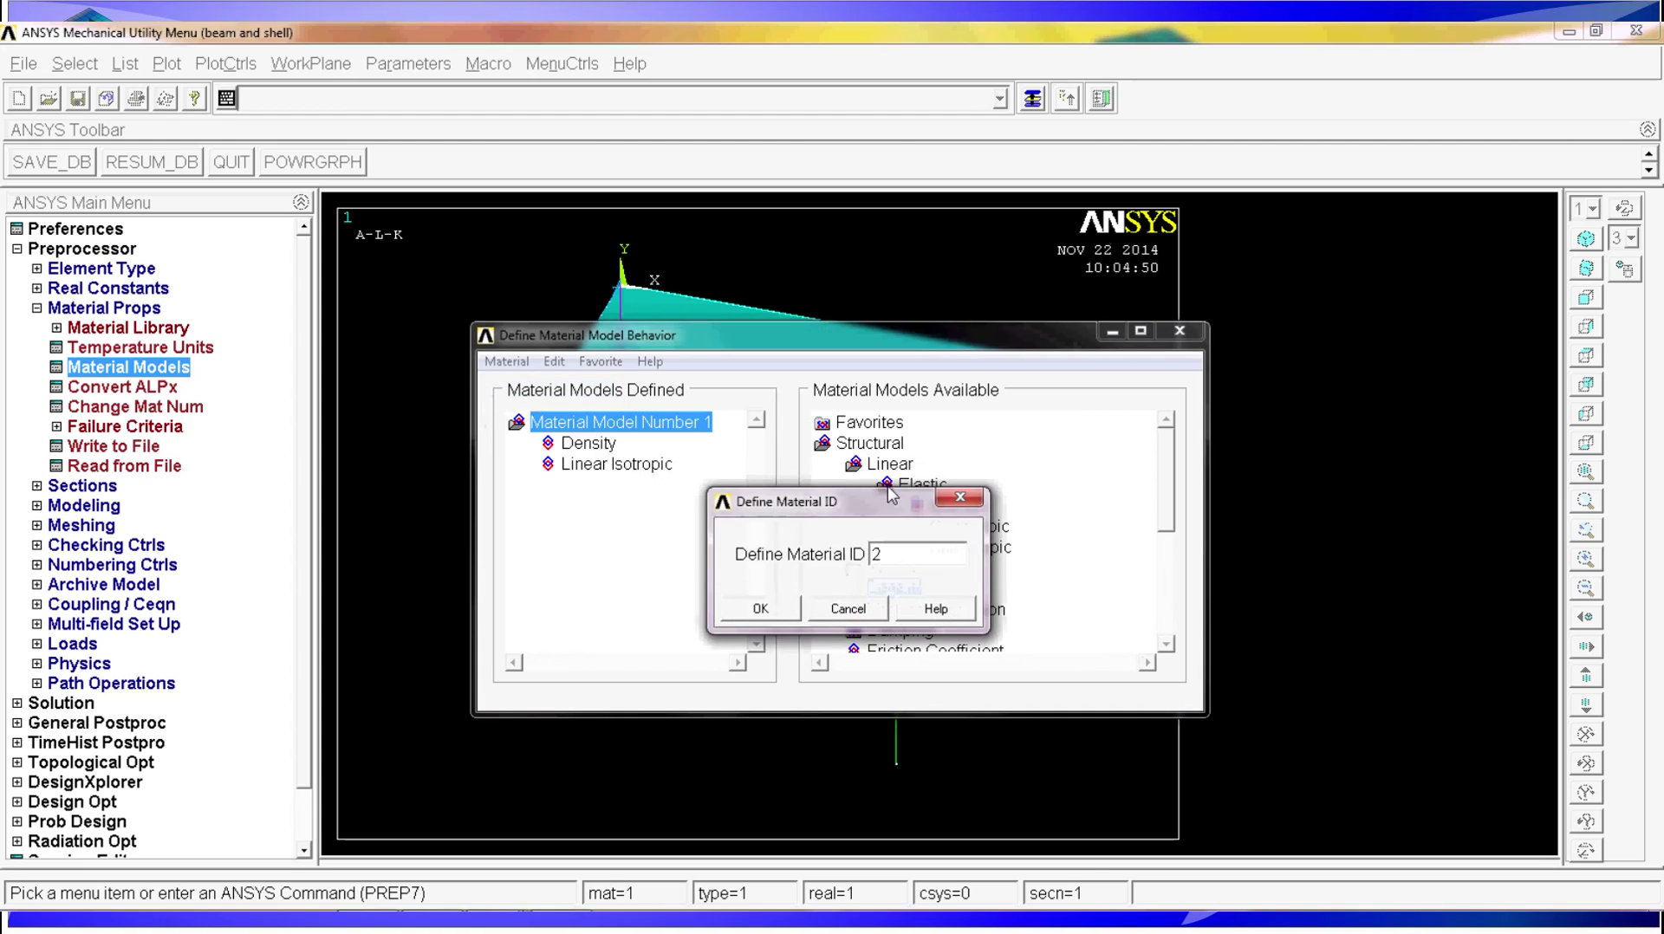
pyautogui.click(760, 610)
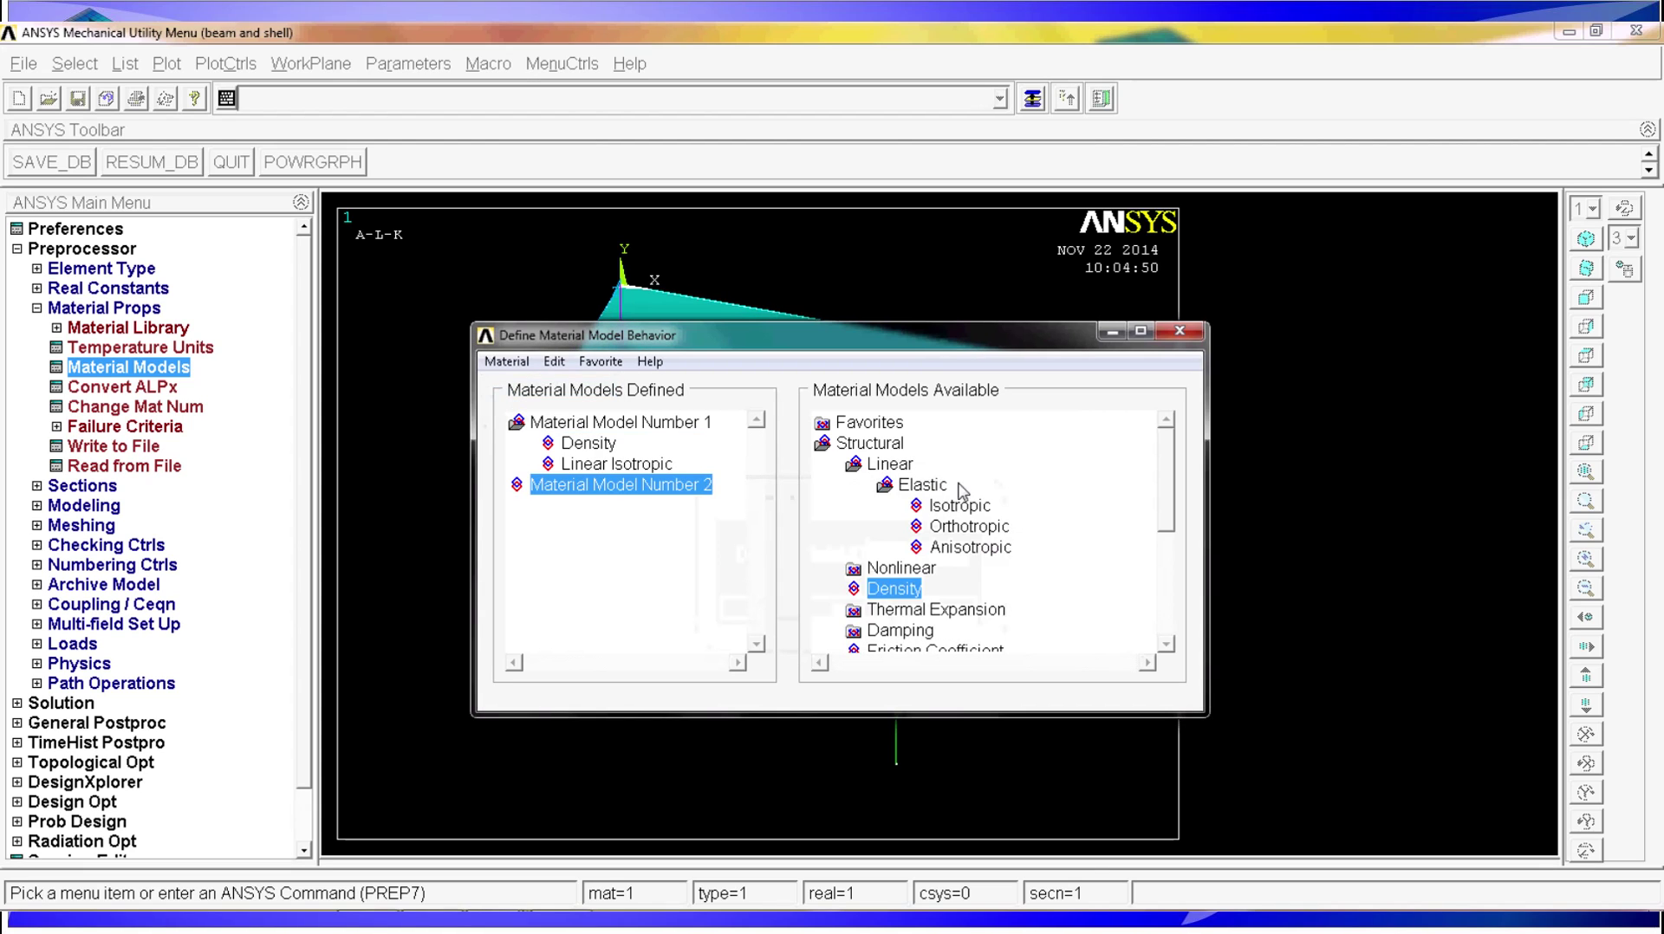
# Define linear elastic isotropic properties for material model 2 with EX 2.1e11 and PRXY 0.3
pyautogui.doubleClick(960, 507)
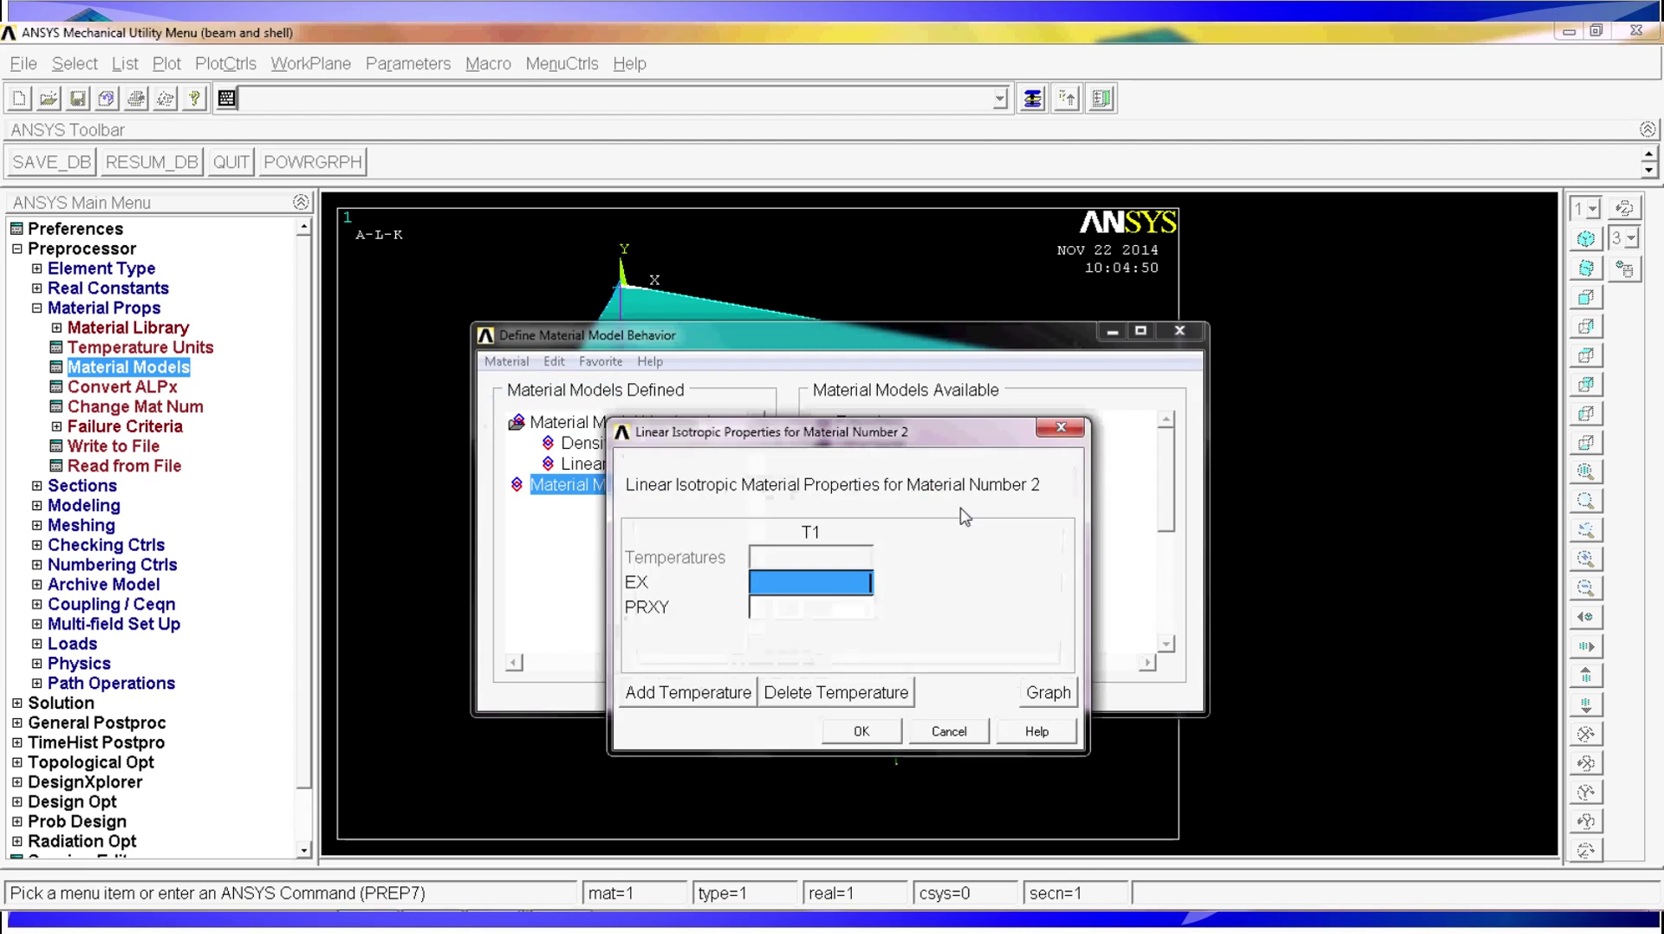
pyautogui.write('2.1e')
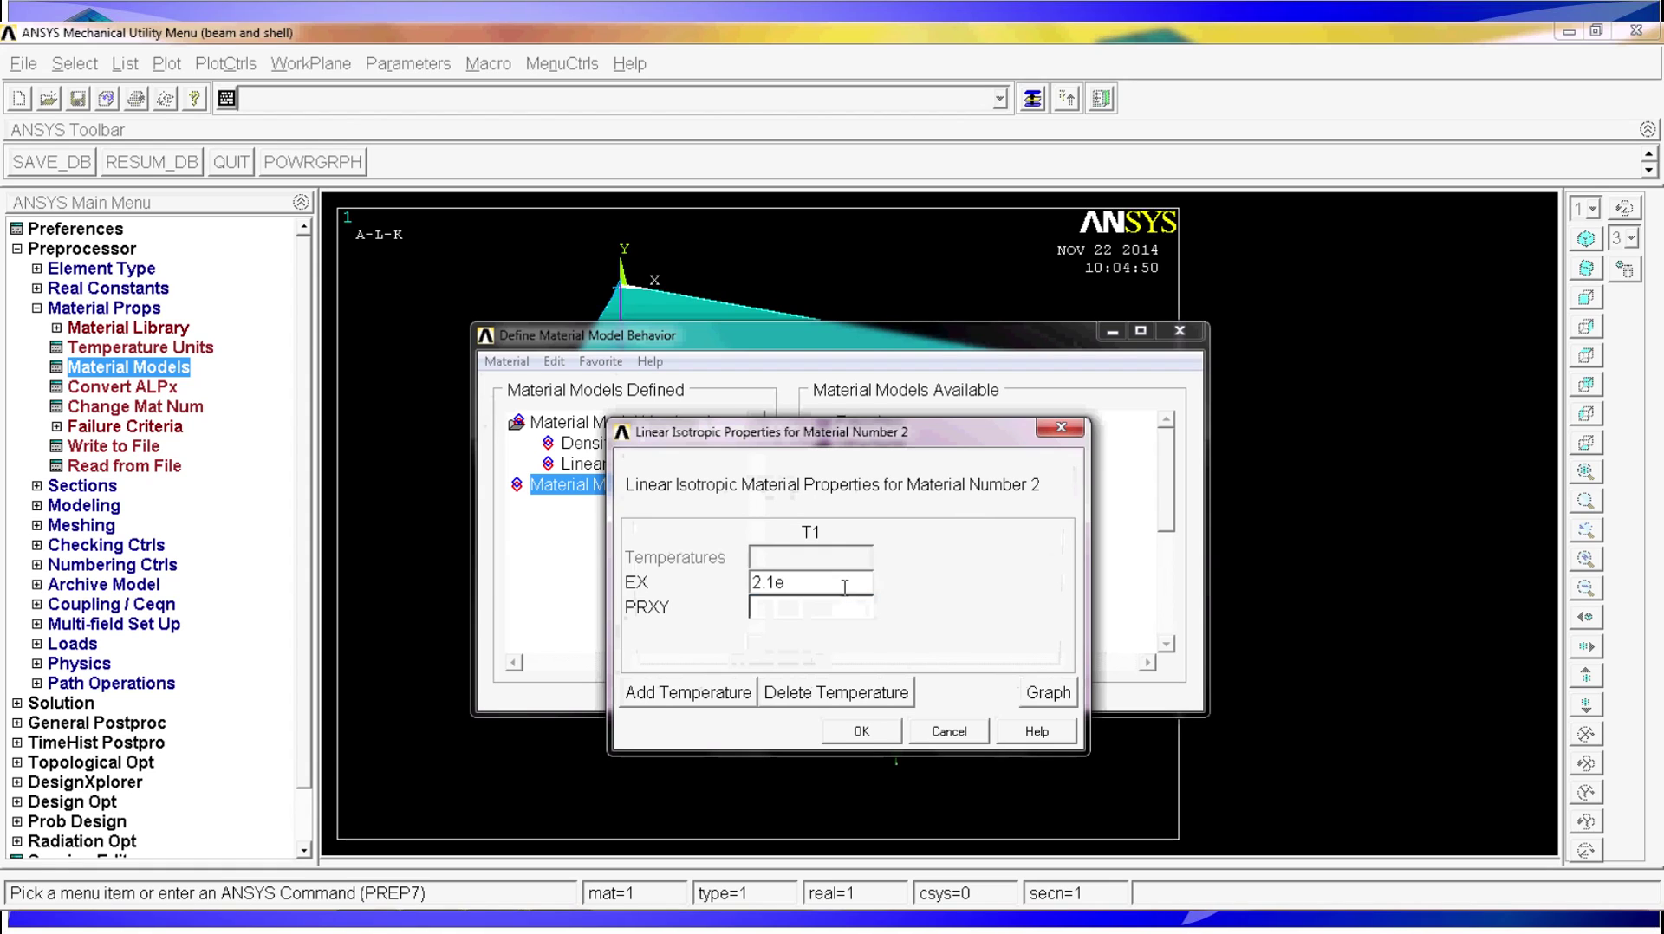
pyautogui.write('11')
pyautogui.press('Tab')
pyautogui.write('0.3')
pyautogui.click(882, 728)
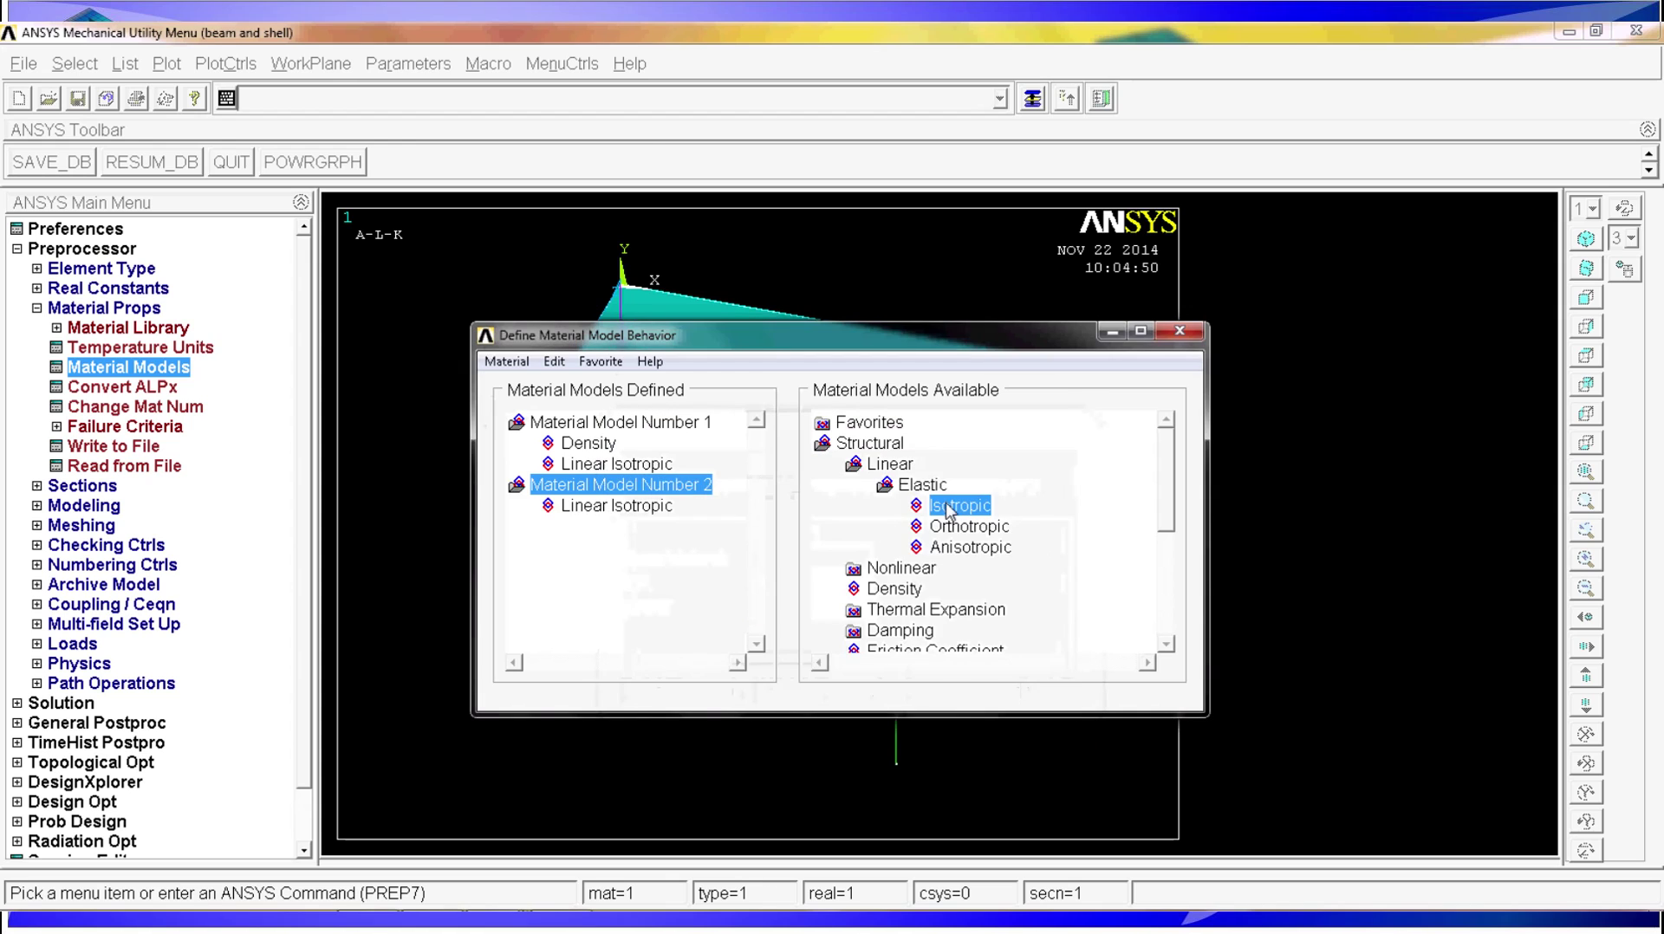
# Set the density of material model 2 to 7800 and close the material model definitions
pyautogui.doubleClick(906, 591)
pyautogui.write('7800')
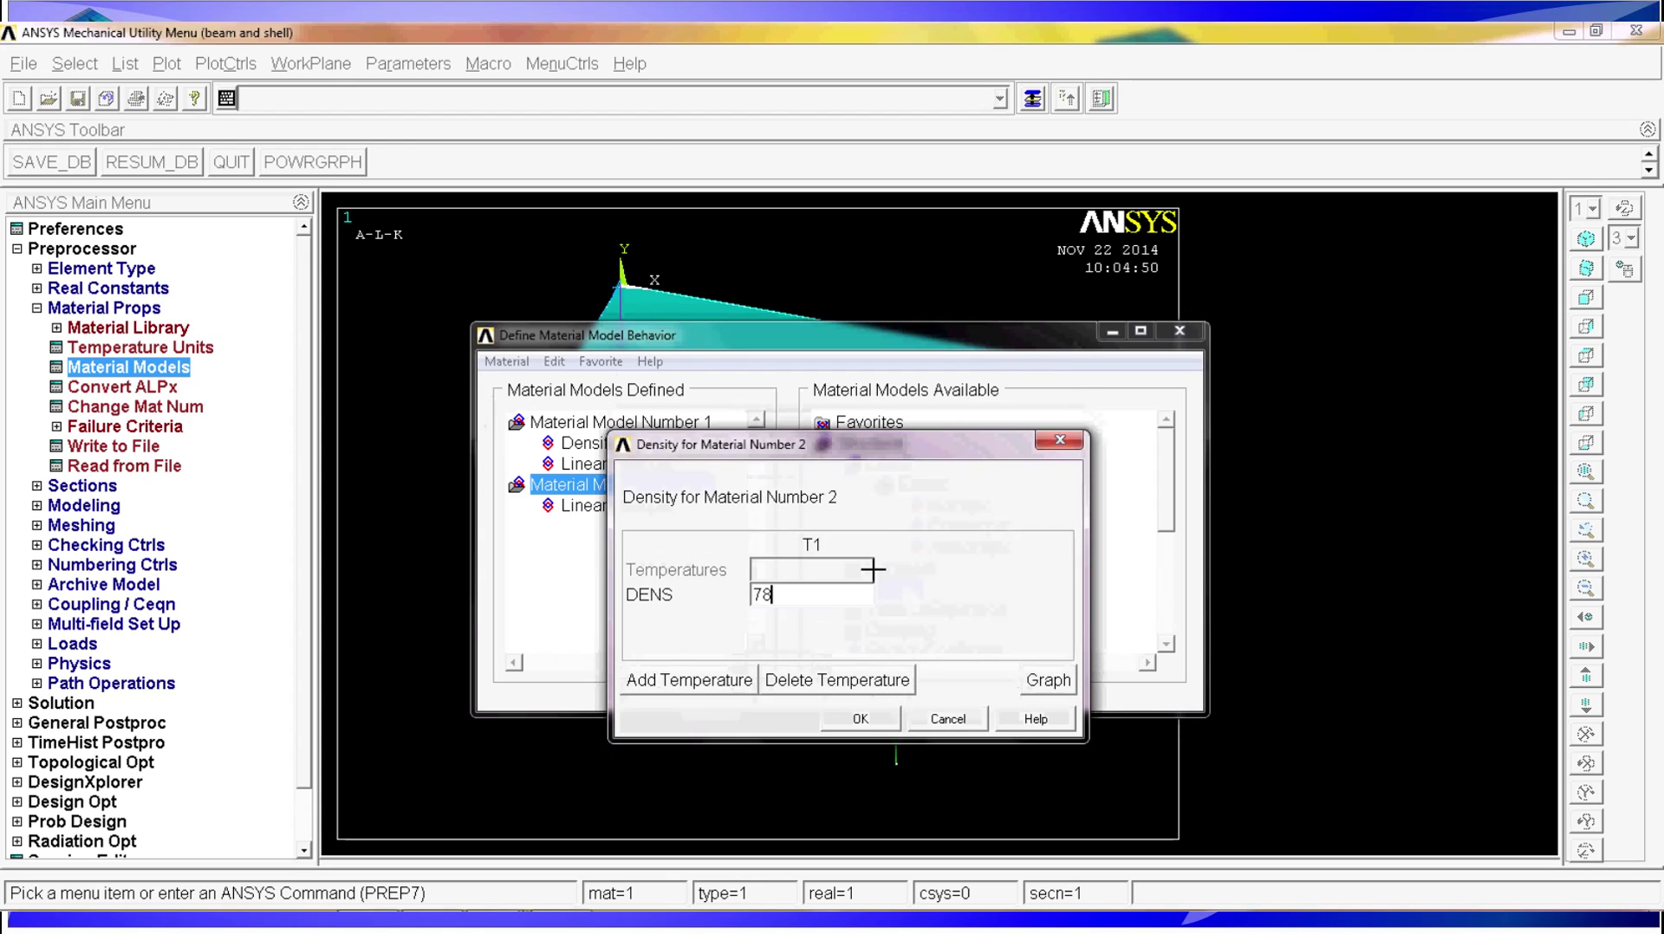
pyautogui.click(861, 719)
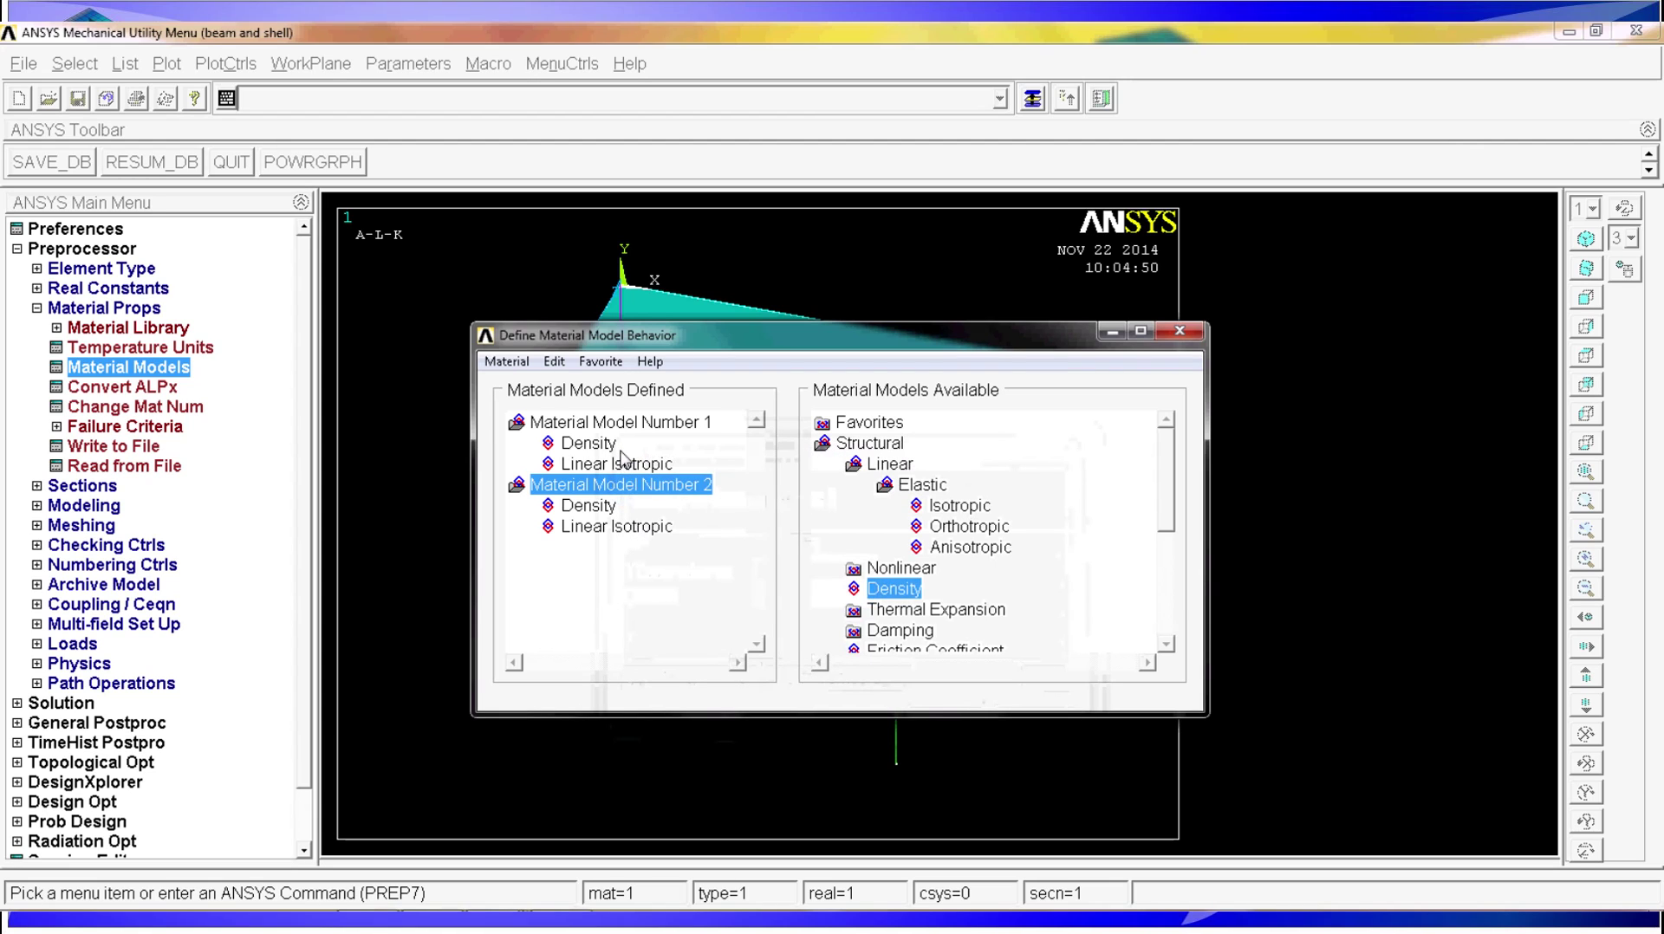
pyautogui.doubleClick(652, 485)
pyautogui.click(663, 428)
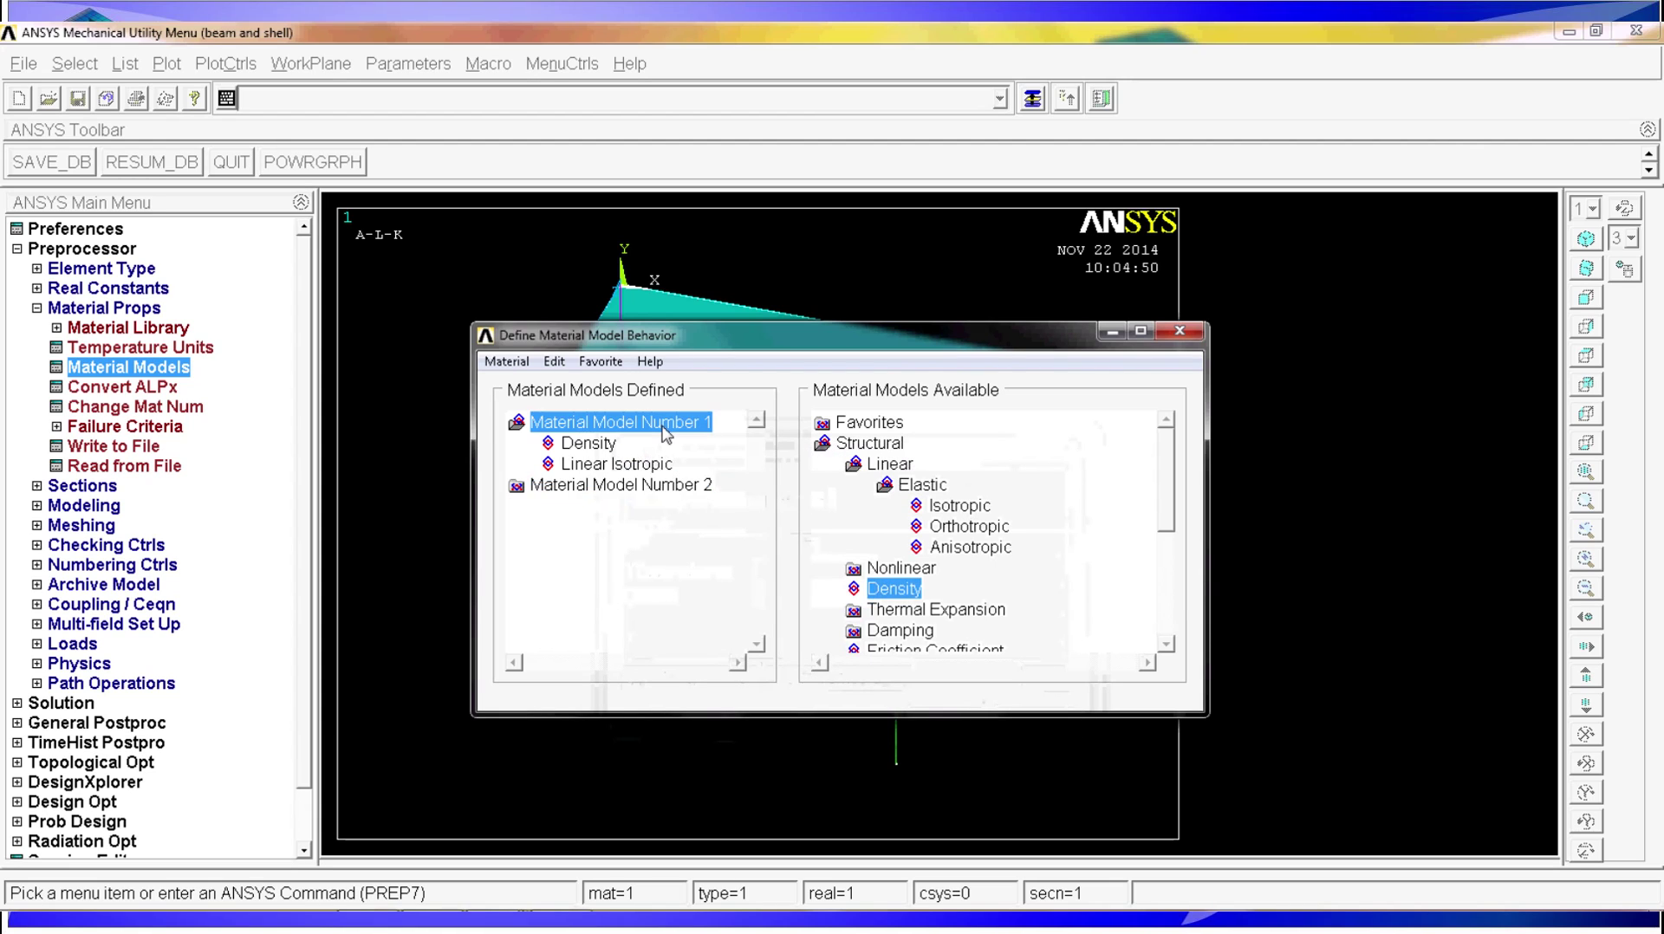
pyautogui.doubleClick(663, 428)
pyautogui.doubleClick(663, 428)
pyautogui.doubleClick(630, 487)
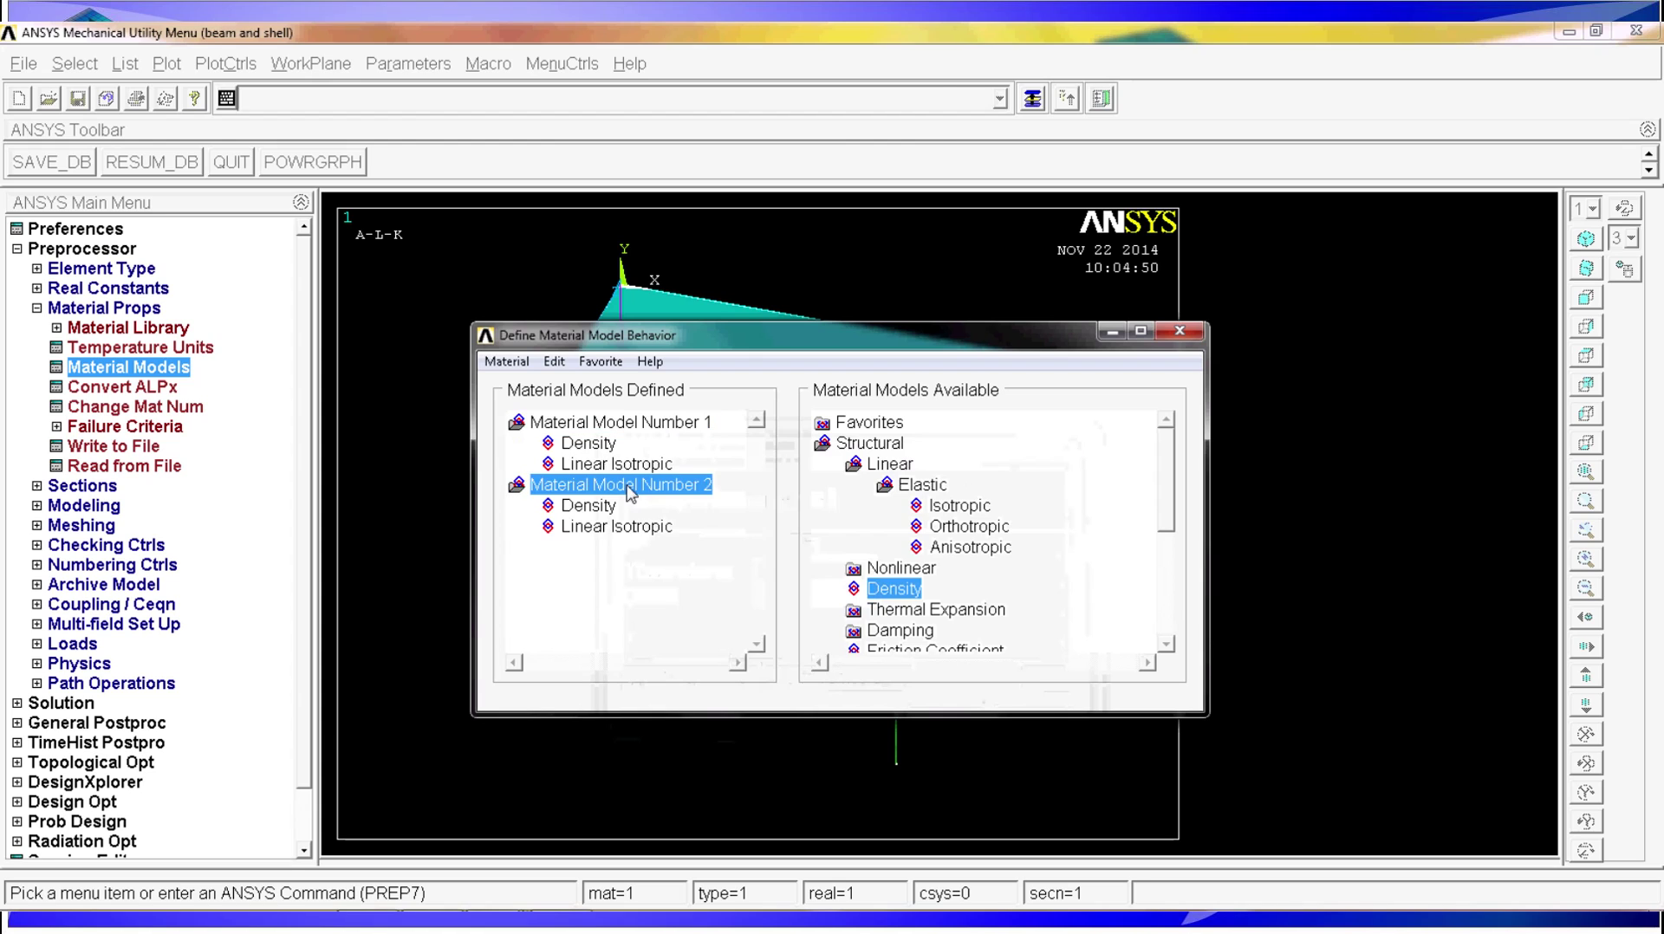
pyautogui.click(1180, 333)
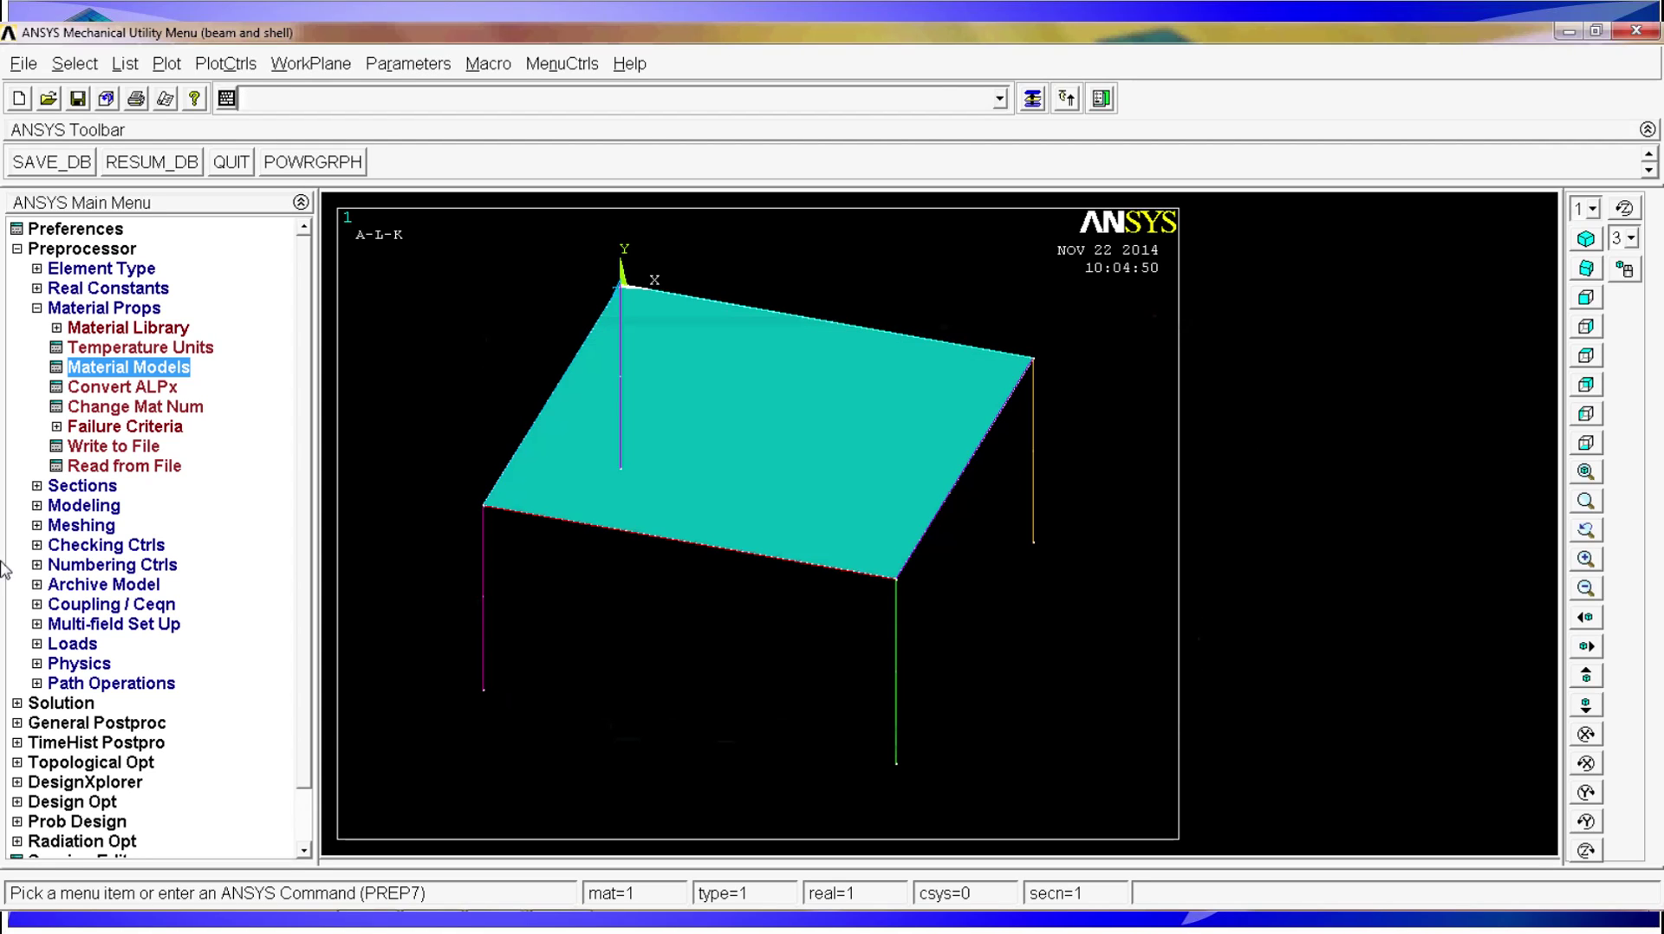
# Create a common beam section with ID 1 named legs, using the hollow circular tube sub-type
pyautogui.click(103, 487)
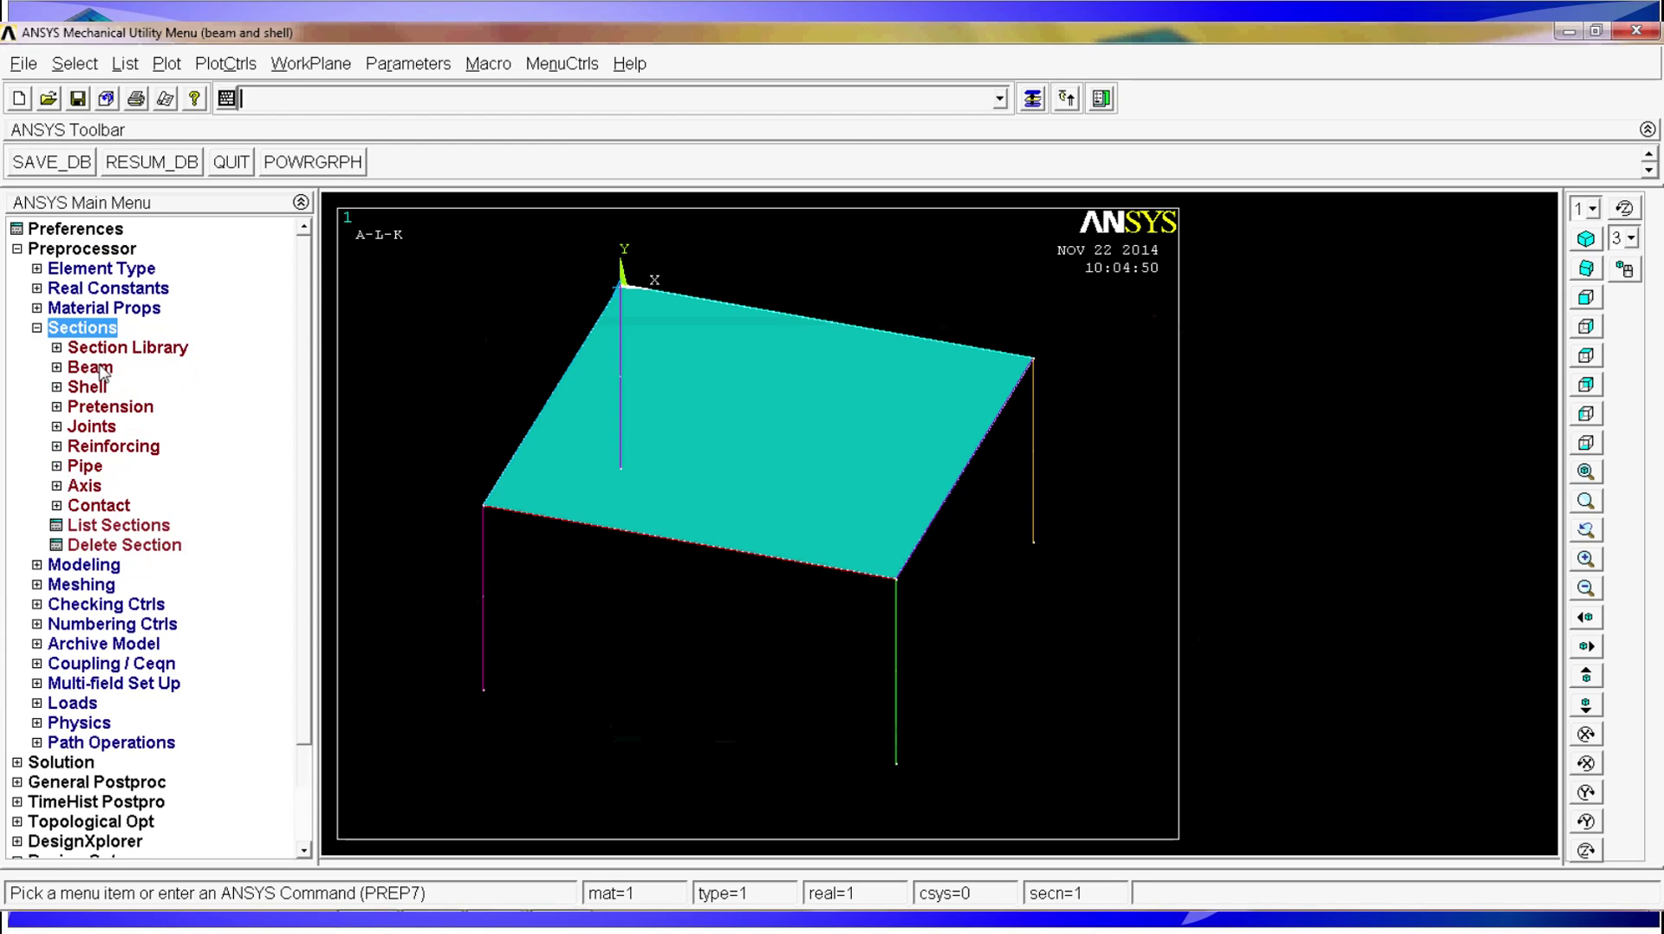
pyautogui.click(97, 371)
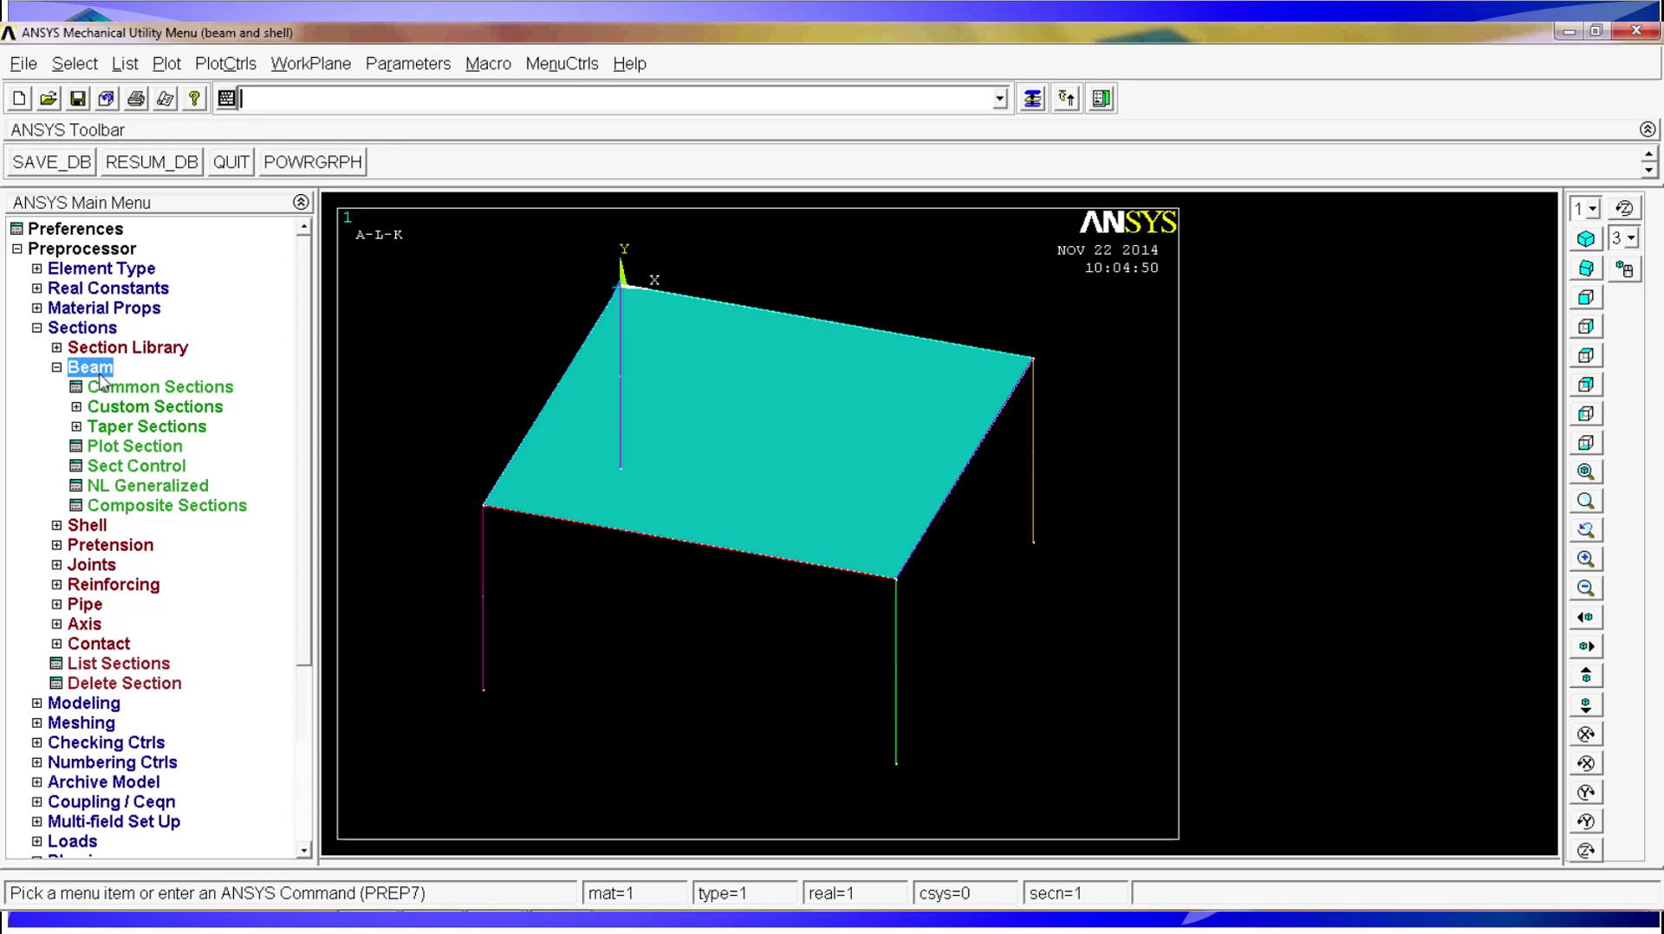
pyautogui.click(173, 388)
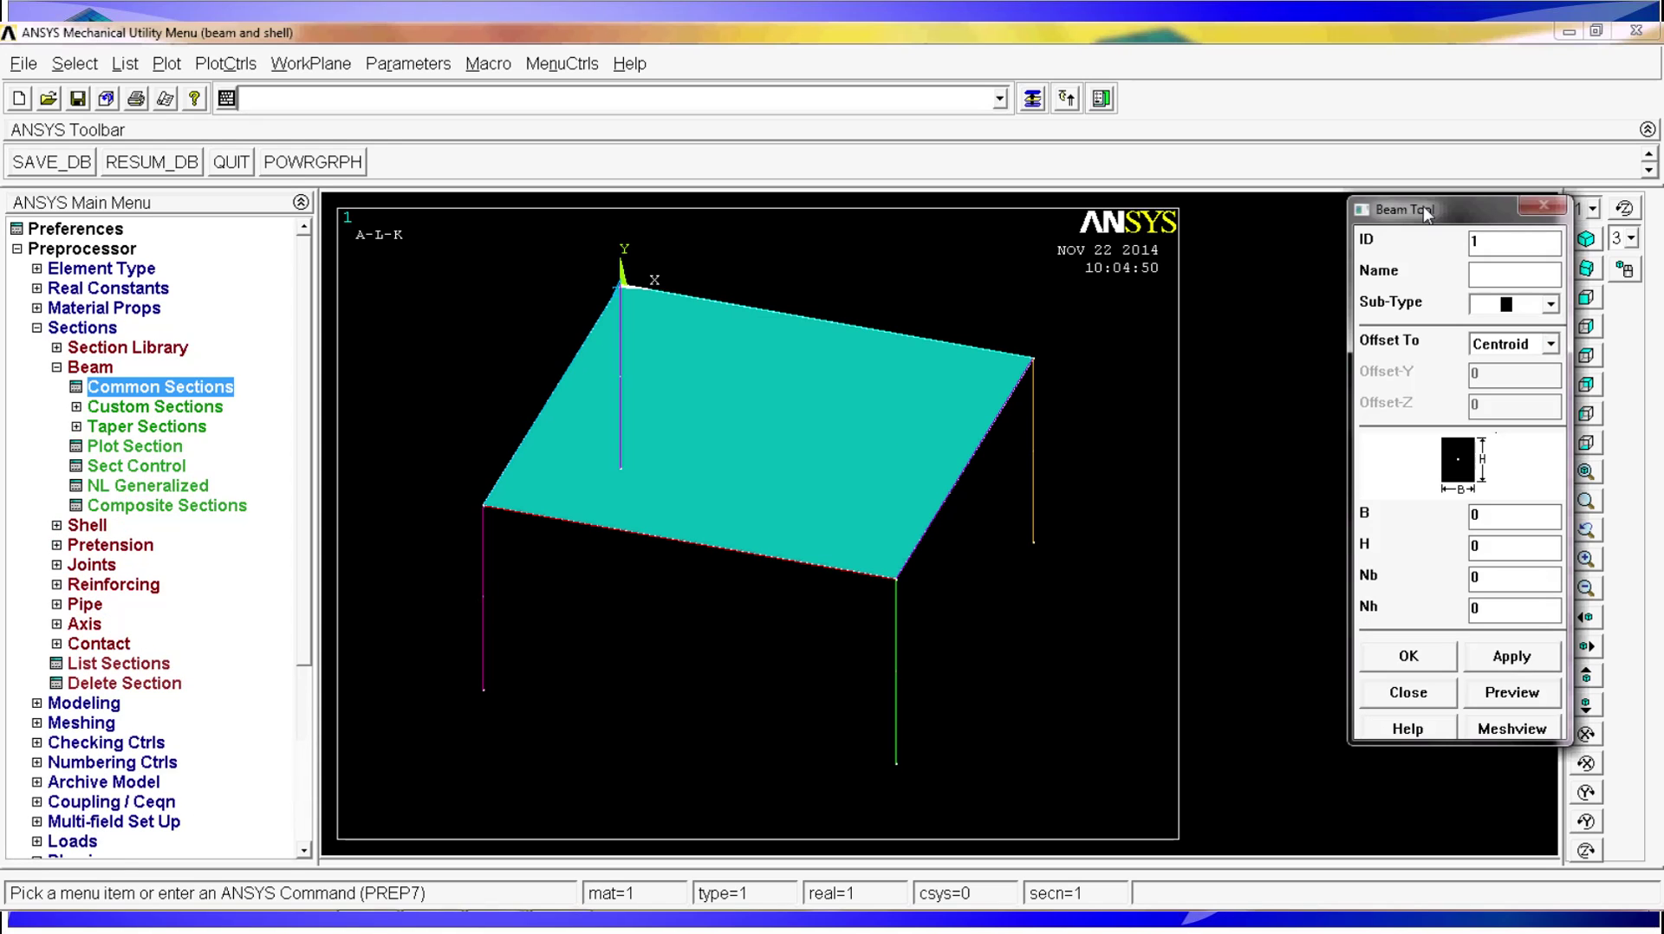
pyautogui.click(1499, 272)
pyautogui.write('legs')
pyautogui.click(1550, 304)
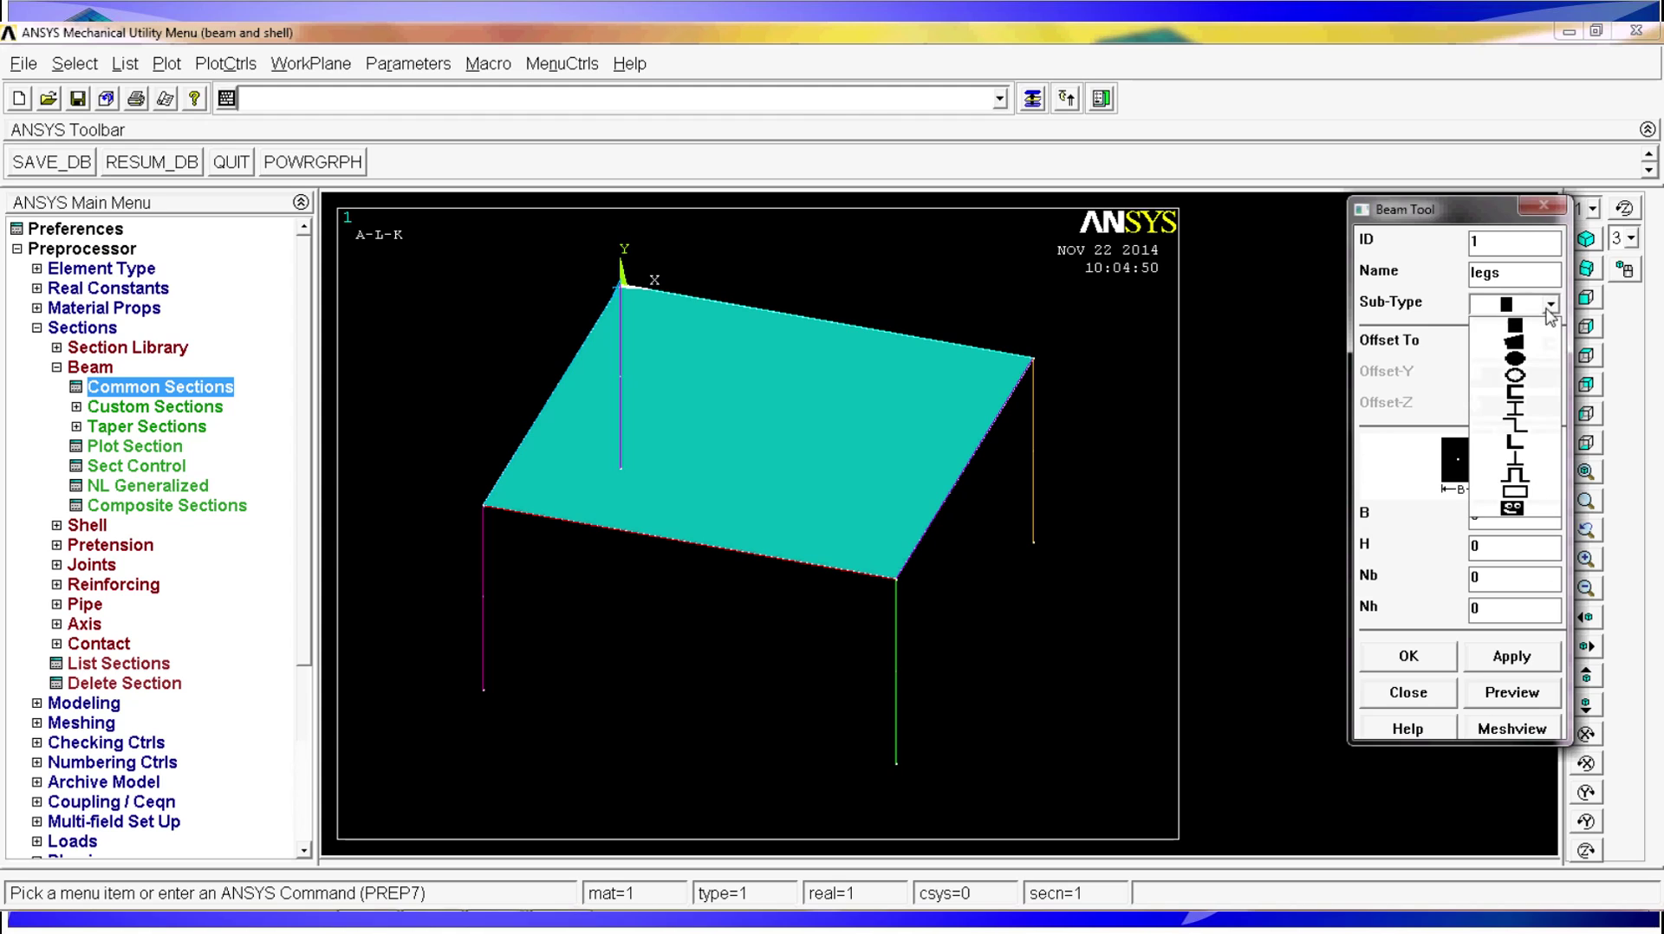
pyautogui.click(1516, 376)
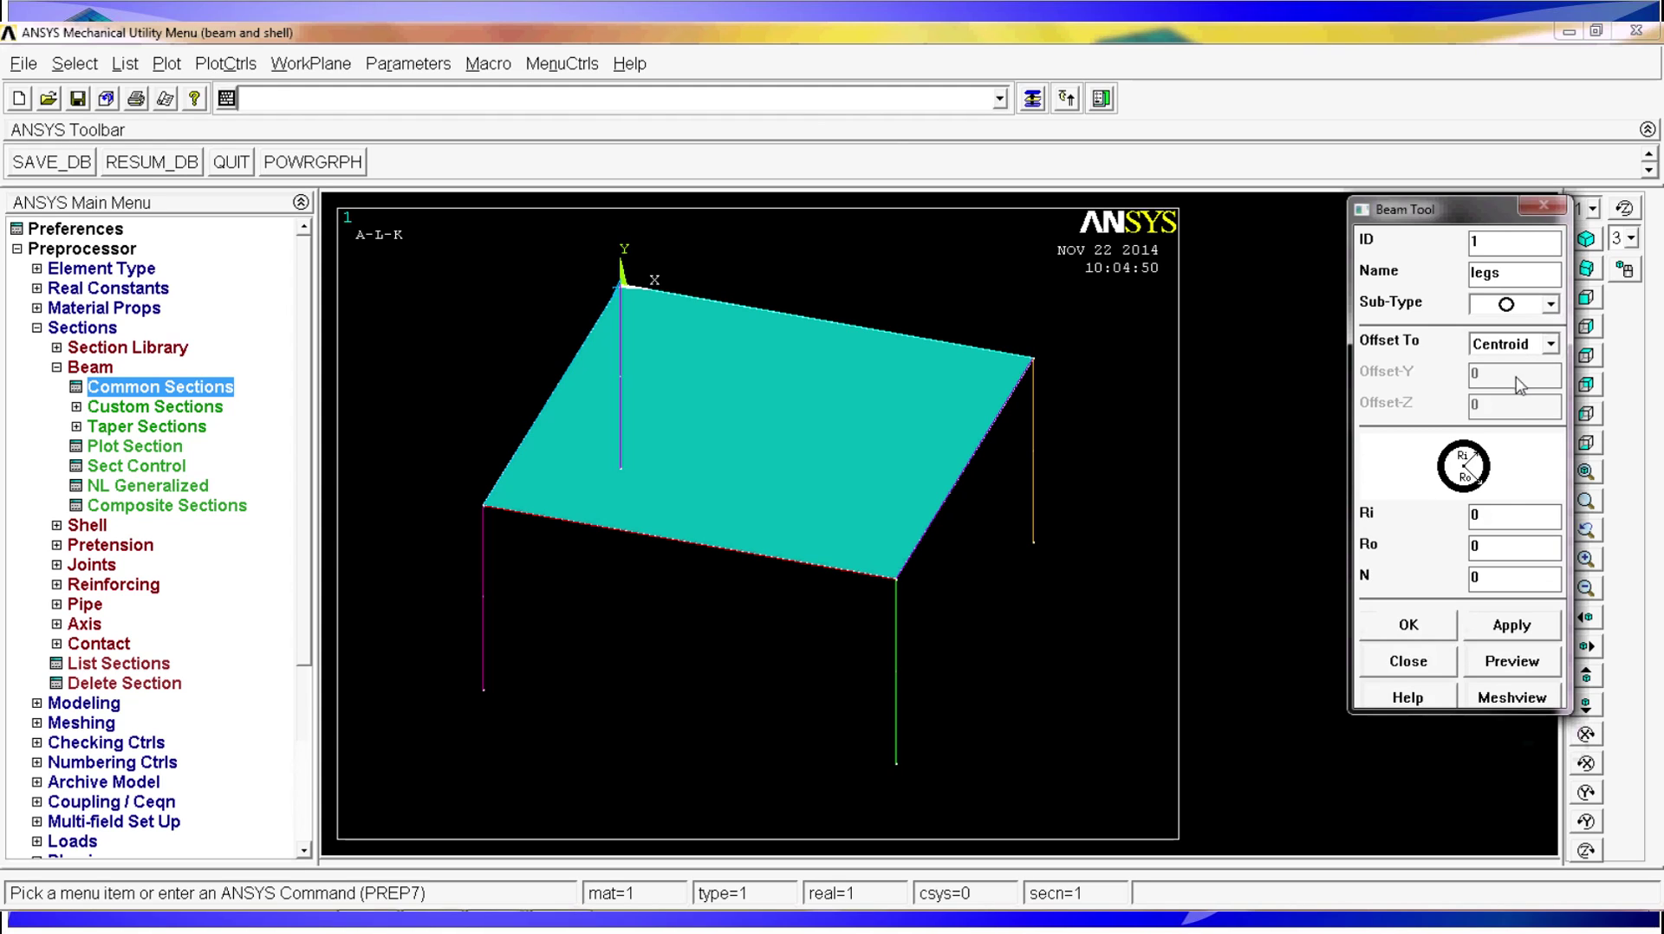
# Set the legs section's inner radius to 10/1000 and outer radius to 11/1000, and preview the section
pyautogui.click(1507, 515)
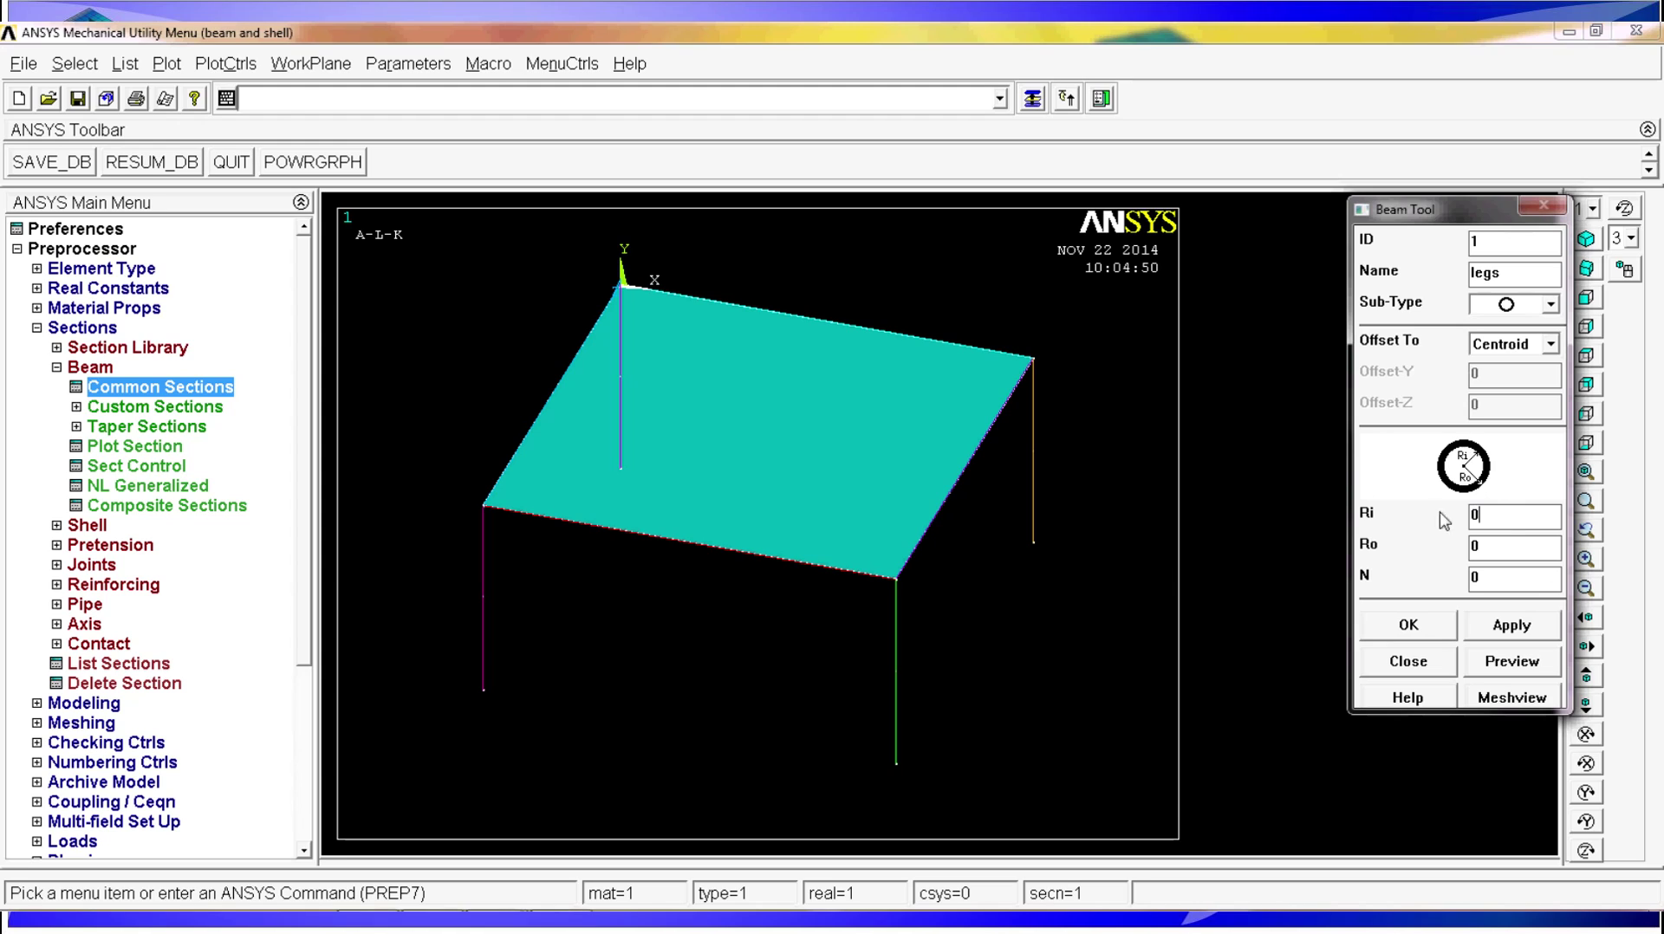
pyautogui.press('BackSpace')
pyautogui.write('10/1000')
pyautogui.click(1506, 540)
pyautogui.press('BackSpace')
pyautogui.write('11/1000')
pyautogui.click(1510, 664)
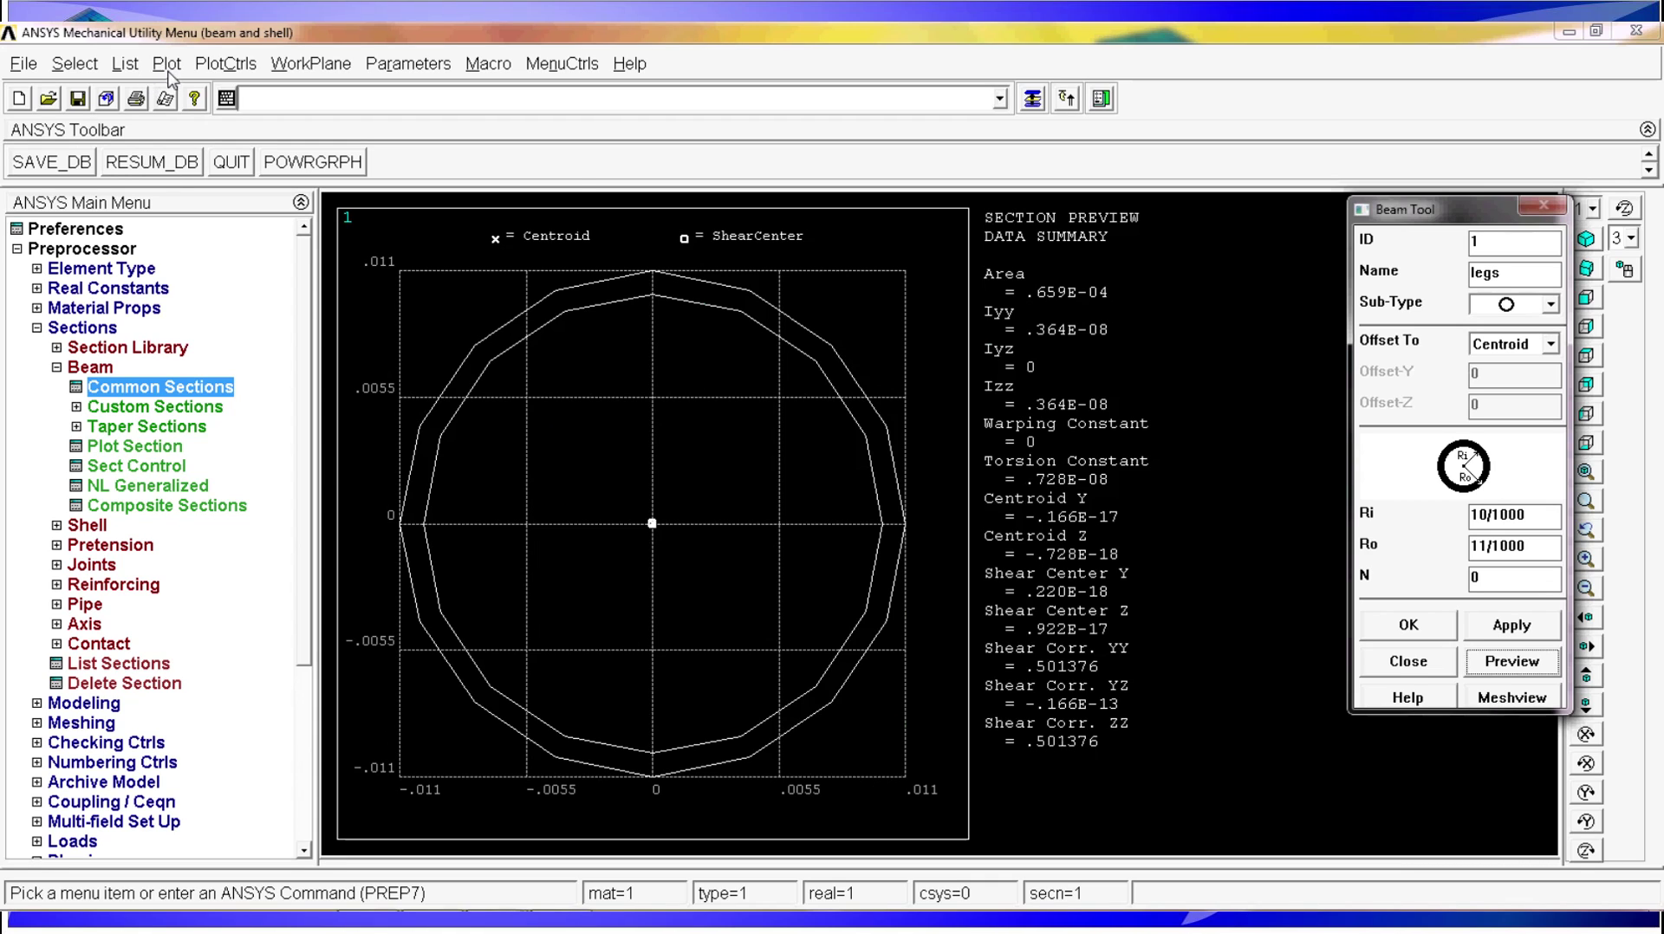
# Replot the model with the gplot command and accept the legs beam section
pyautogui.click(279, 114)
pyautogui.write('gp')
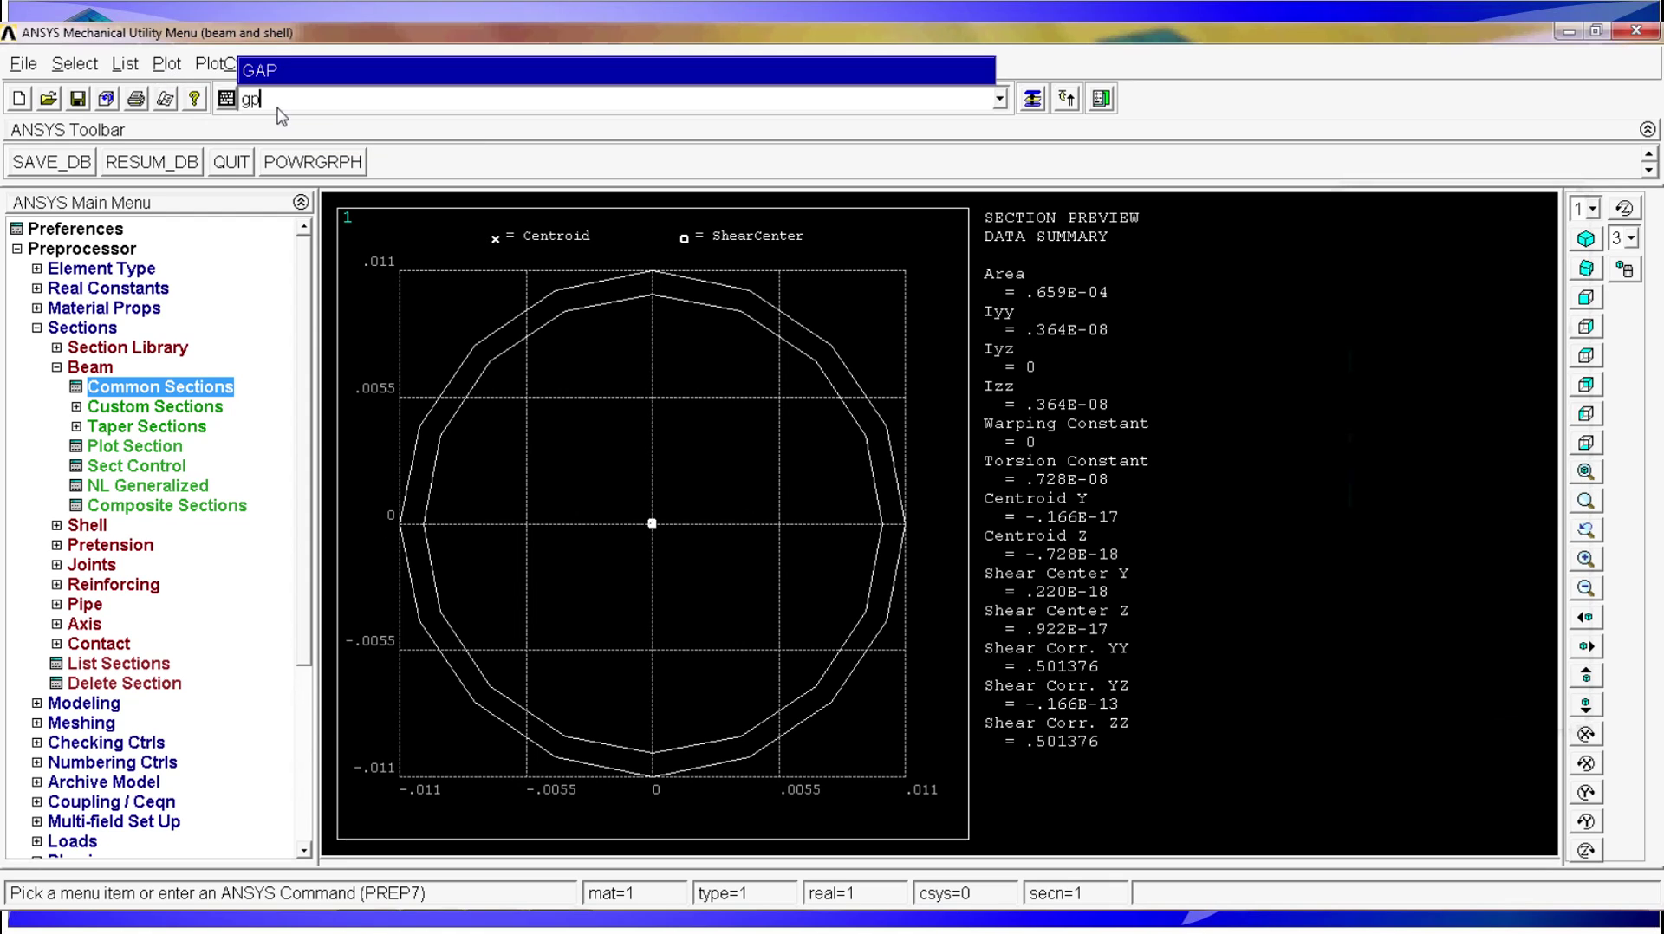
pyautogui.write('lot')
pyautogui.press('Return')
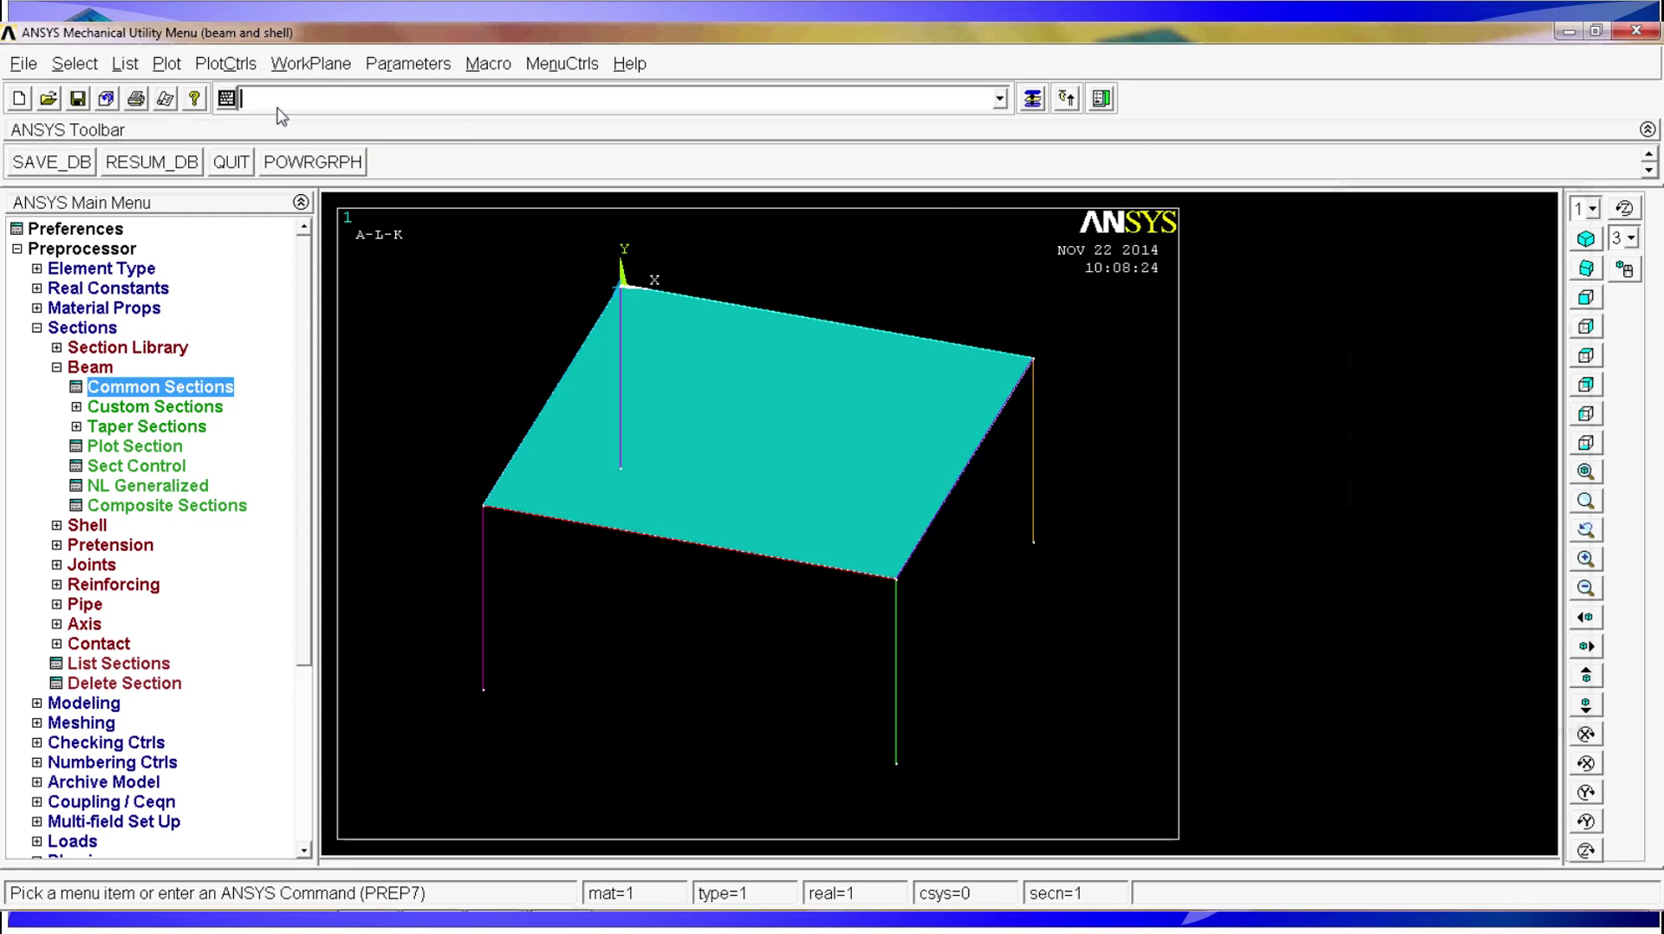
pyautogui.click(1033, 100)
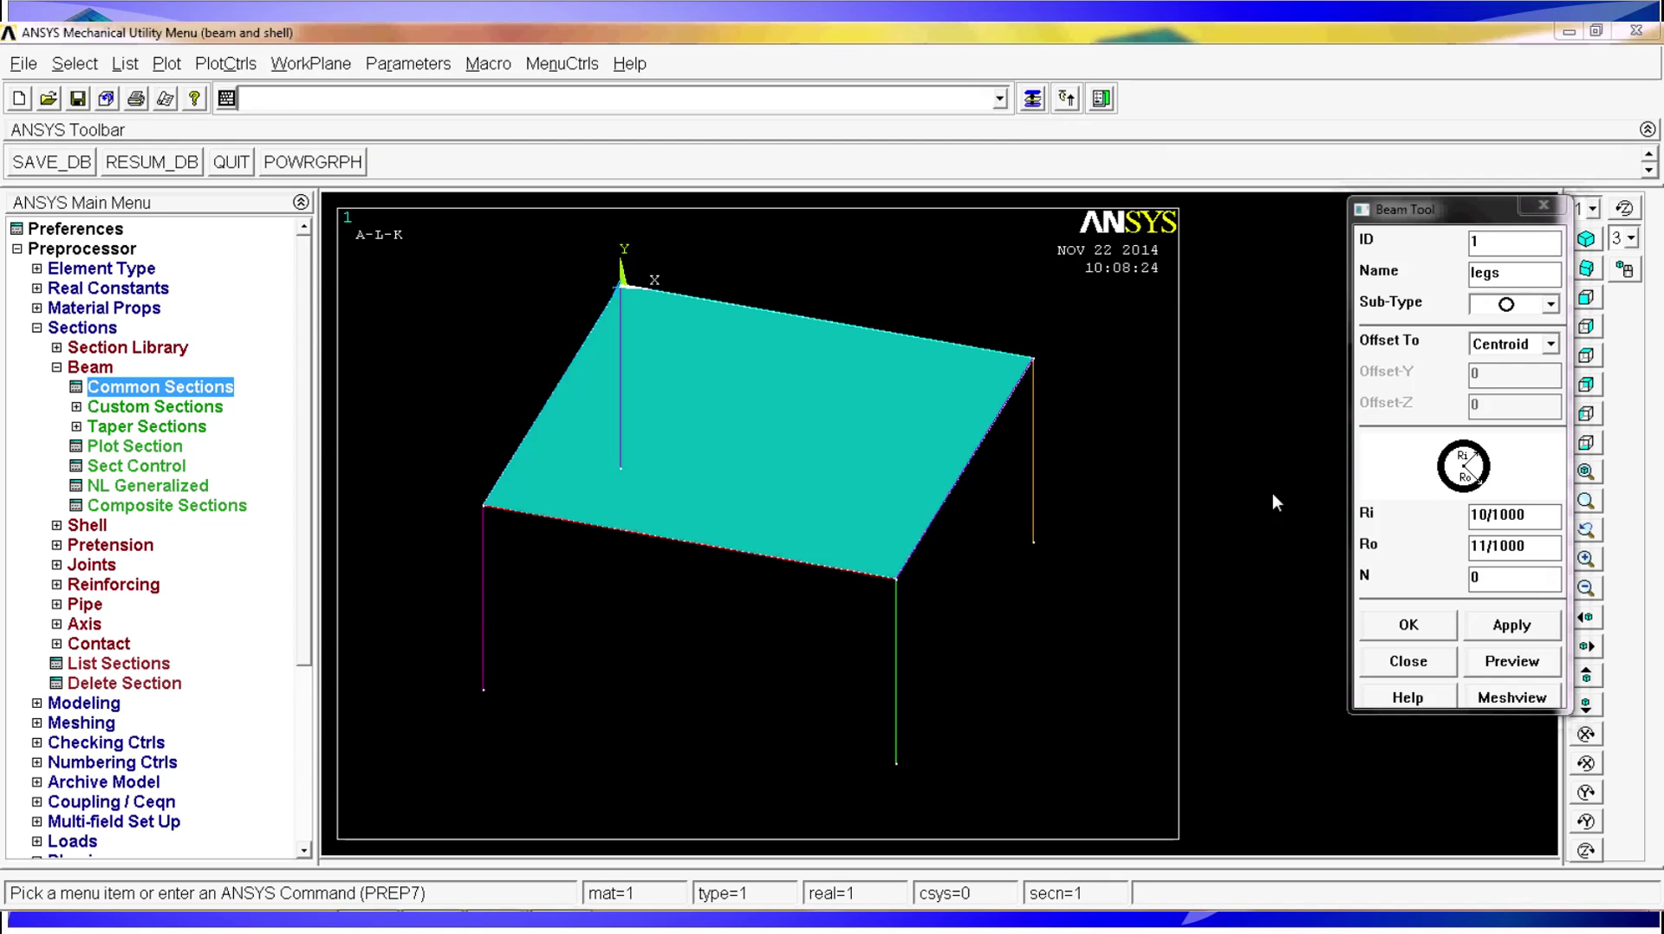
pyautogui.click(1430, 627)
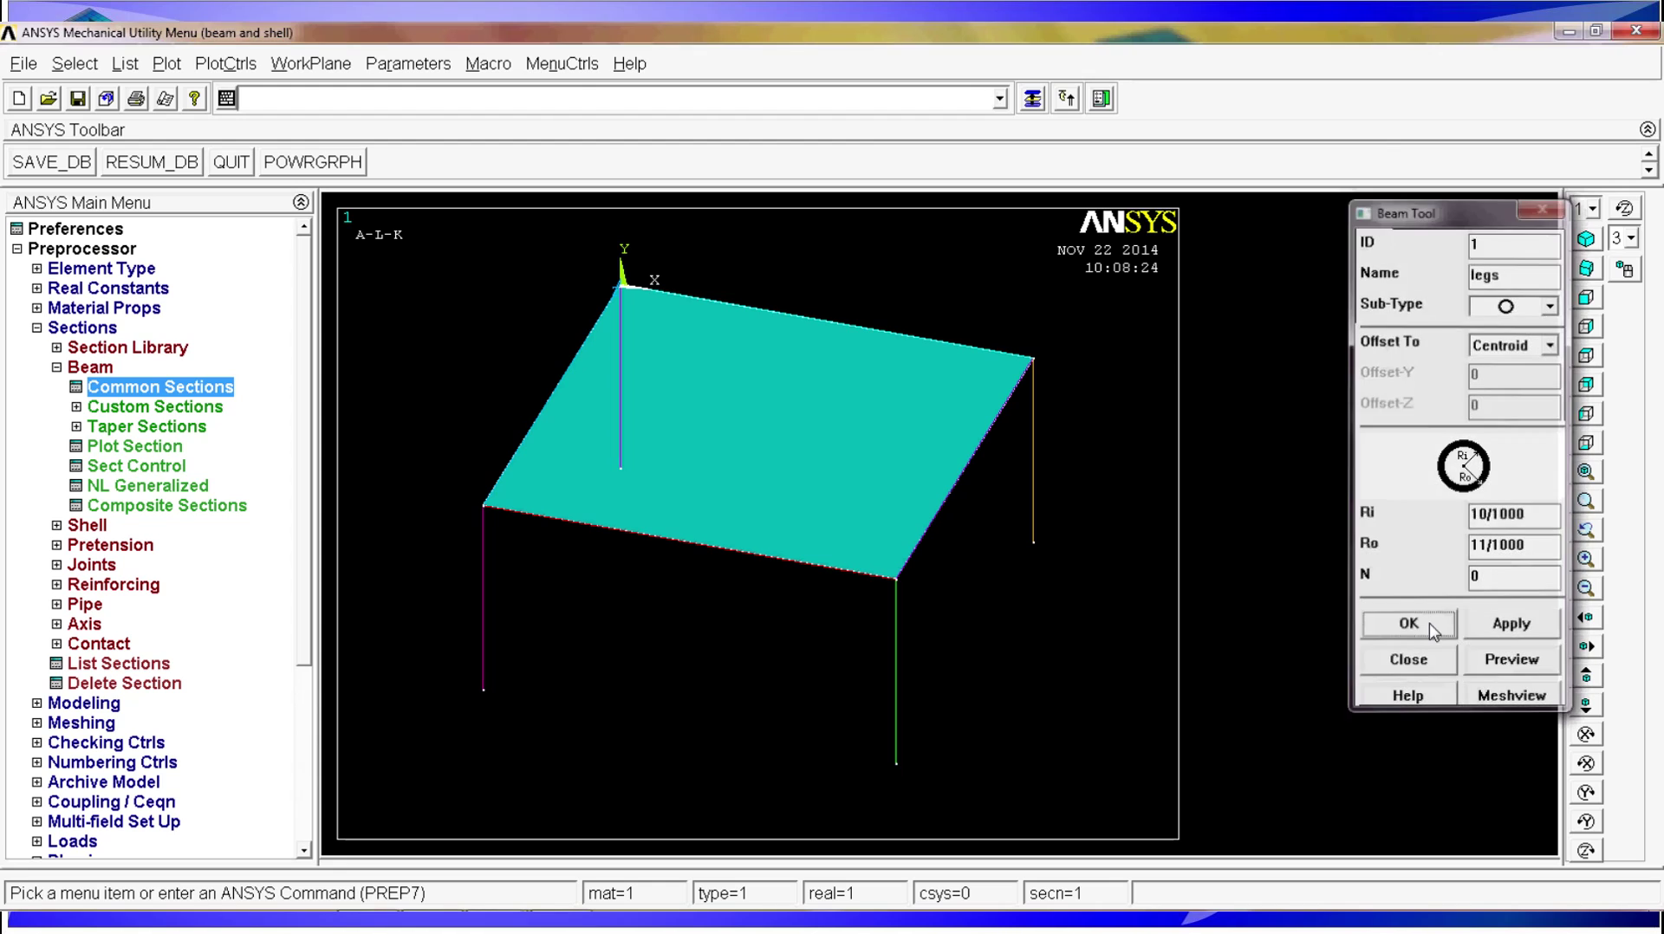
# Start a shell lay-up section with ID 2 and name it table
pyautogui.click(107, 370)
pyautogui.click(99, 390)
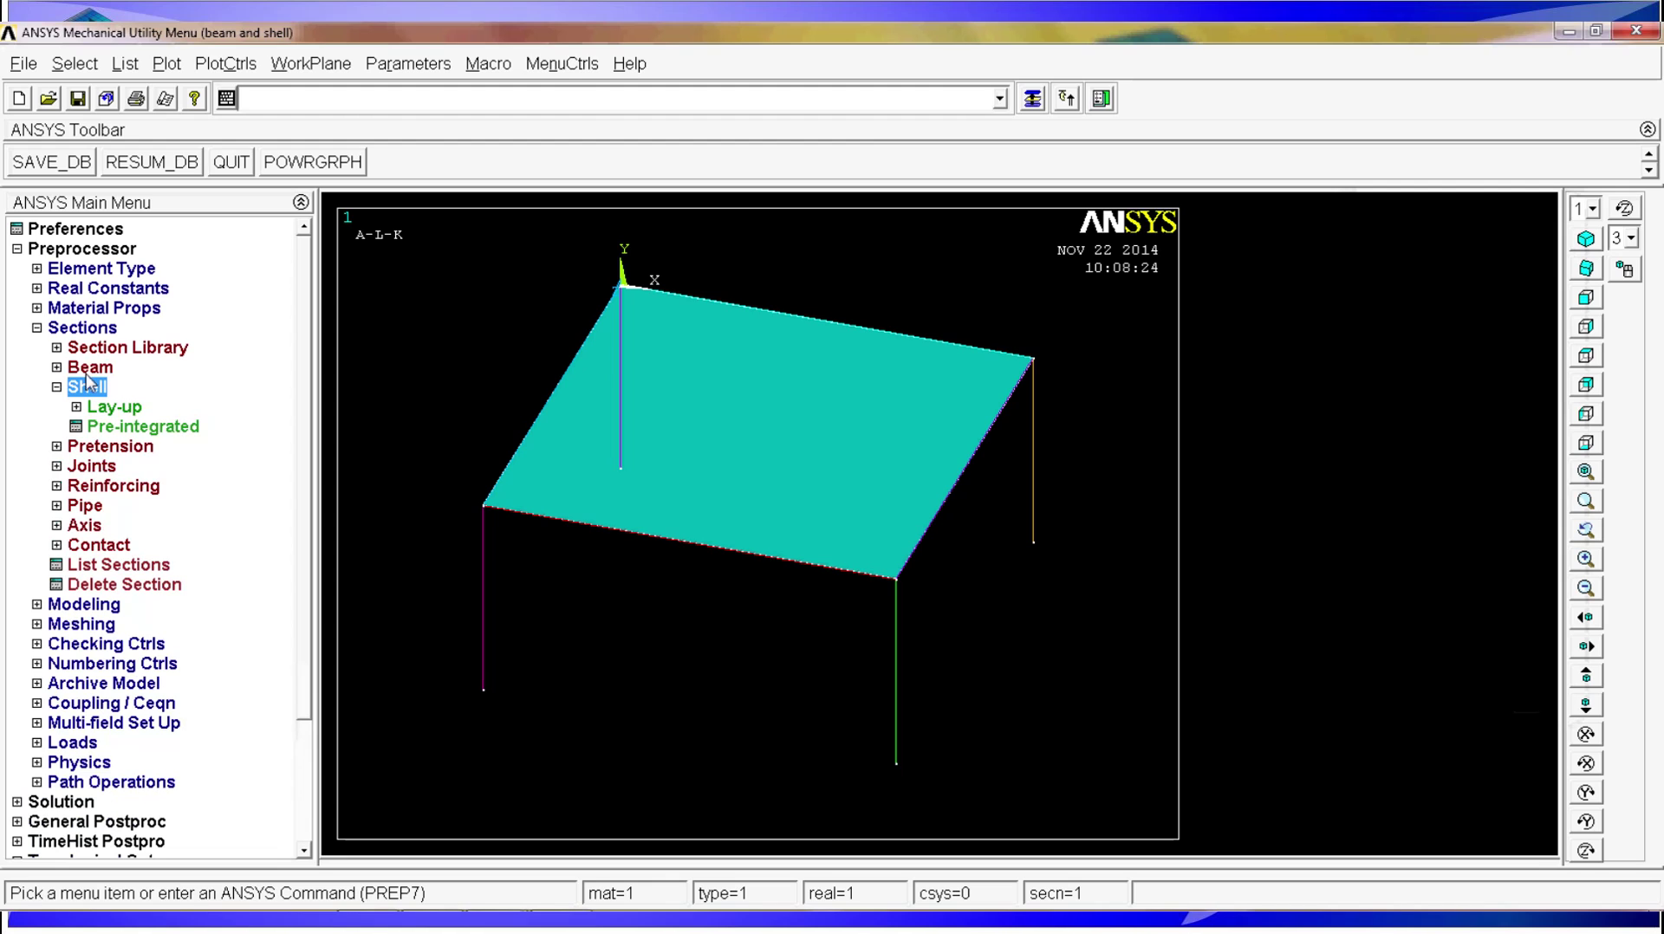
pyautogui.click(121, 407)
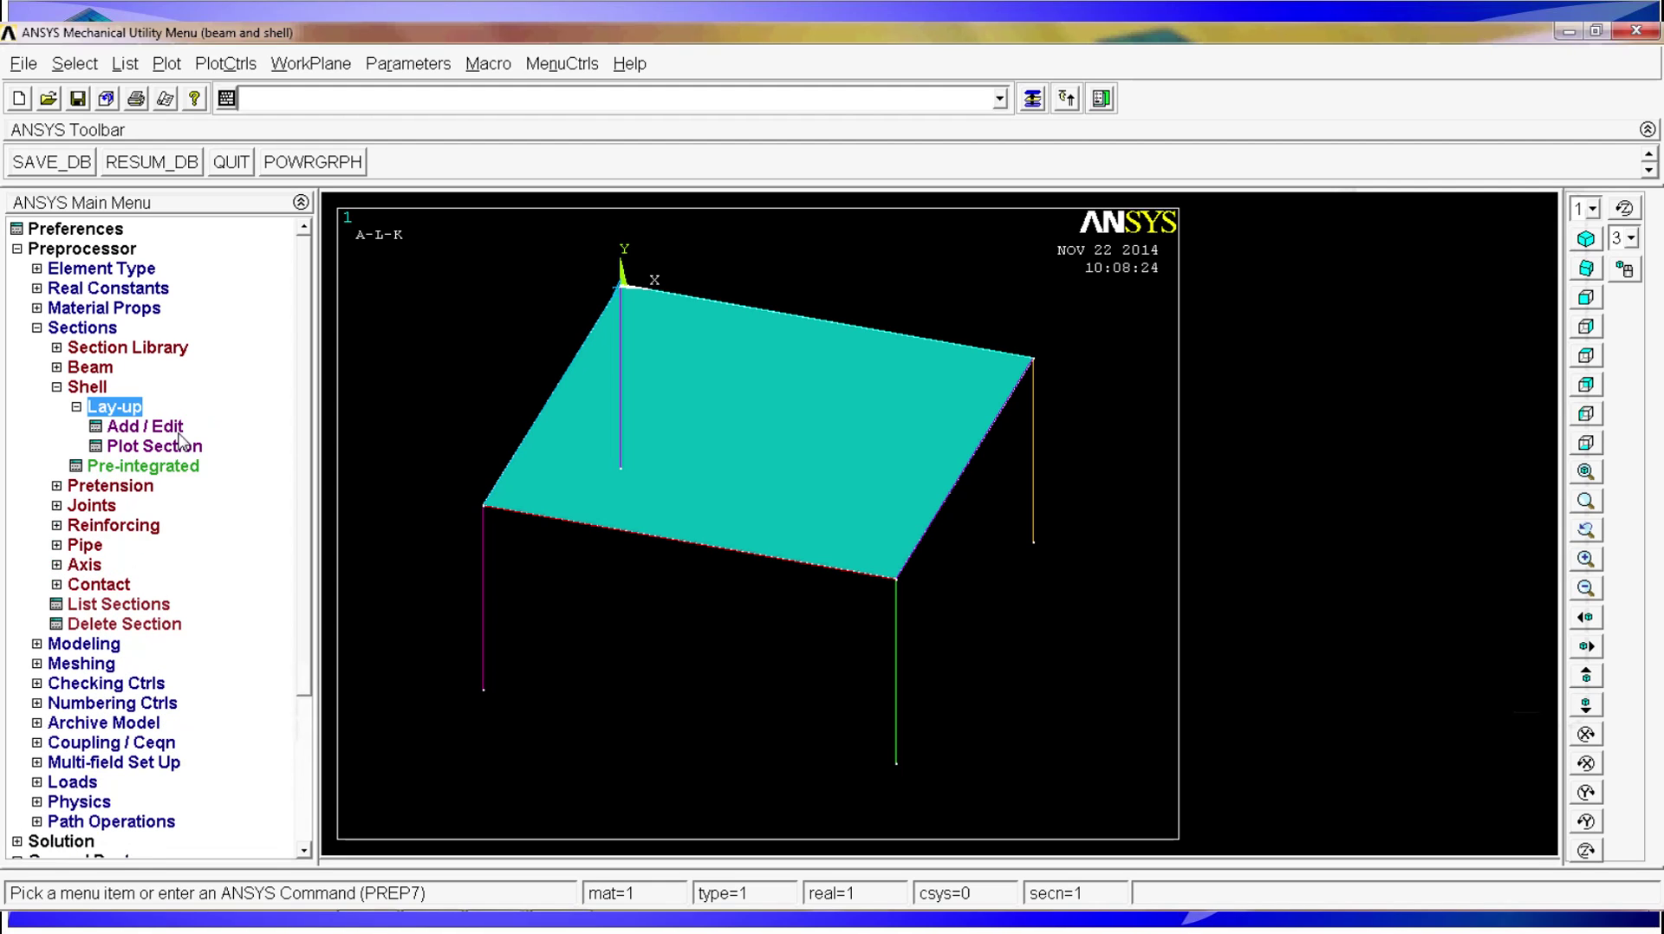
pyautogui.click(174, 428)
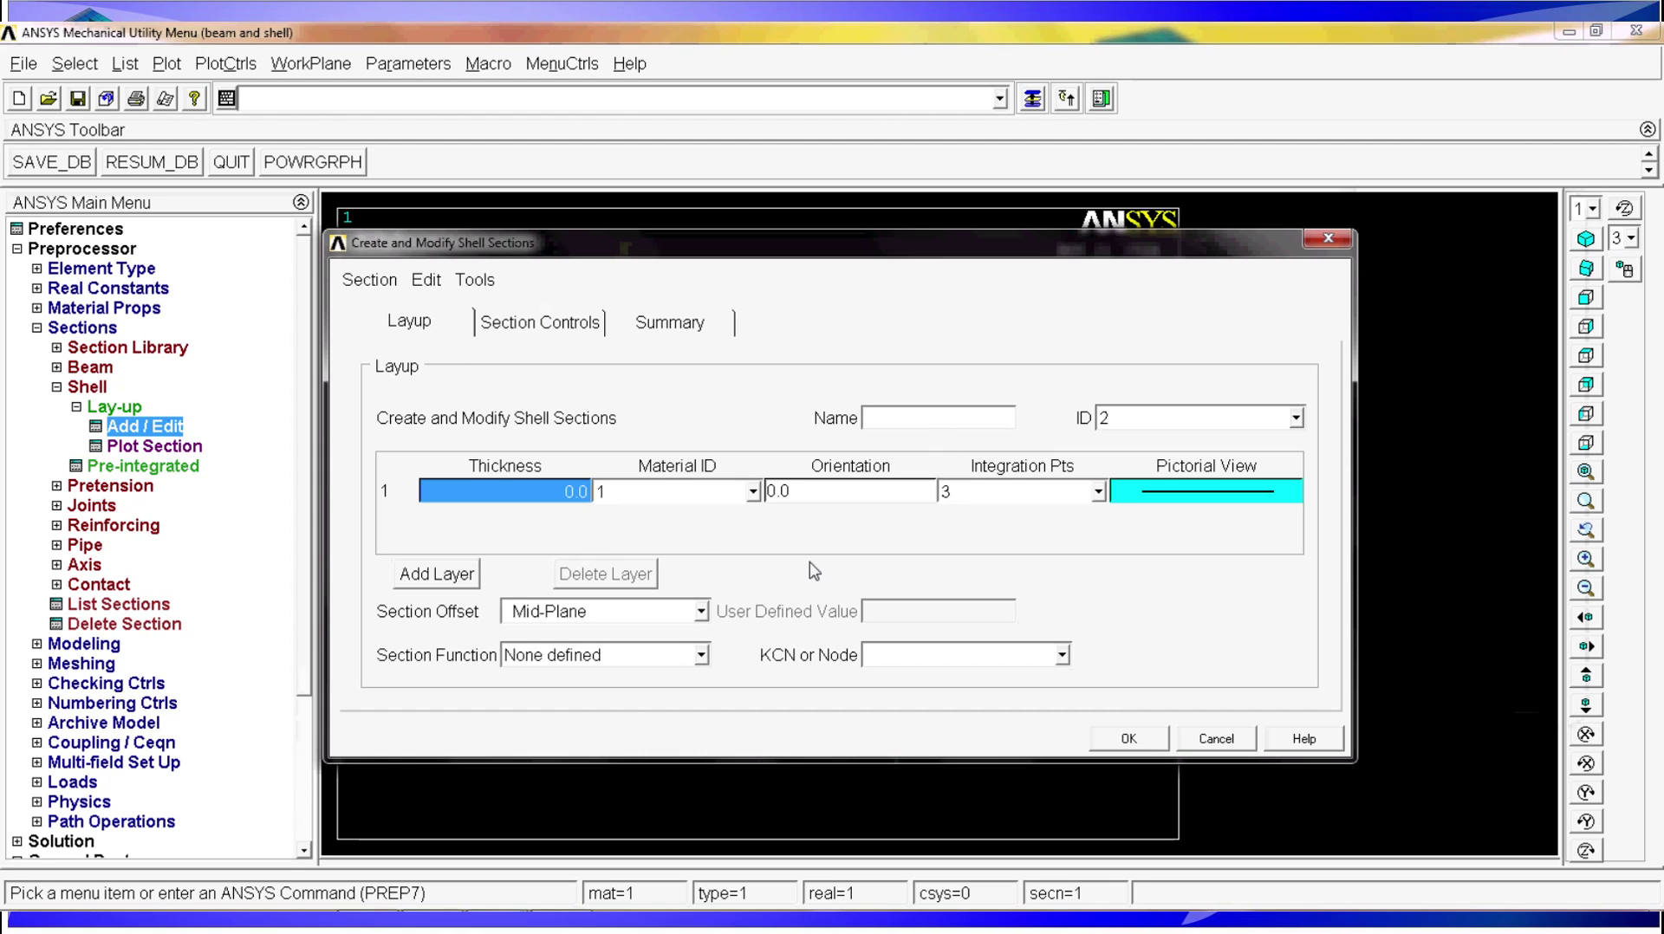
pyautogui.click(946, 423)
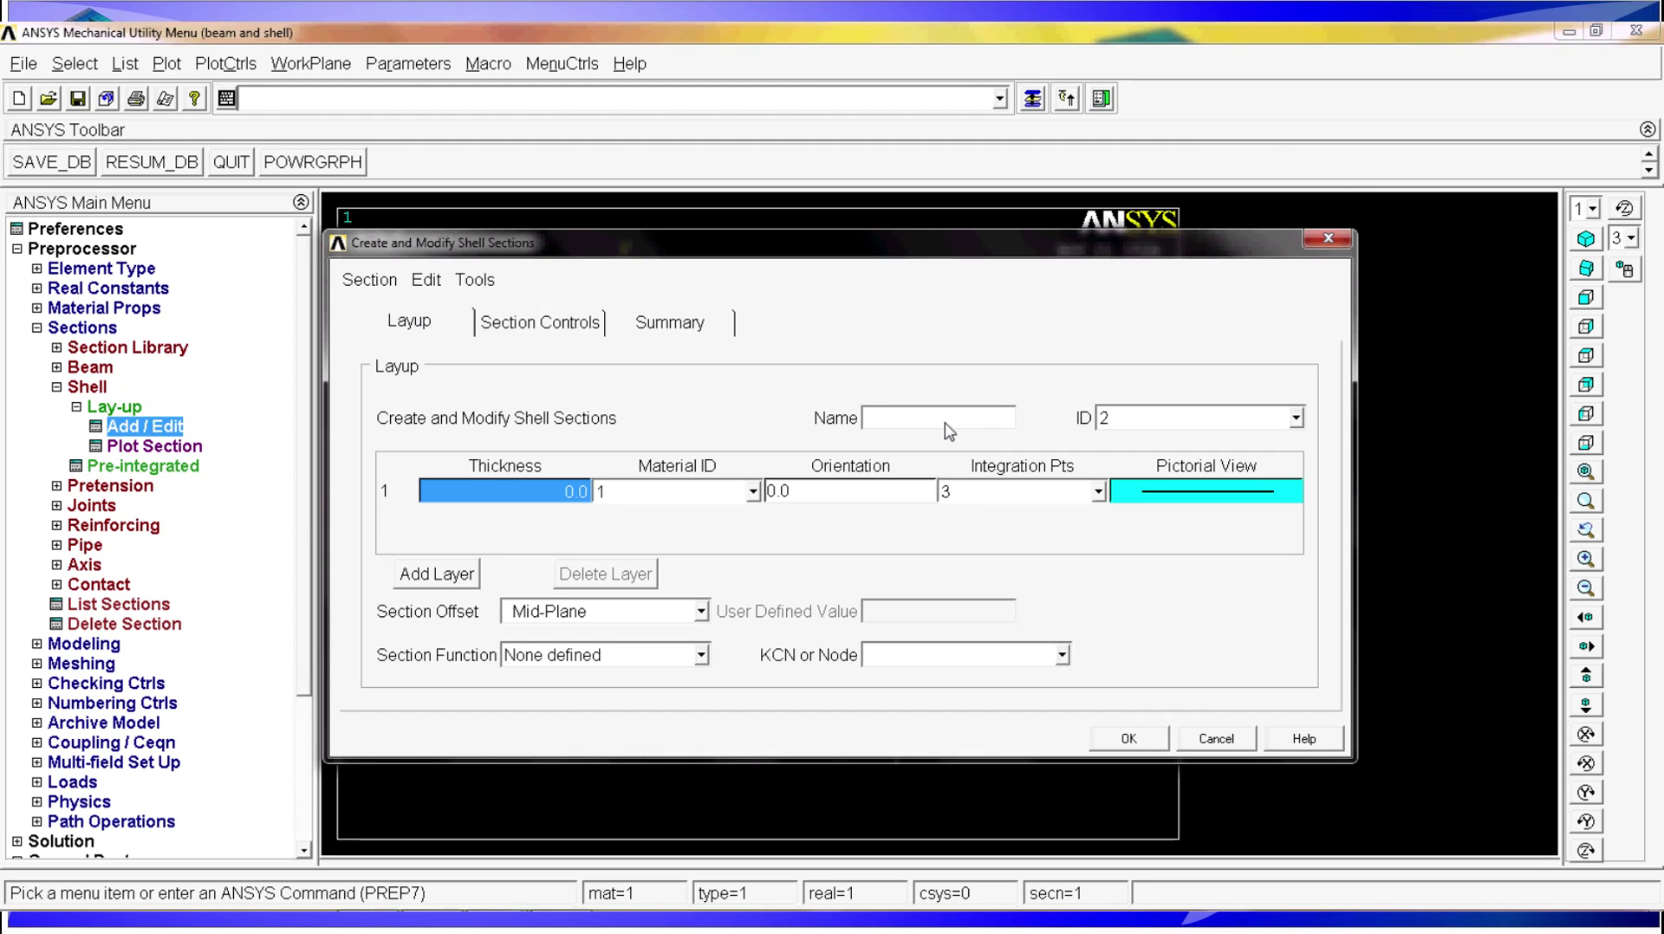
pyautogui.write('table')
pyautogui.click(1158, 422)
# Set the table shell section's layer thickness to 3/1000 with material ID 1, and accept the section
pyautogui.click(518, 490)
pyautogui.press('BackSpace')
pyautogui.press('BackSpace')
pyautogui.press('BackSpace')
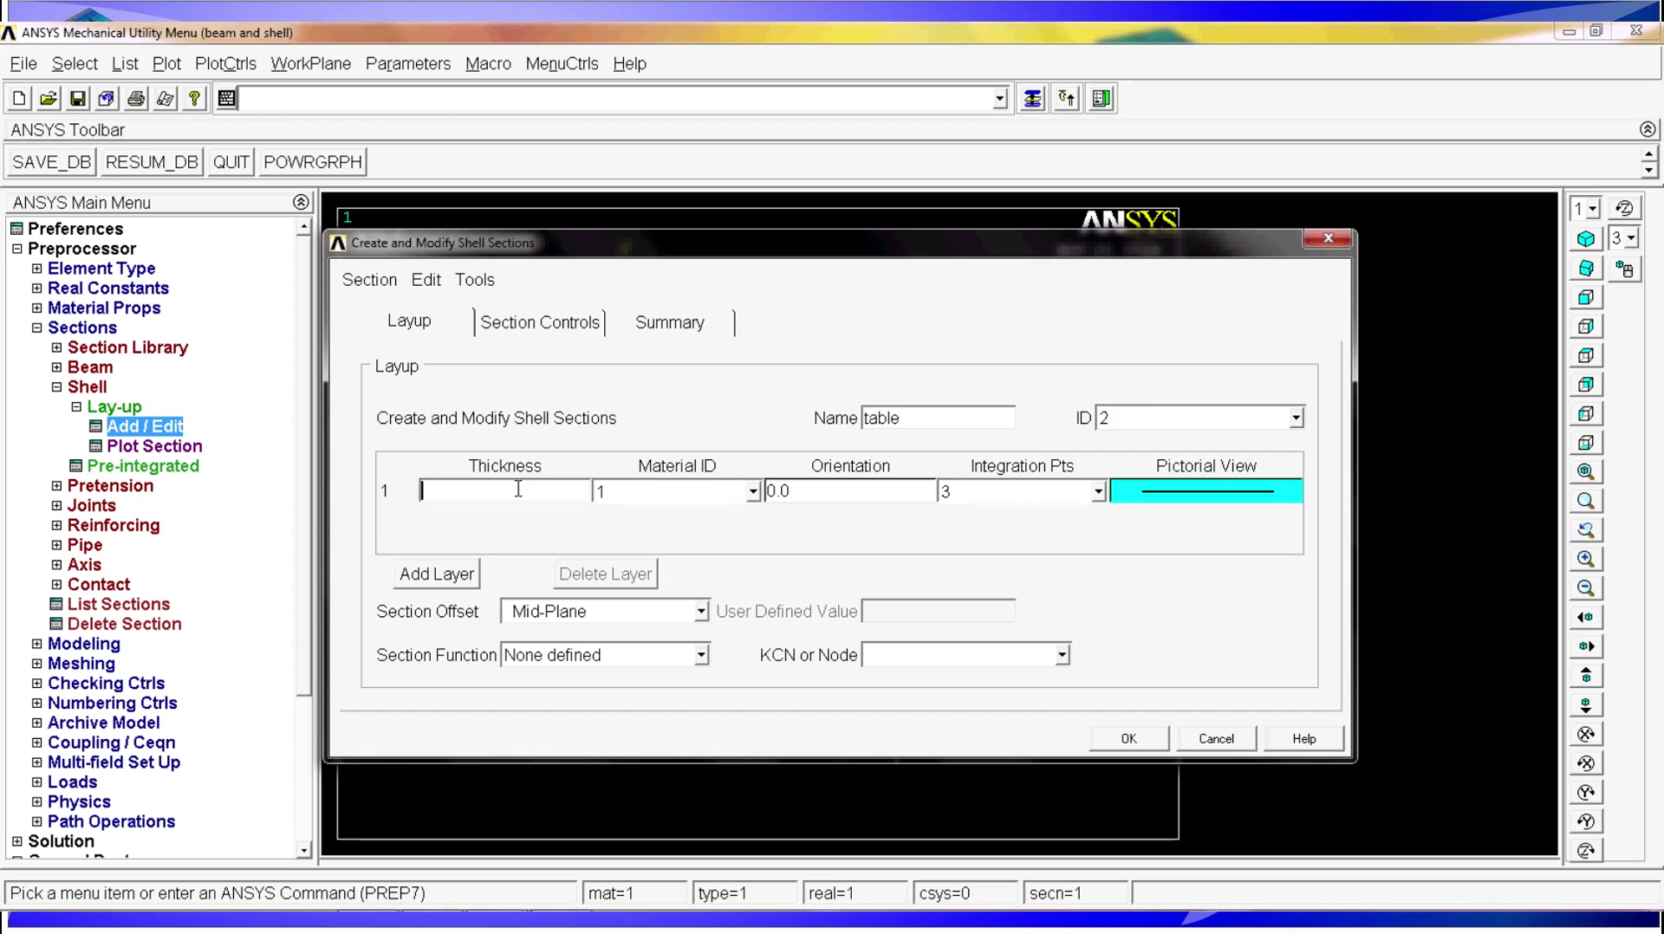
pyautogui.write('3/1000')
pyautogui.press('Tab')
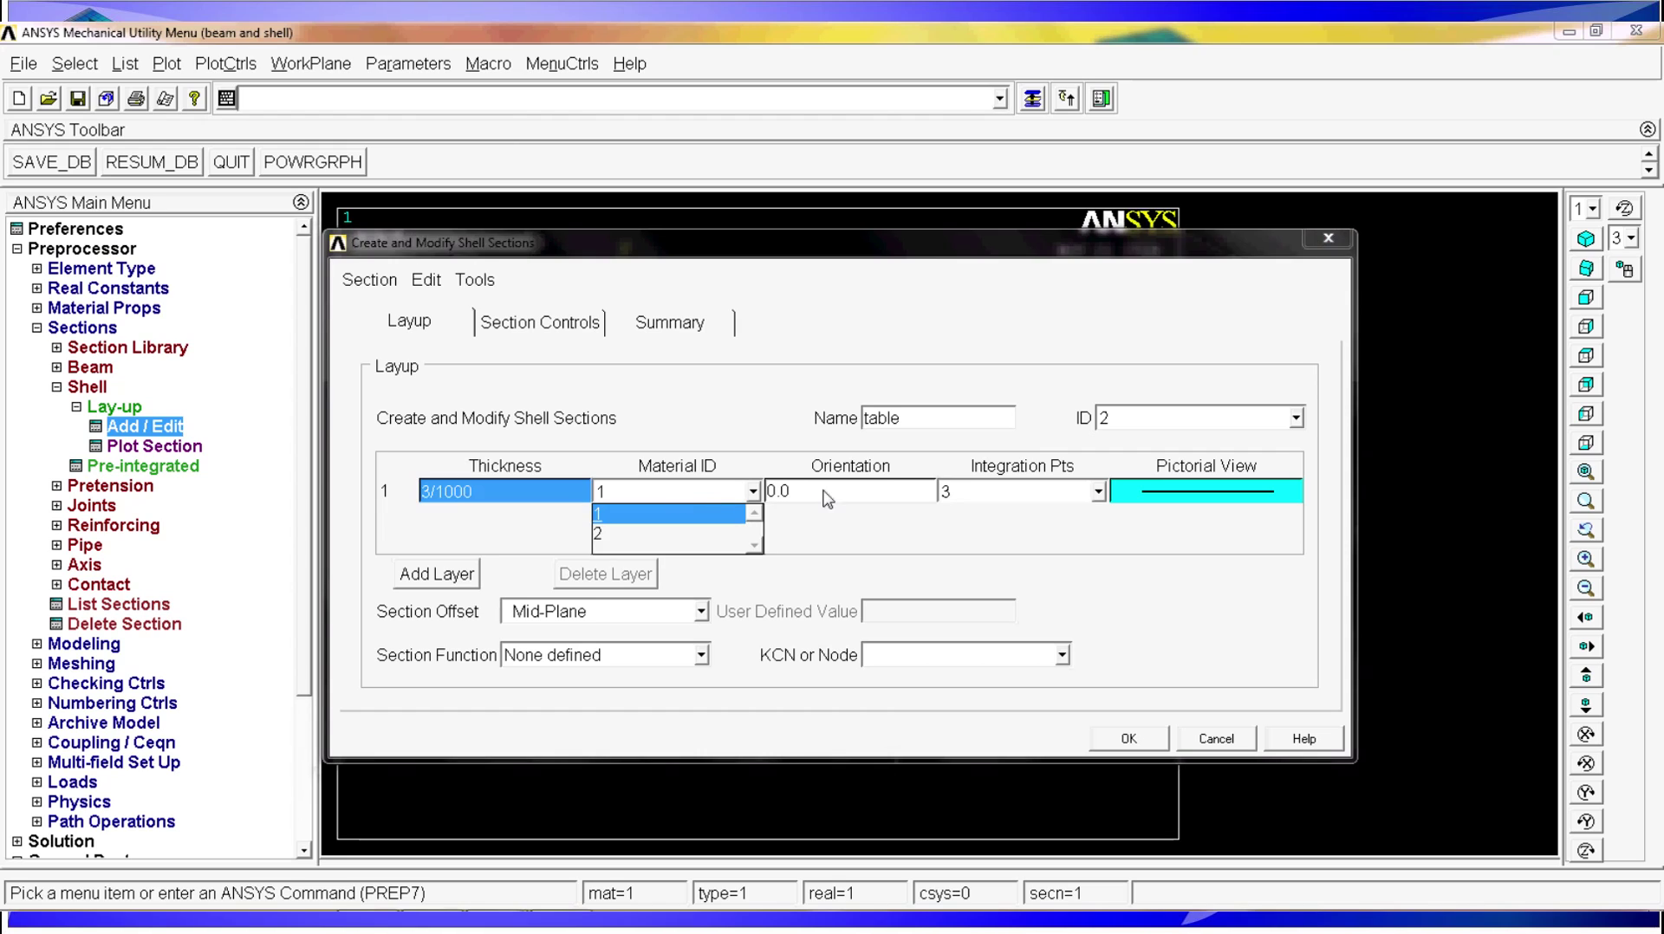
pyautogui.click(825, 527)
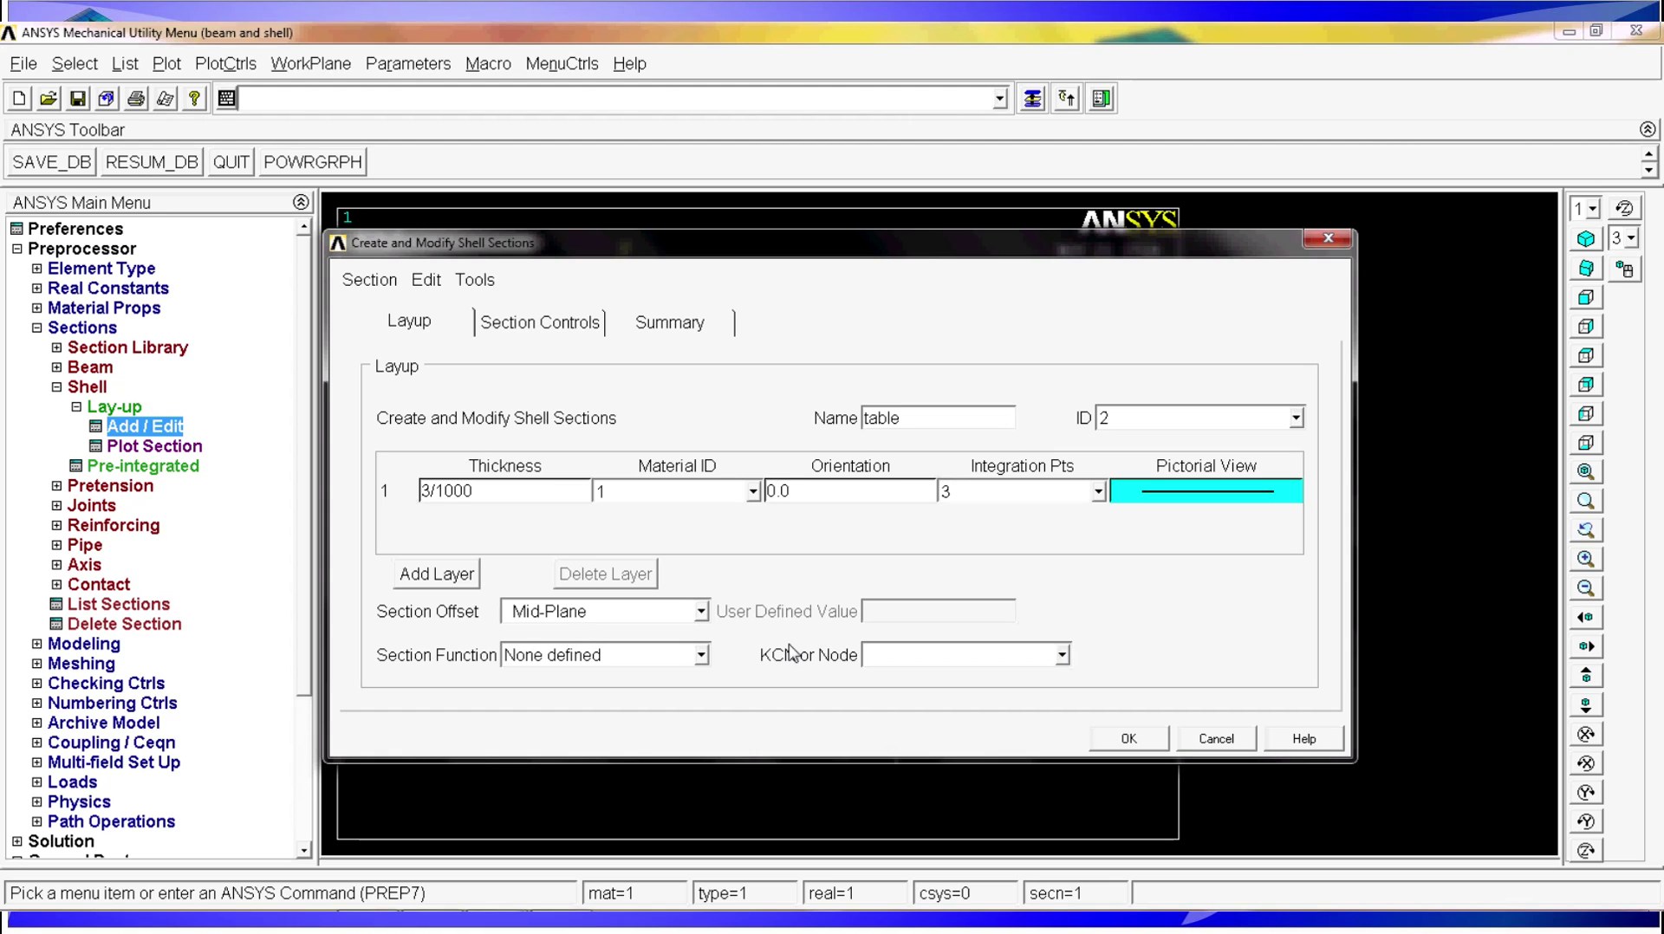
pyautogui.click(1123, 739)
pyautogui.click(87, 387)
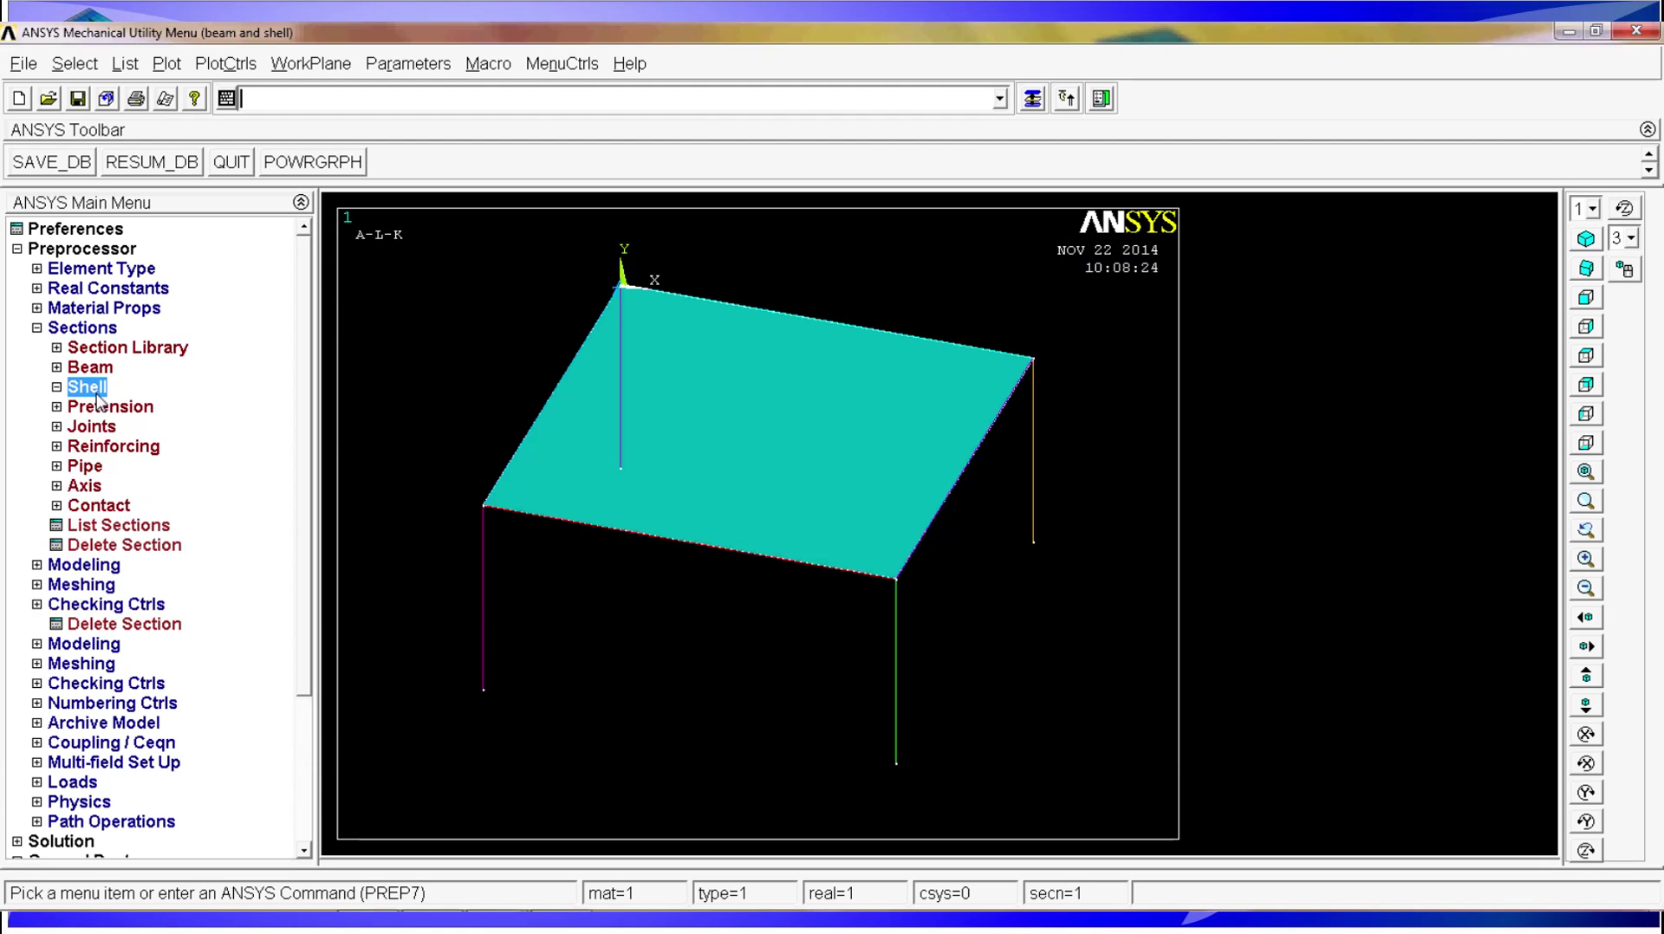
pyautogui.click(82, 327)
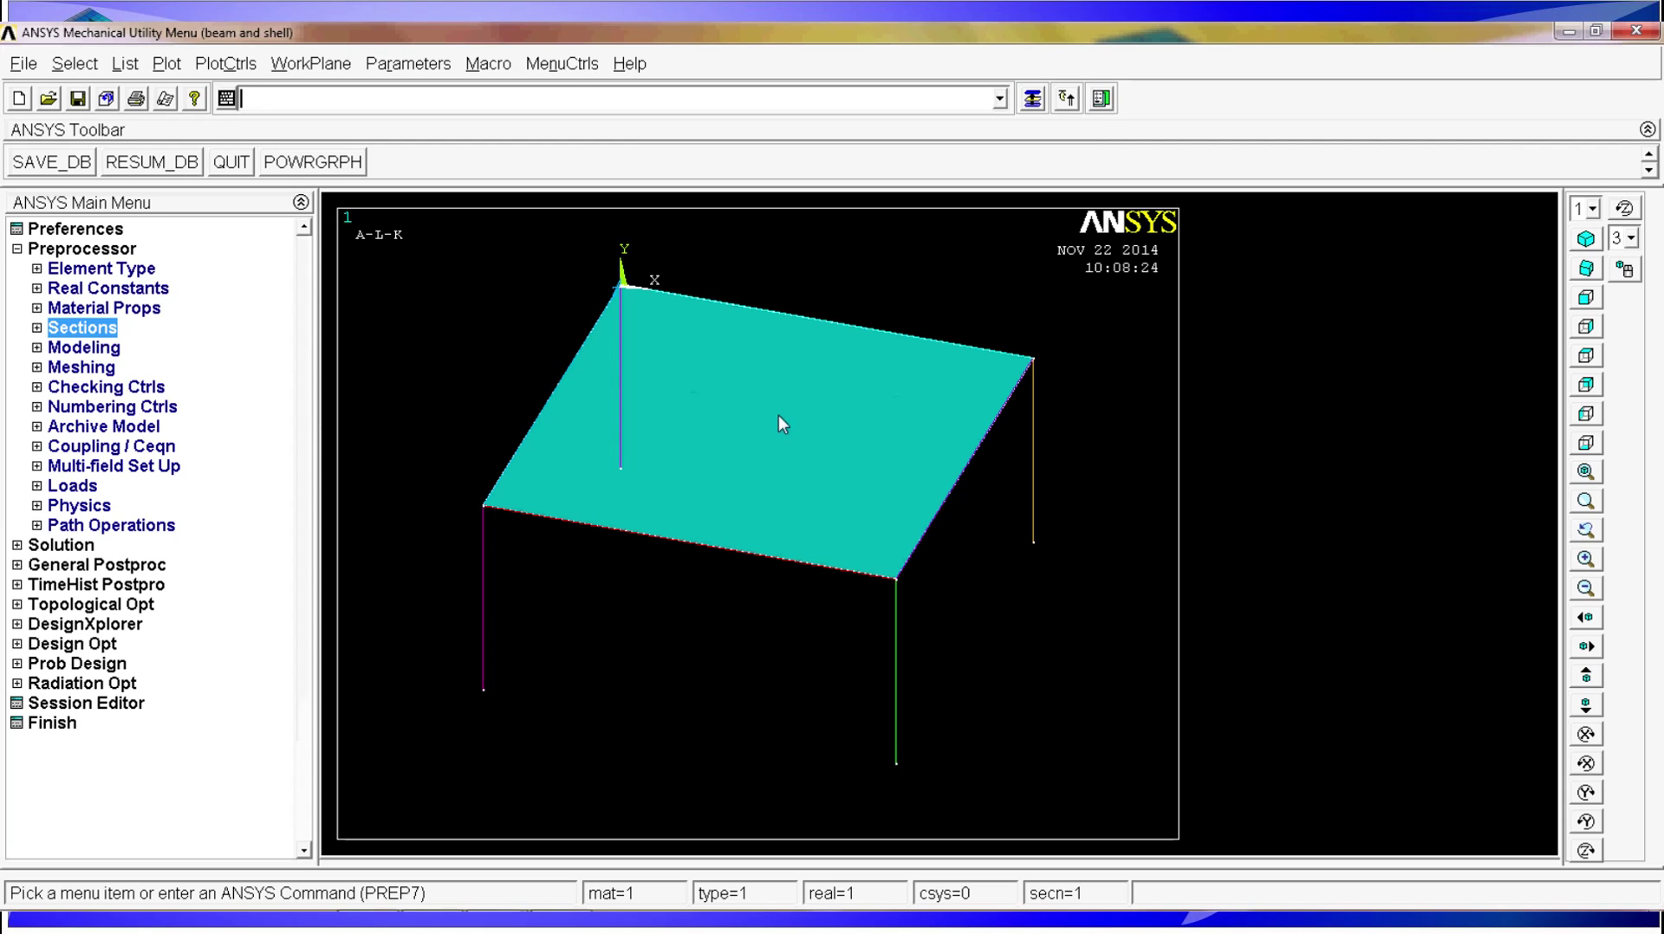
# Assign material 1, element type SHELL181 and section table as mesh attributes to the square area
pyautogui.click(102, 367)
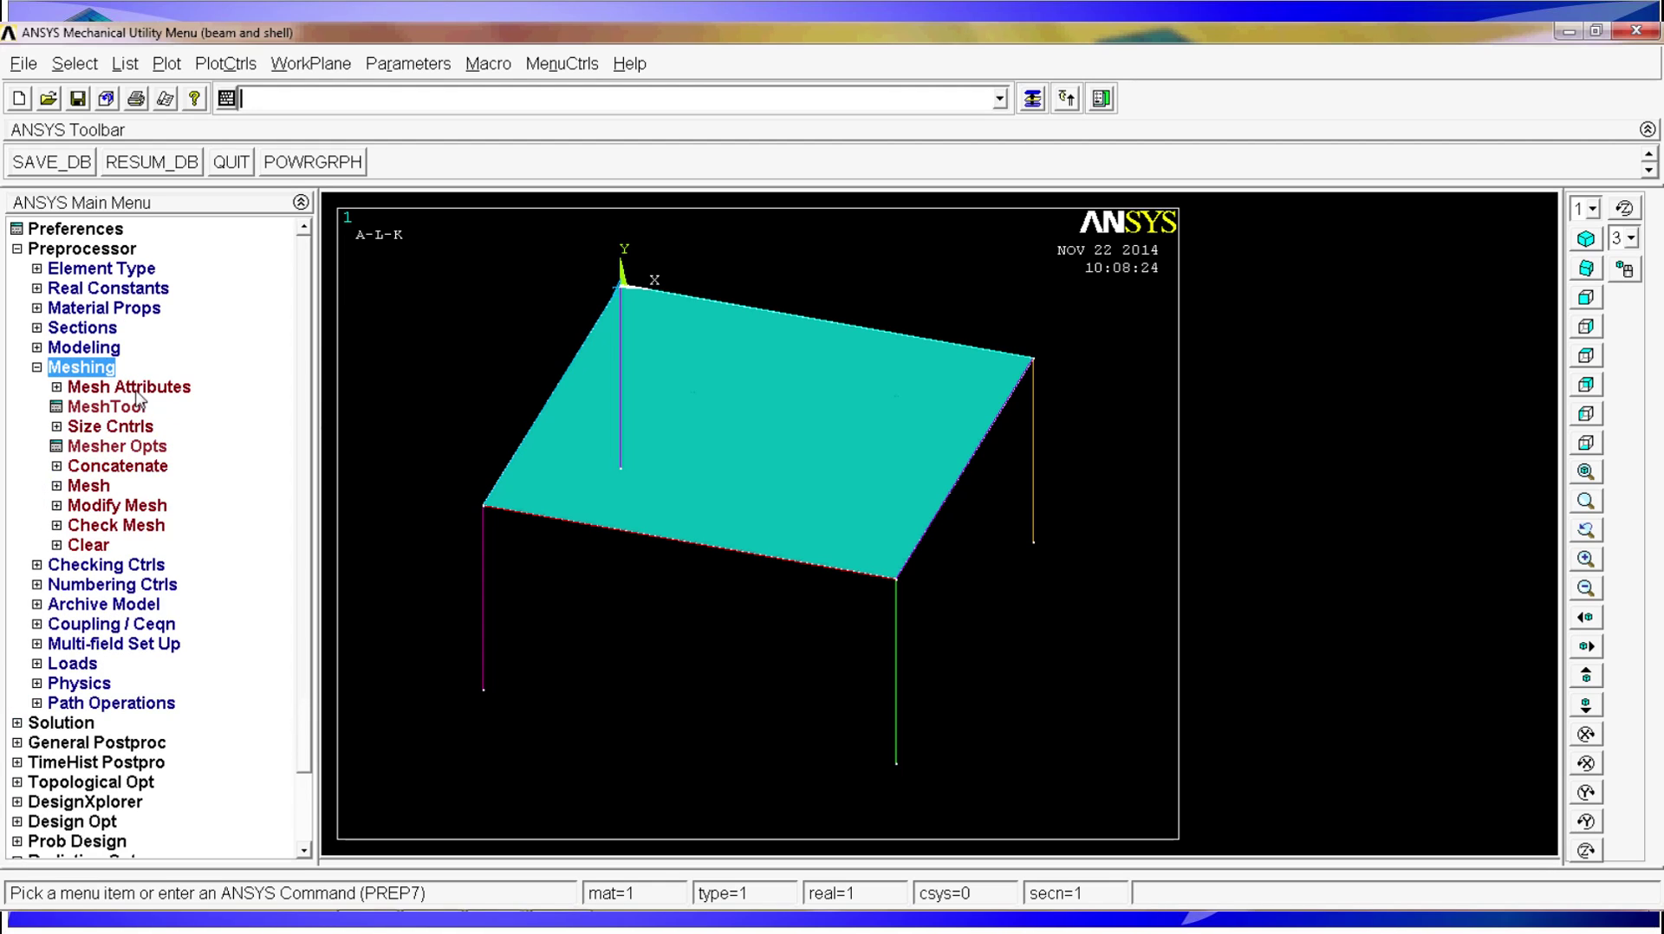
pyautogui.click(136, 392)
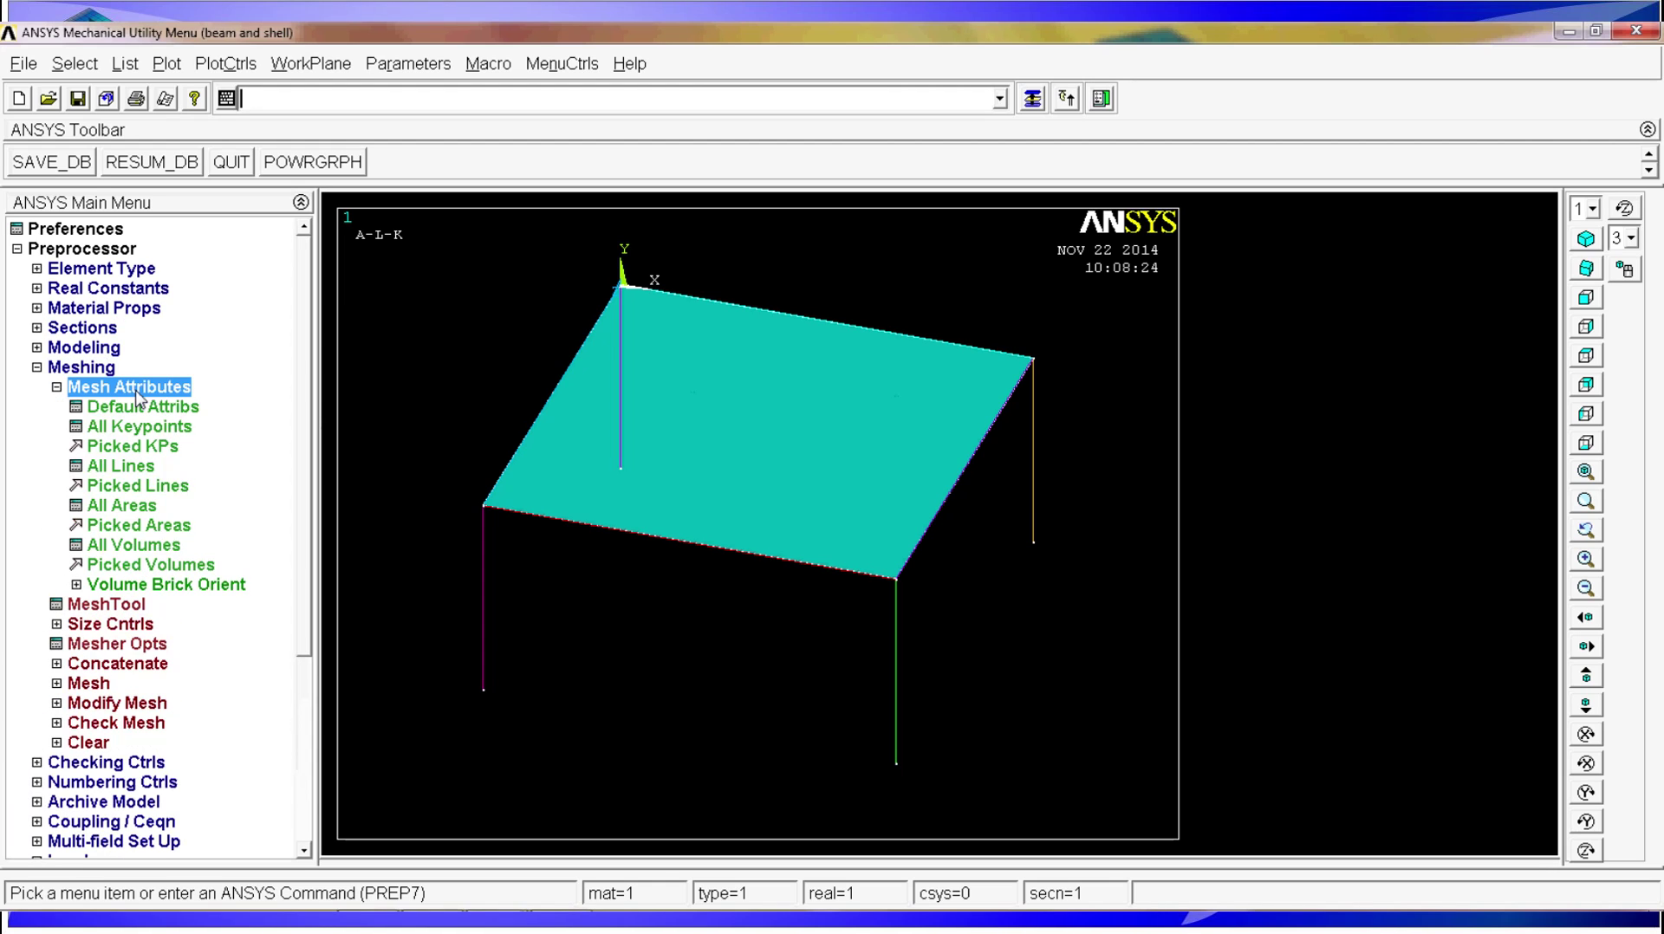
pyautogui.click(153, 526)
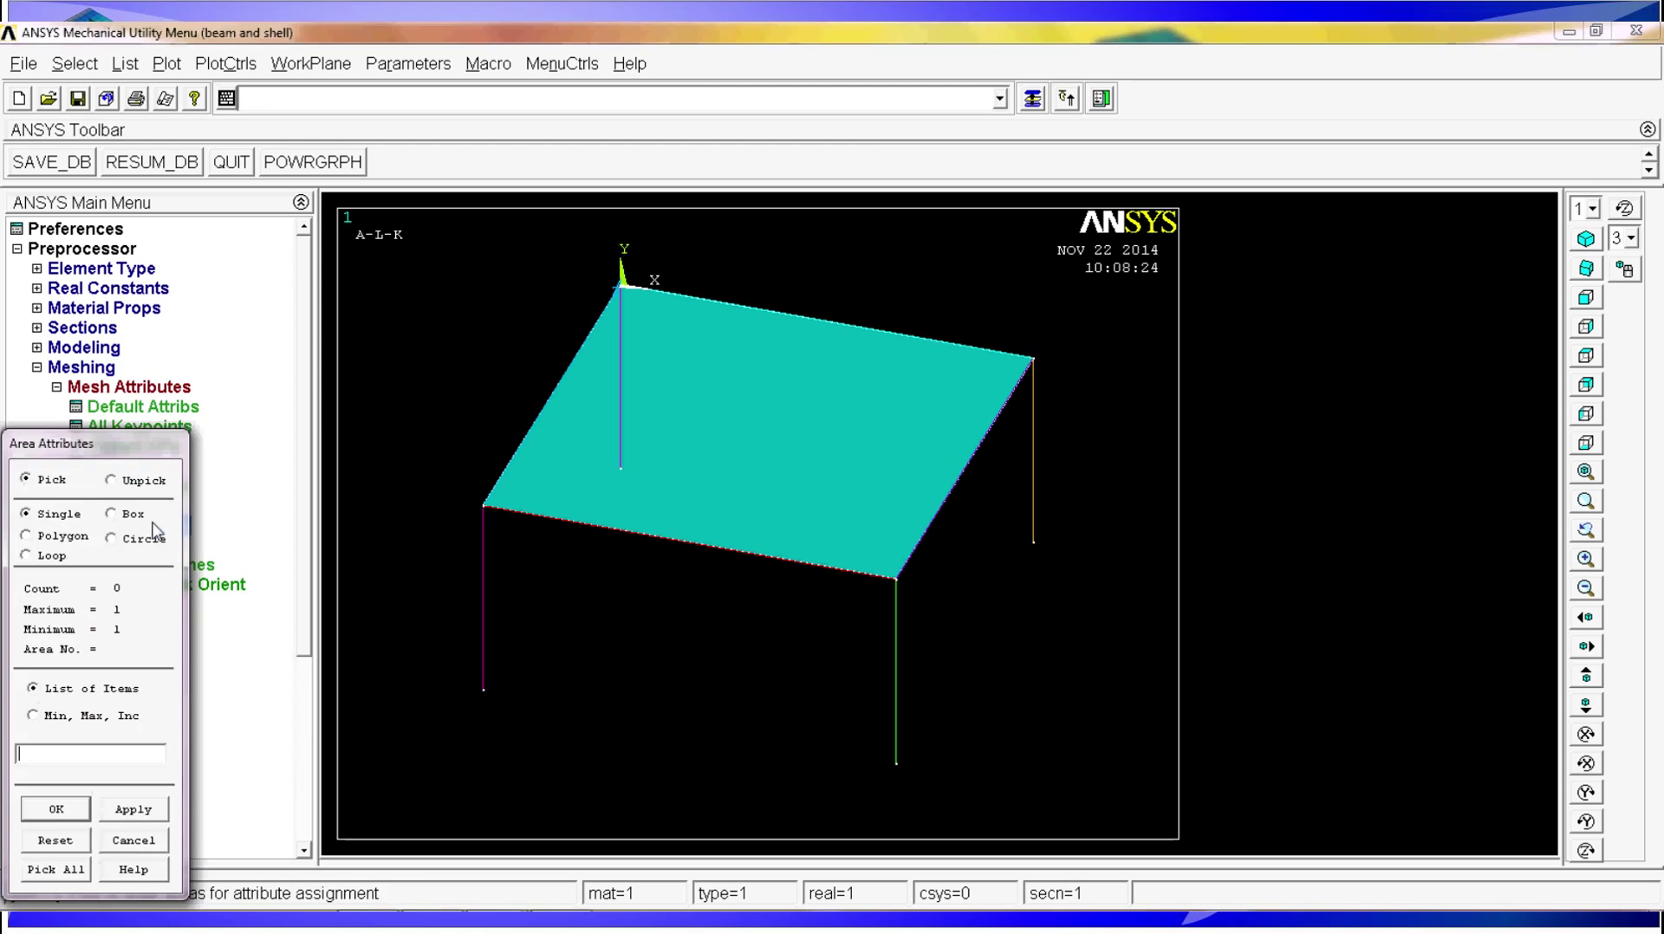
pyautogui.click(727, 403)
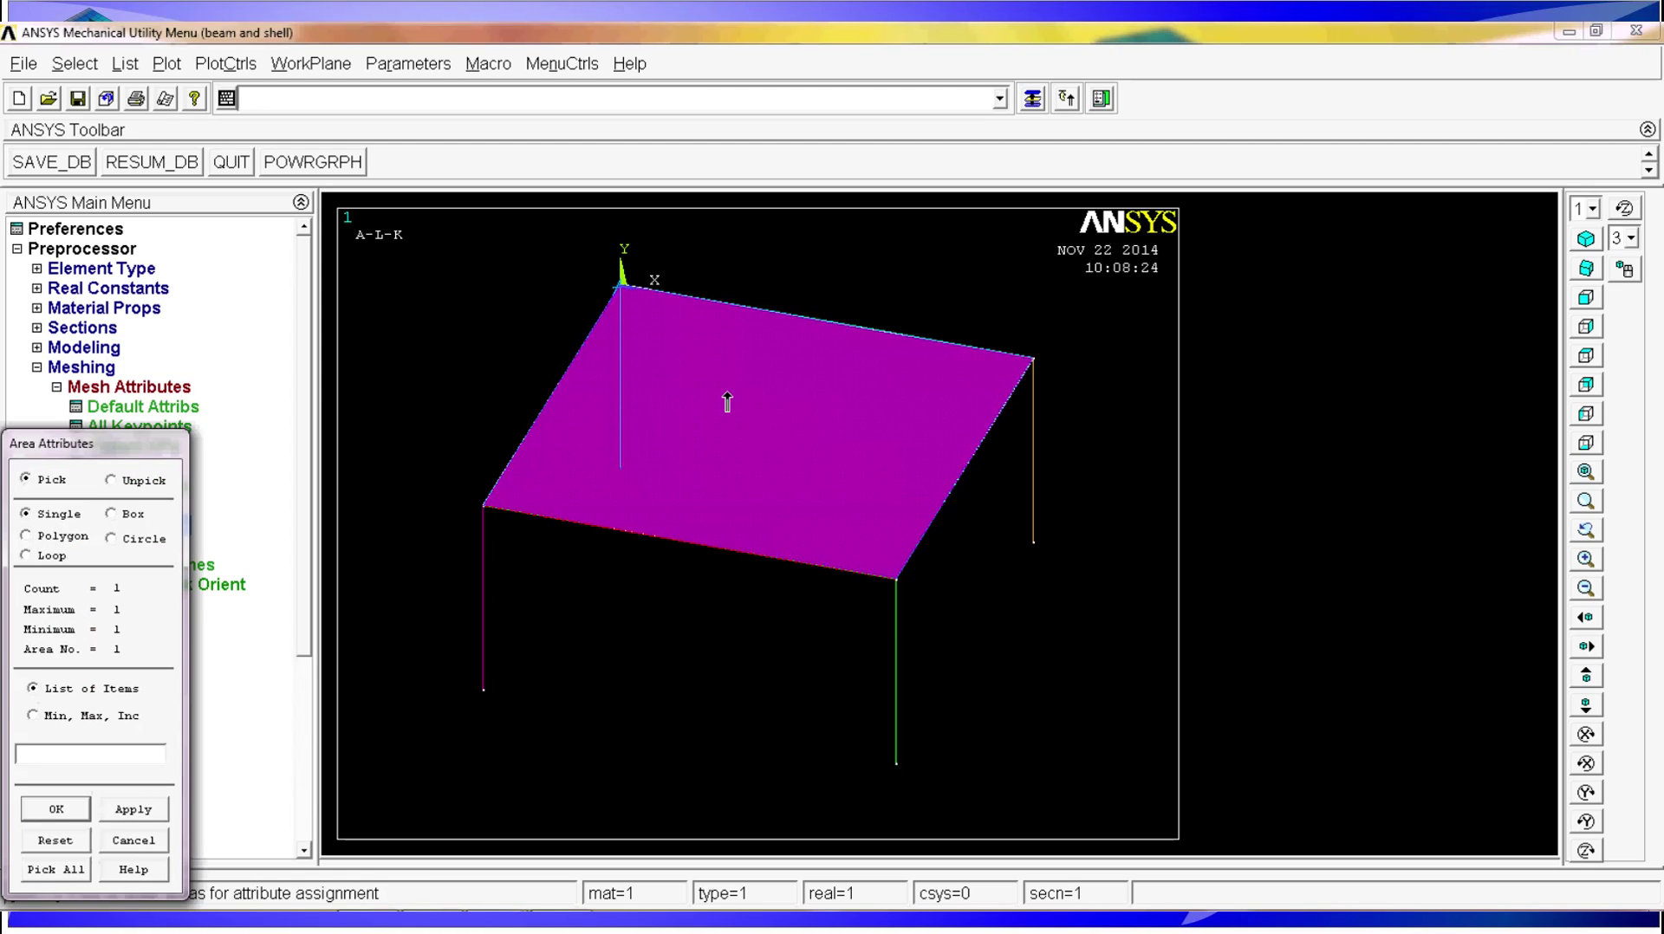
pyautogui.click(72, 818)
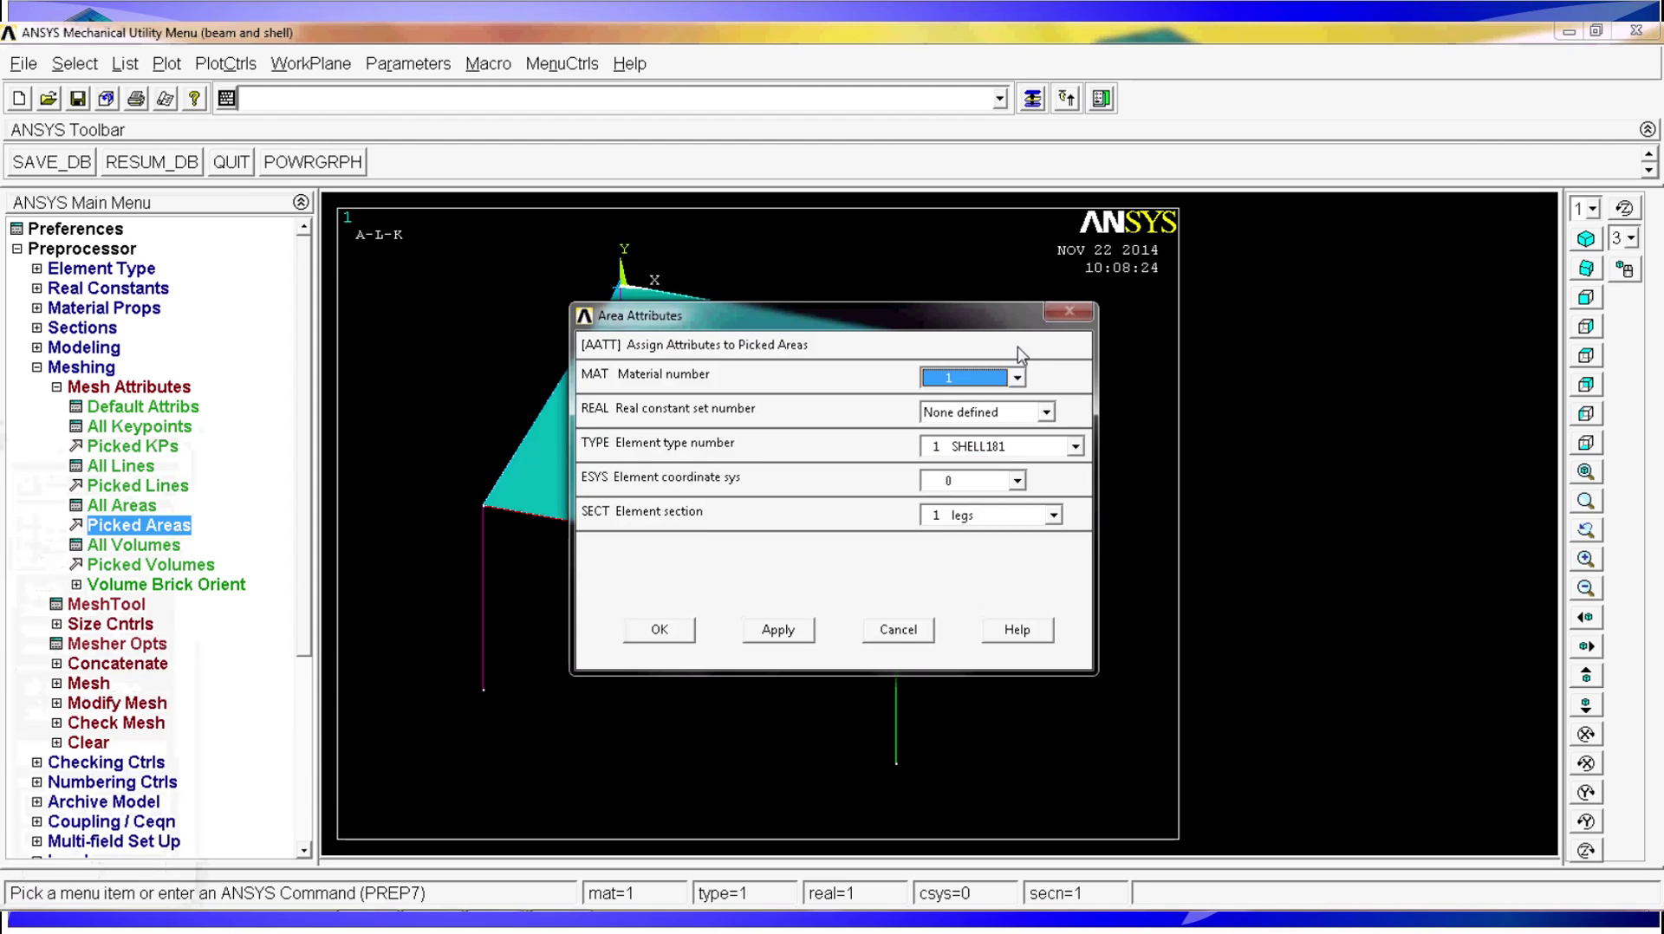
pyautogui.click(996, 378)
pyautogui.click(996, 378)
pyautogui.click(963, 450)
pyautogui.click(964, 456)
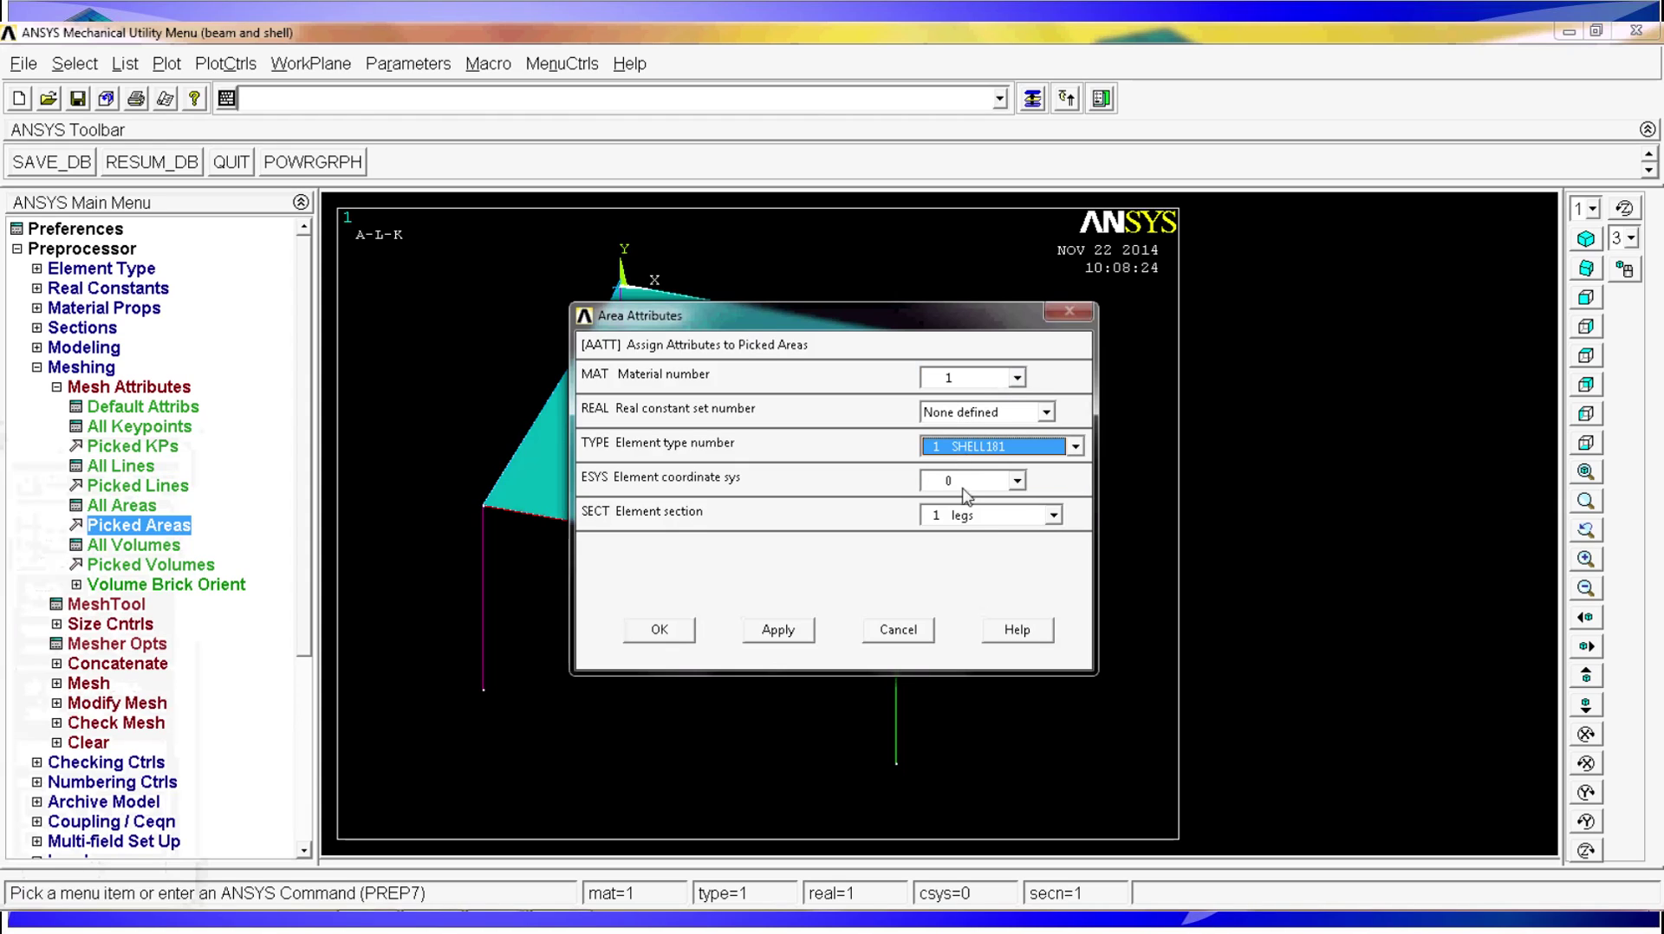
pyautogui.click(969, 519)
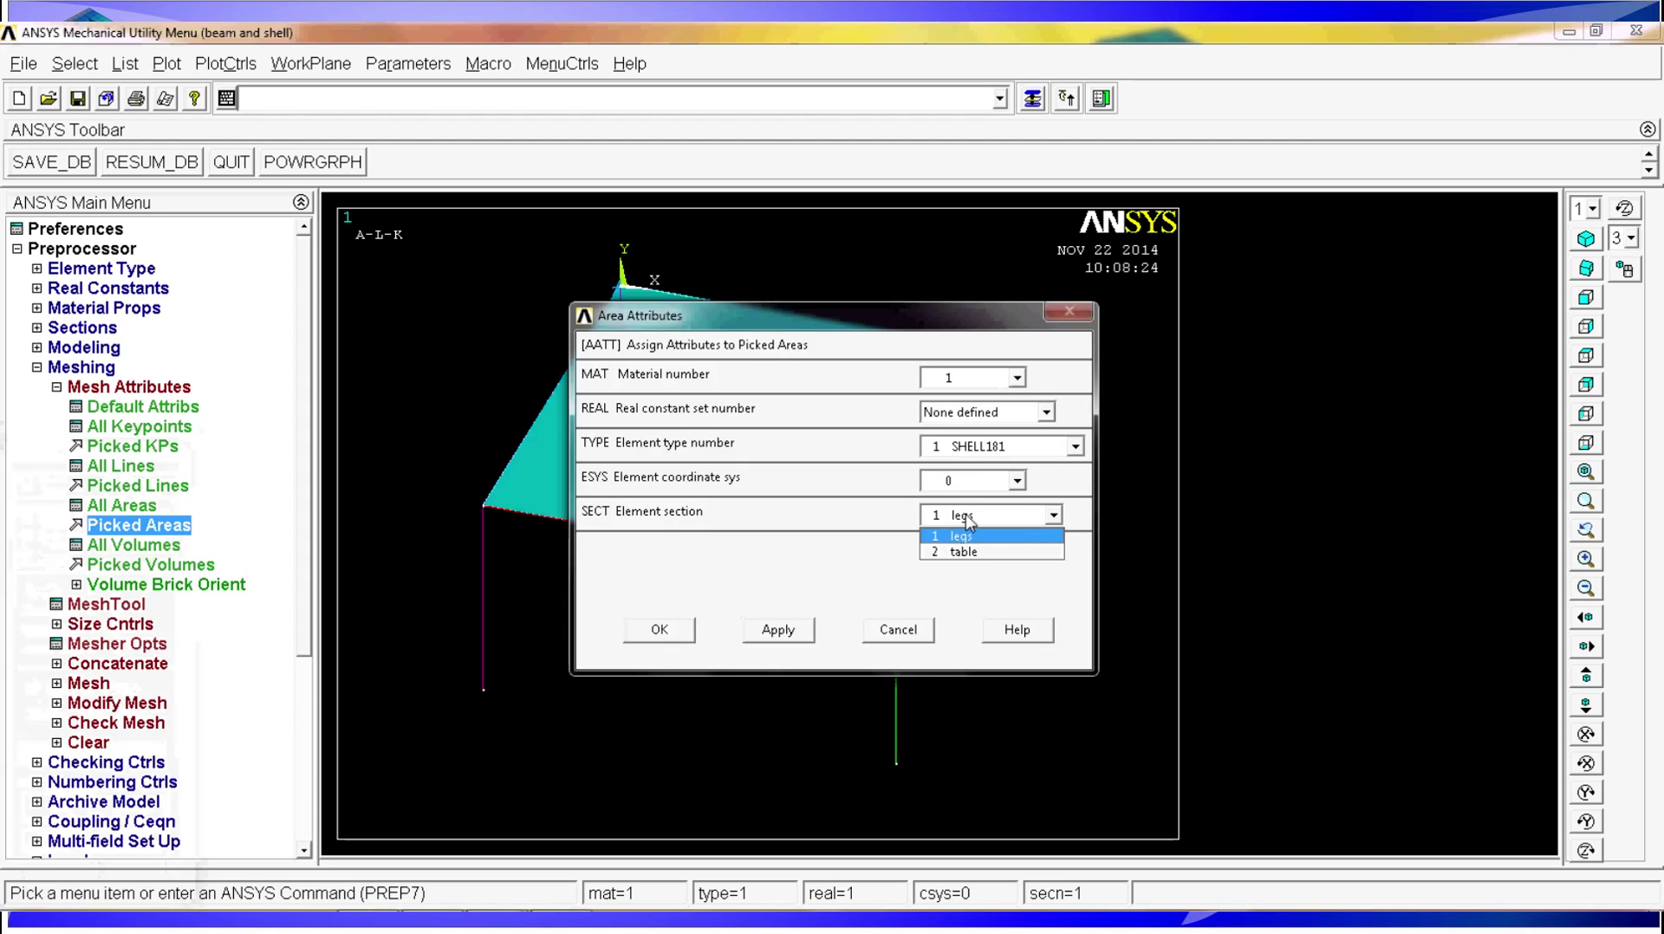
pyautogui.click(964, 551)
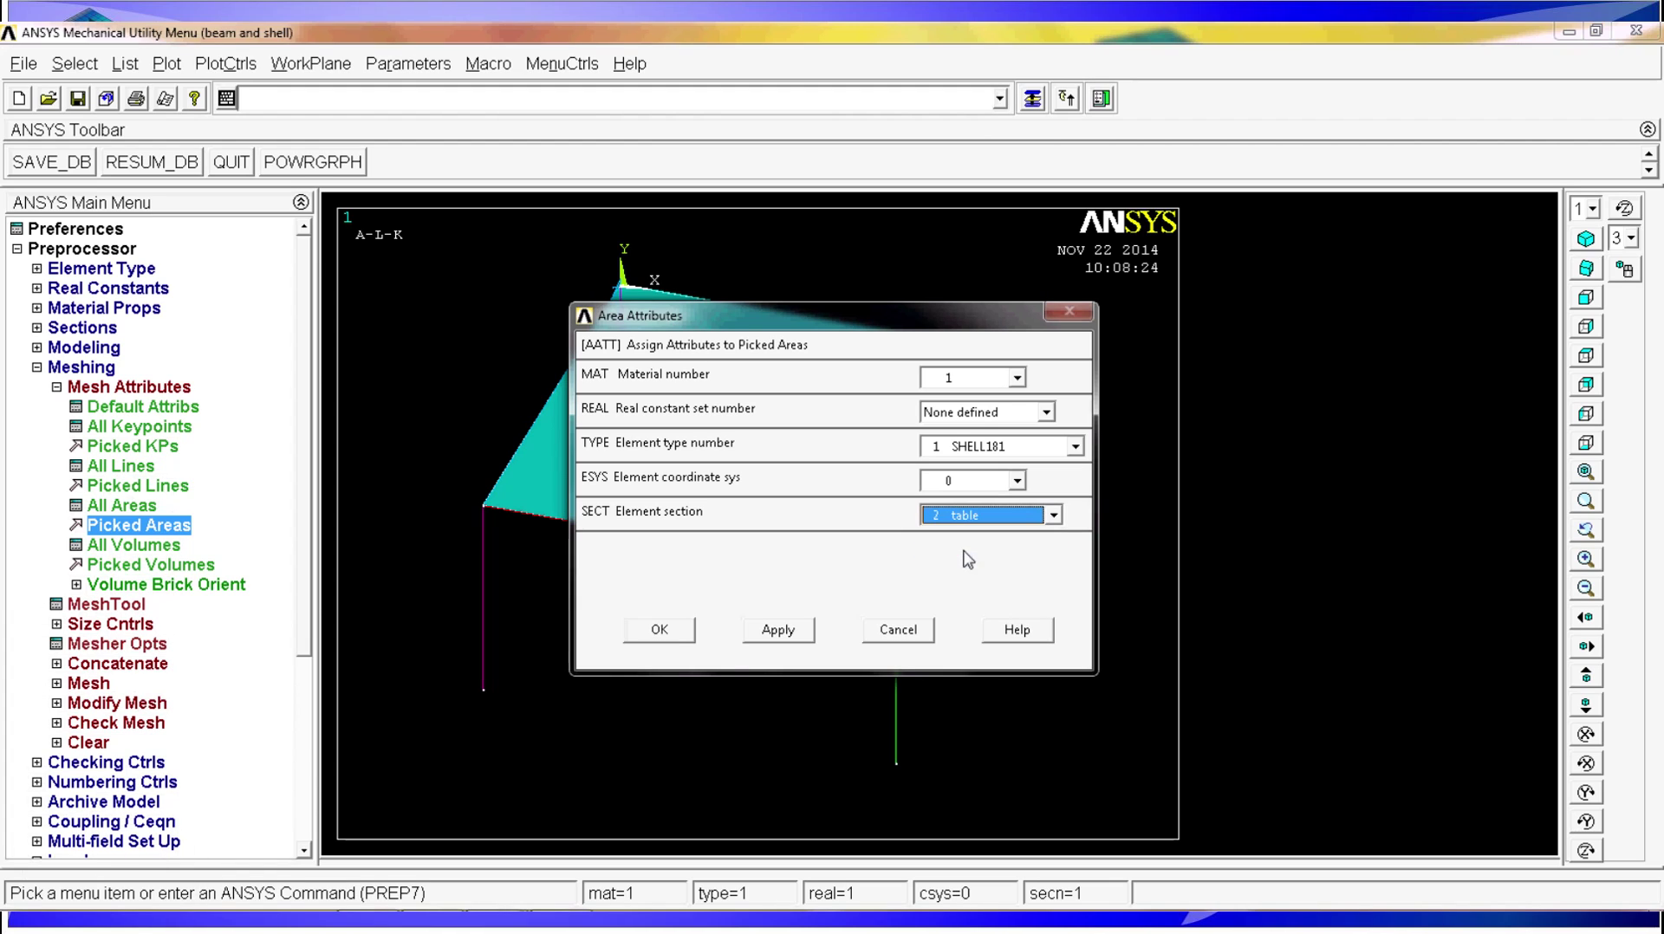
pyautogui.click(660, 631)
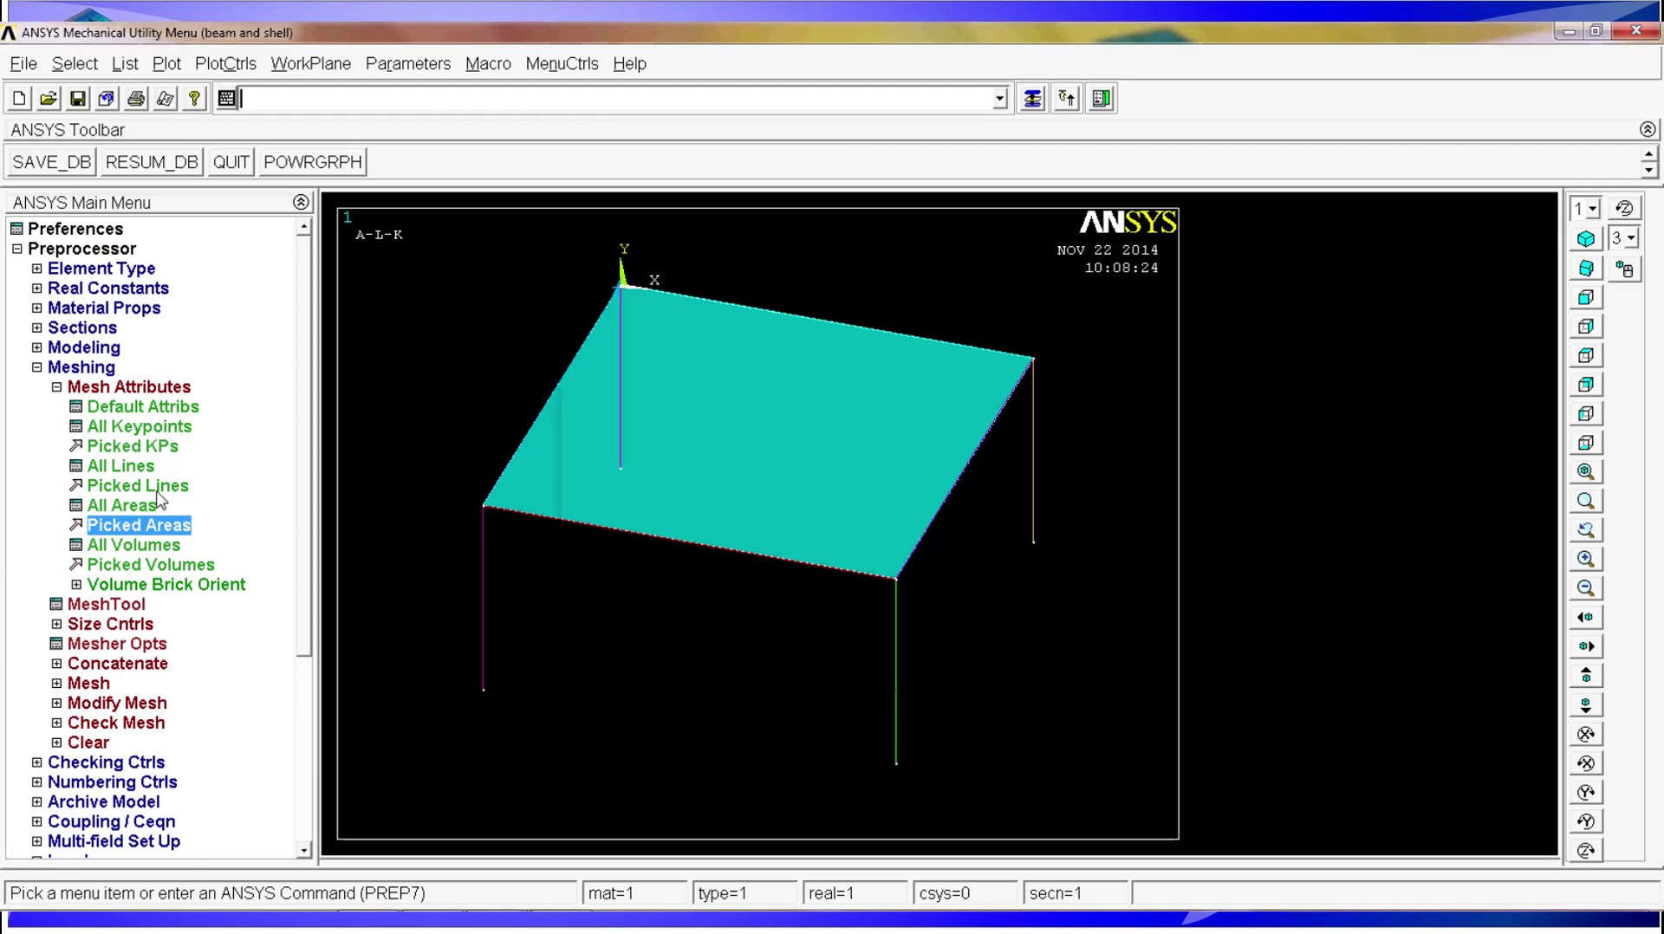
# Pick only the four vertical leg lines for mesh attribute assignment, leaving the plate edges unpicked
pyautogui.click(156, 487)
pyautogui.click(484, 621)
pyautogui.click(631, 404)
pyautogui.click(1024, 468)
pyautogui.click(911, 657)
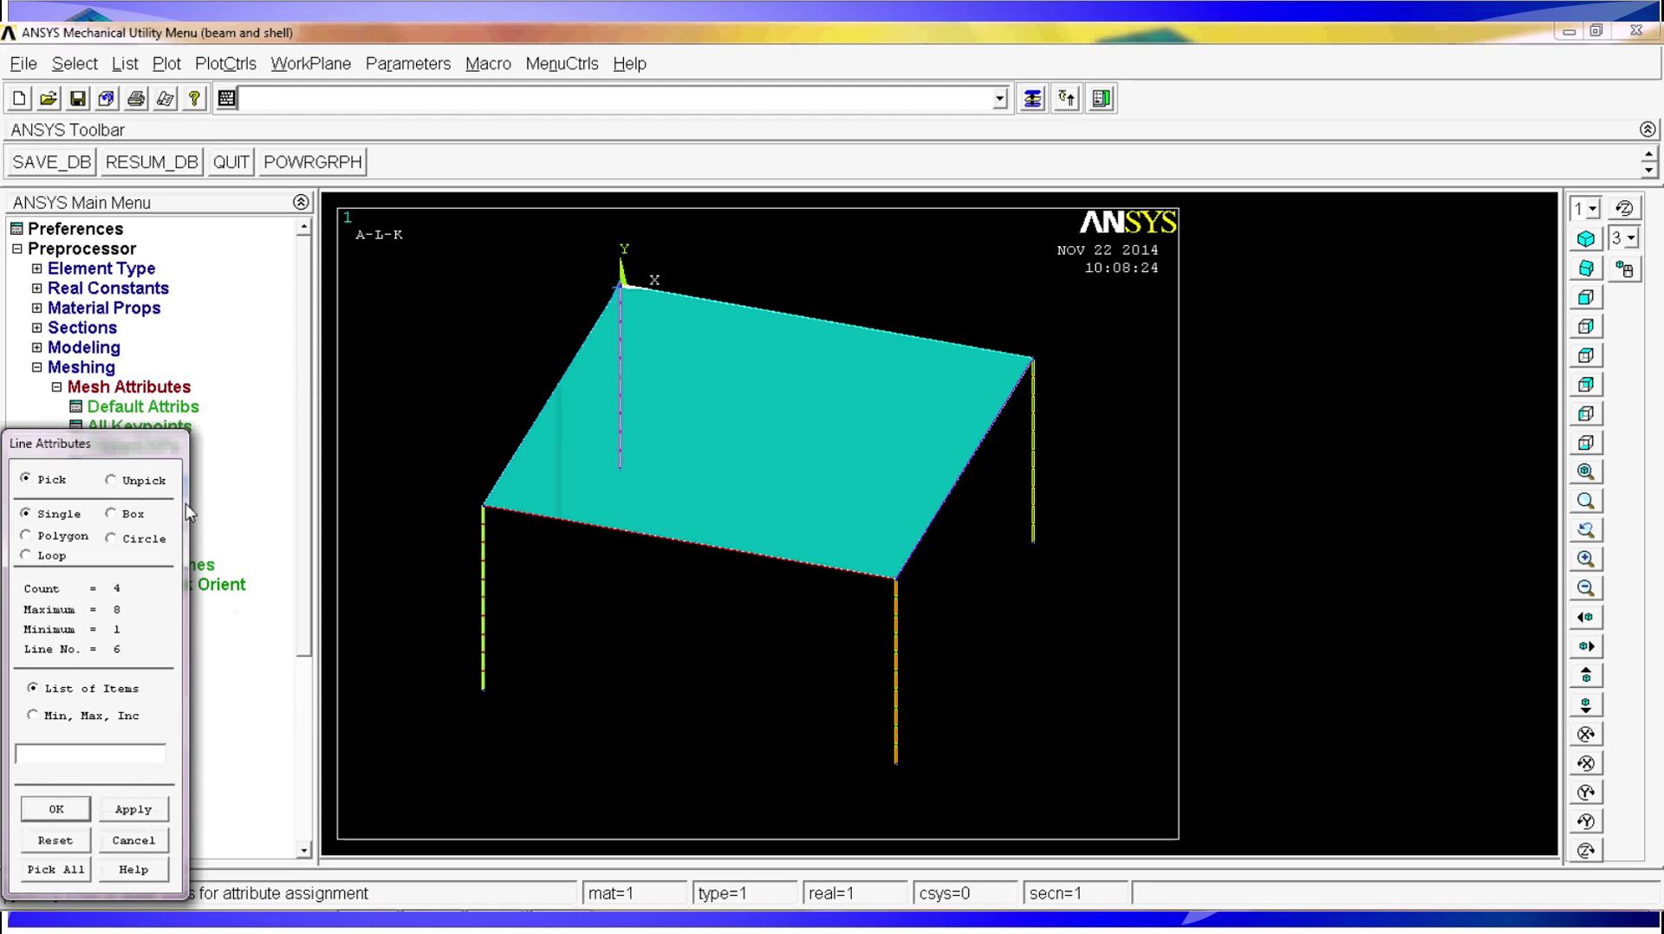
pyautogui.click(657, 546)
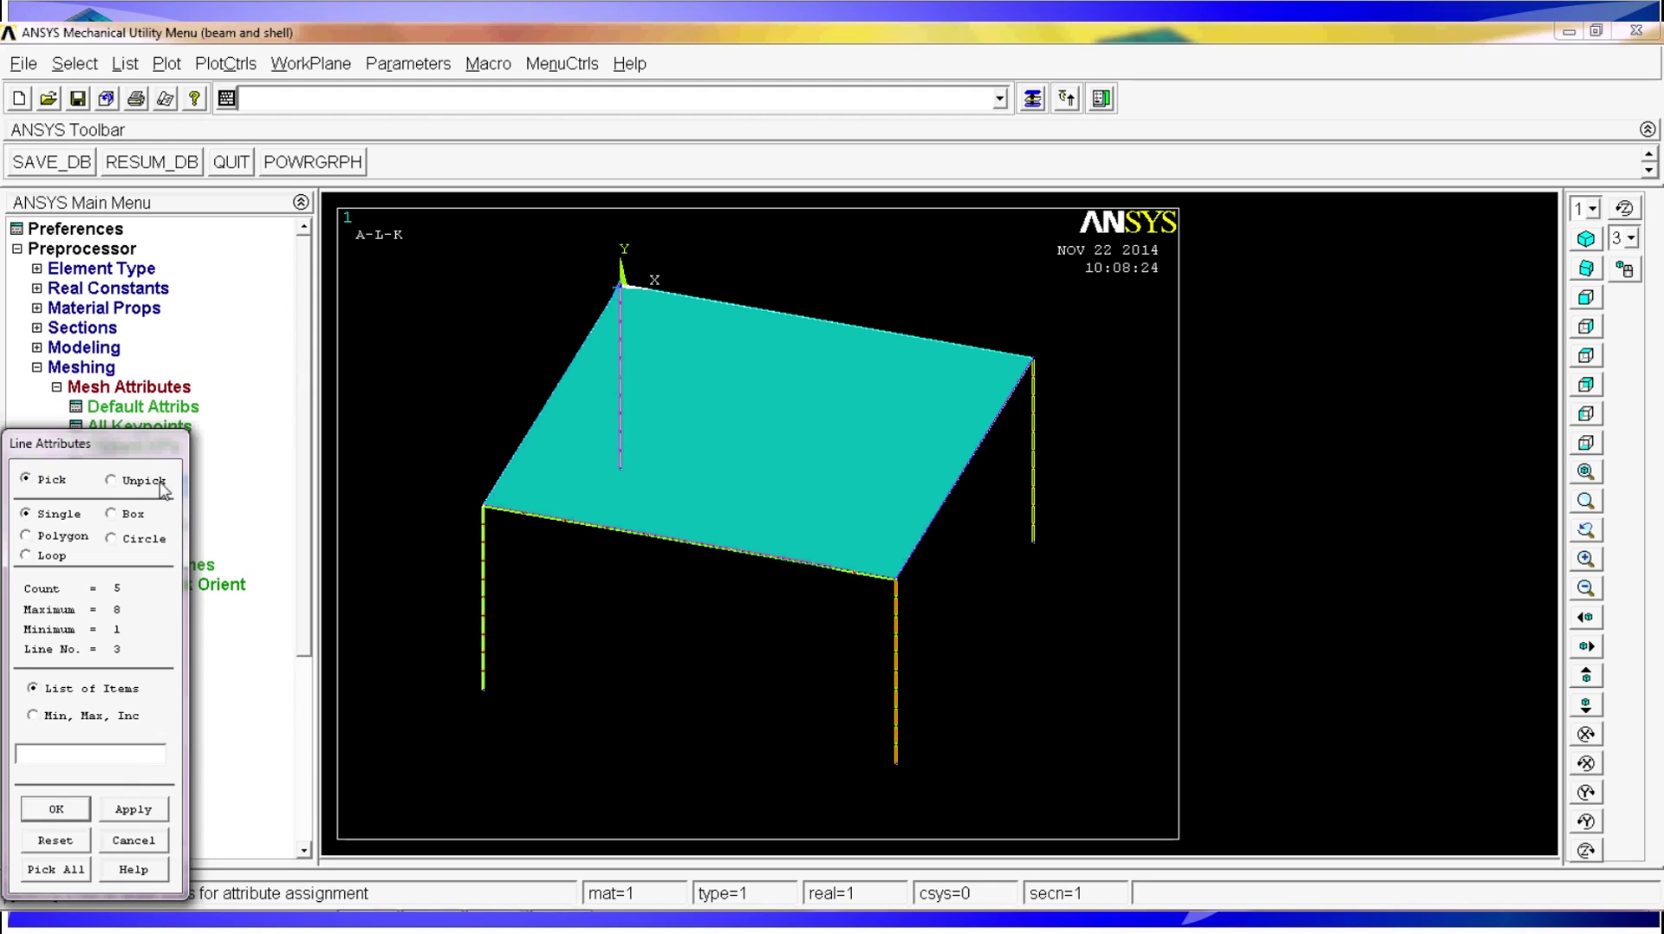
pyautogui.click(115, 482)
pyautogui.click(712, 486)
pyautogui.click(64, 483)
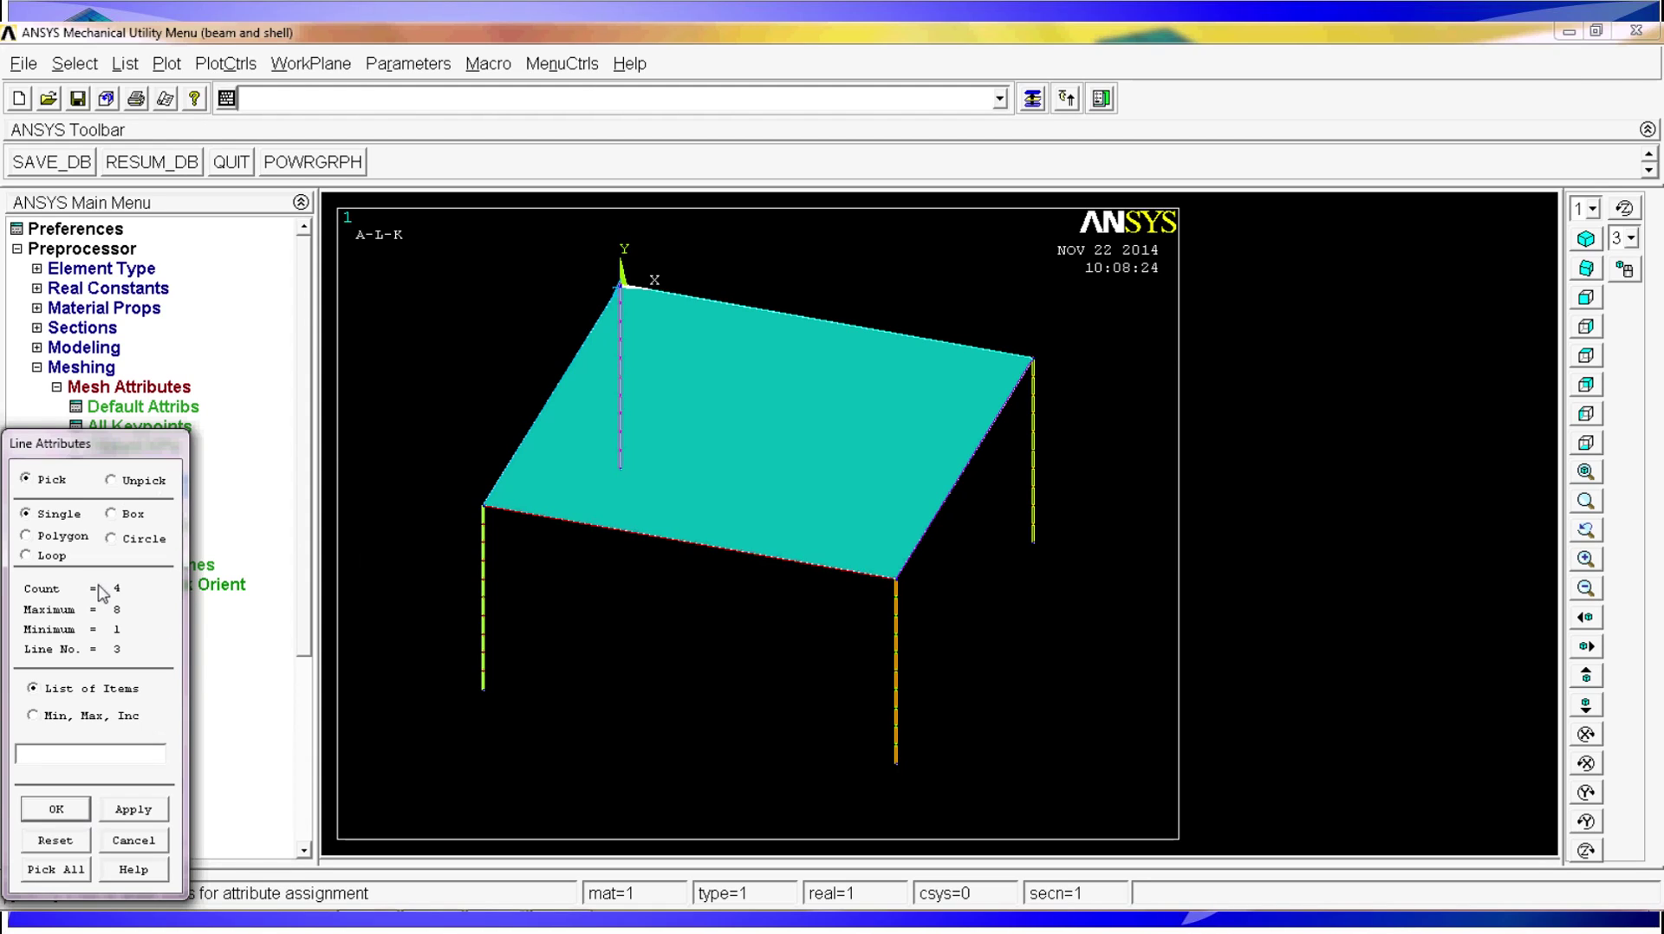
pyautogui.click(55, 809)
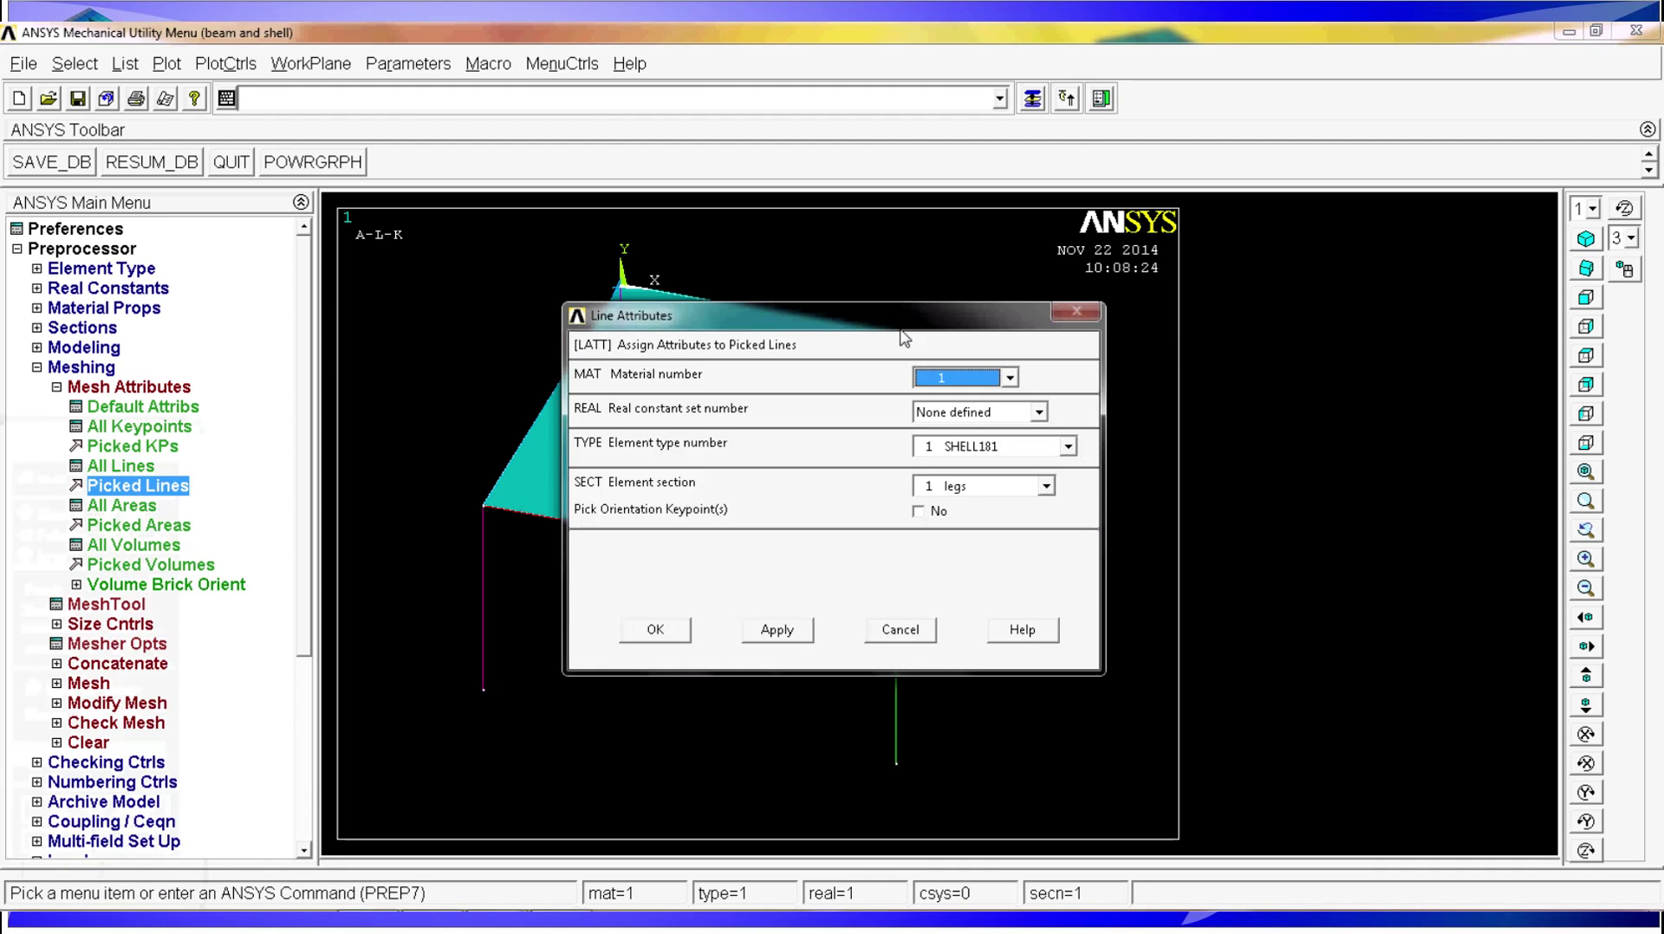
# Assign material 2, element type BEAM188 and section legs as mesh attributes to the four picked leg lines
pyautogui.click(951, 379)
pyautogui.click(951, 415)
pyautogui.click(965, 452)
pyautogui.click(965, 486)
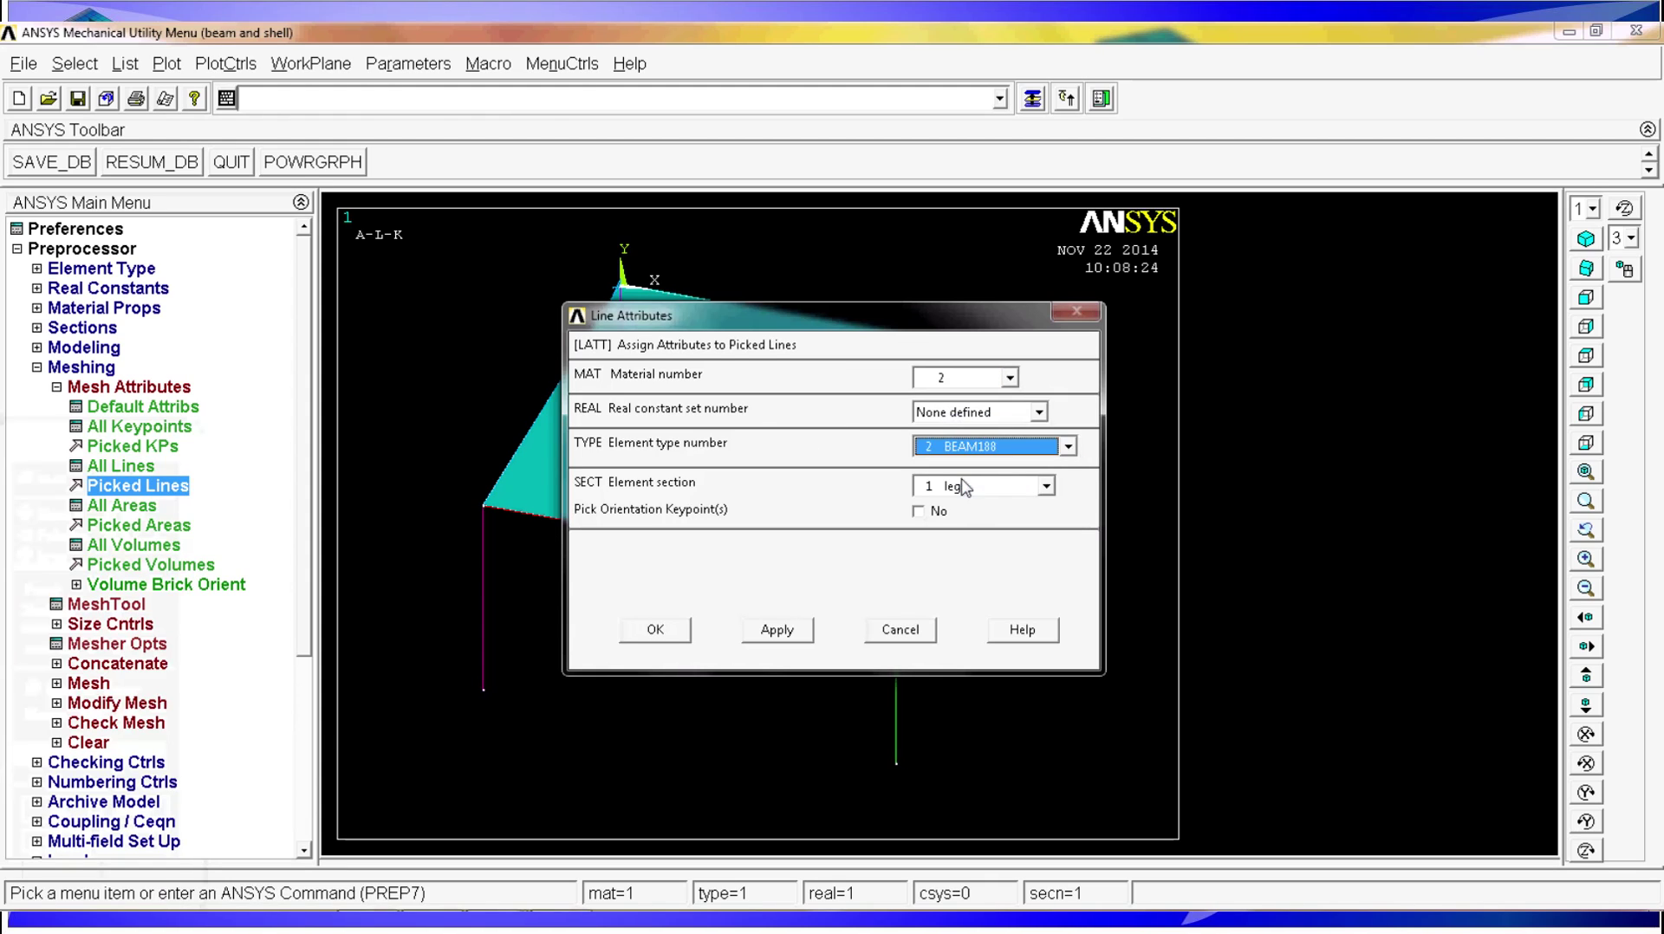
pyautogui.click(965, 487)
pyautogui.click(948, 505)
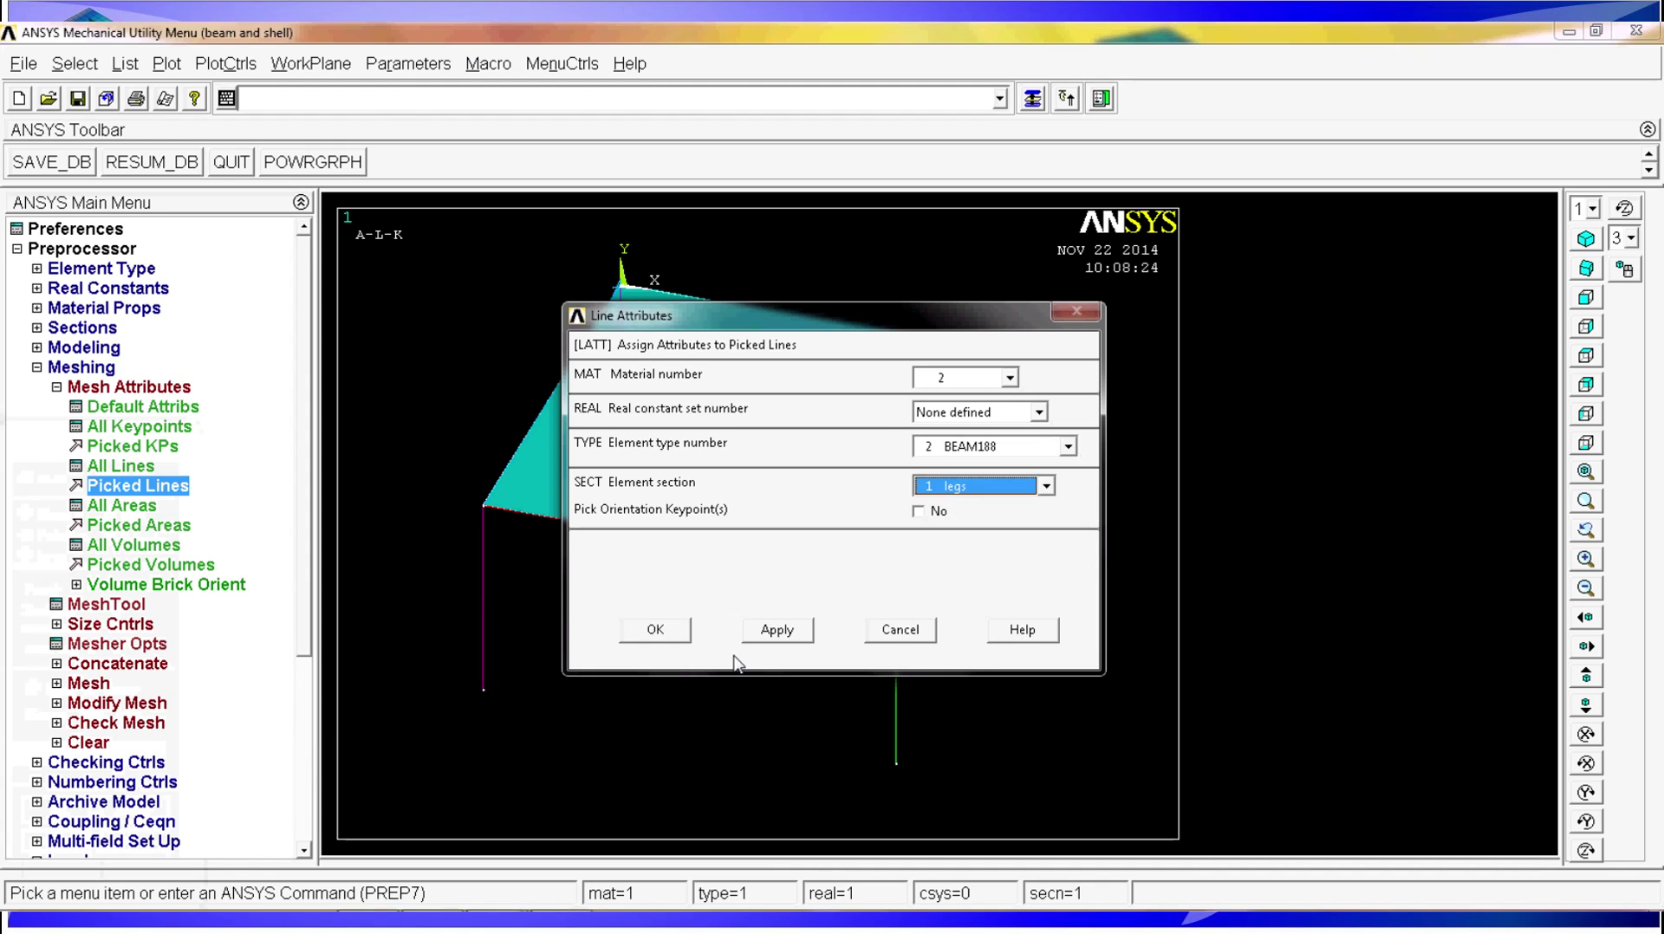
pyautogui.click(656, 630)
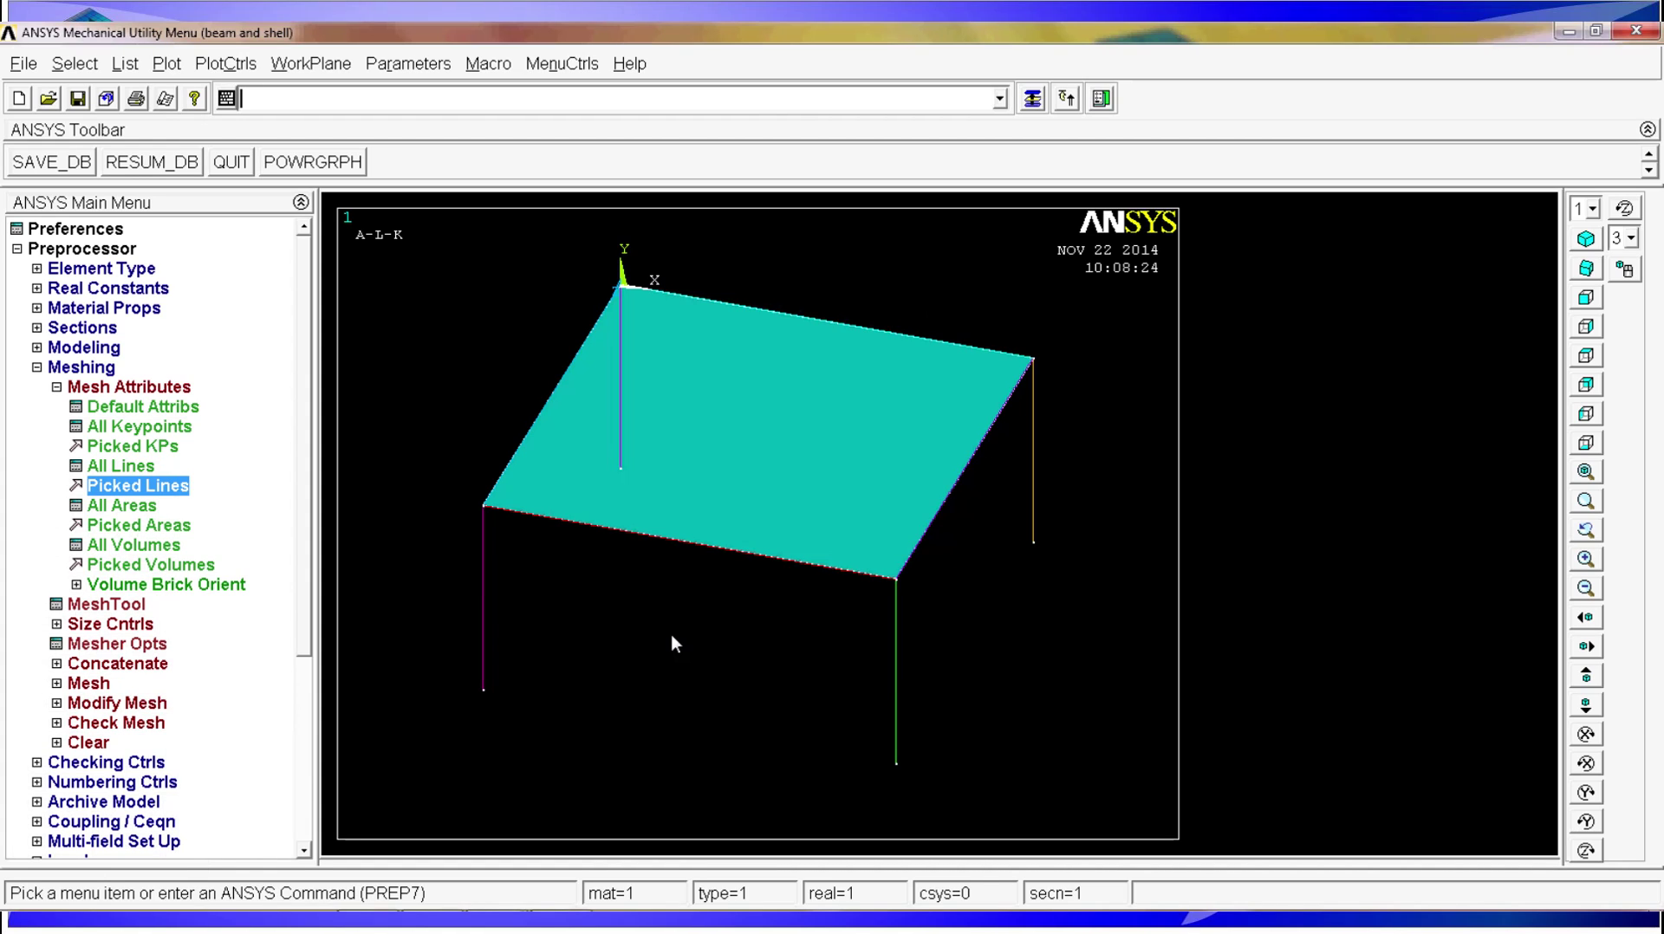
# Set the element edge length on the square tabletop area to 0.25 with the MeshTool size controls
pyautogui.click(150, 390)
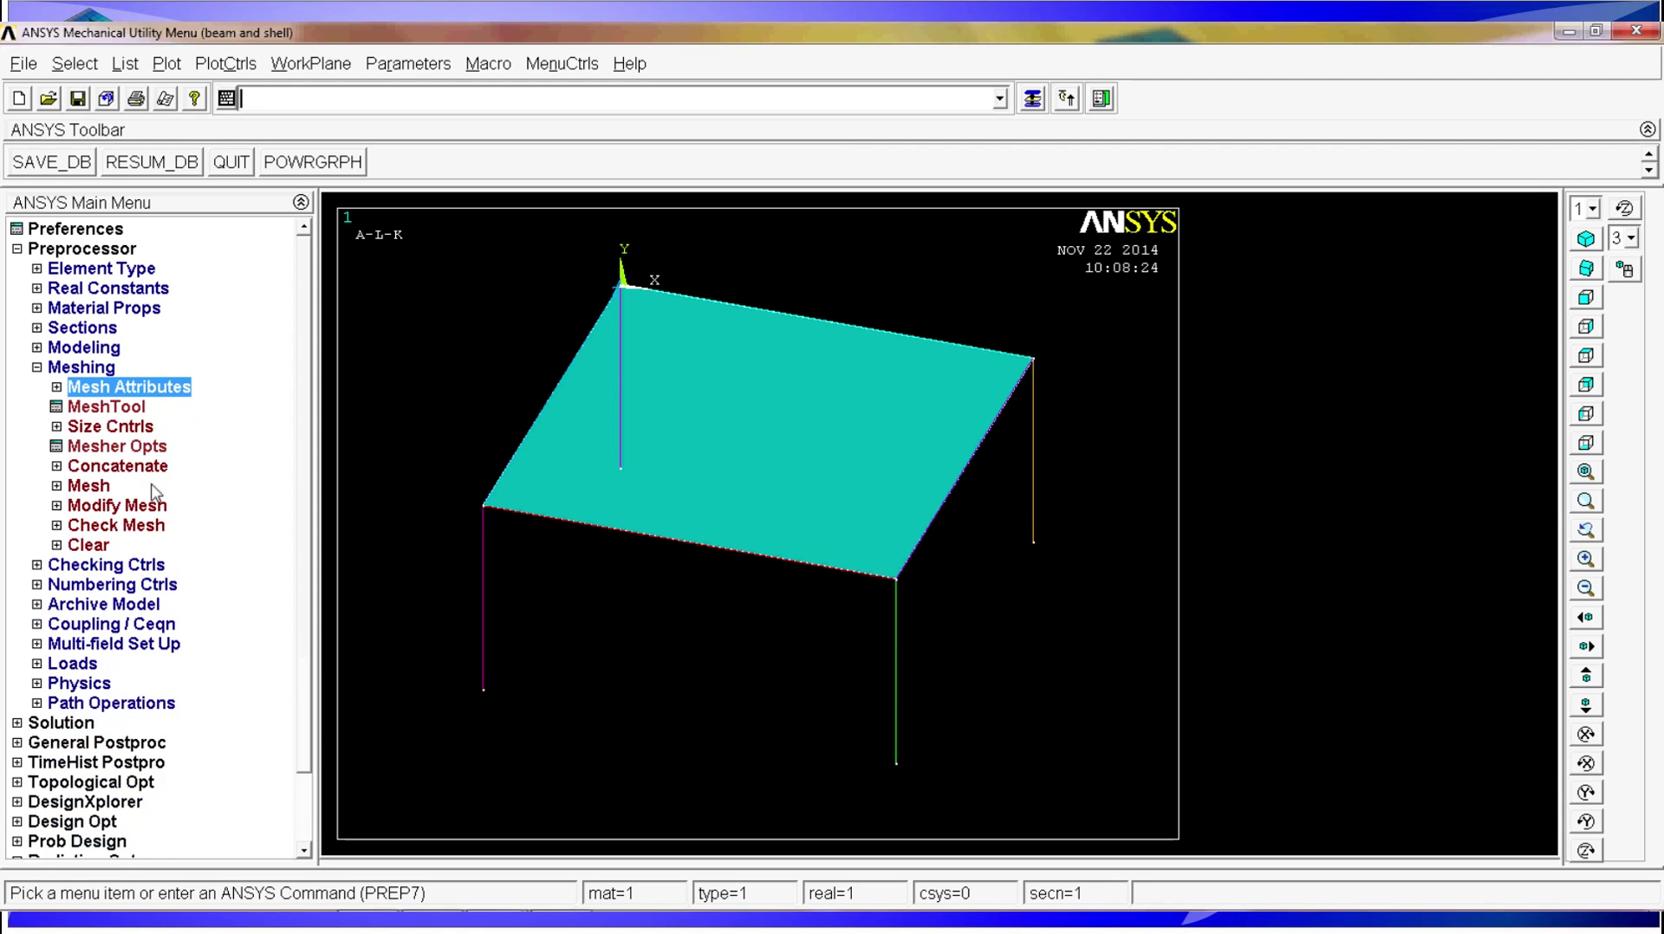
pyautogui.click(109, 408)
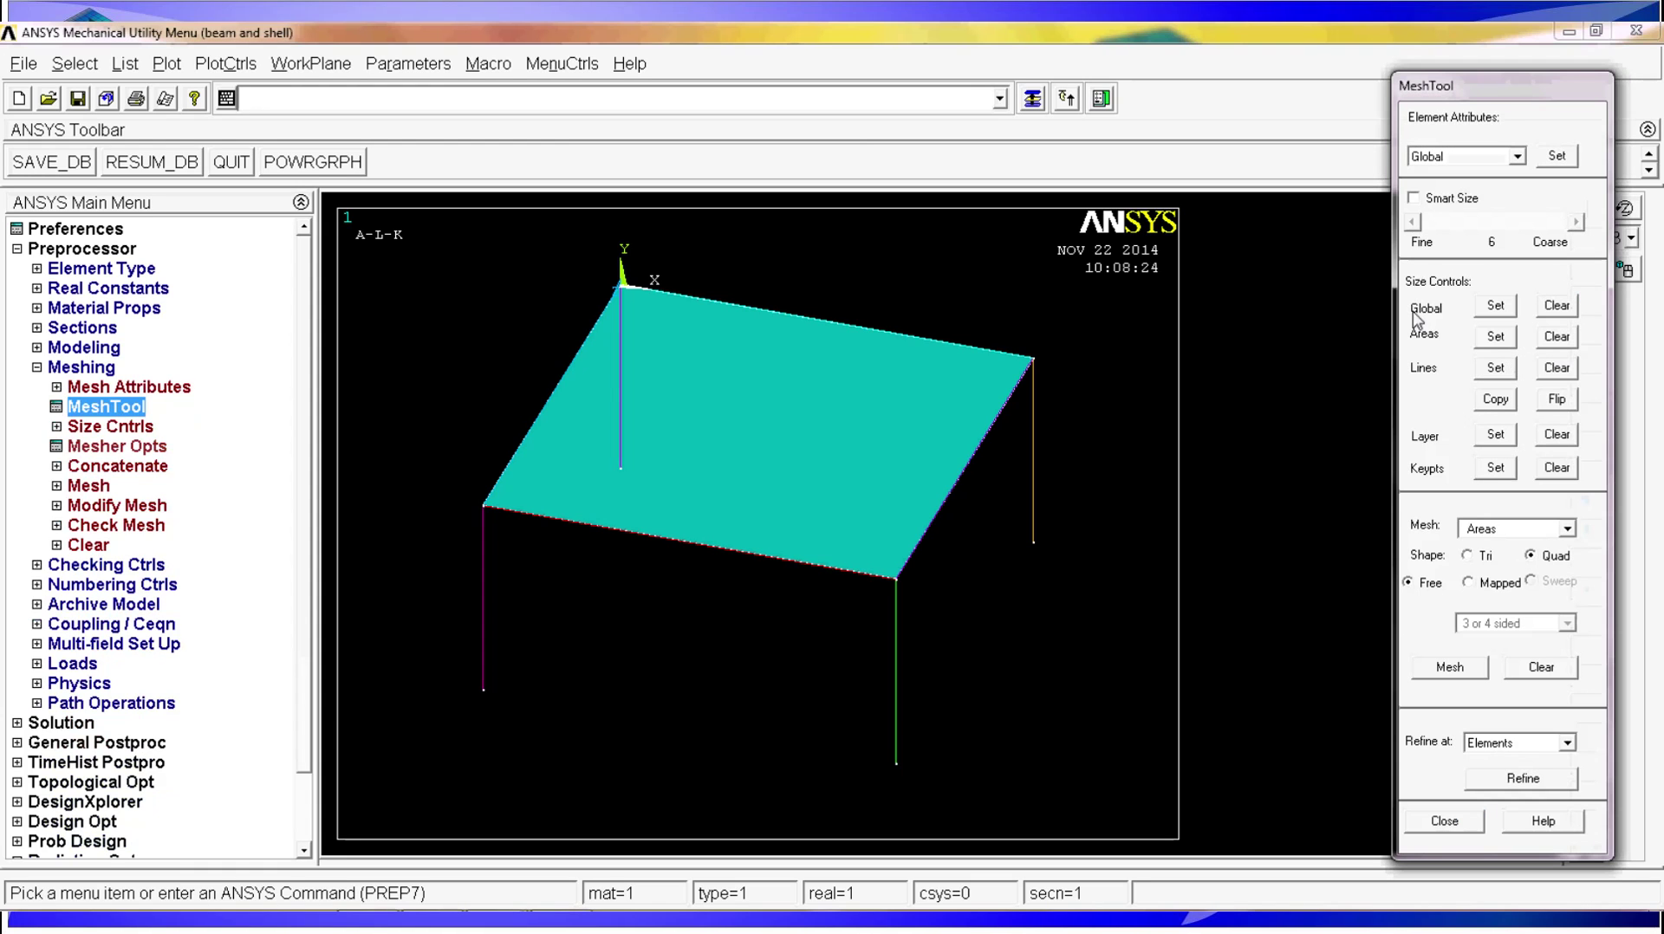
pyautogui.click(1496, 338)
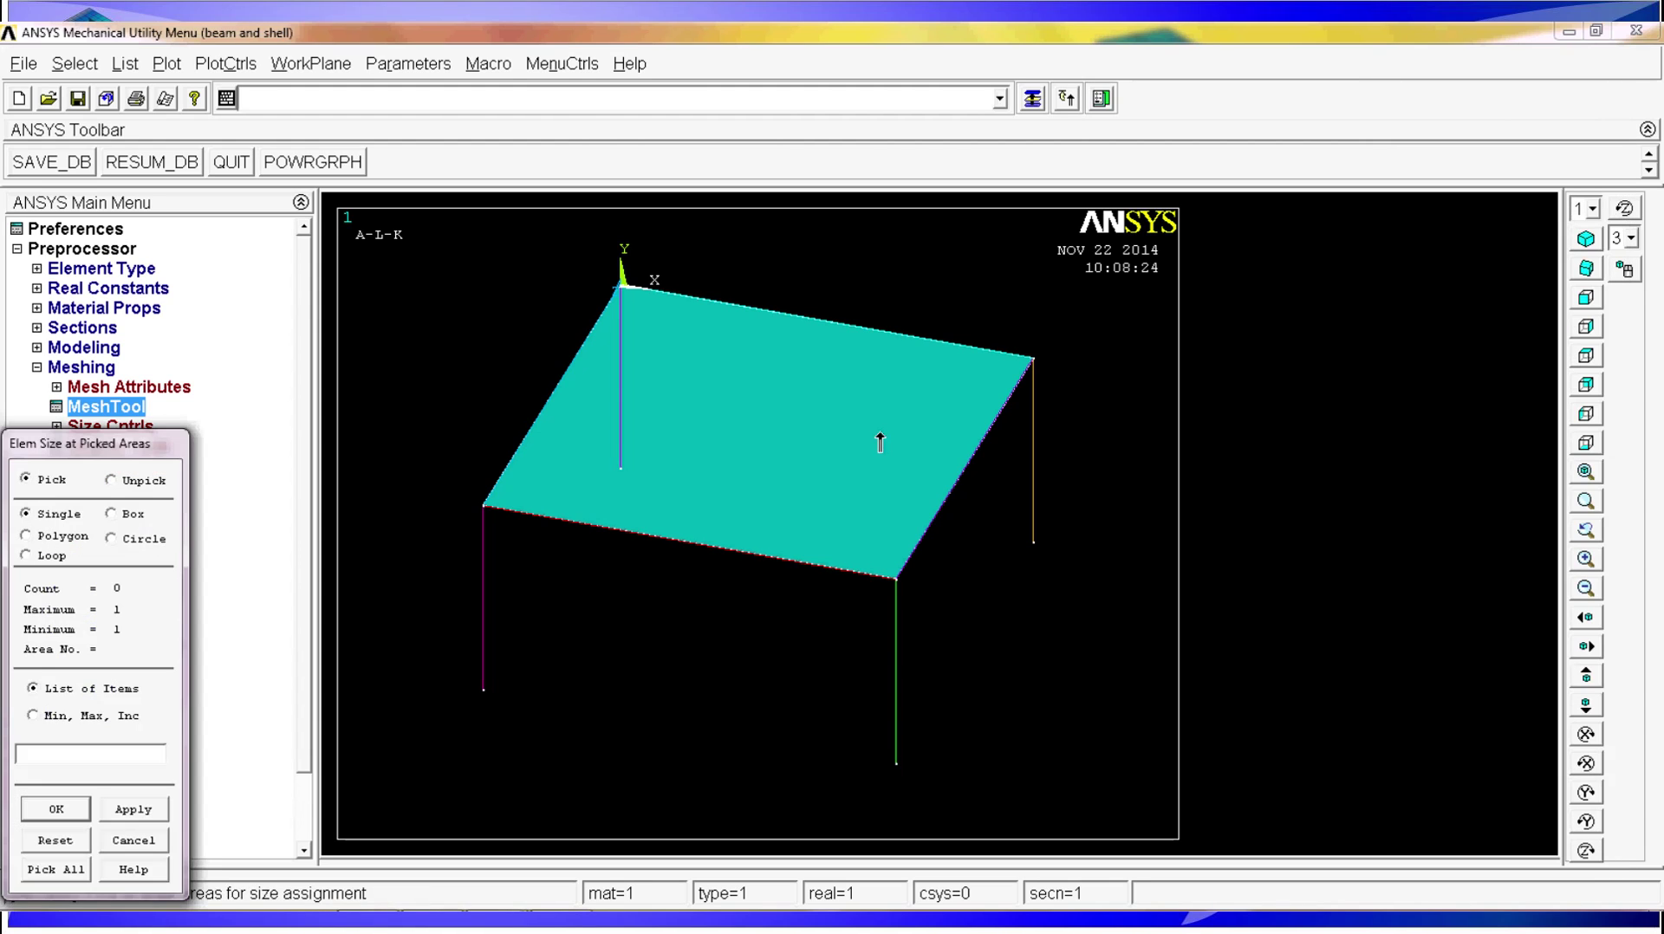
pyautogui.click(570, 523)
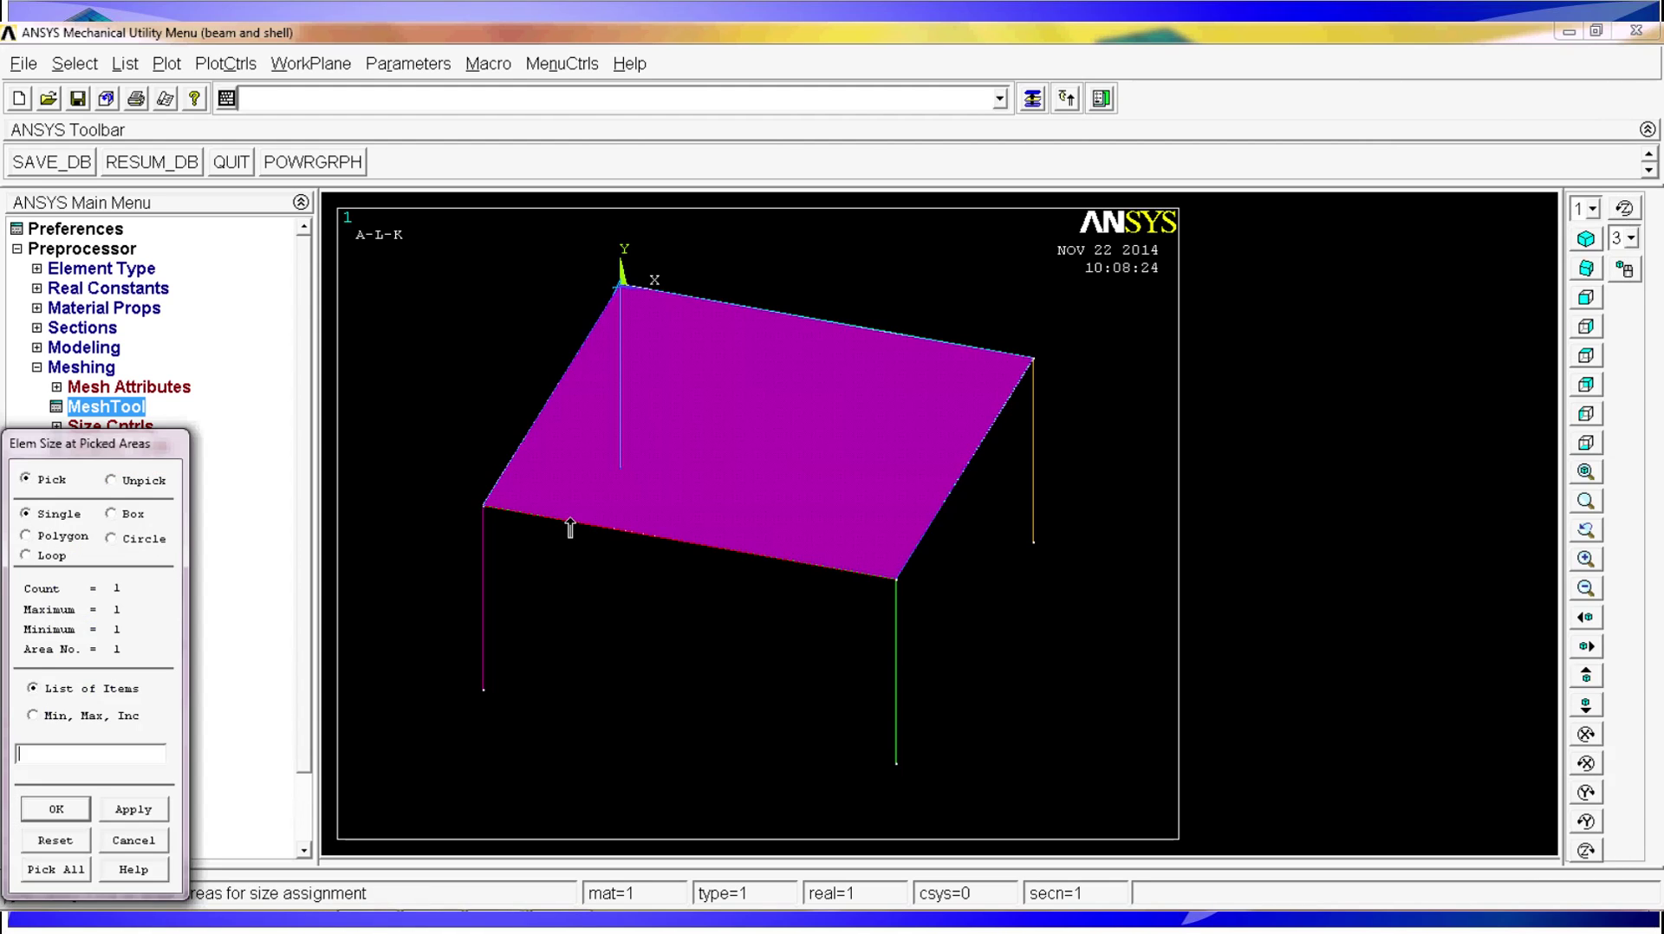
pyautogui.click(56, 810)
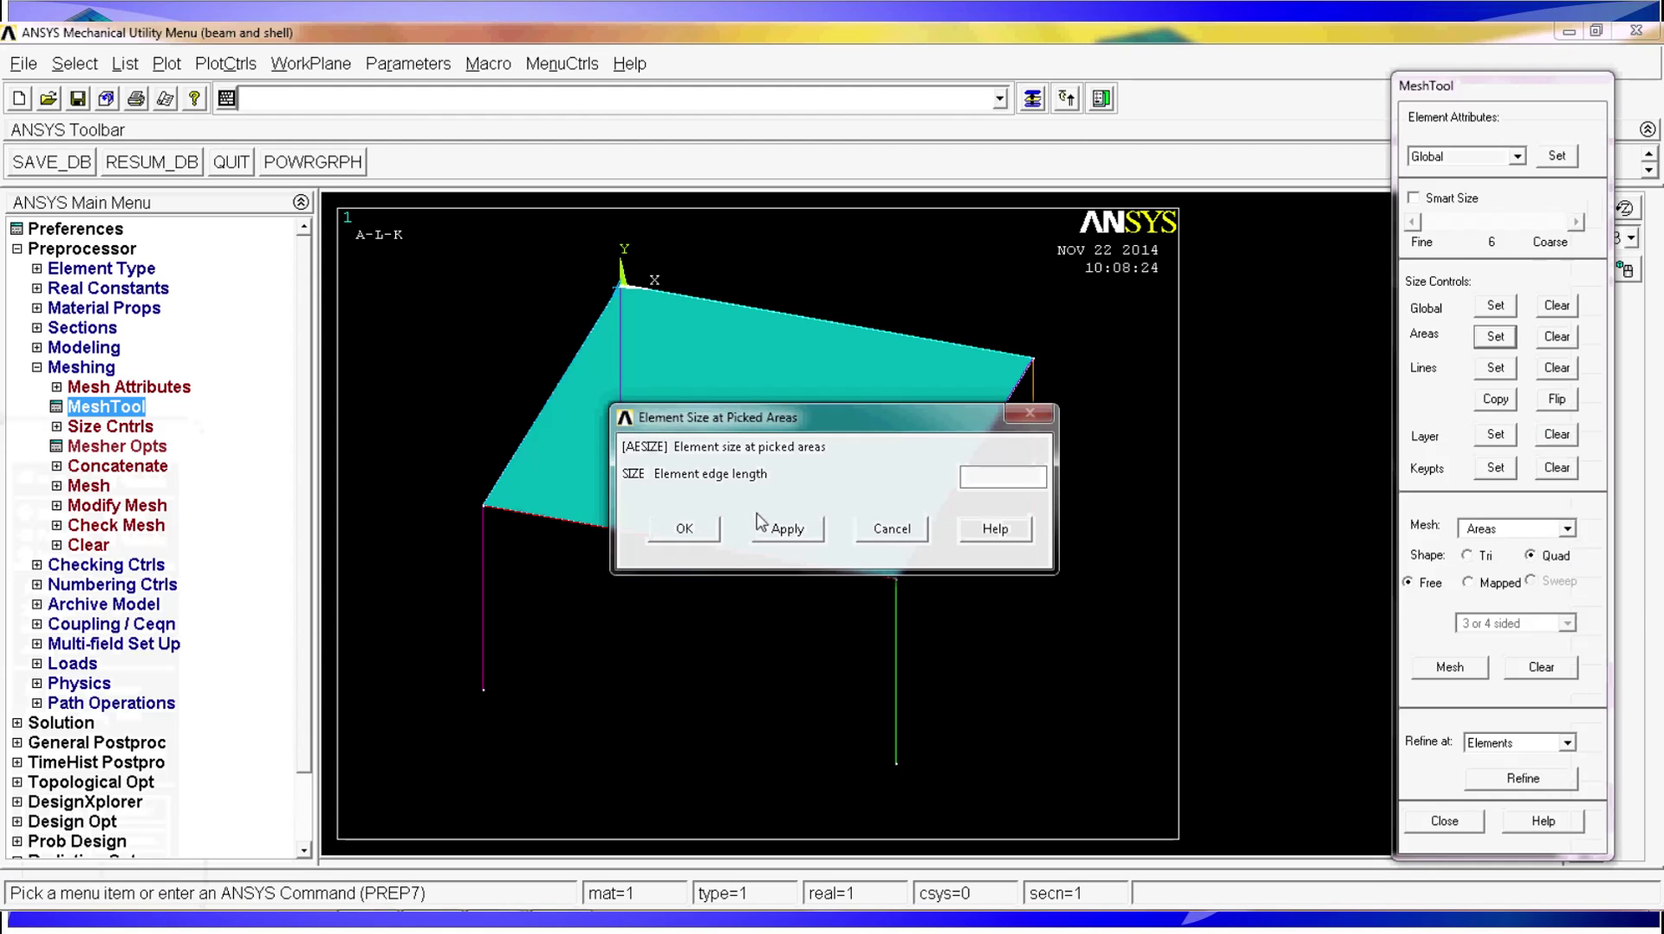
pyautogui.write('0.25')
pyautogui.click(684, 528)
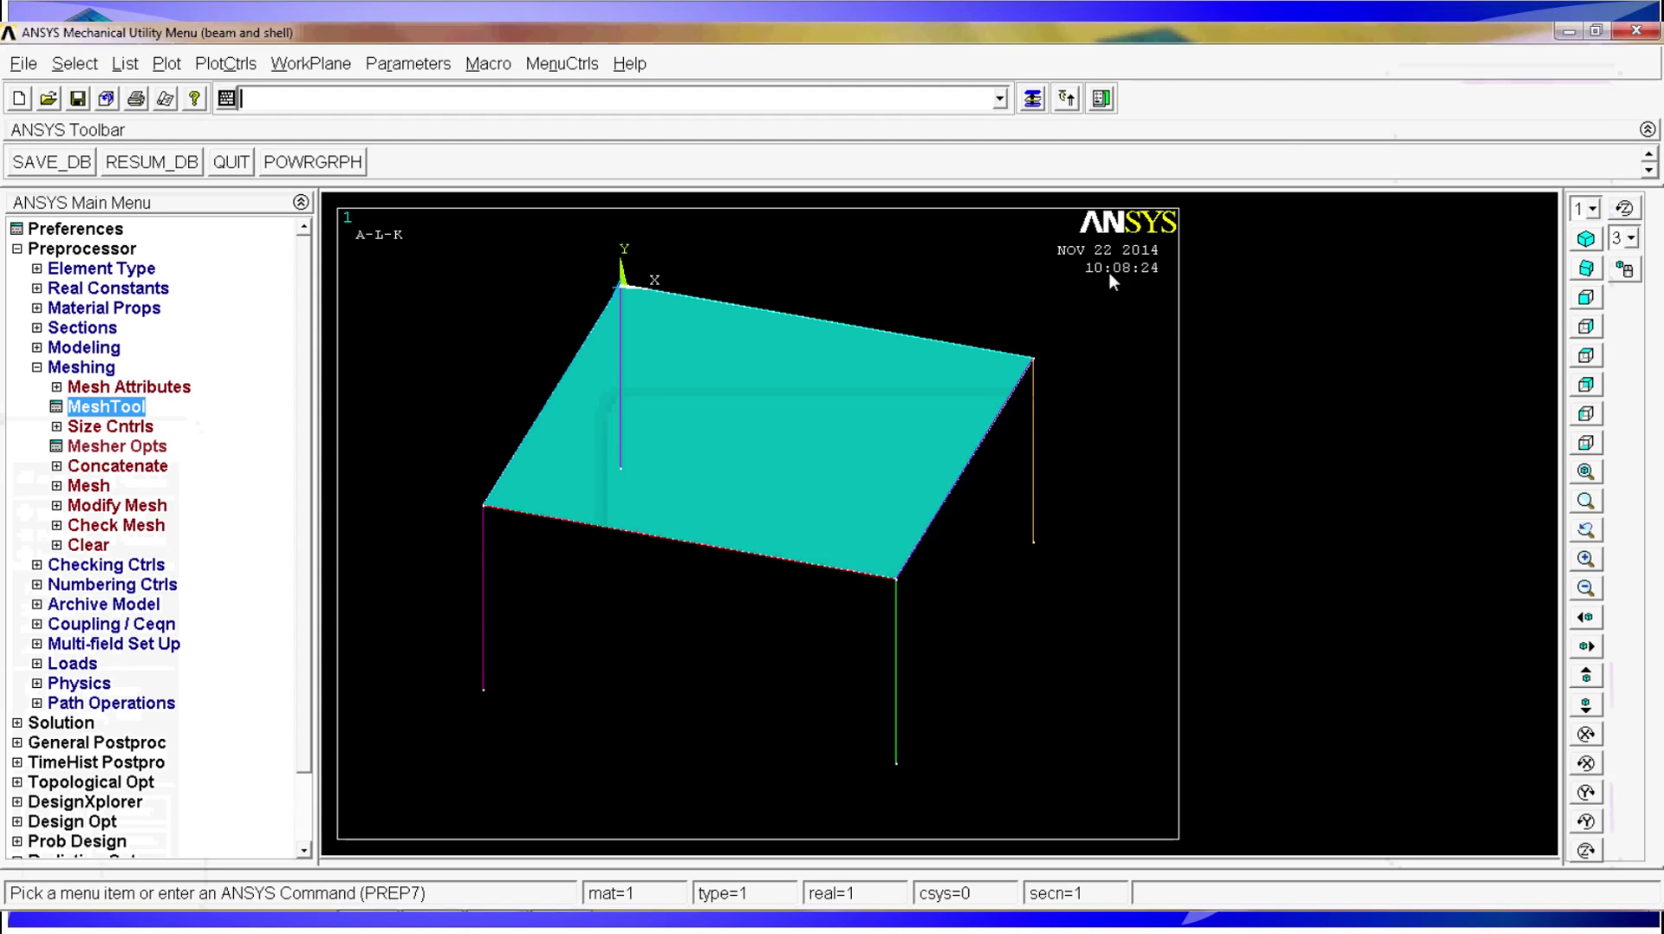
# Mesh the square tabletop area with mapped quad elements, and replot all entities with the gplot command
pyautogui.click(1032, 99)
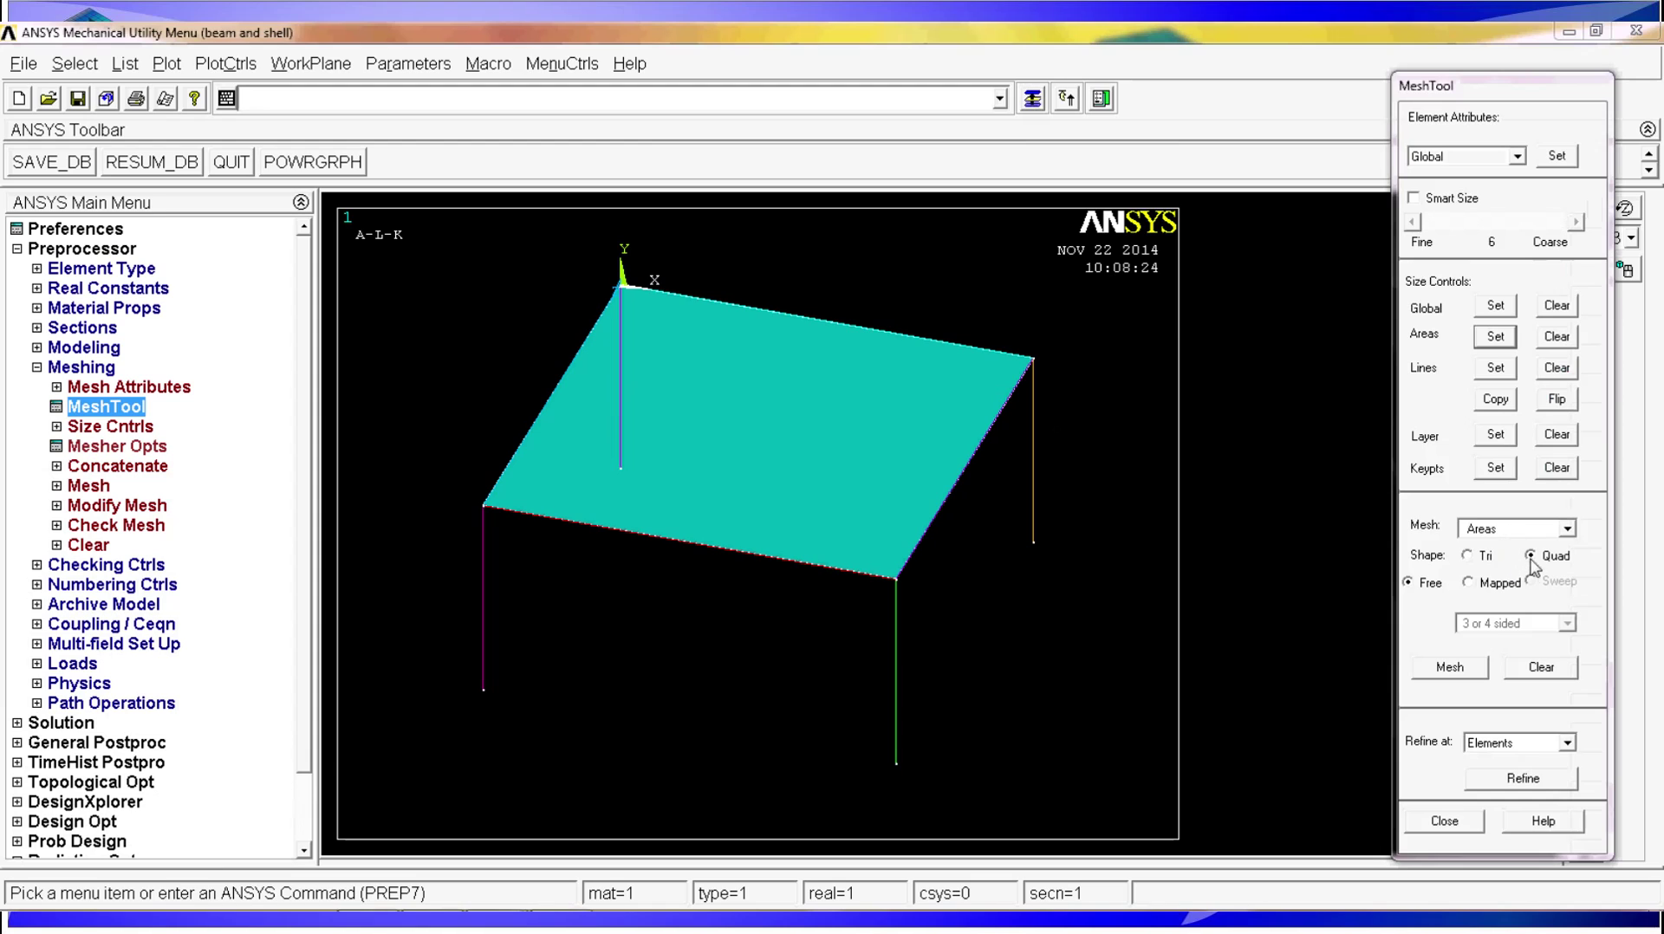
pyautogui.click(1496, 588)
pyautogui.click(1448, 669)
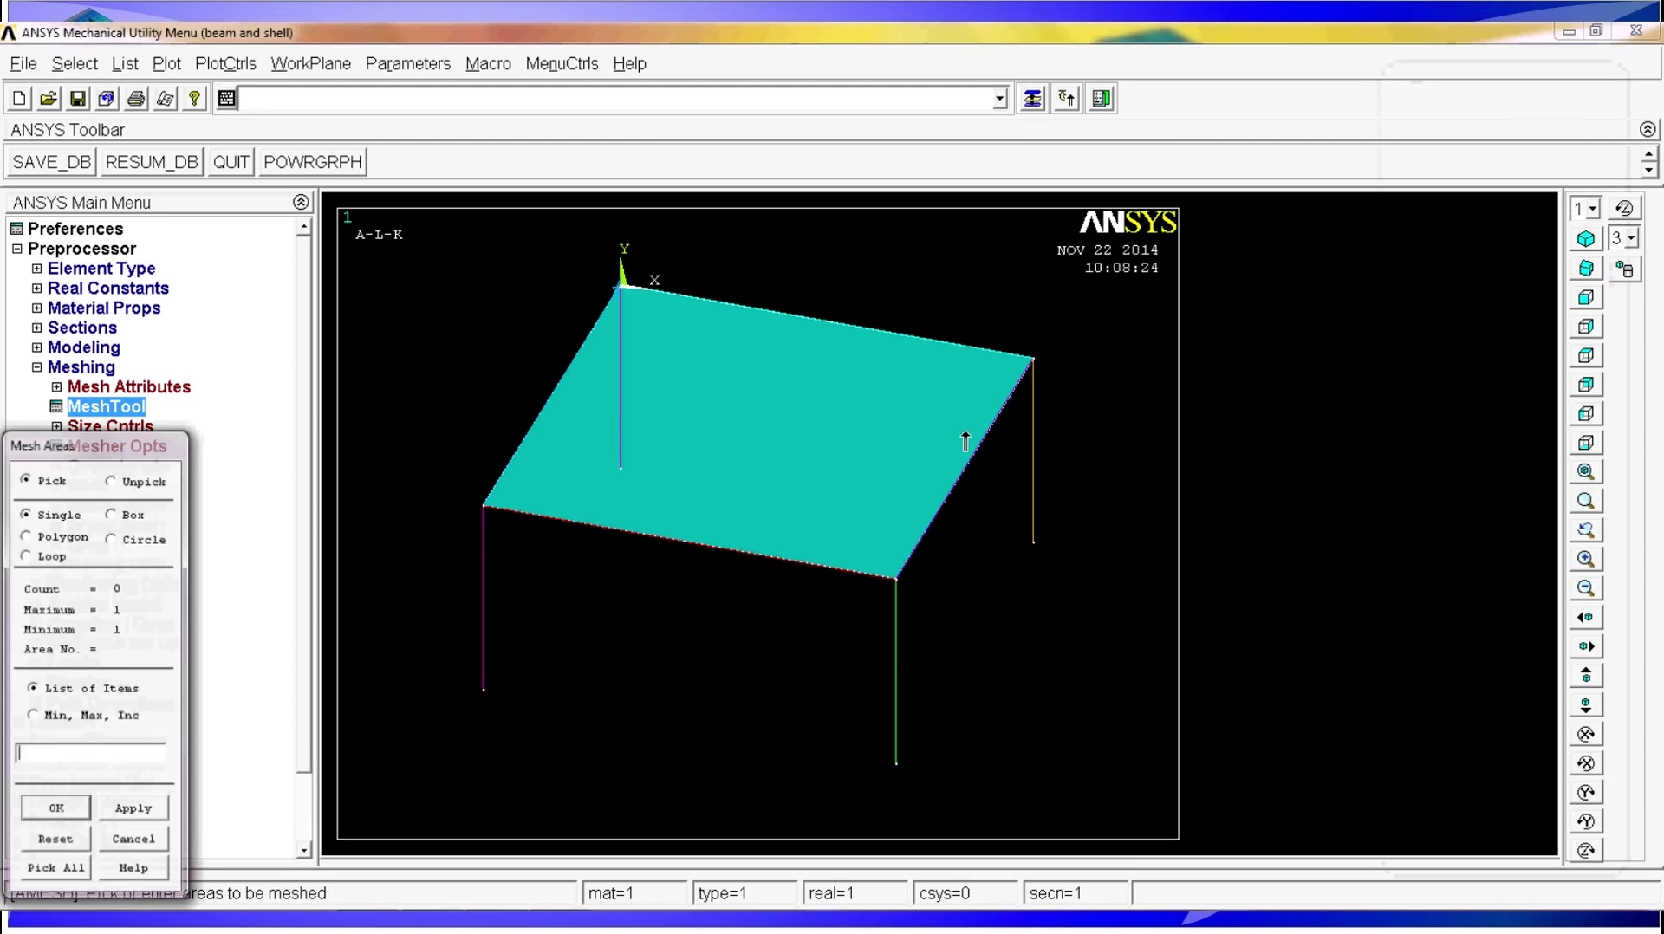
pyautogui.click(854, 428)
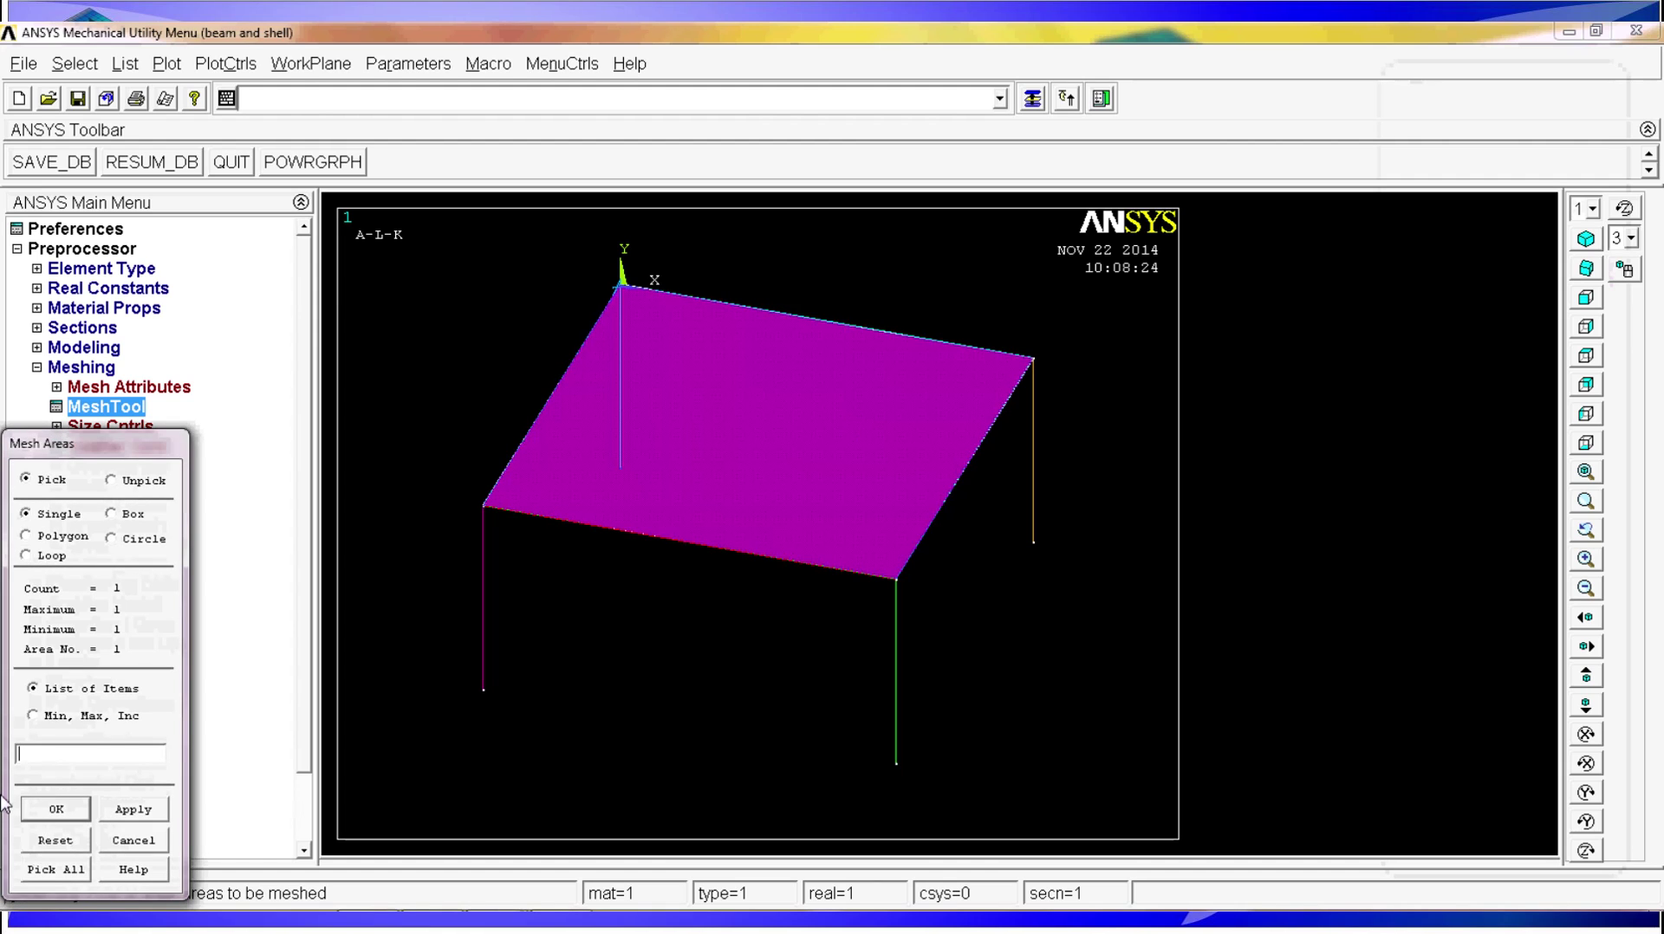
pyautogui.click(53, 810)
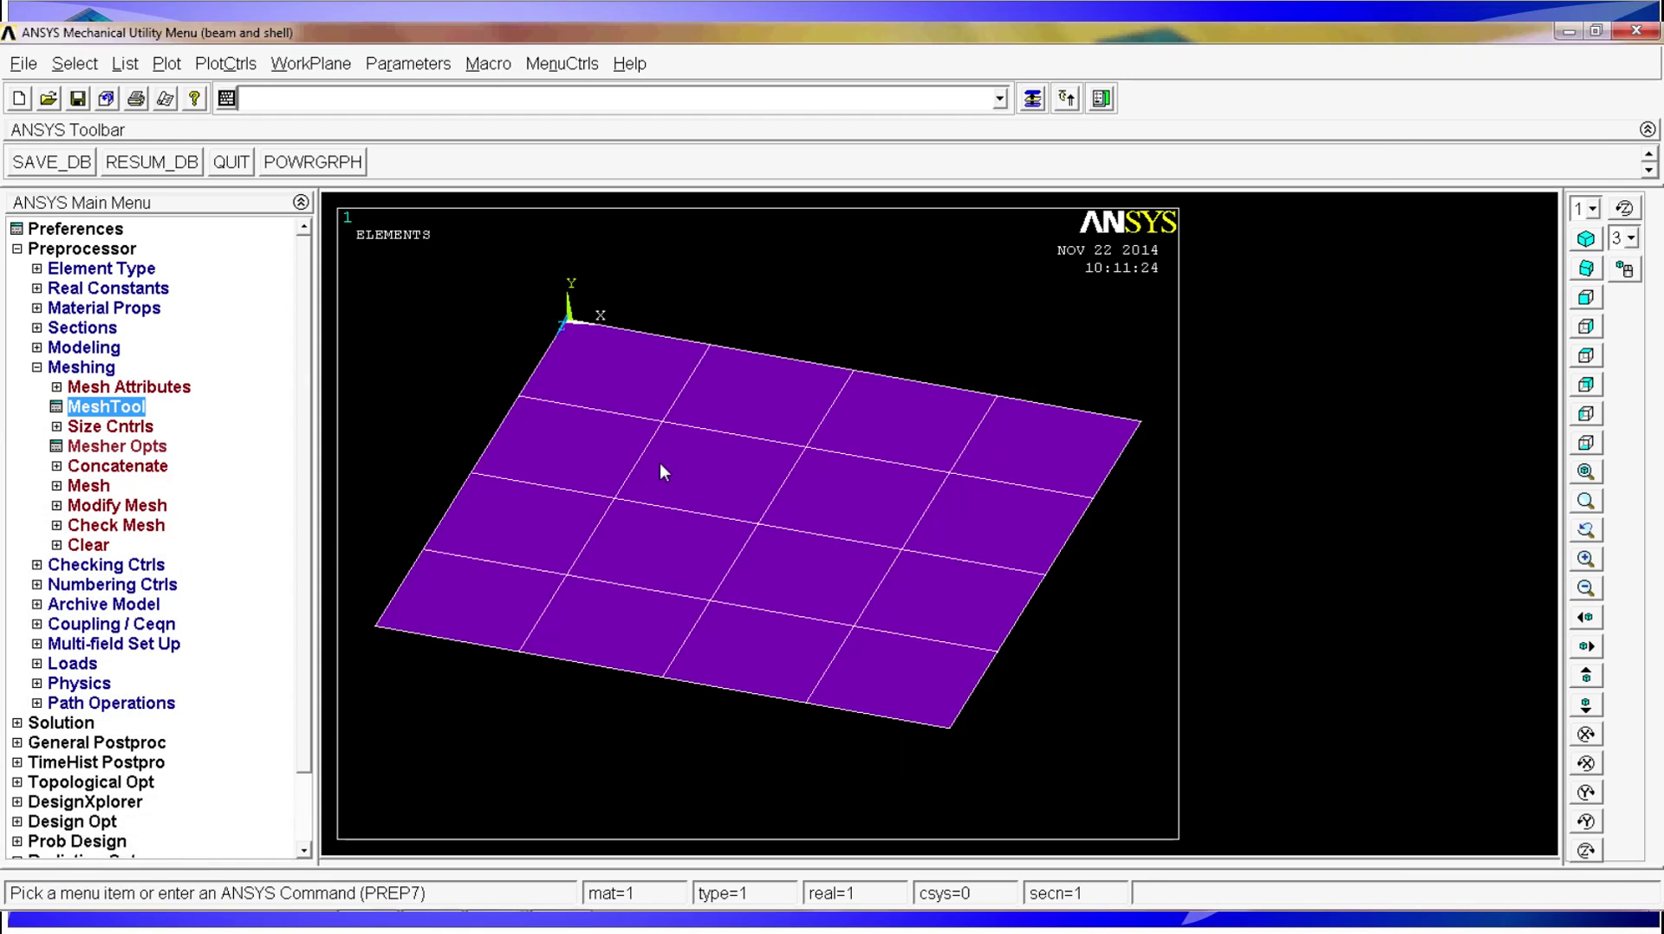
pyautogui.write('gplot')
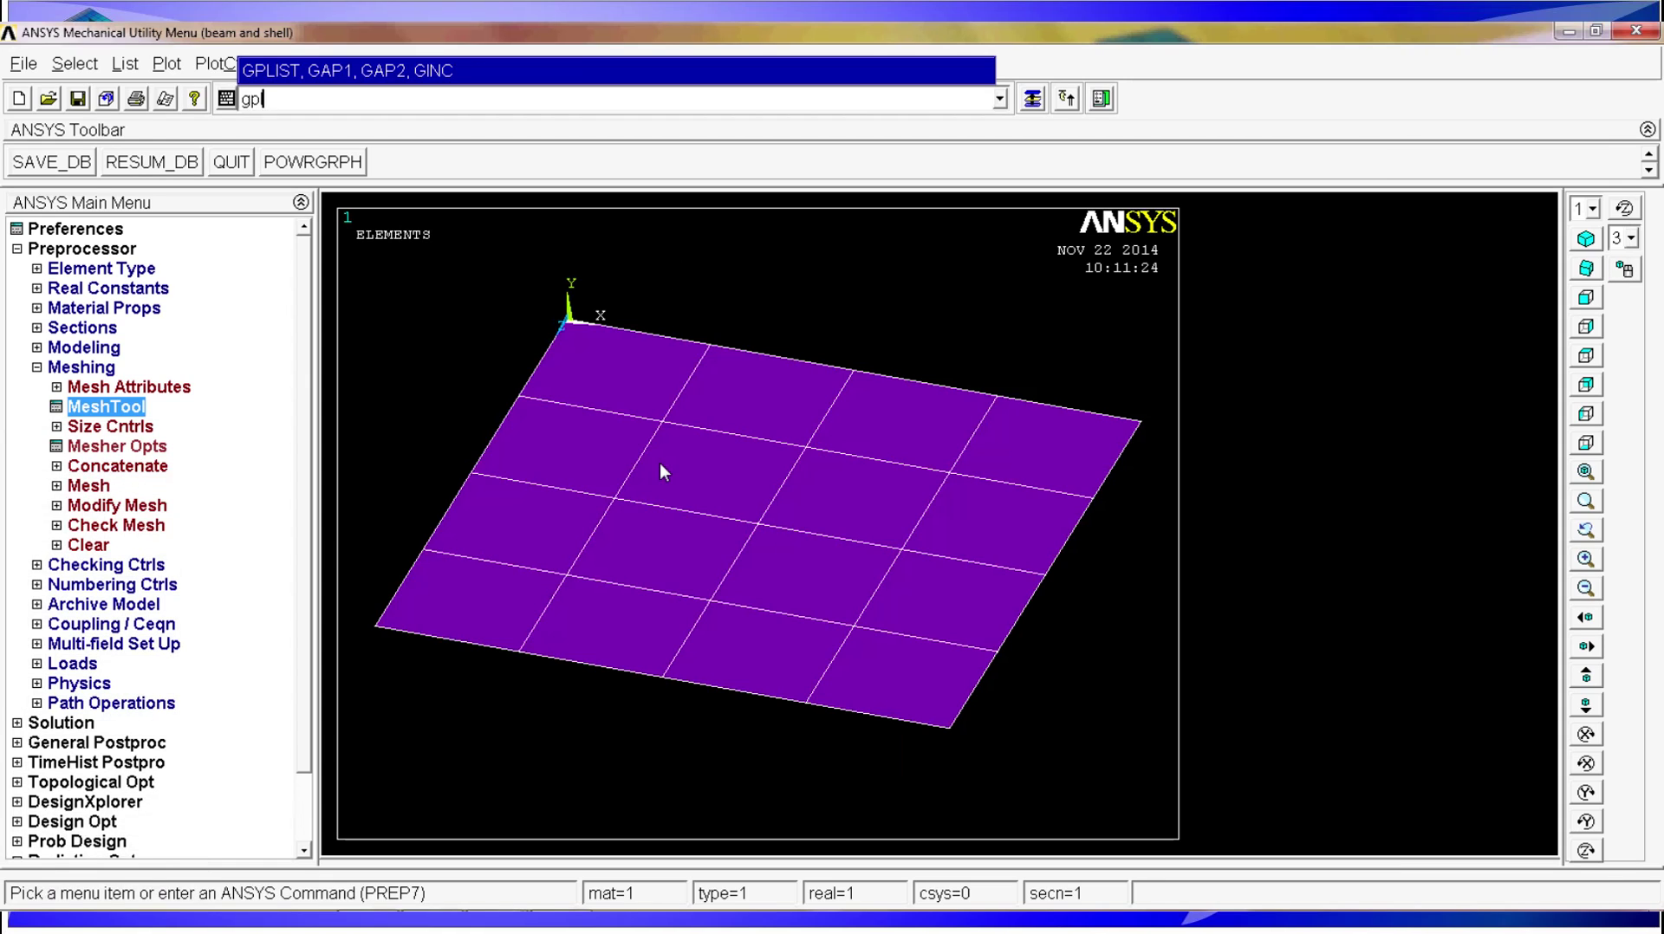
pyautogui.press('Return')
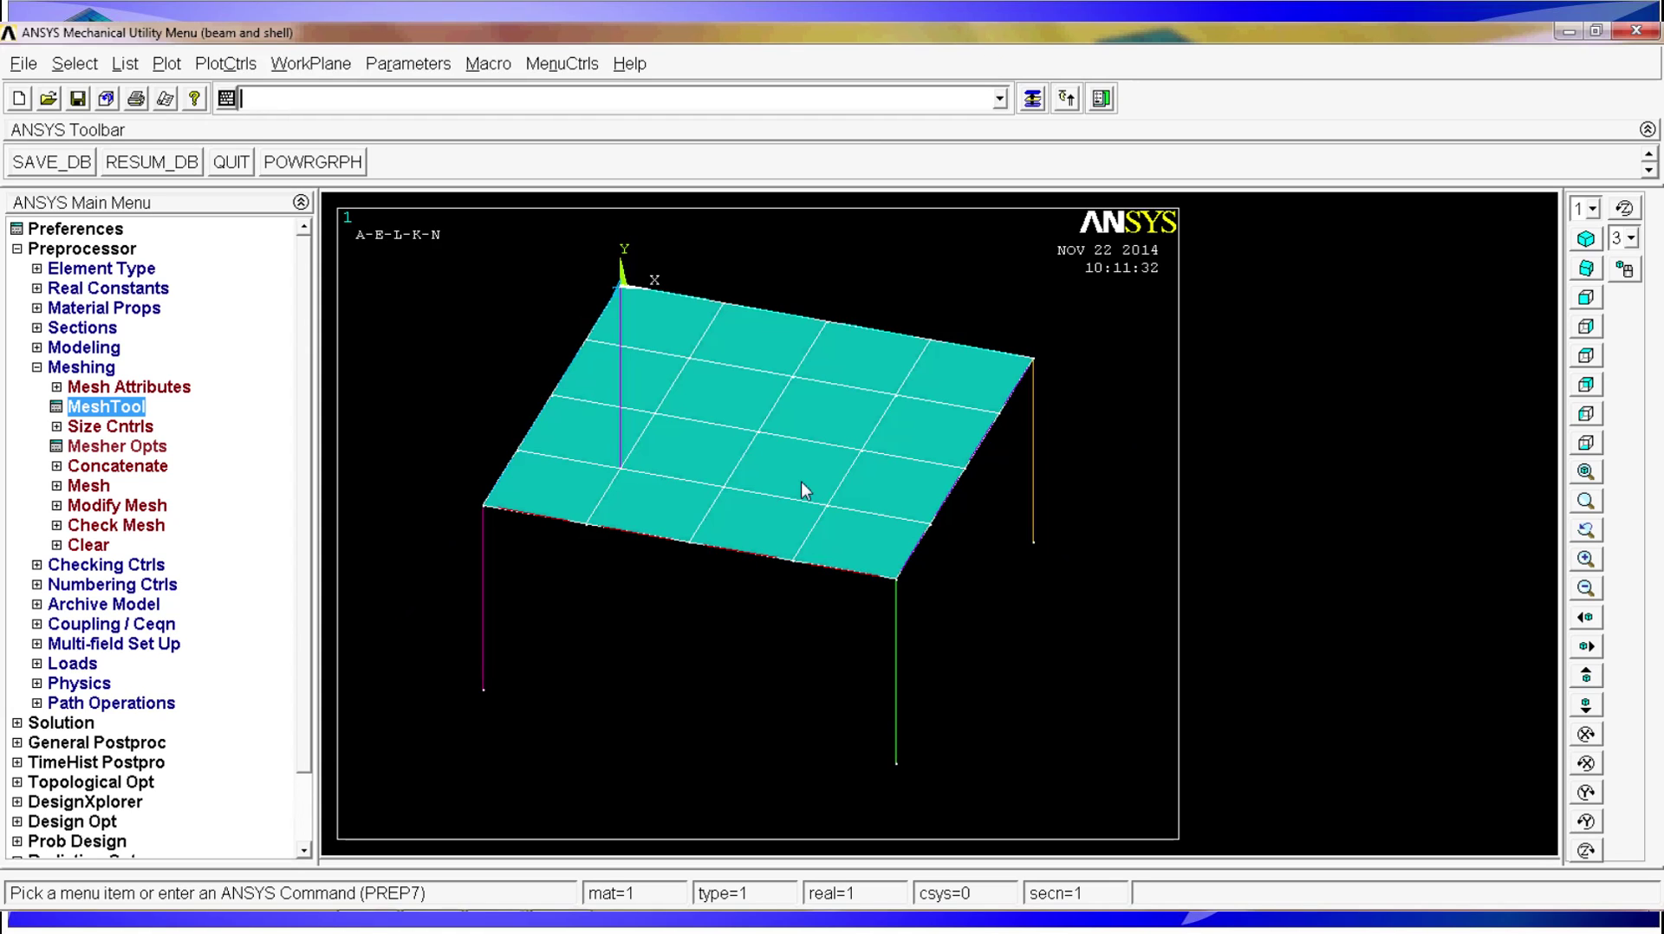
# Plot only the lines and mesh the four vertical leg lines
pyautogui.click(166, 65)
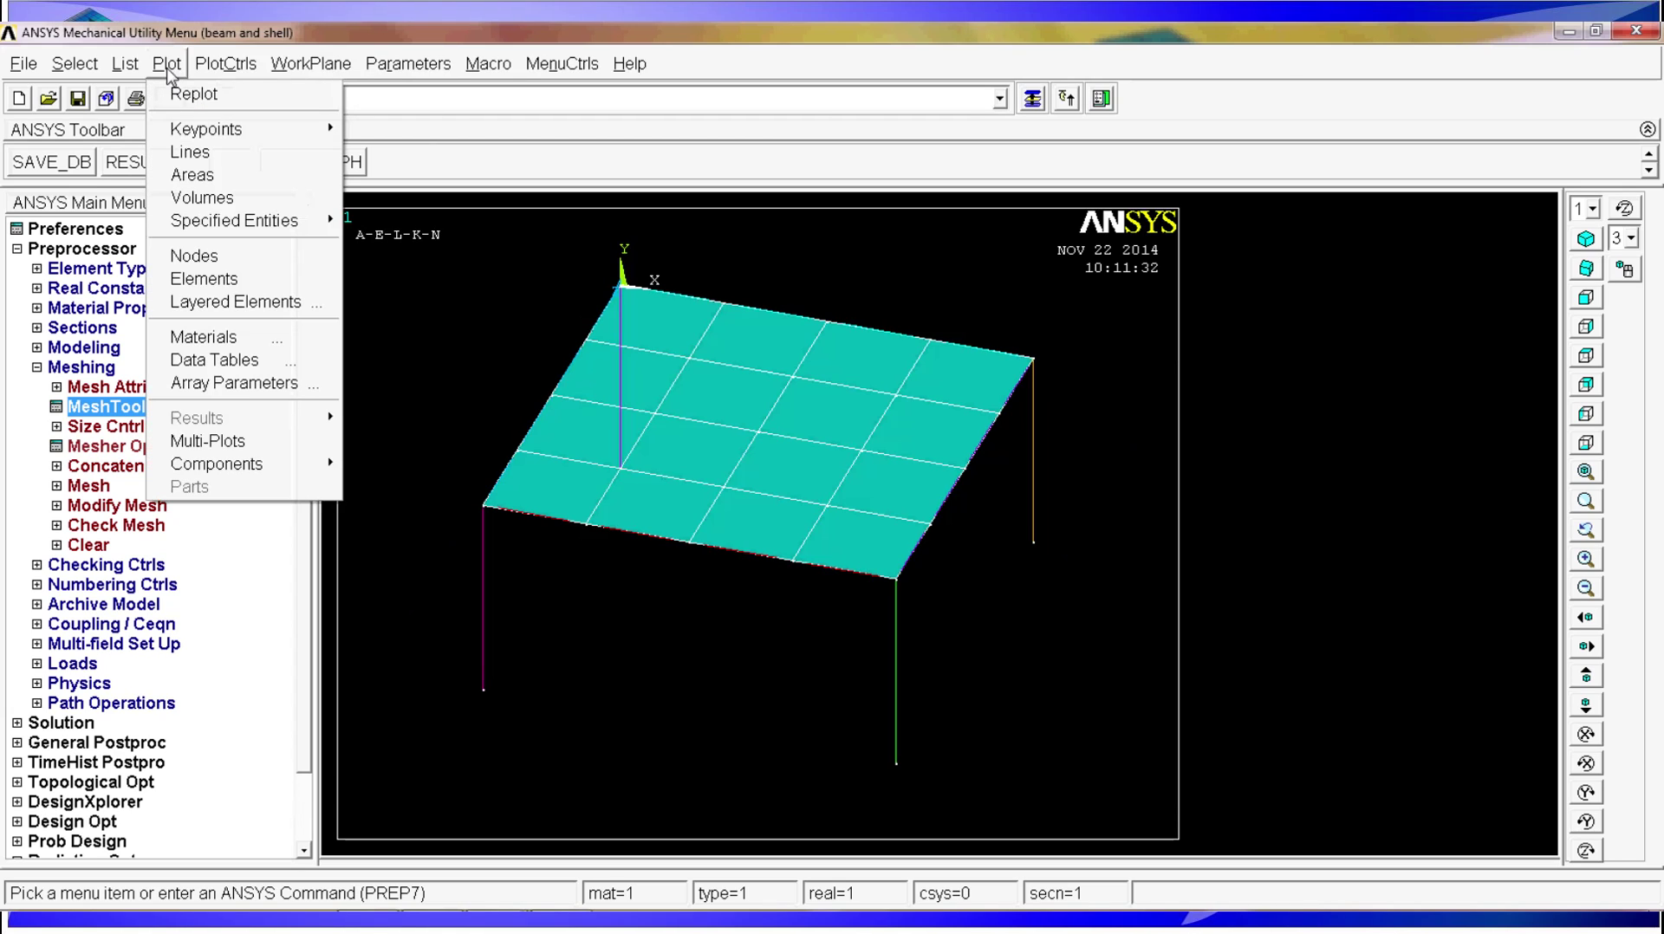
pyautogui.click(250, 156)
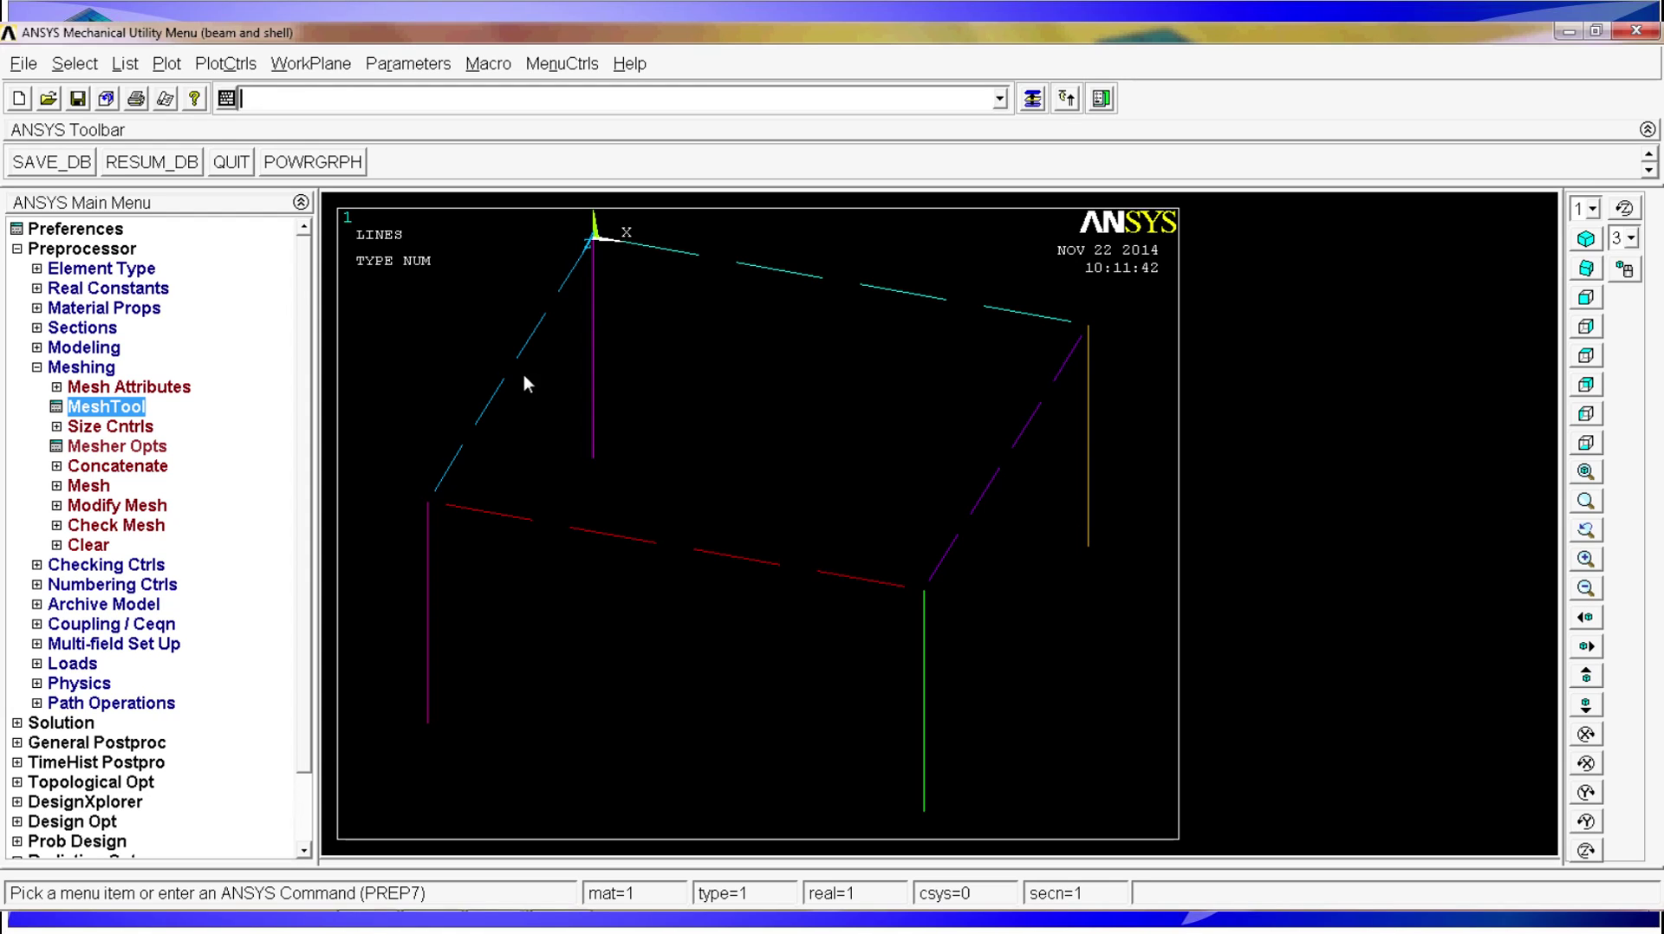
pyautogui.click(133, 412)
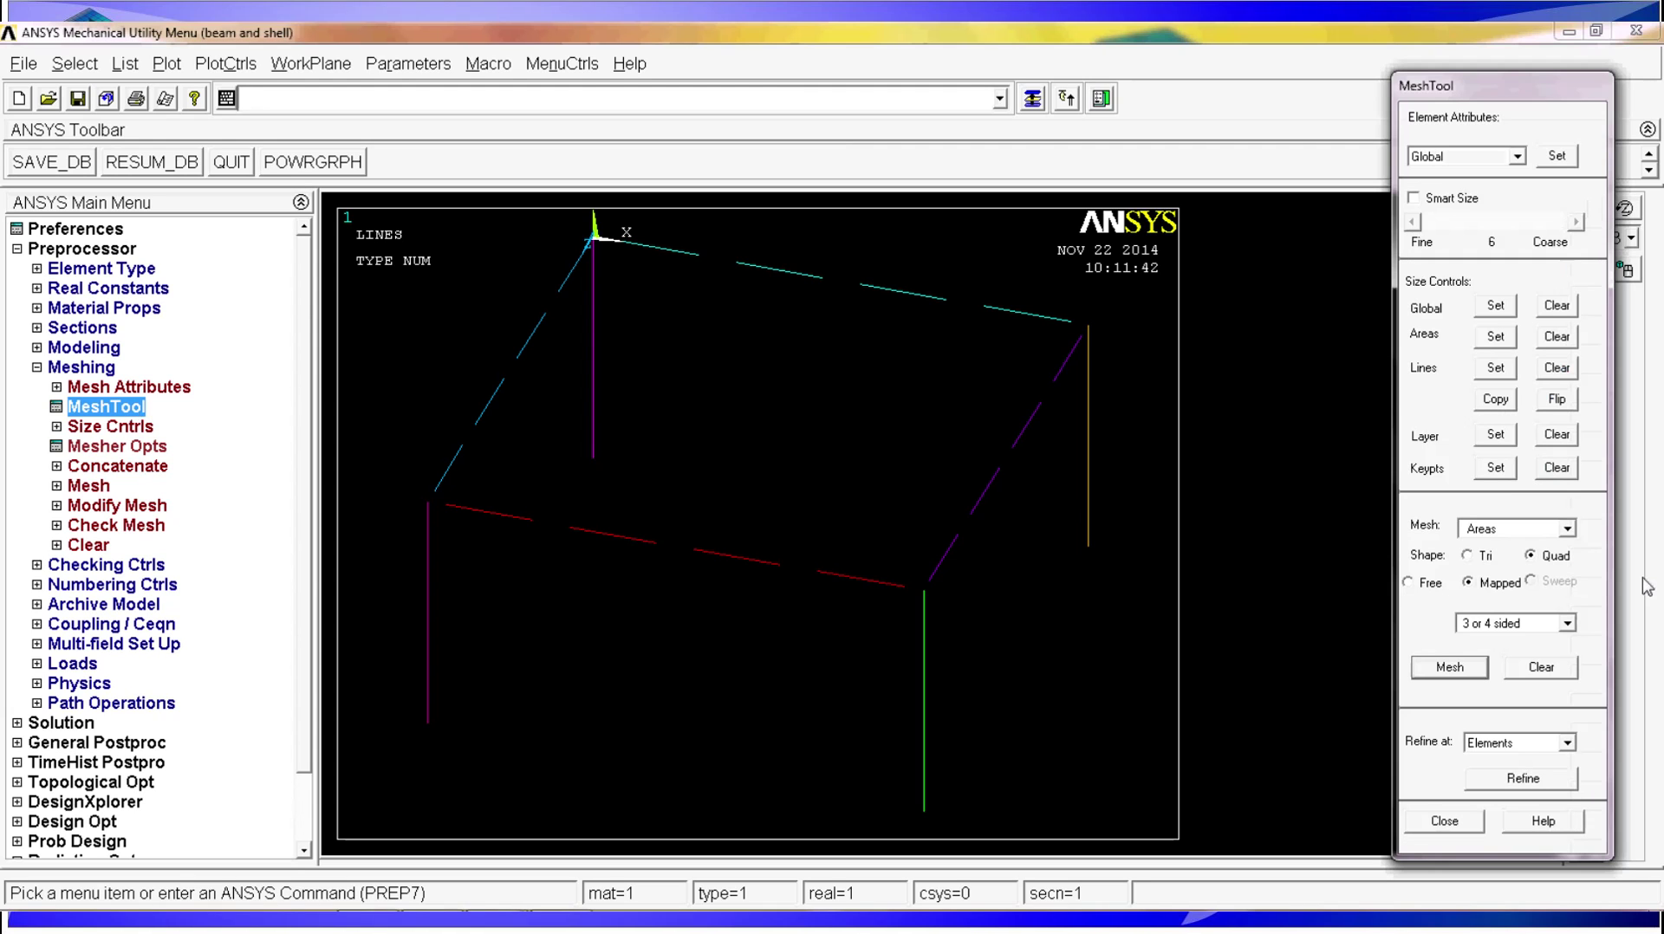
pyautogui.click(1515, 530)
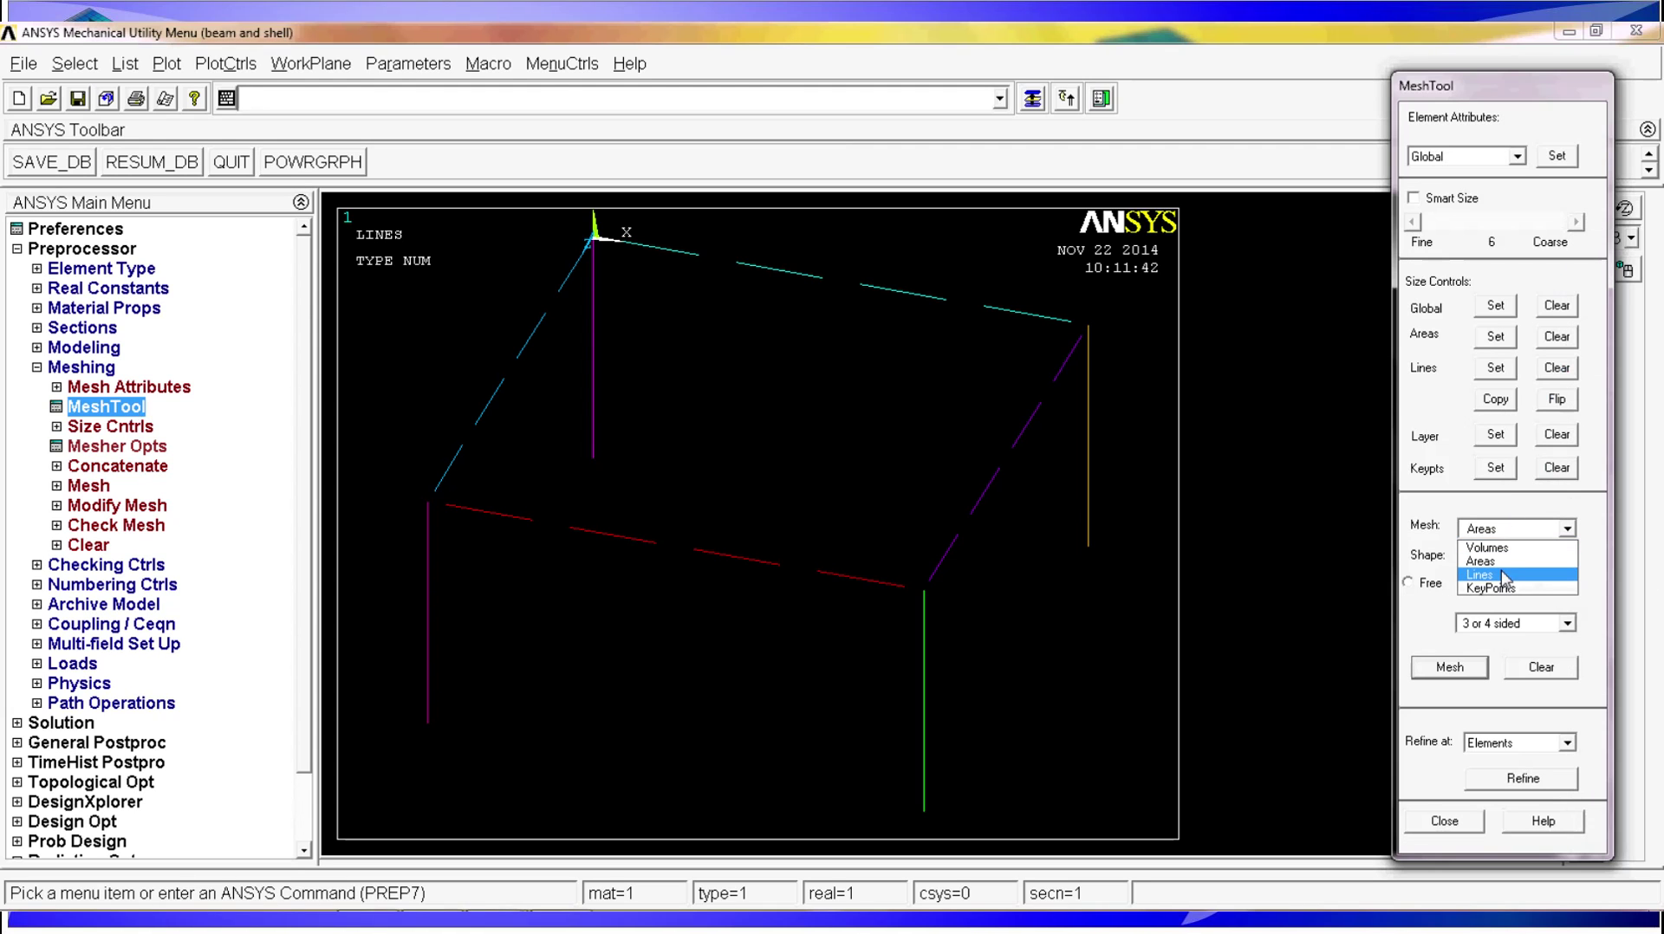
pyautogui.click(1486, 571)
pyautogui.click(1450, 672)
pyautogui.click(401, 612)
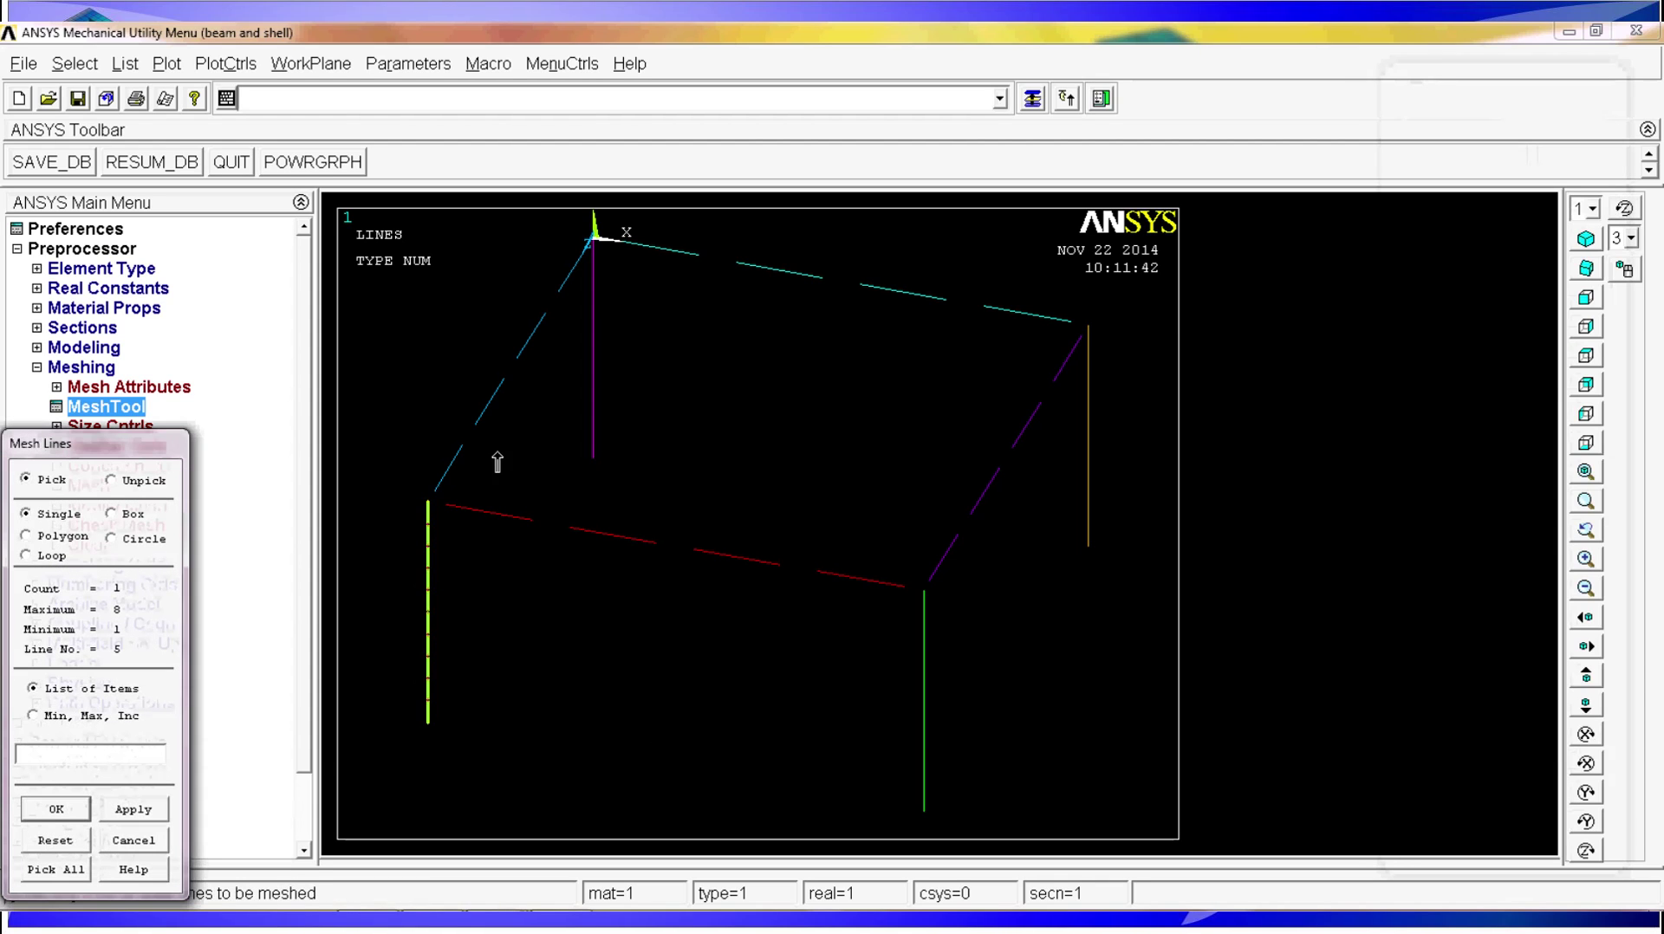
pyautogui.click(593, 360)
pyautogui.click(1085, 453)
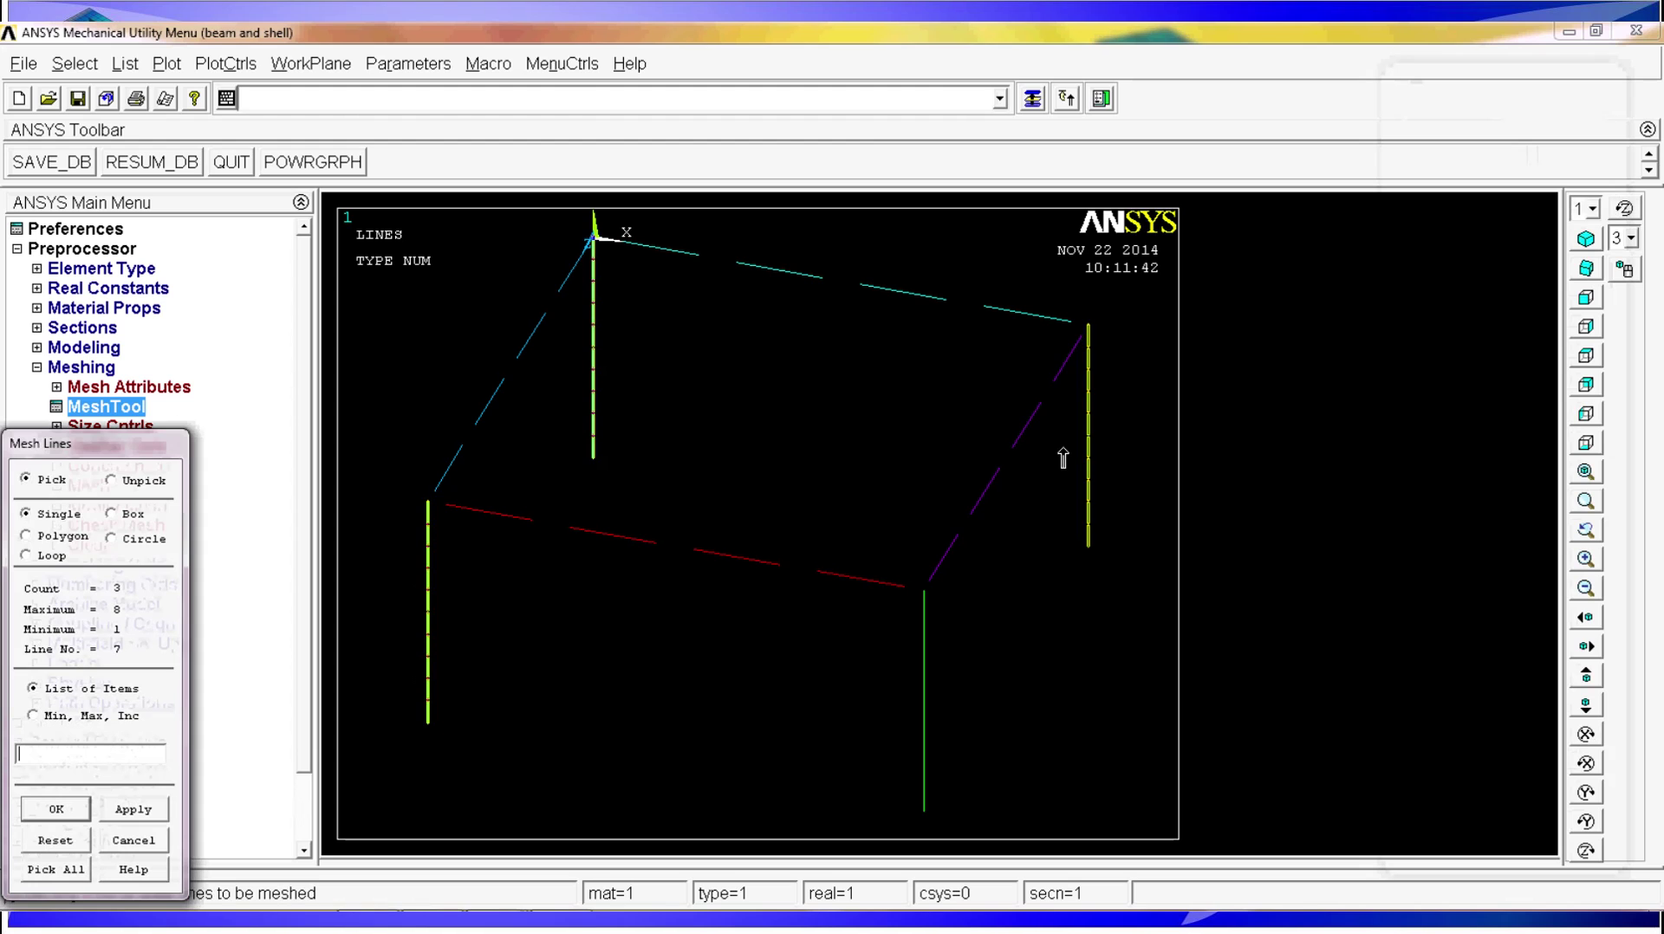
pyautogui.click(922, 686)
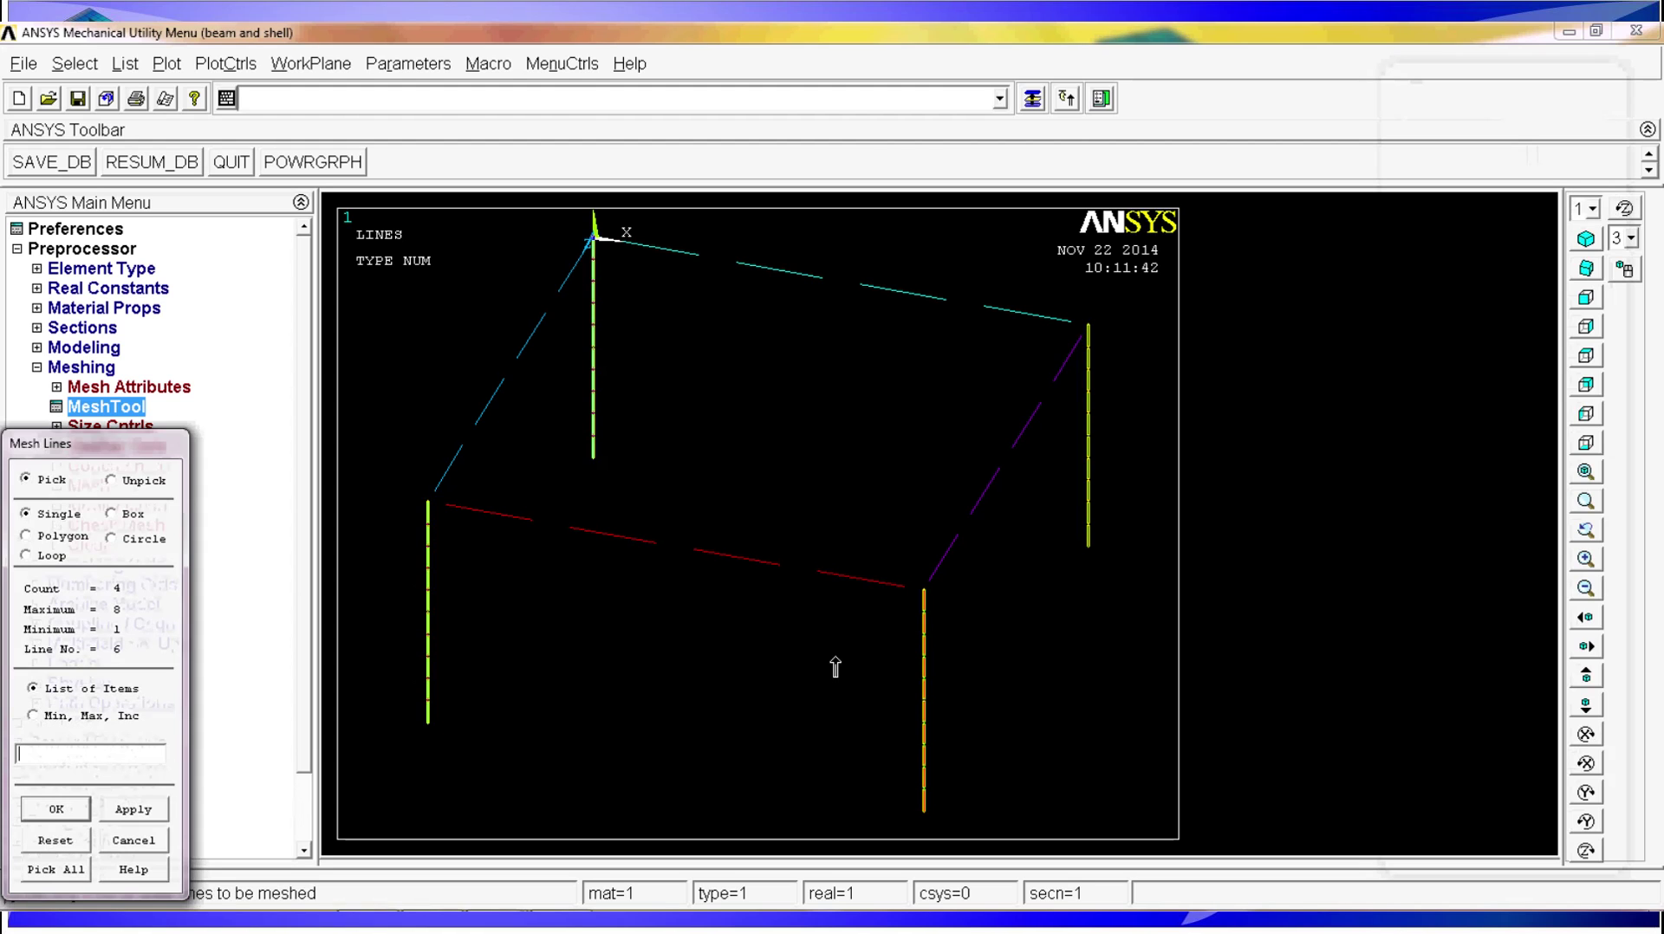
pyautogui.click(56, 808)
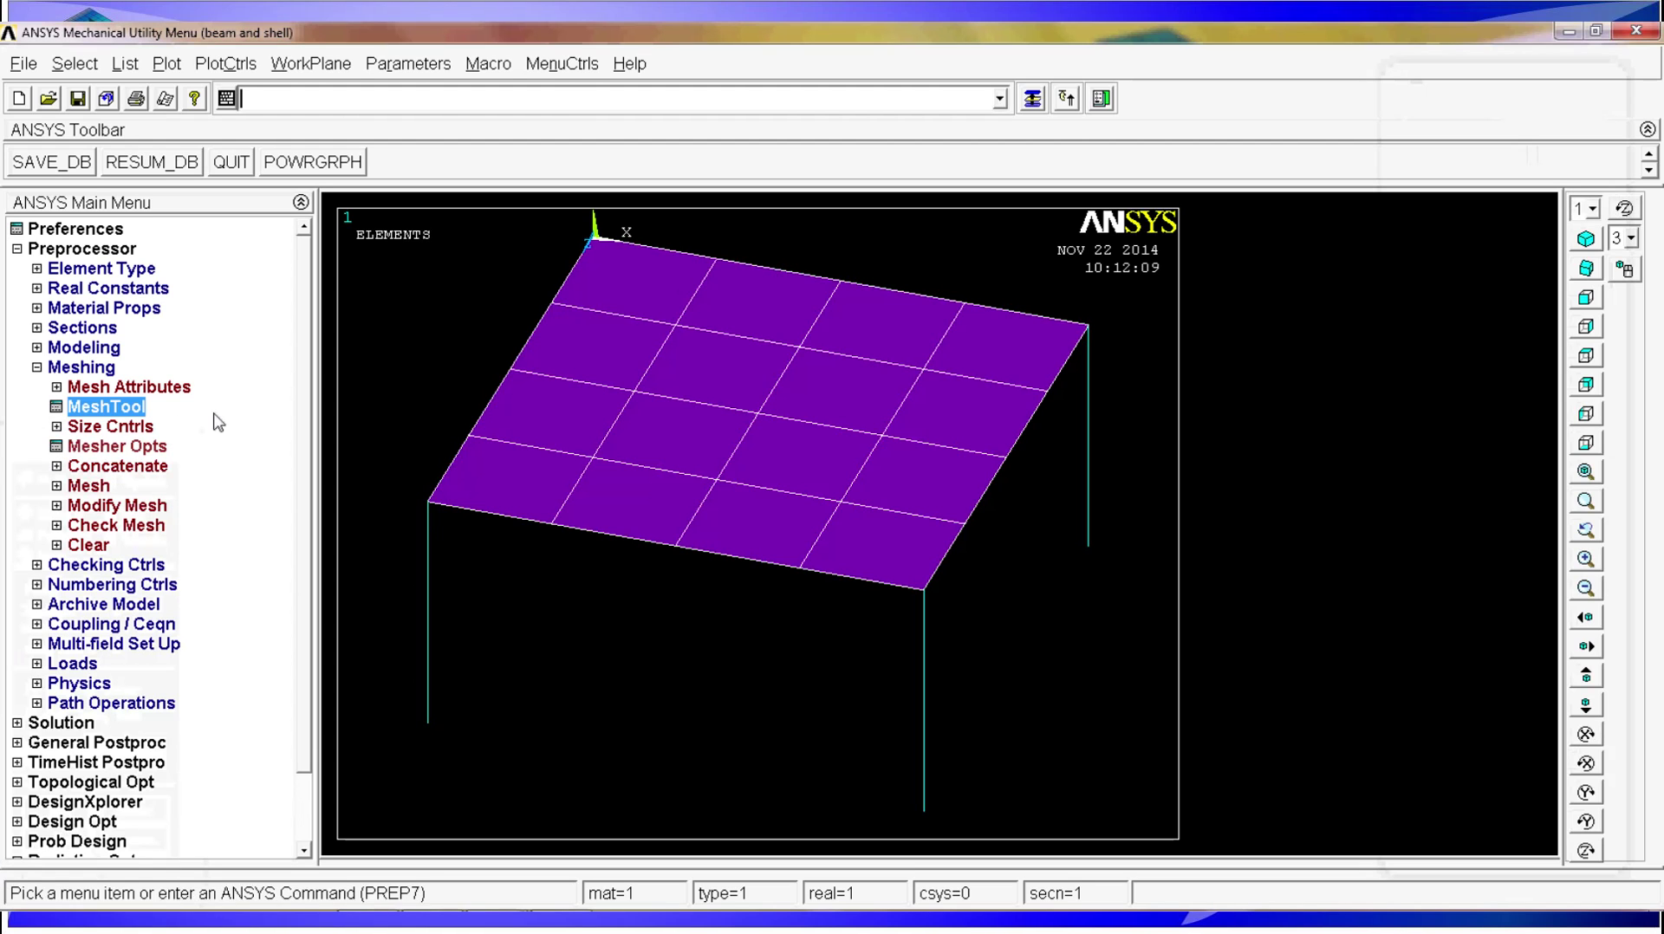
# Examine the meshed table by plotting its lines, elements and nodes in turn, ending with the element plot
pyautogui.click(166, 65)
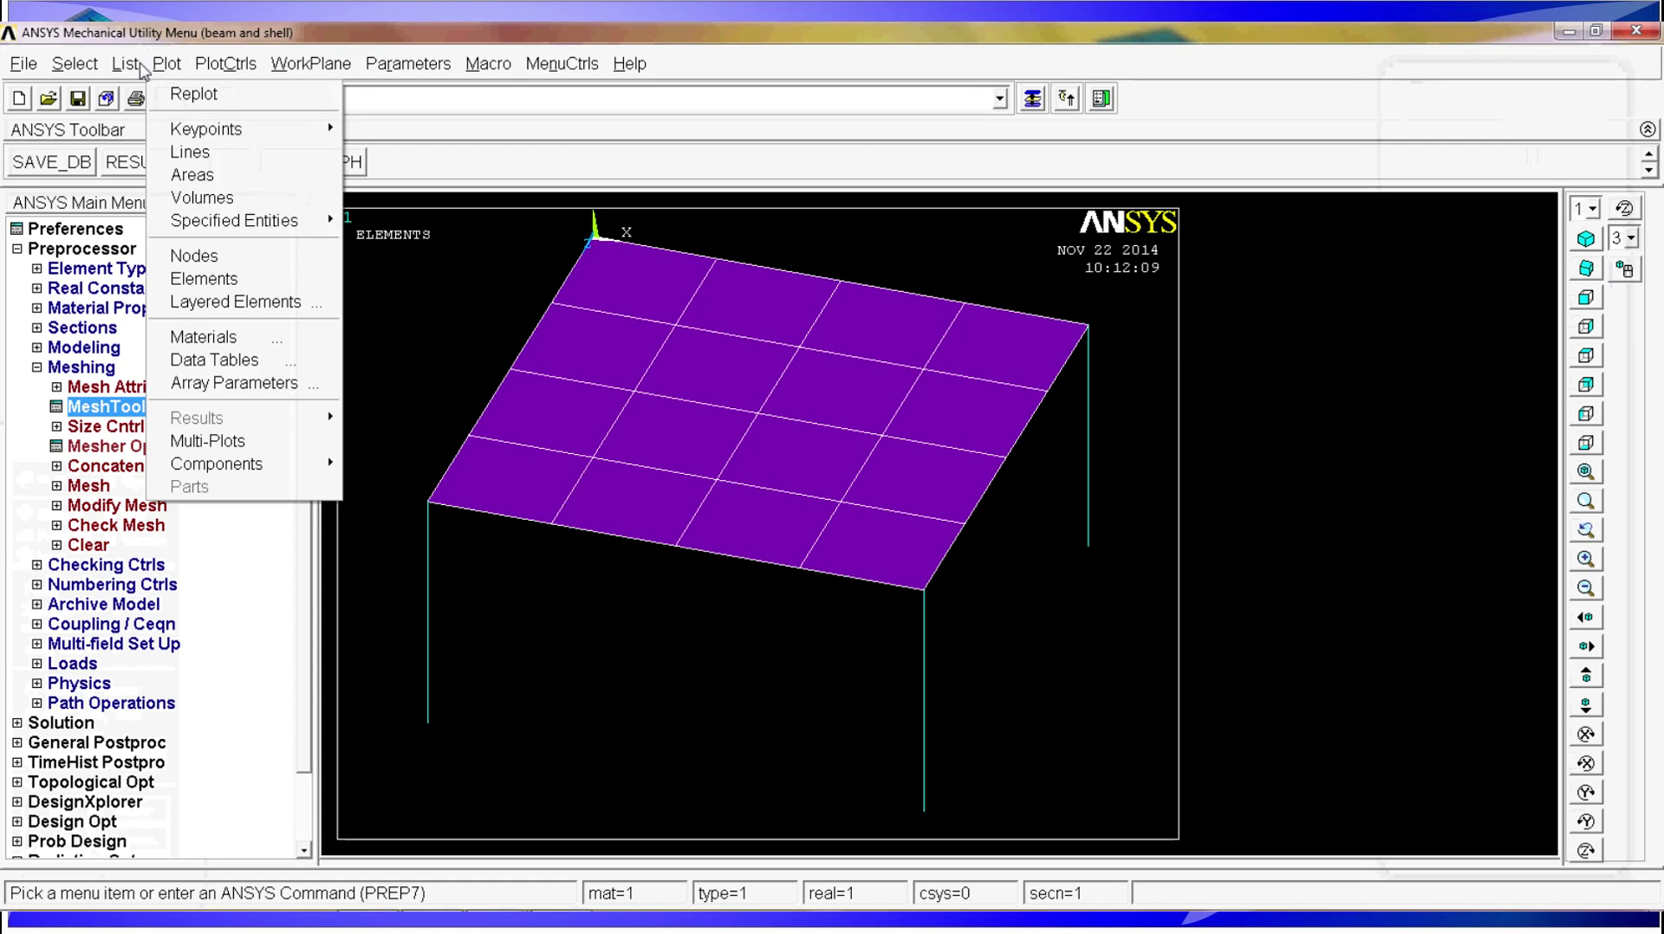
pyautogui.click(200, 152)
pyautogui.click(172, 65)
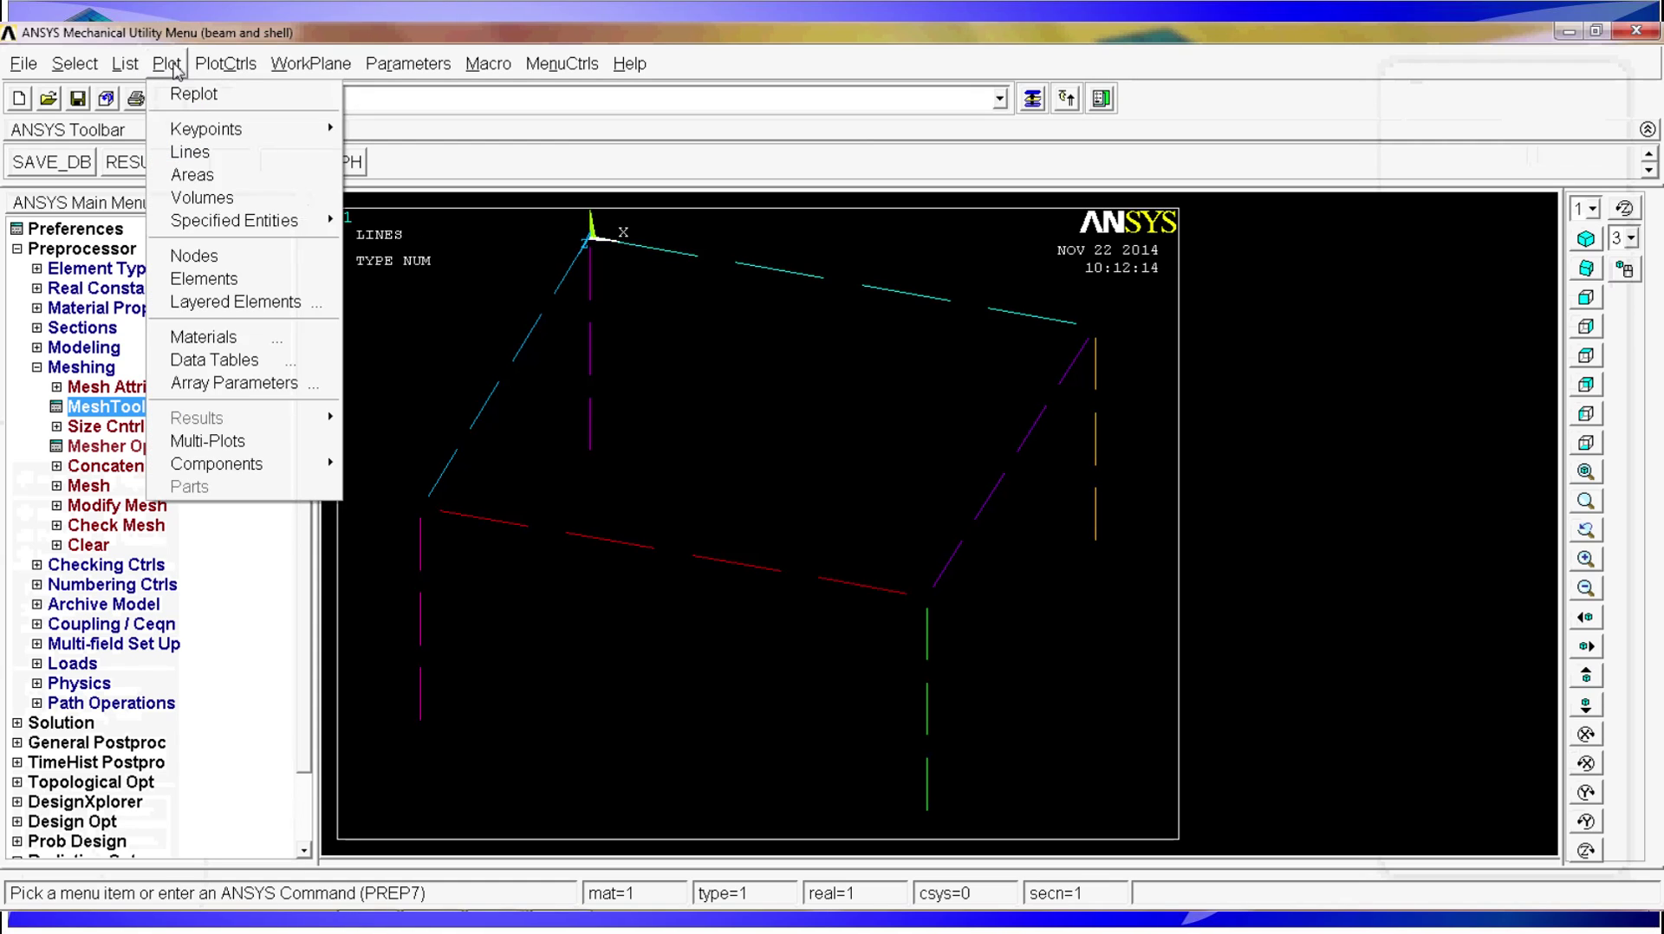
pyautogui.click(241, 278)
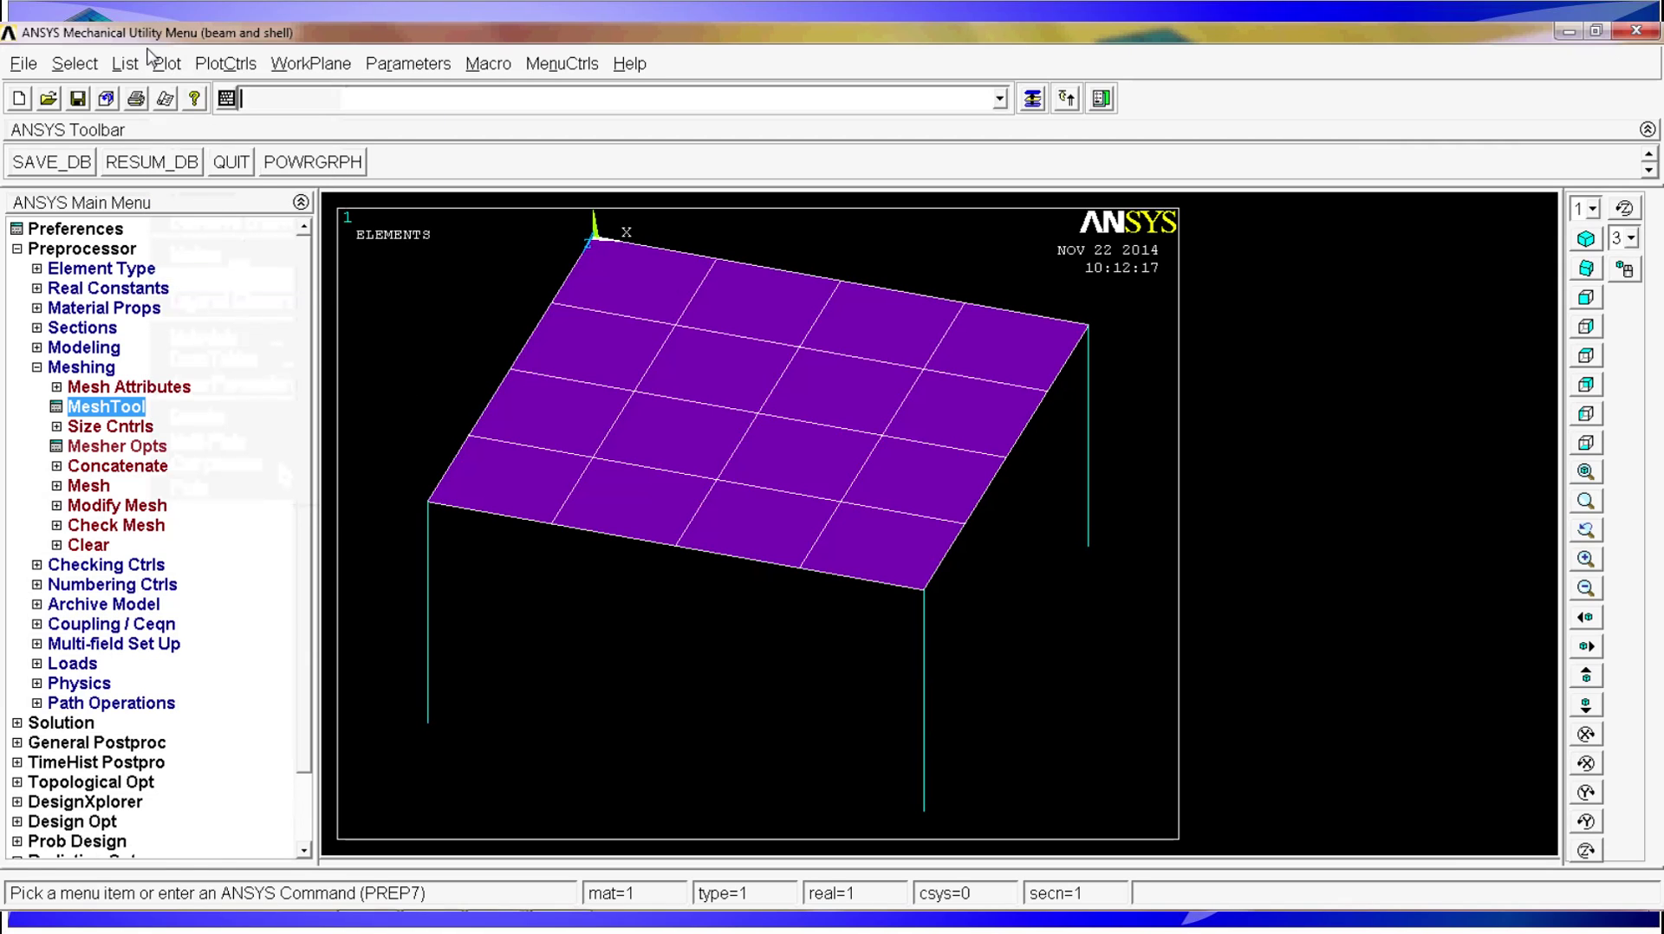
pyautogui.click(161, 63)
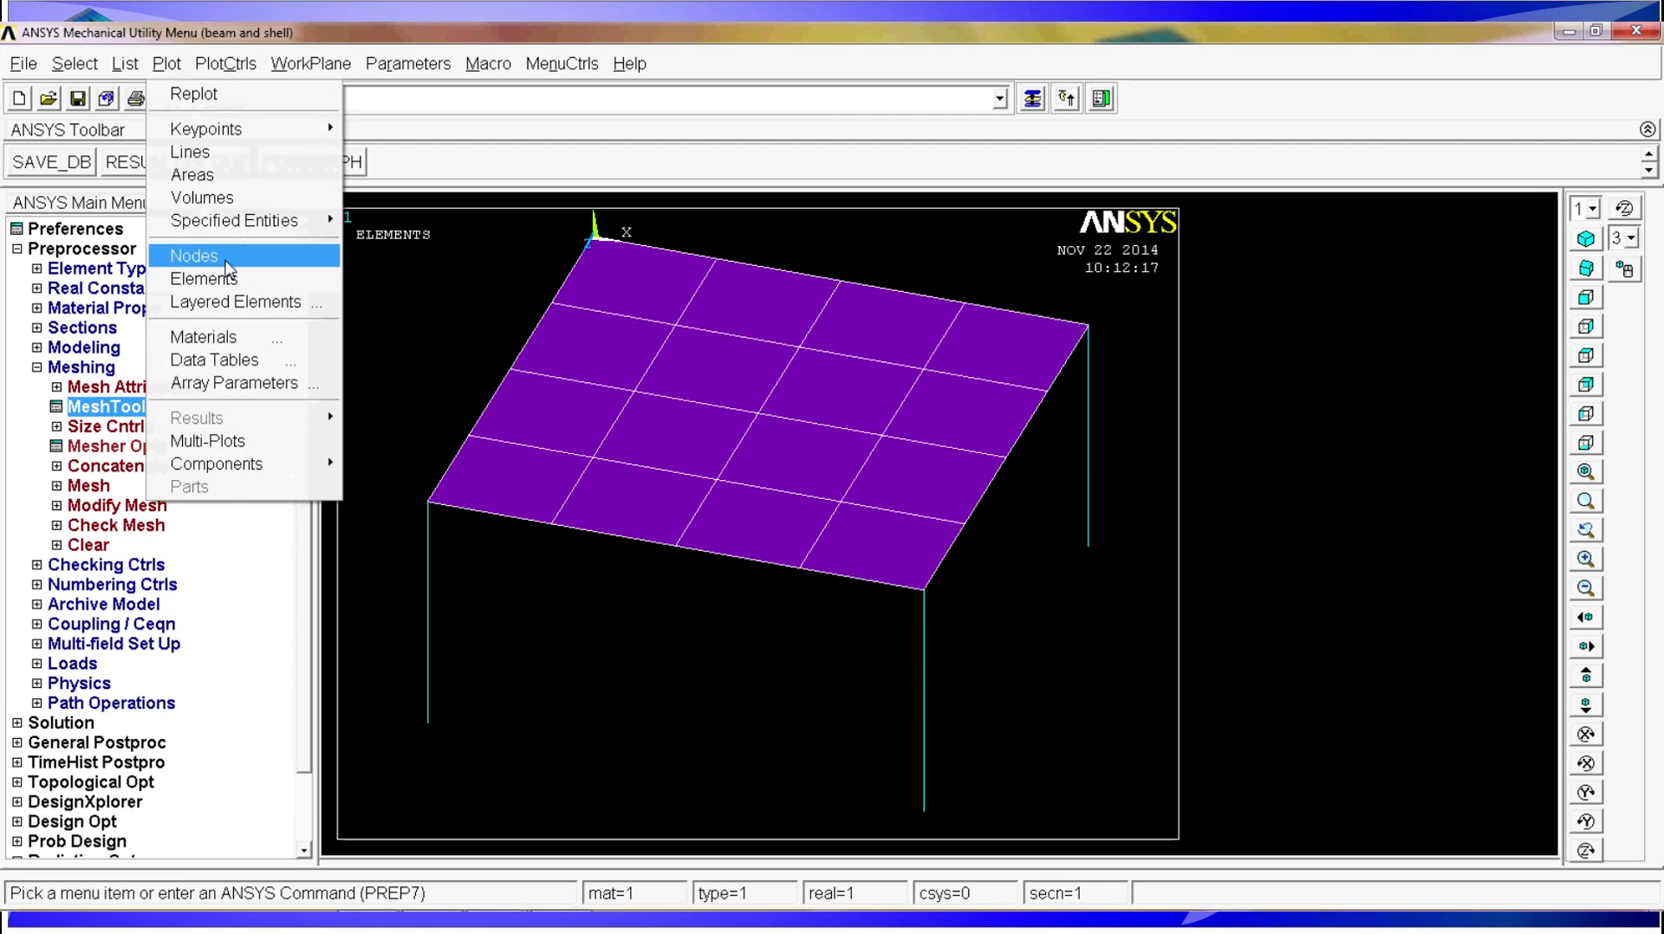
pyautogui.click(195, 256)
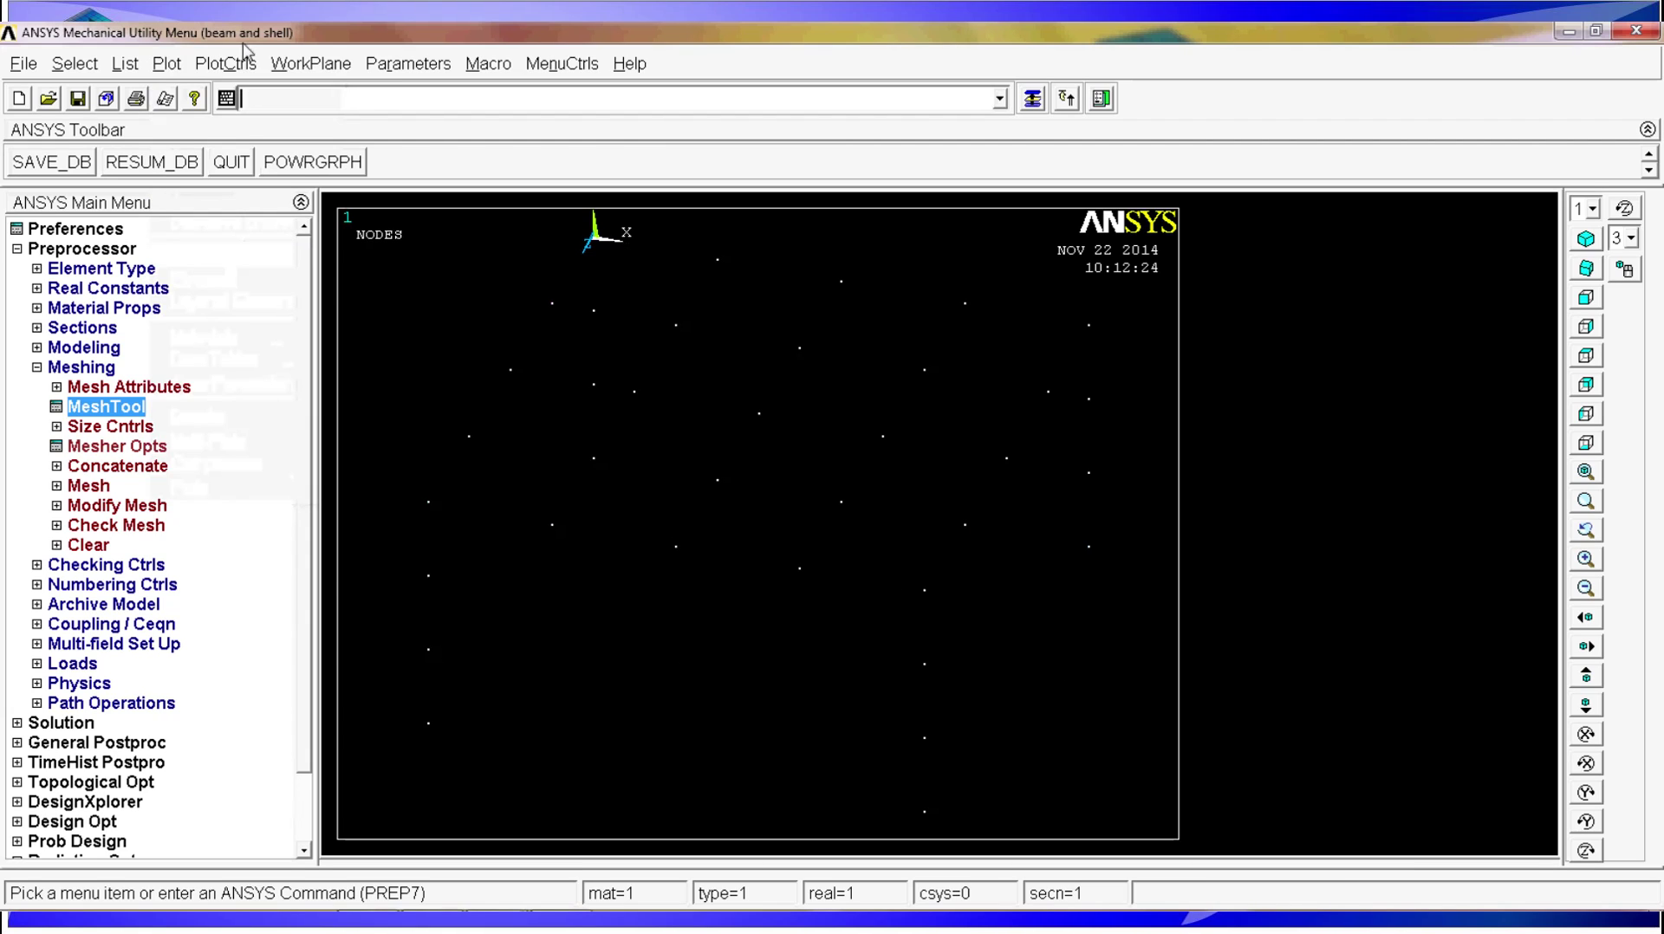
pyautogui.click(168, 64)
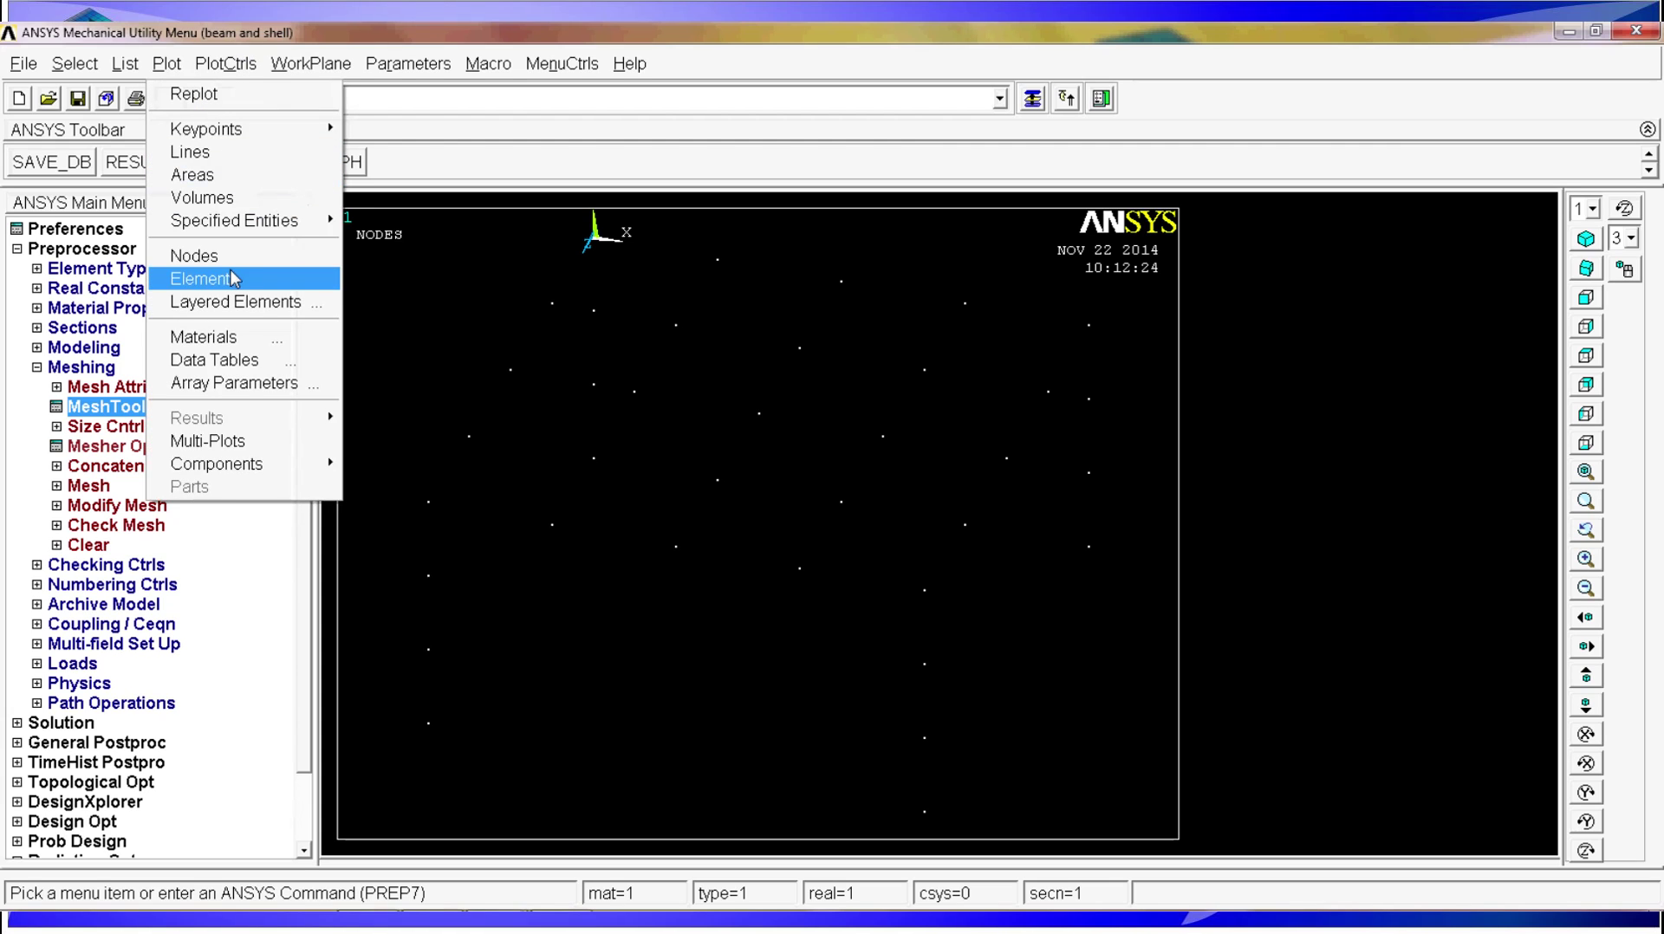
pyautogui.click(199, 278)
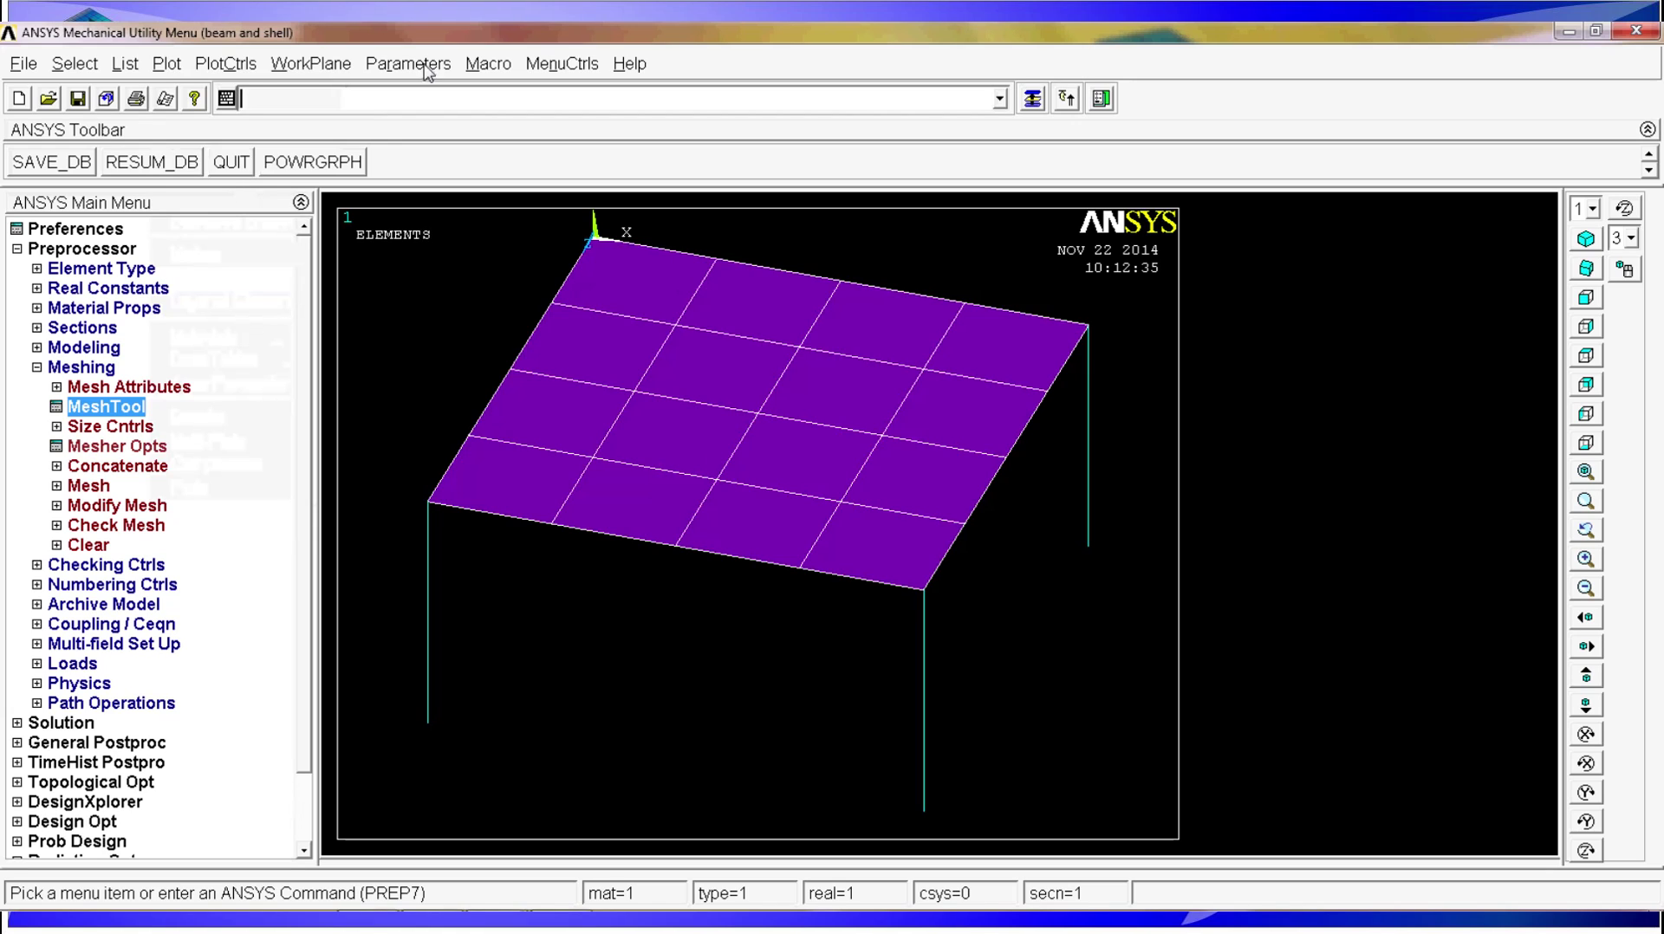
# Turn on the display of element shapes based on real constant descriptions and replot the elements
pyautogui.click(227, 65)
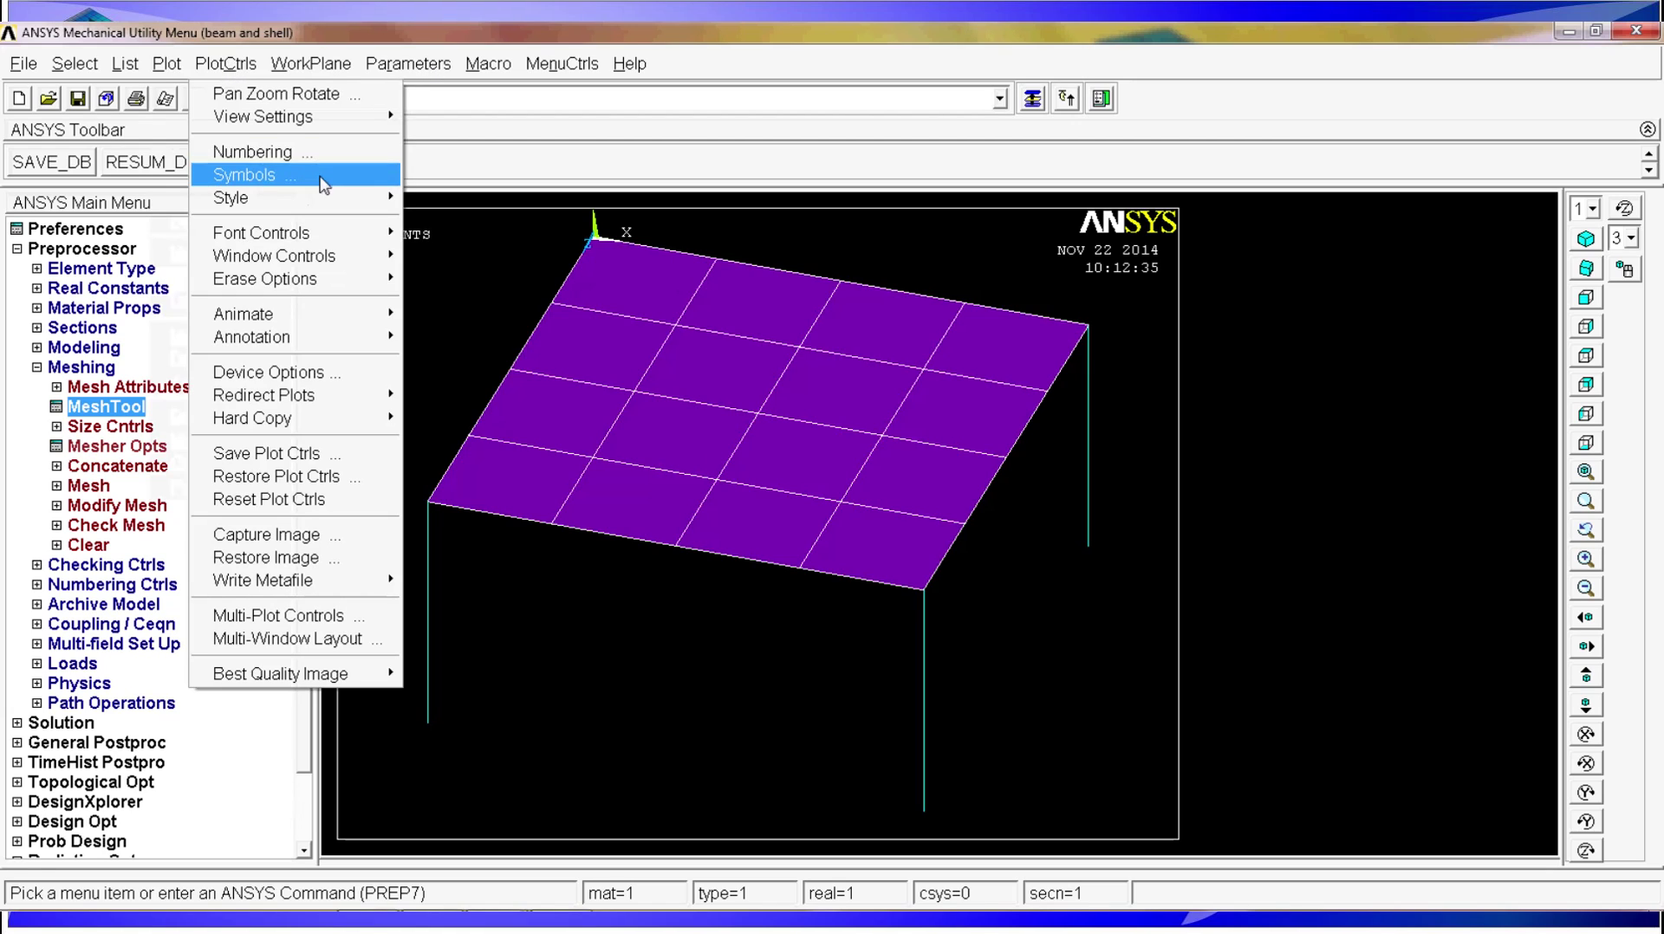
pyautogui.moveTo(315, 196)
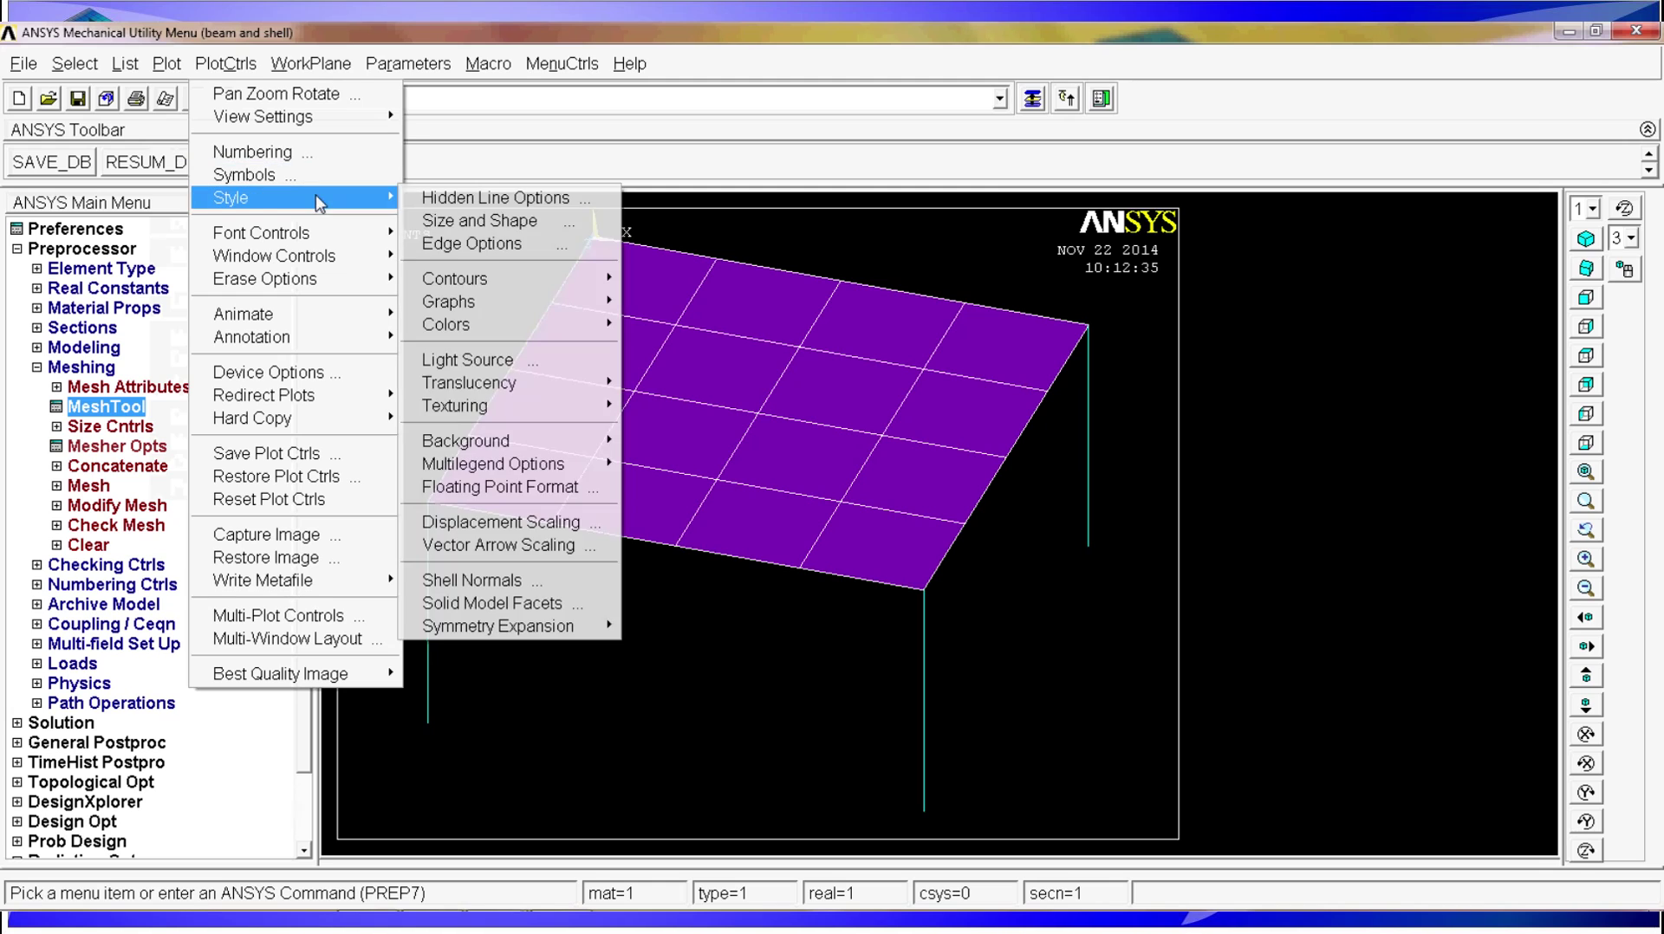
pyautogui.click(528, 223)
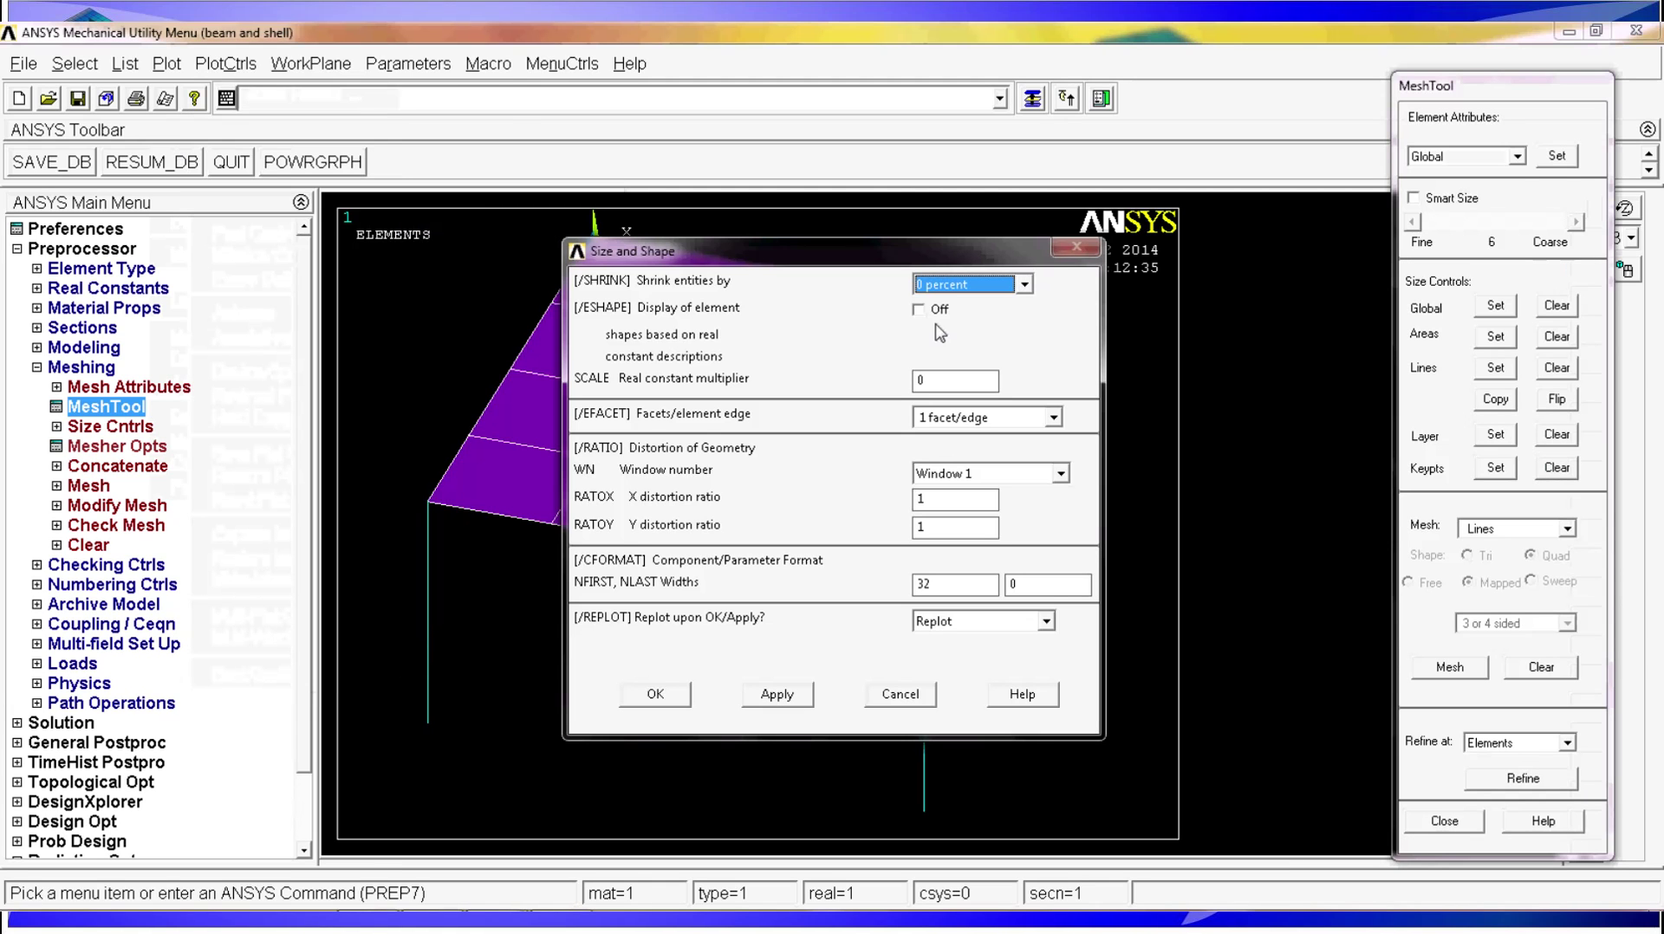
pyautogui.click(920, 311)
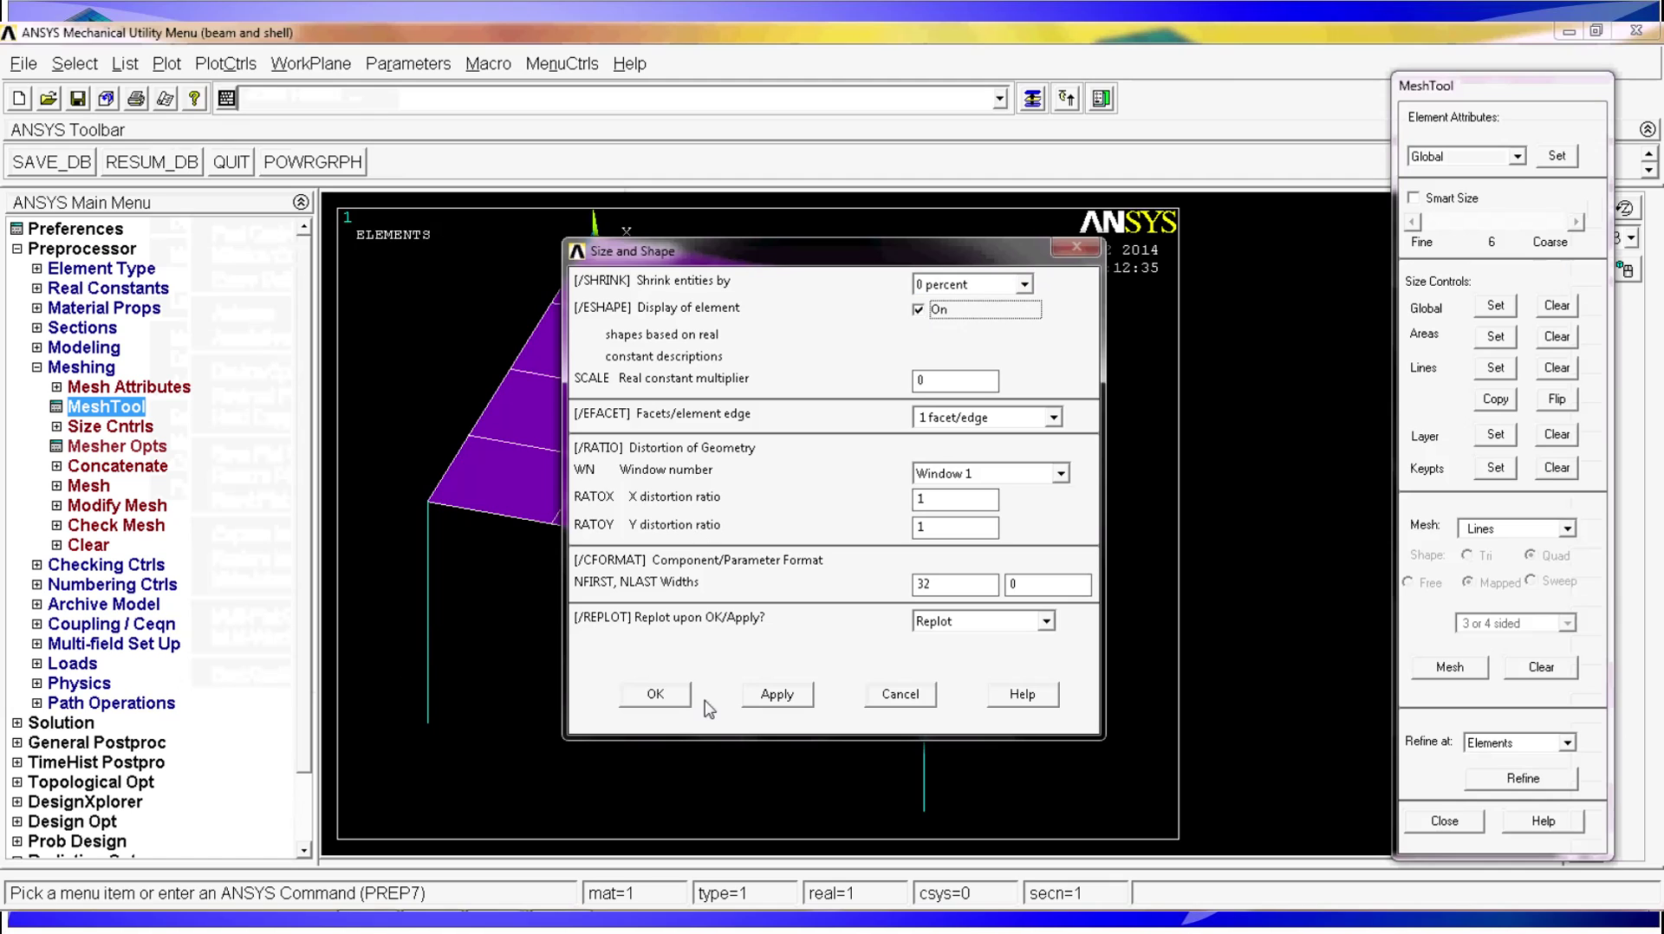
pyautogui.click(673, 698)
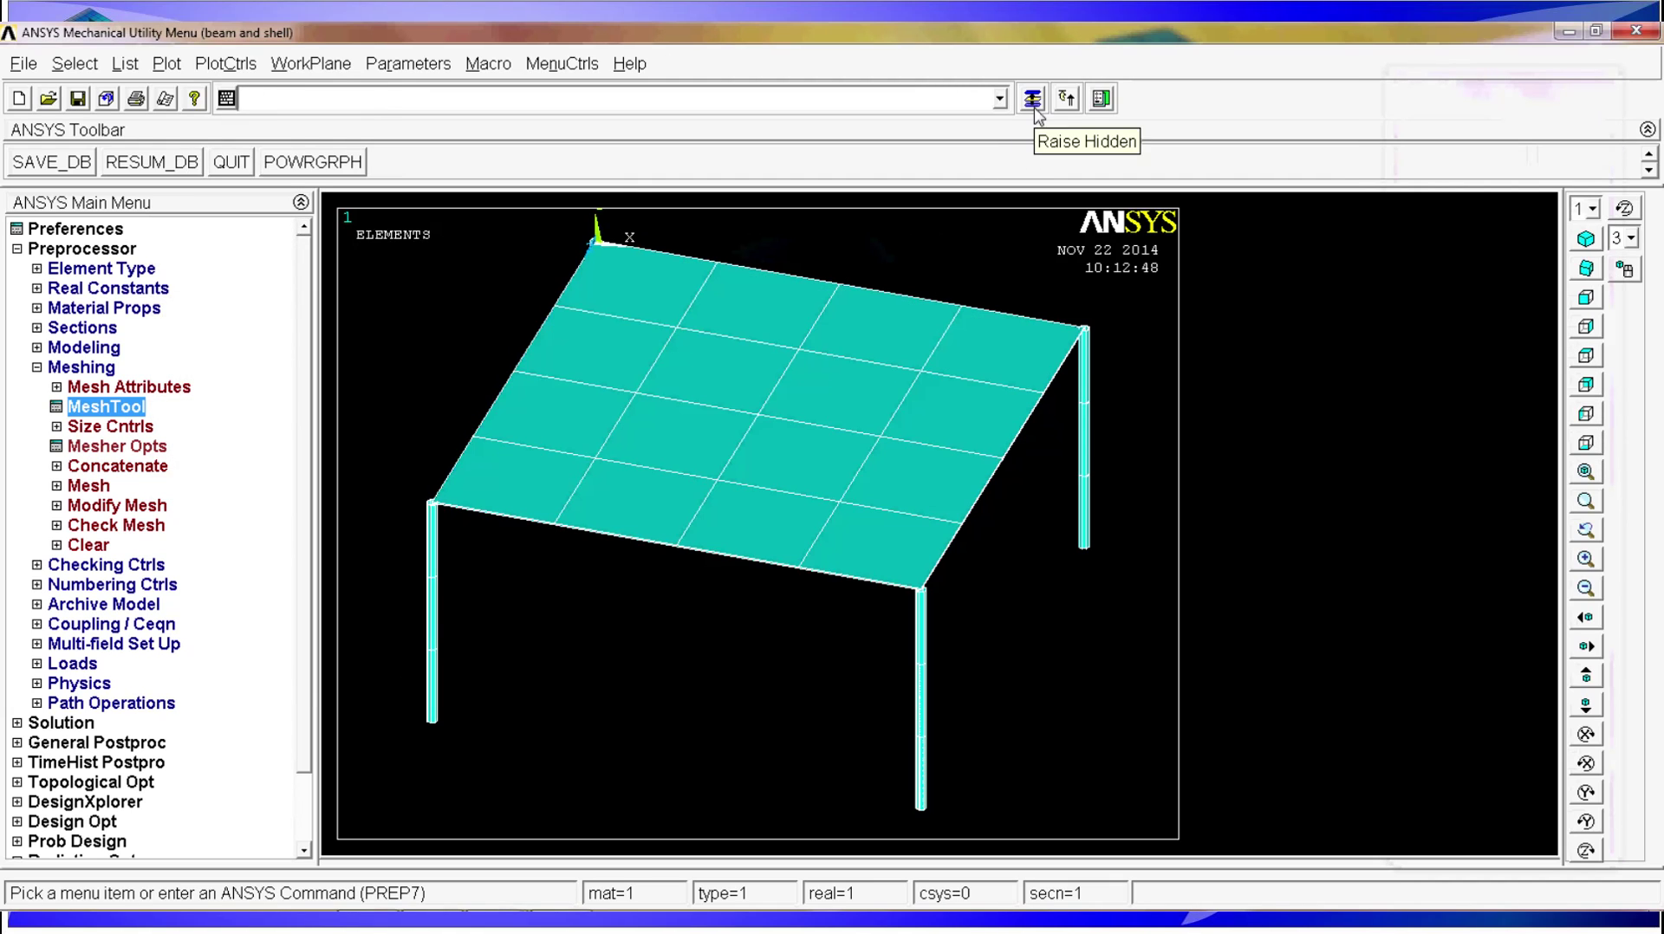
# Close the MeshTool and examine up close the joint between the shell tabletop and a beam leg, then fit the whole table in view
pyautogui.click(1066, 98)
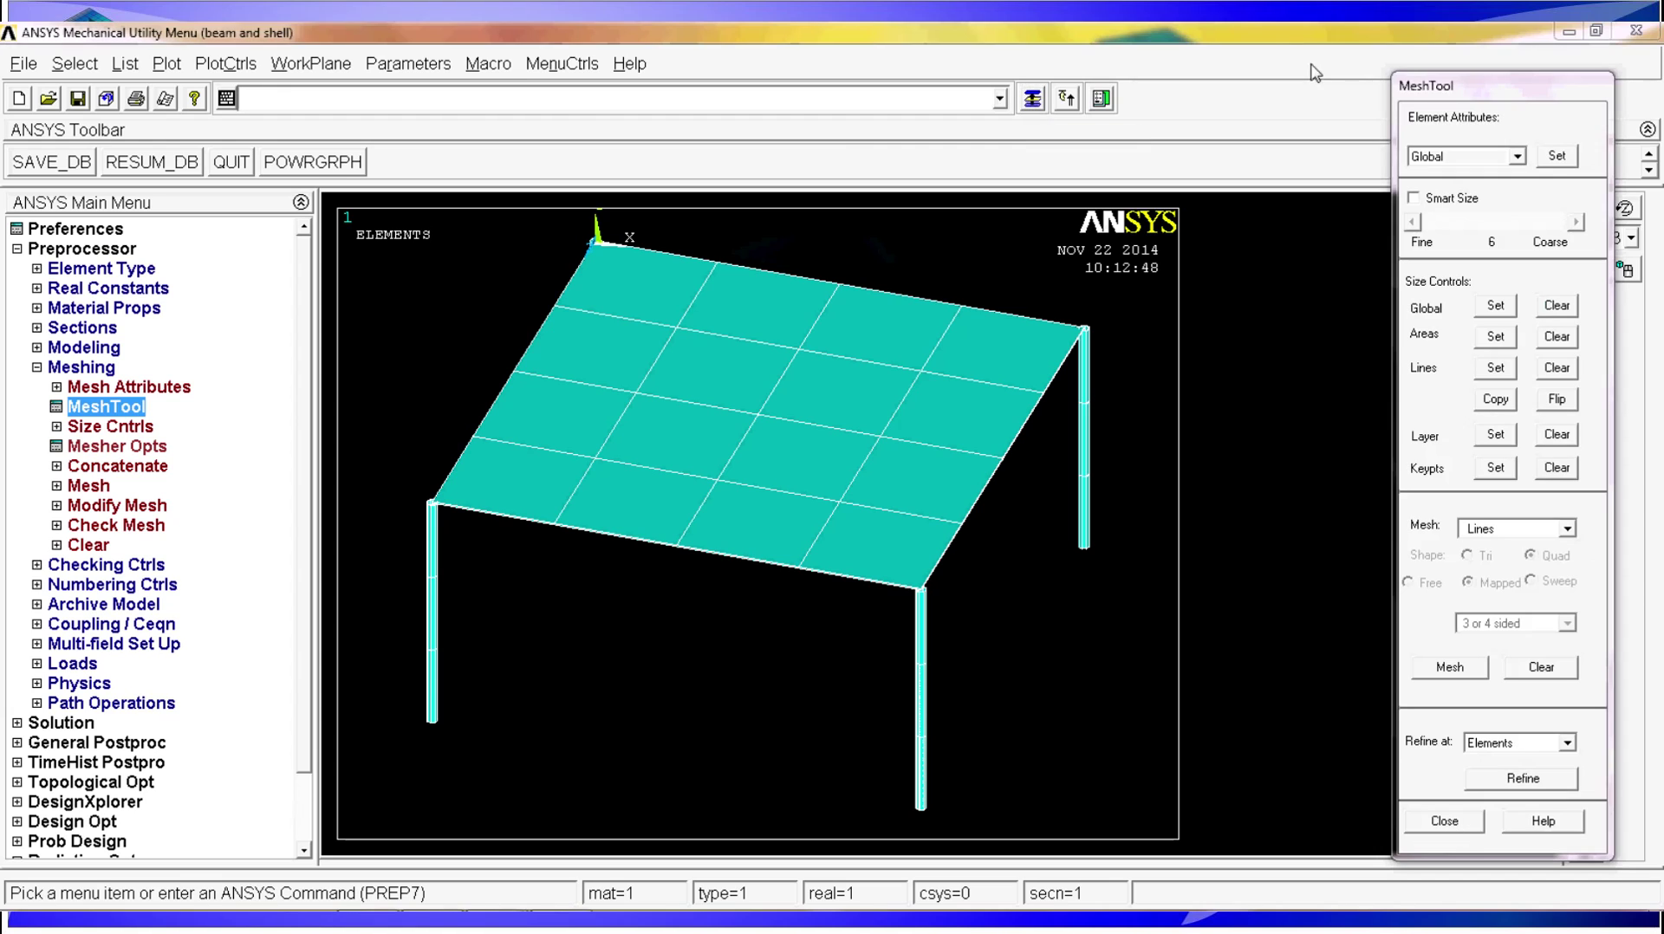
pyautogui.click(1445, 820)
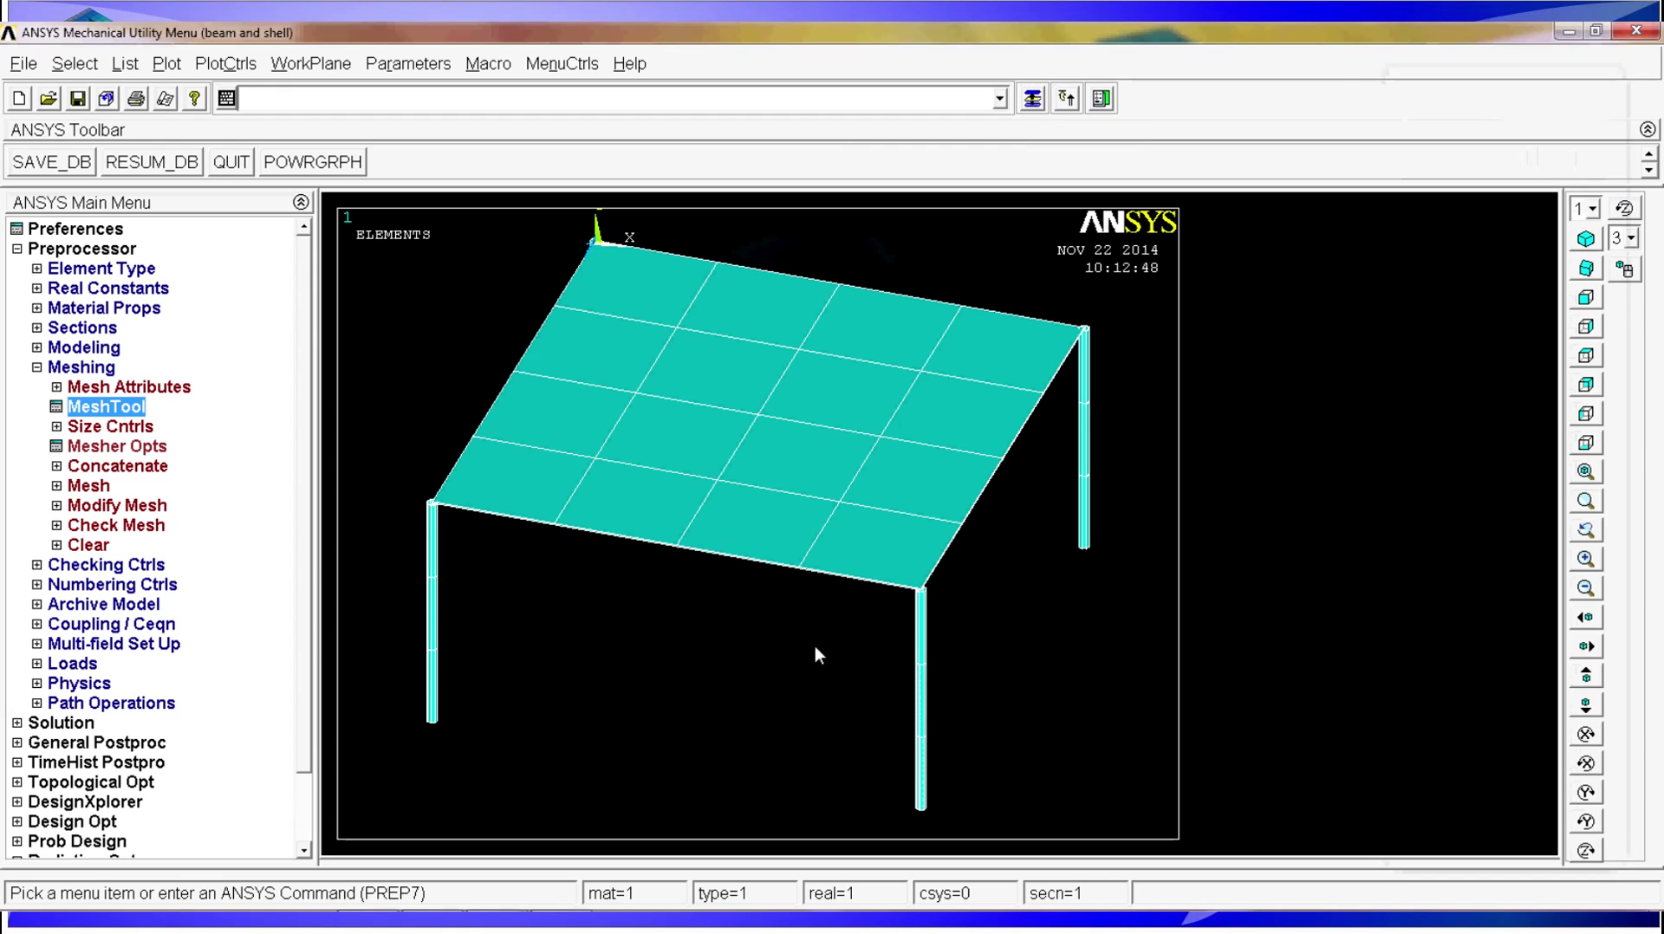
pyautogui.keyDown('ctrl'); pyautogui.moveTo(825, 654); pyautogui.dragTo(815, 660, button='right'); pyautogui.keyUp('ctrl')
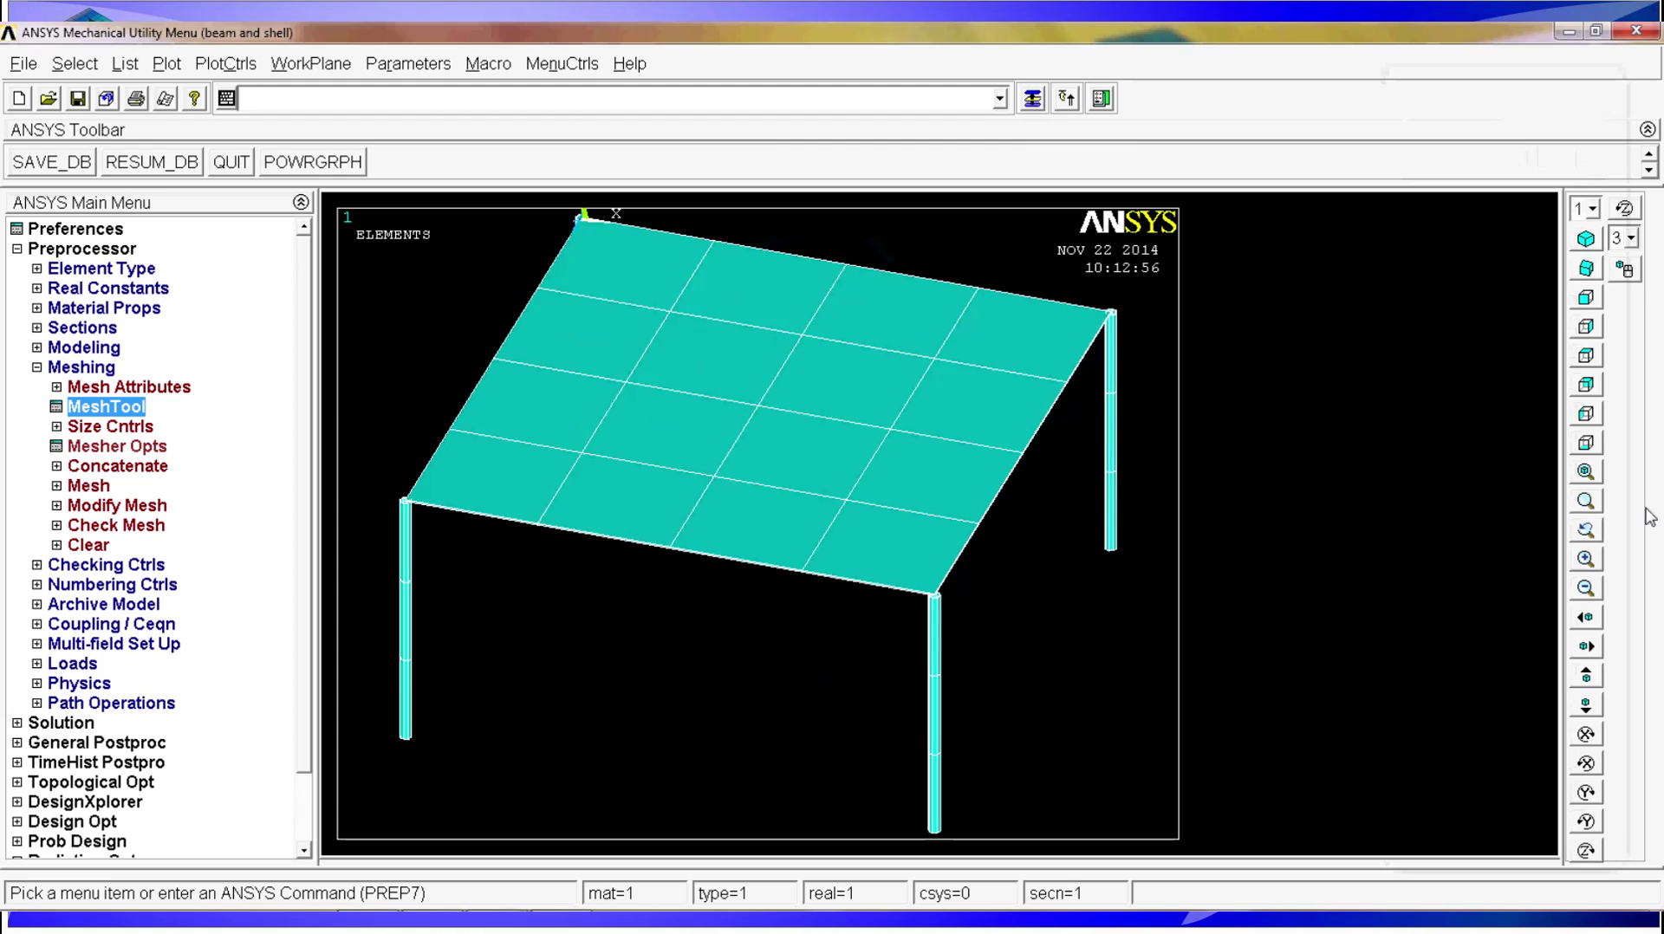
pyautogui.click(1625, 270)
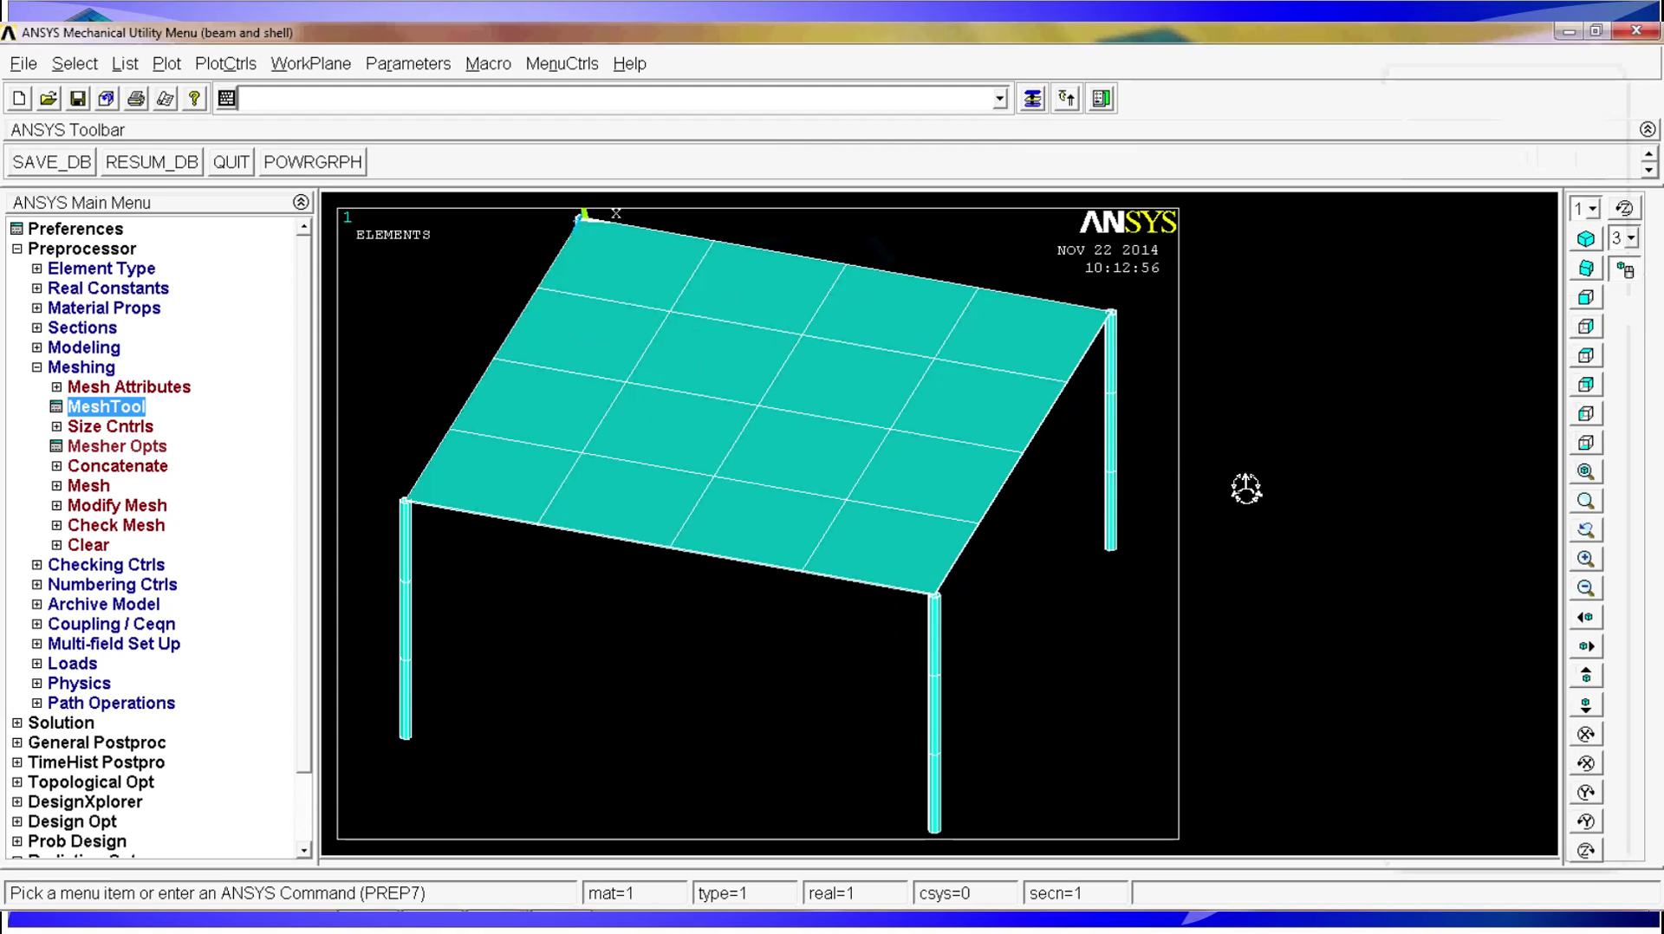
pyautogui.moveTo(1029, 353); pyautogui.dragTo(559, 525, button='middle')
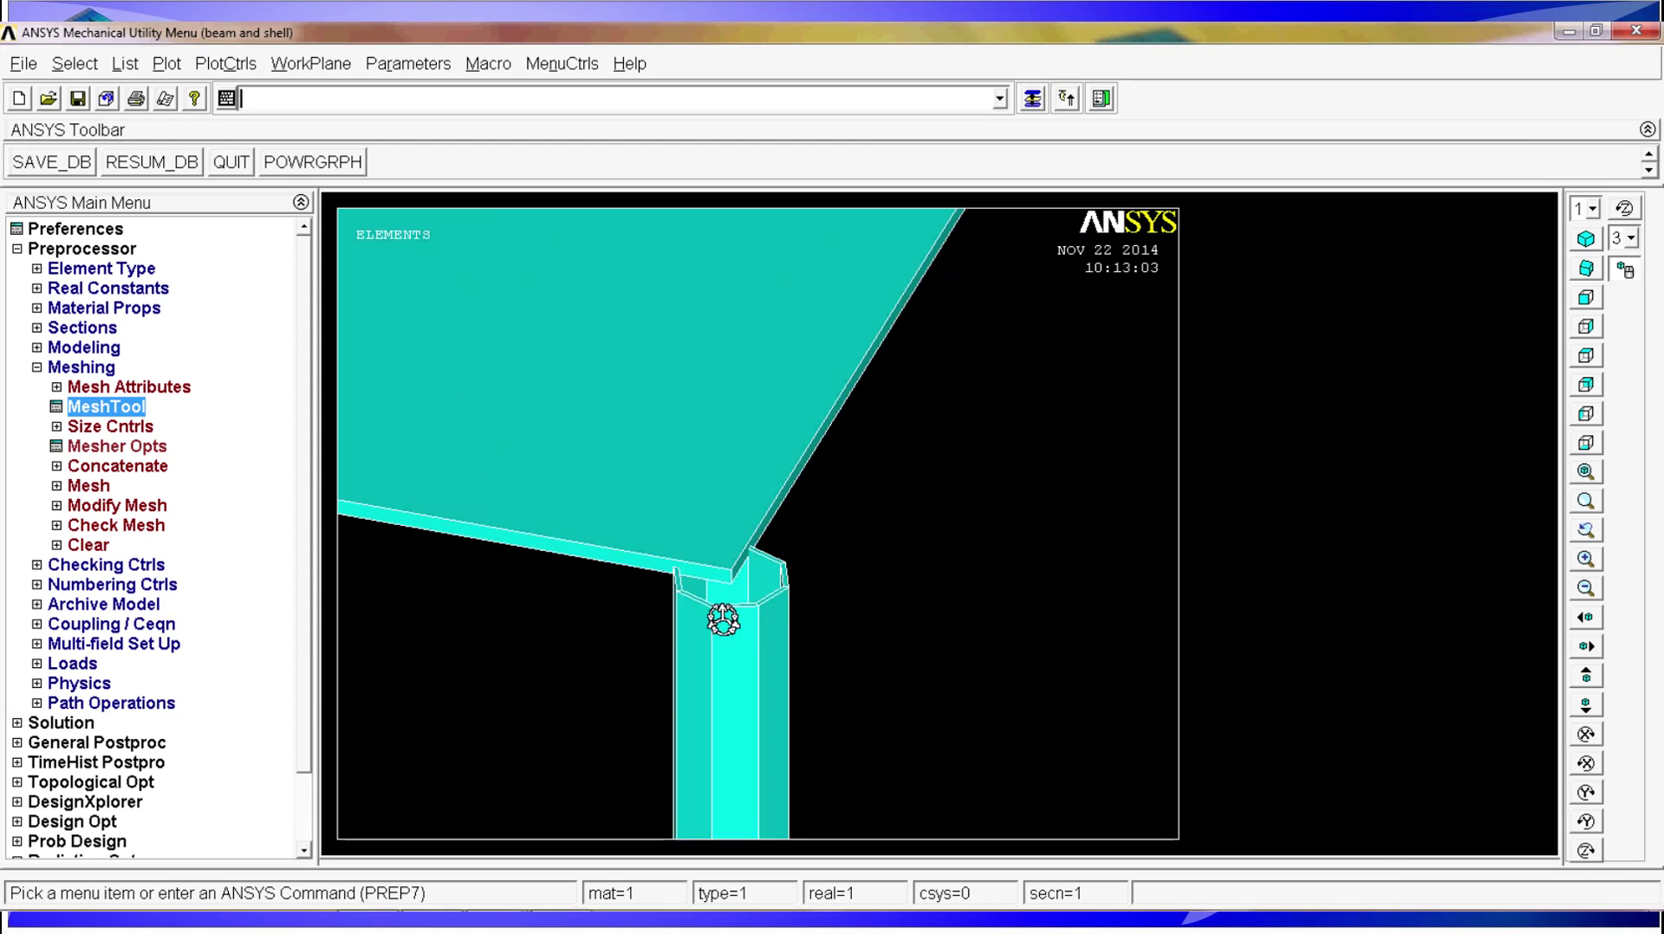
pyautogui.moveTo(738, 613); pyautogui.dragTo(762, 655, button='middle')
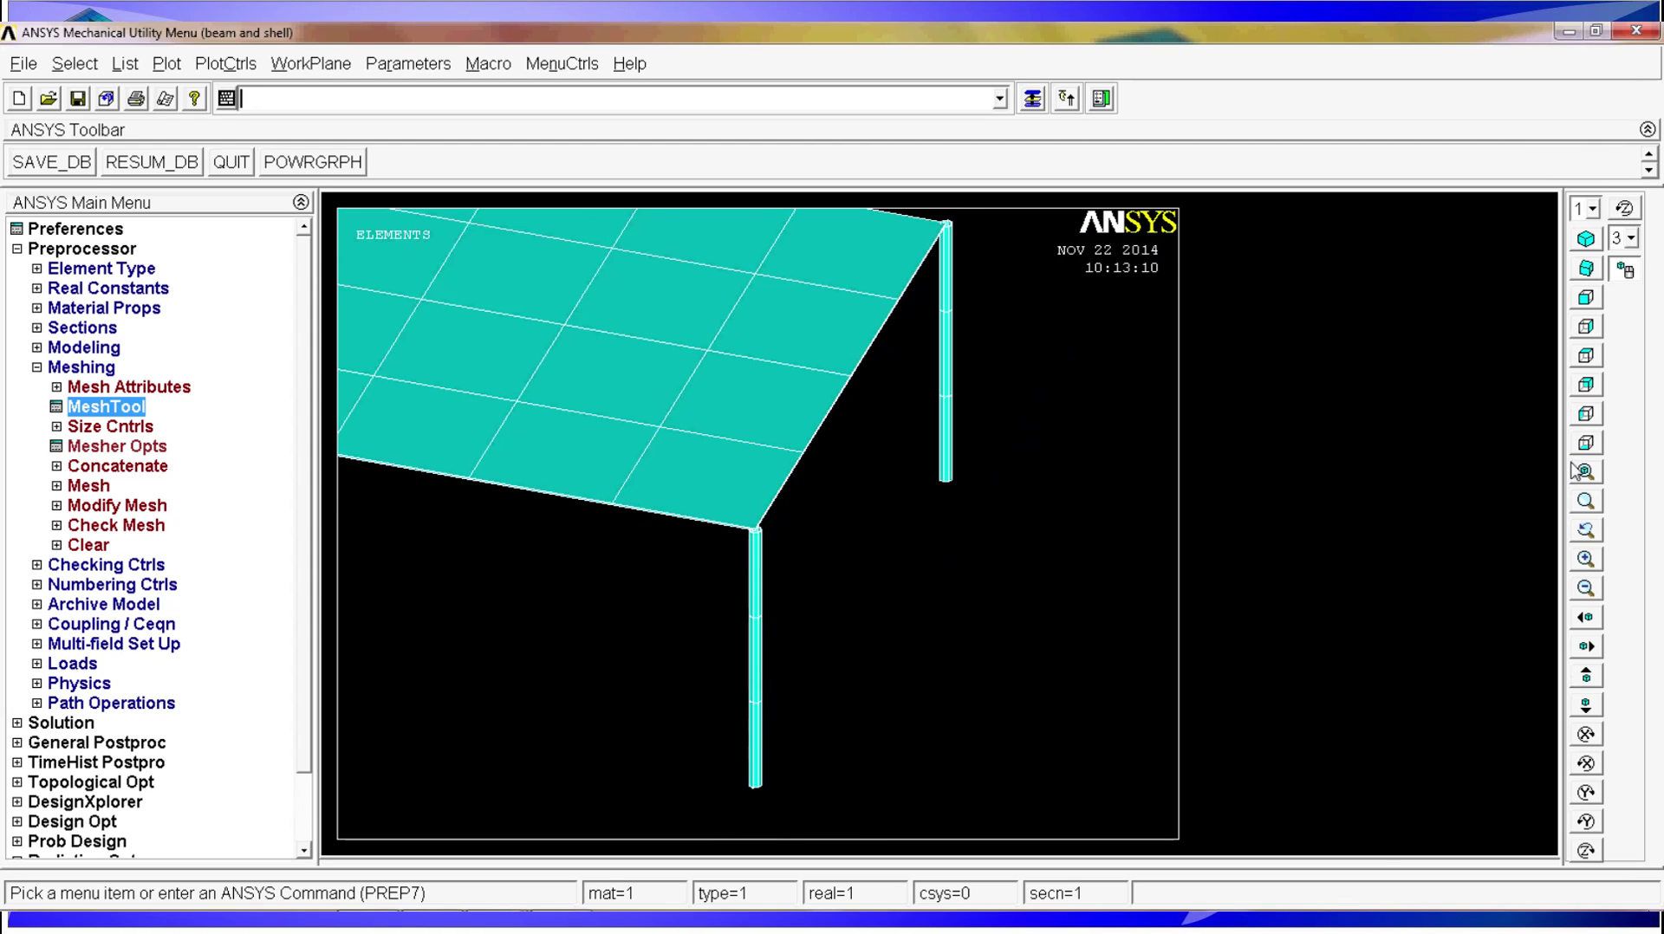
pyautogui.click(1585, 472)
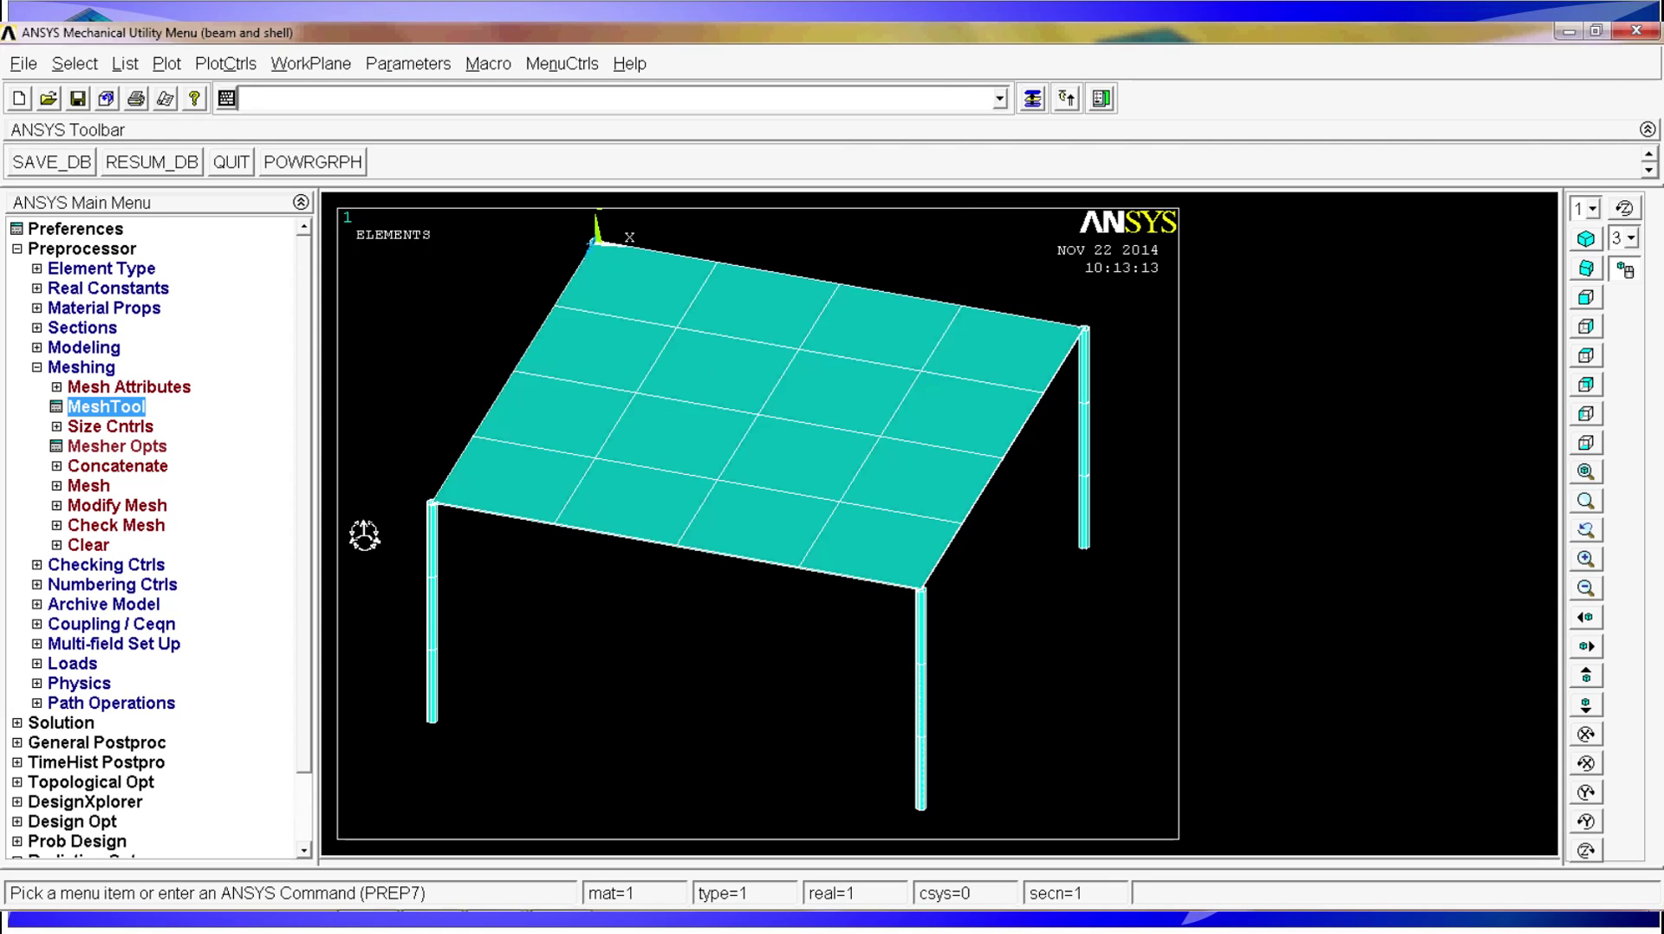
# Leave the meshing stage and define a new analysis of type Static for the solution
pyautogui.click(99, 371)
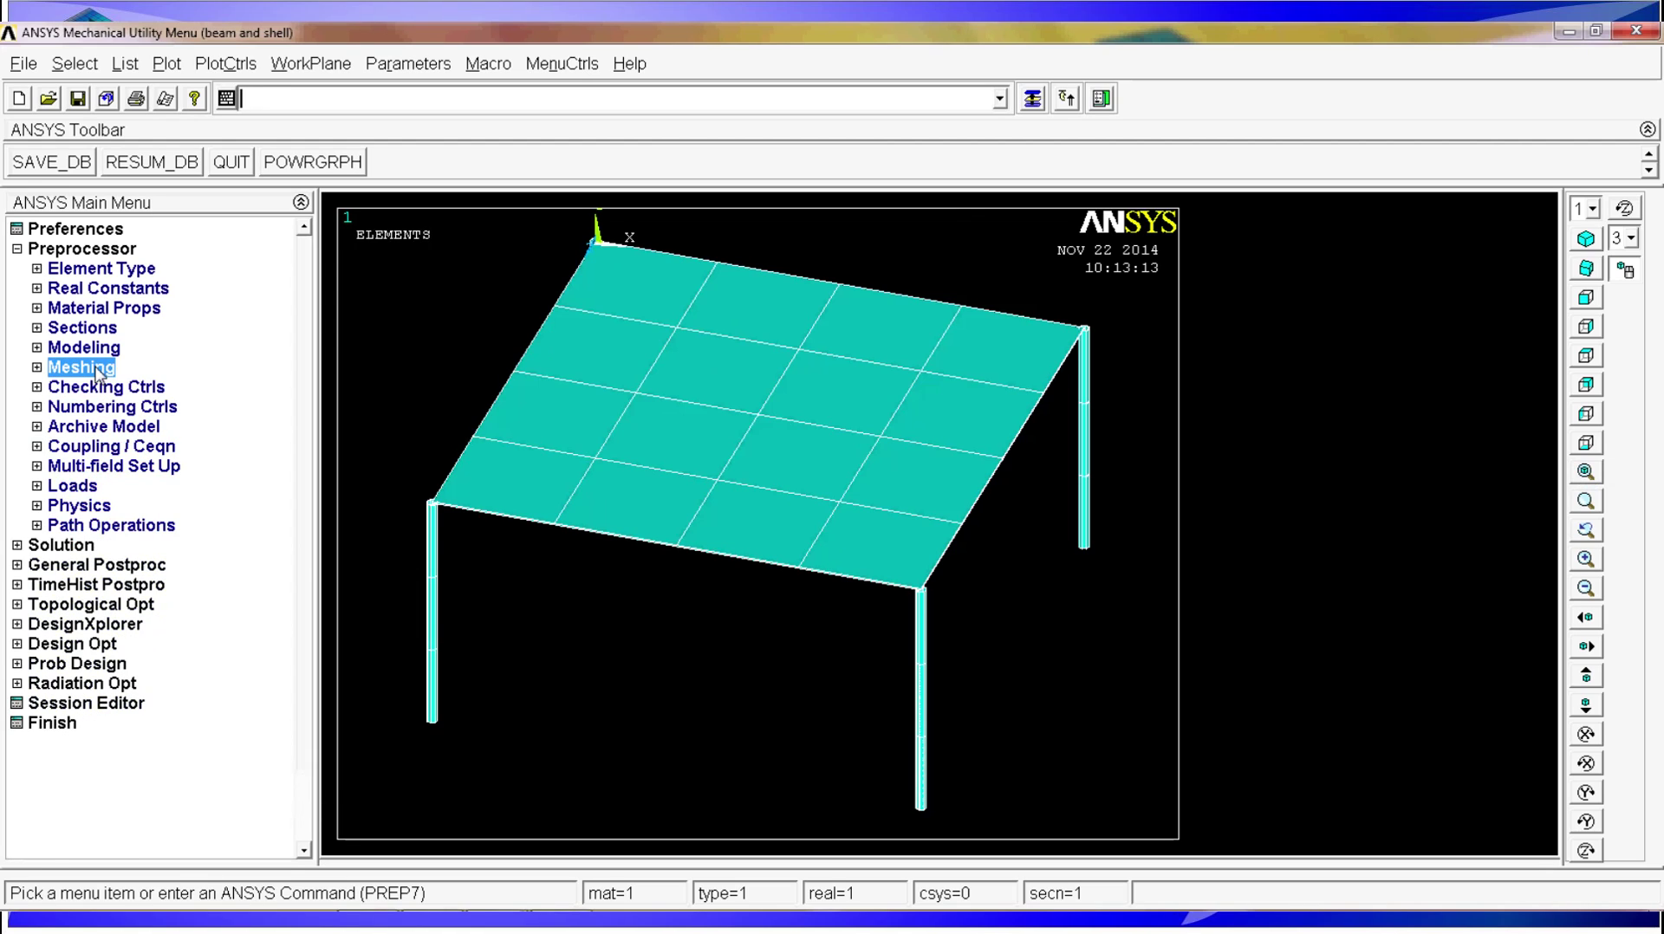
pyautogui.click(58, 551)
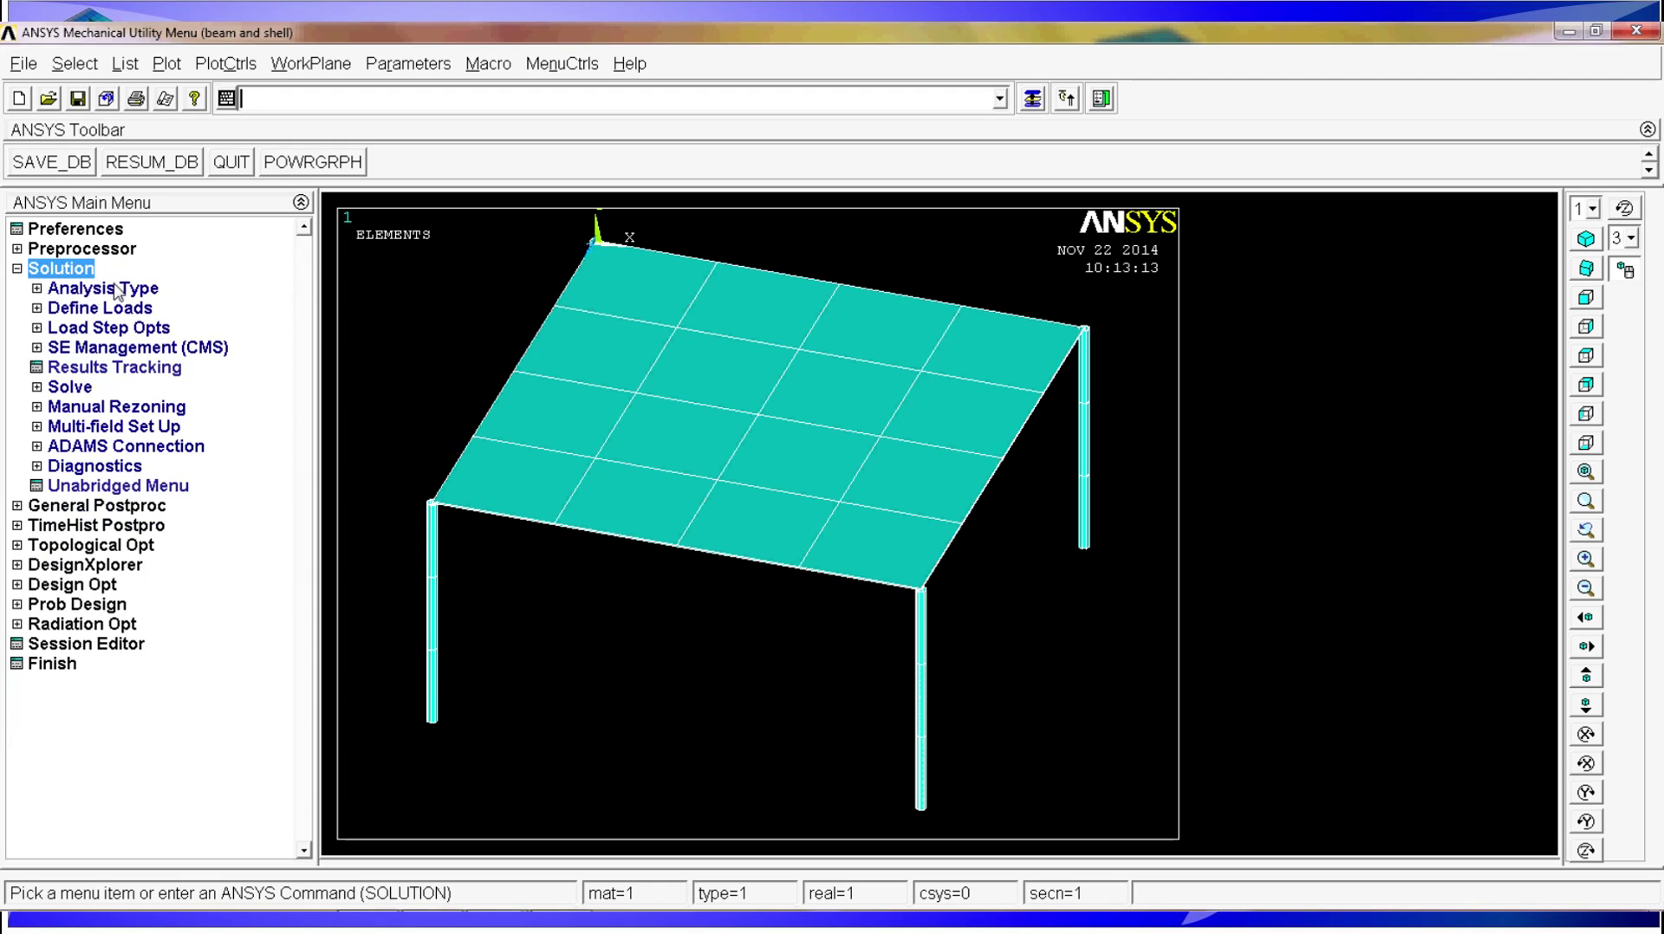
pyautogui.click(116, 289)
pyautogui.click(162, 312)
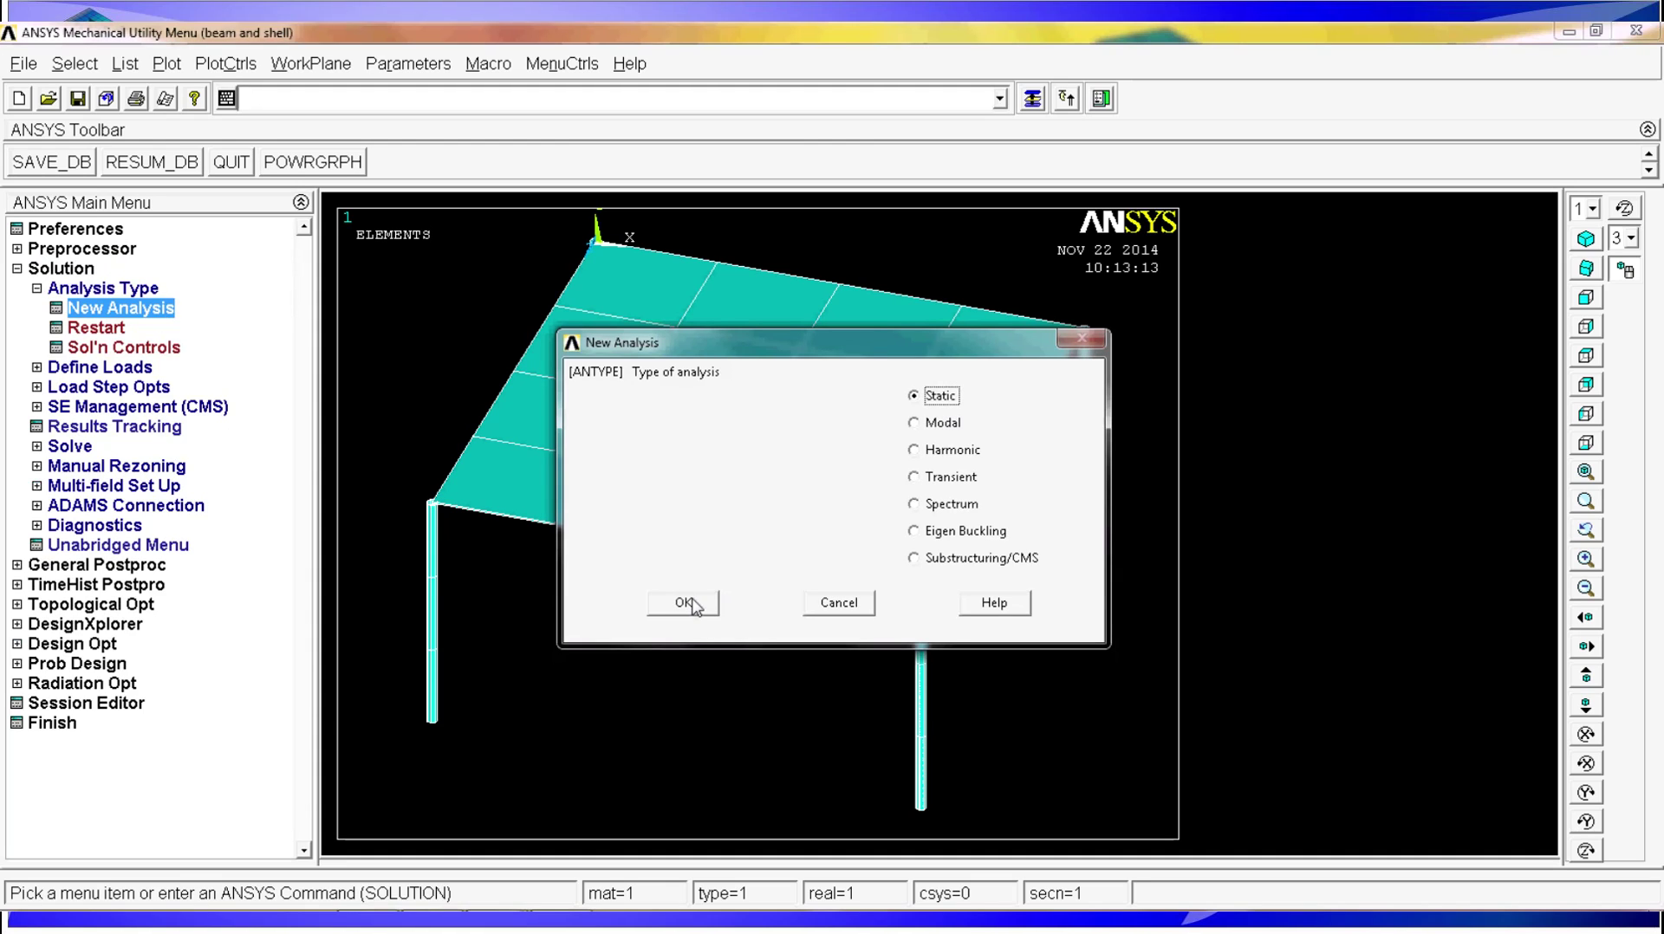
pyautogui.click(685, 605)
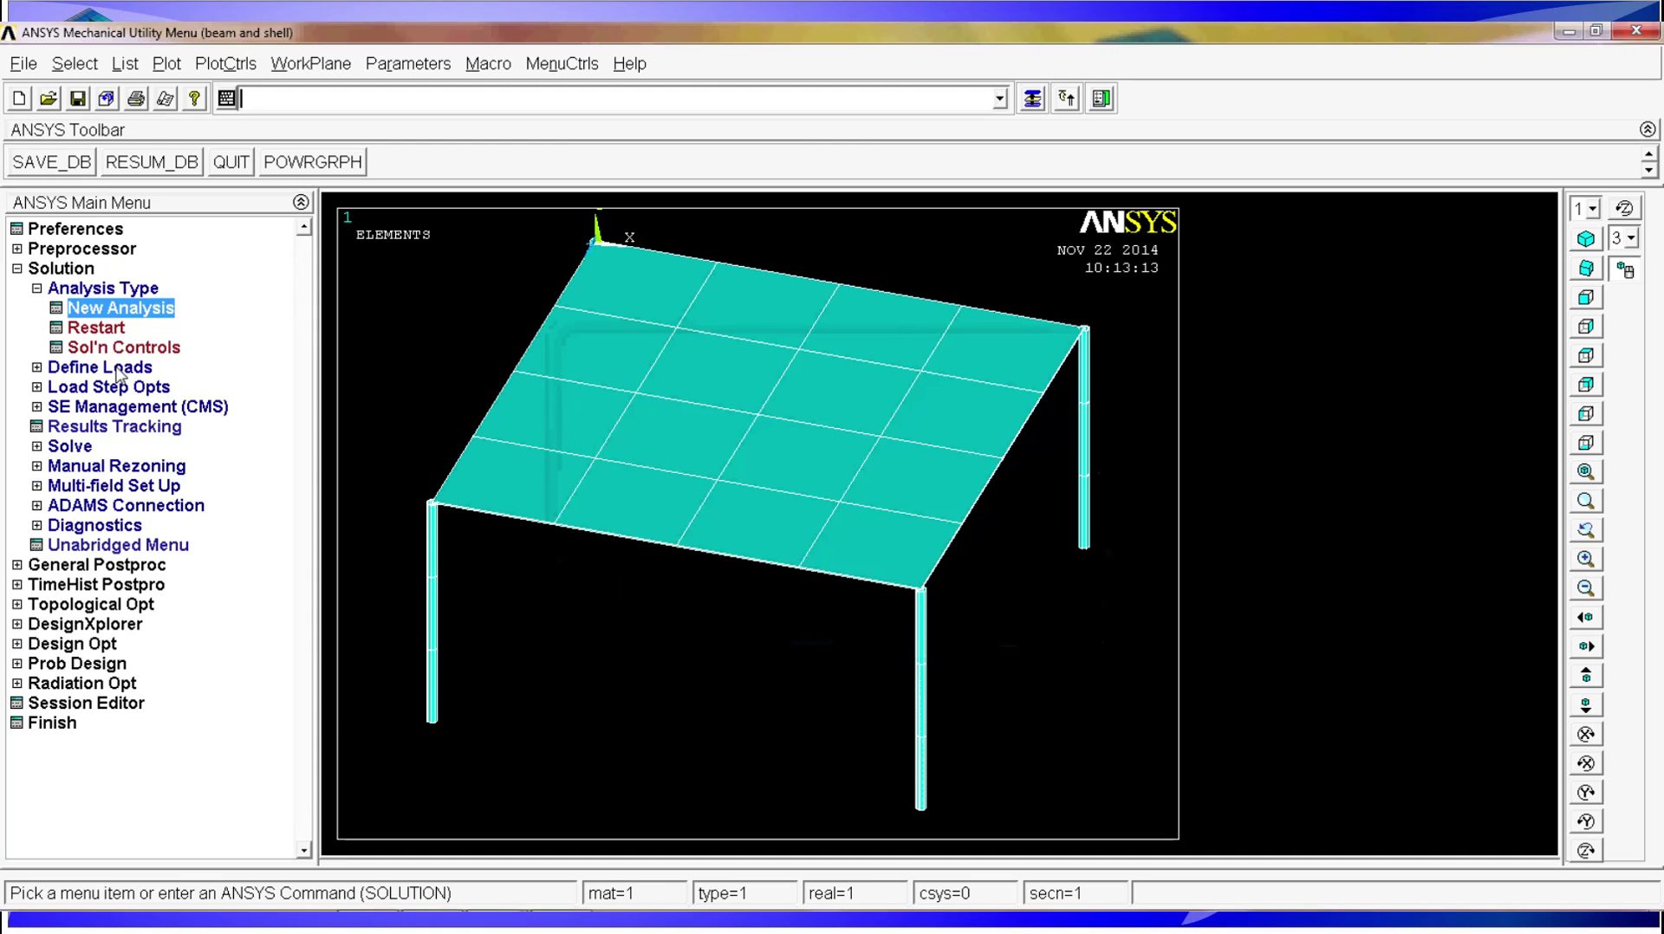
# Open the structural load application options and replot all entities with the gplot command
pyautogui.click(119, 375)
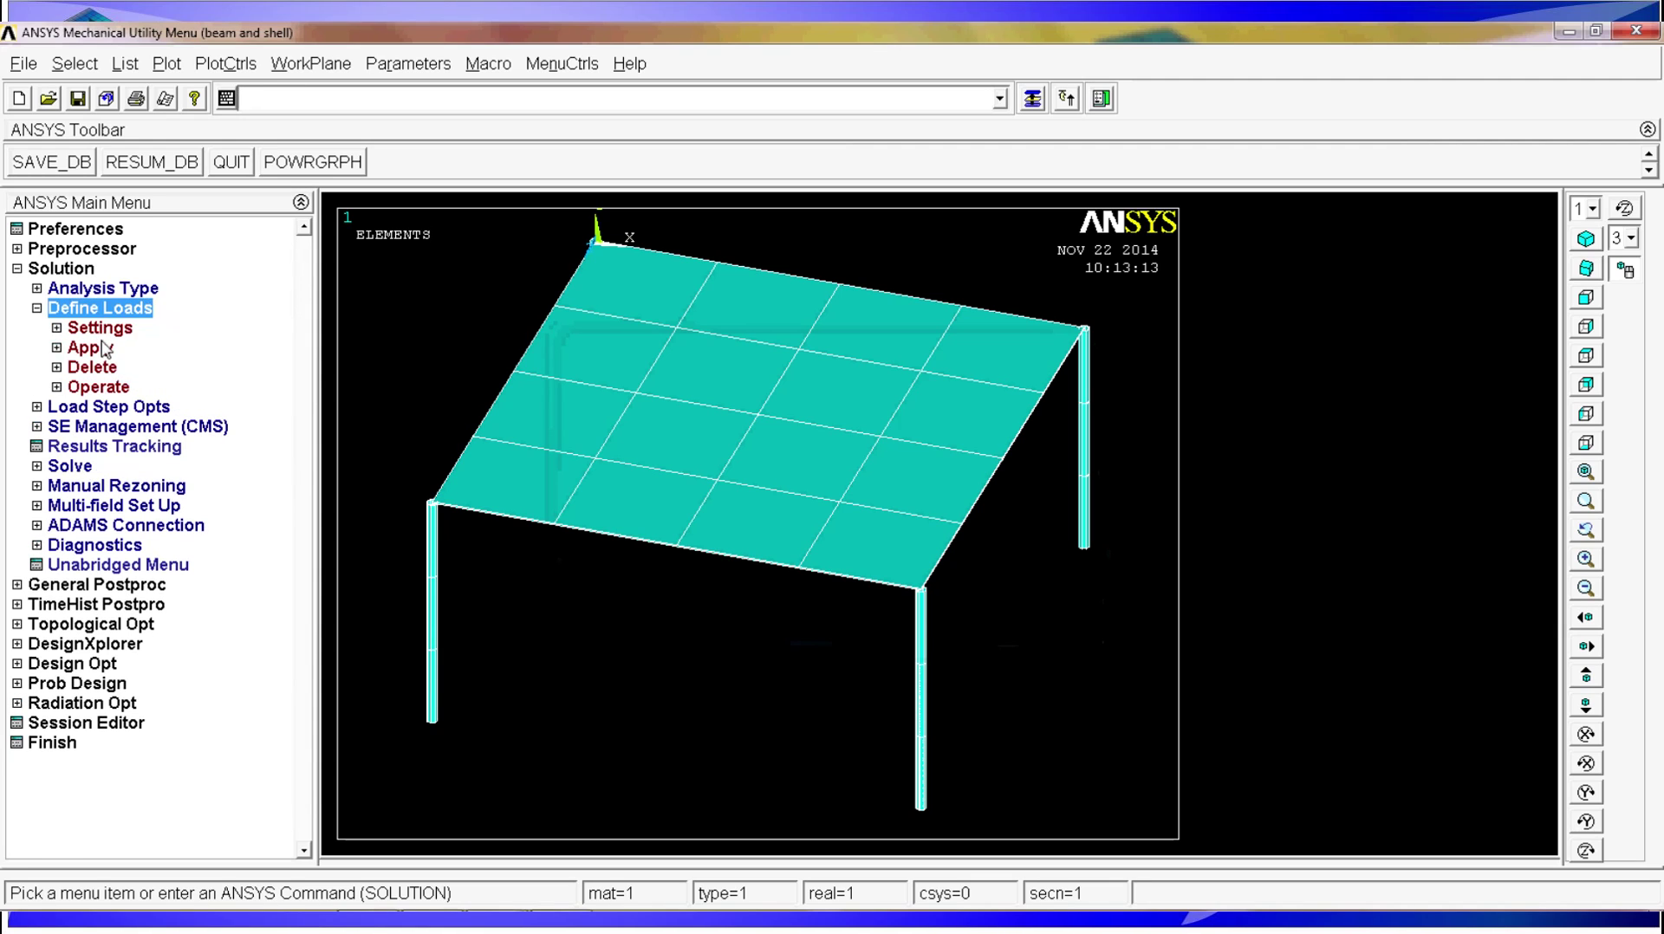
pyautogui.click(107, 347)
pyautogui.click(125, 368)
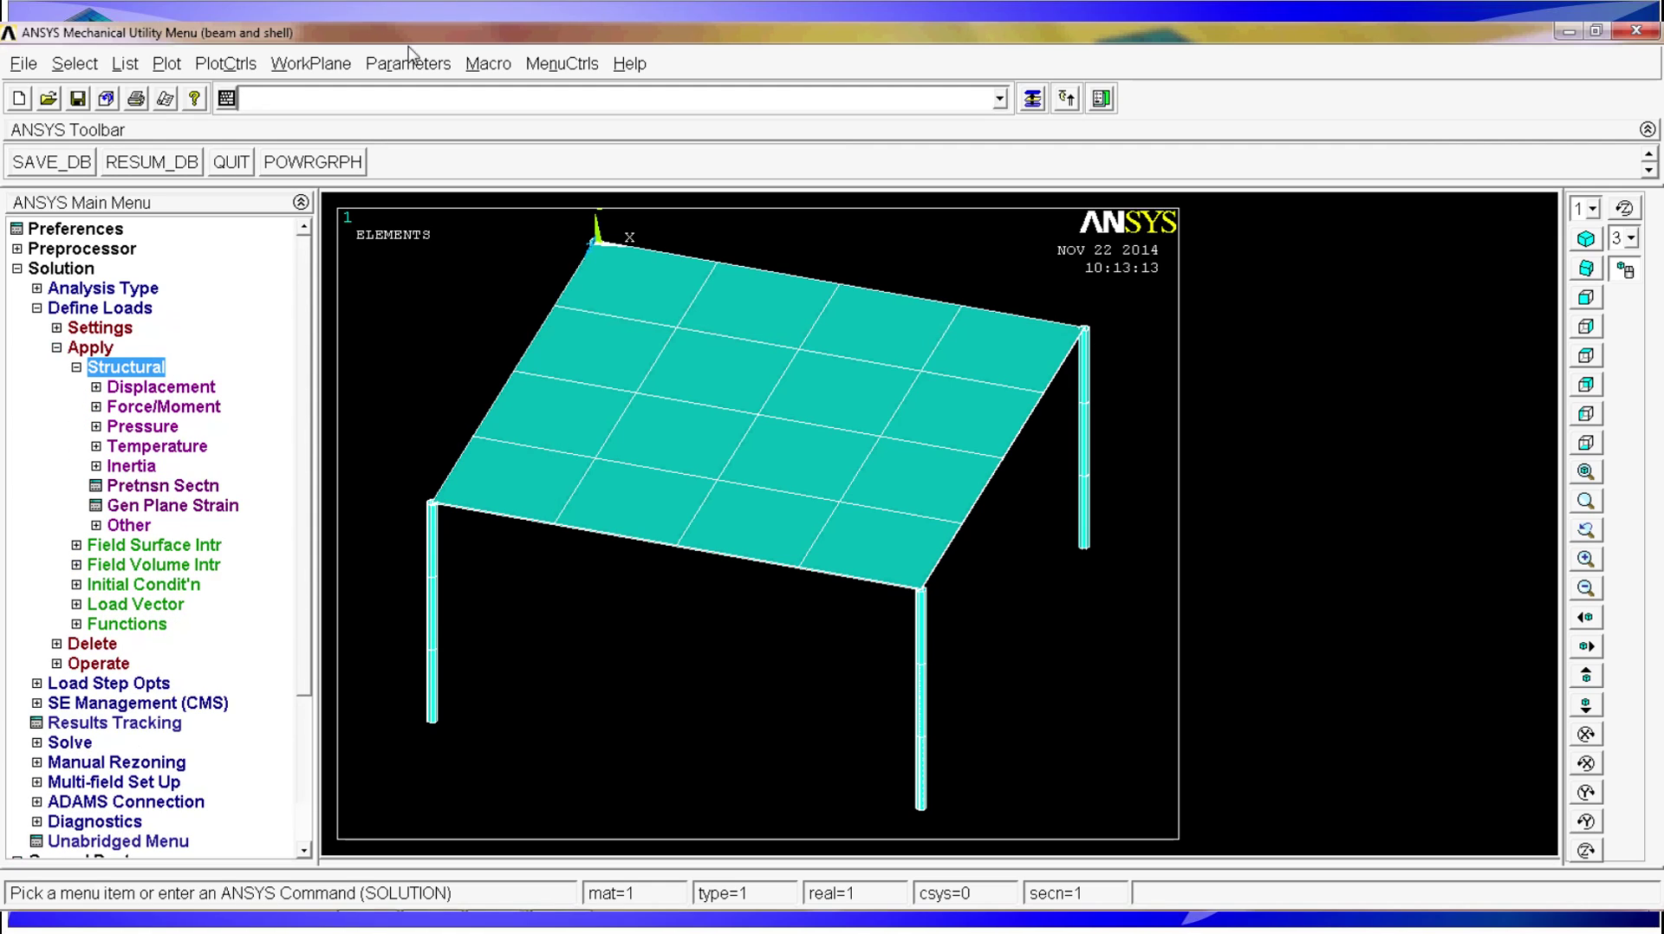
pyautogui.write('gplot')
pyautogui.press('Return')
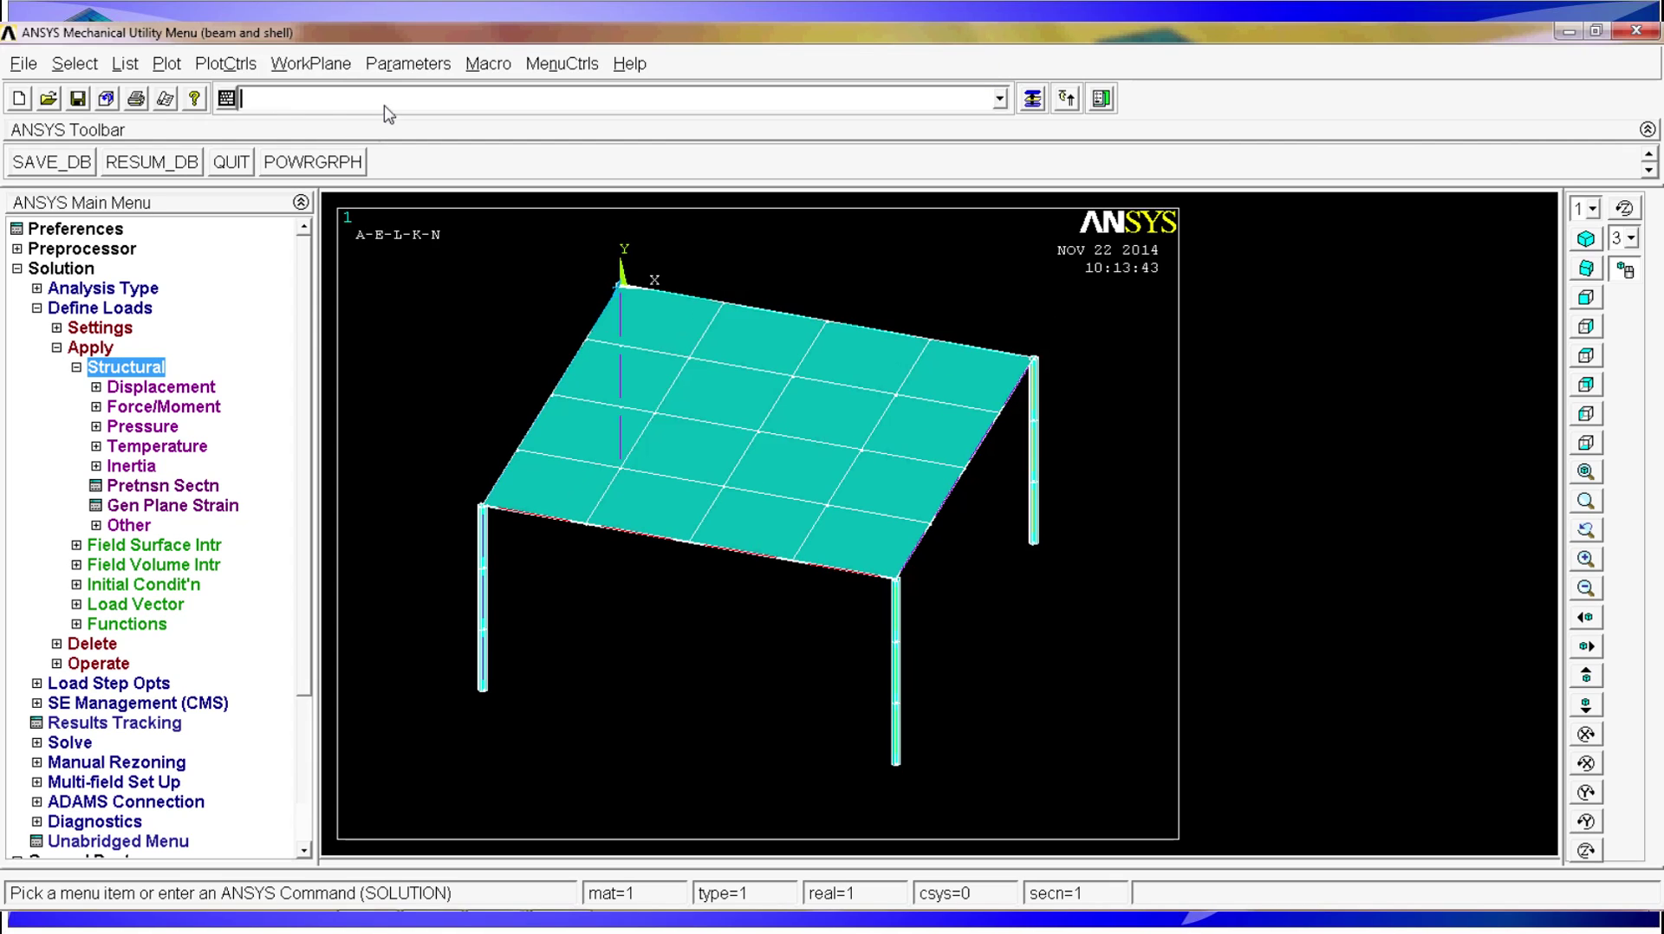
# Constrain all degrees of freedom at the keypoints at the bottom of the four legs with a displacement value of 0
pyautogui.click(177, 390)
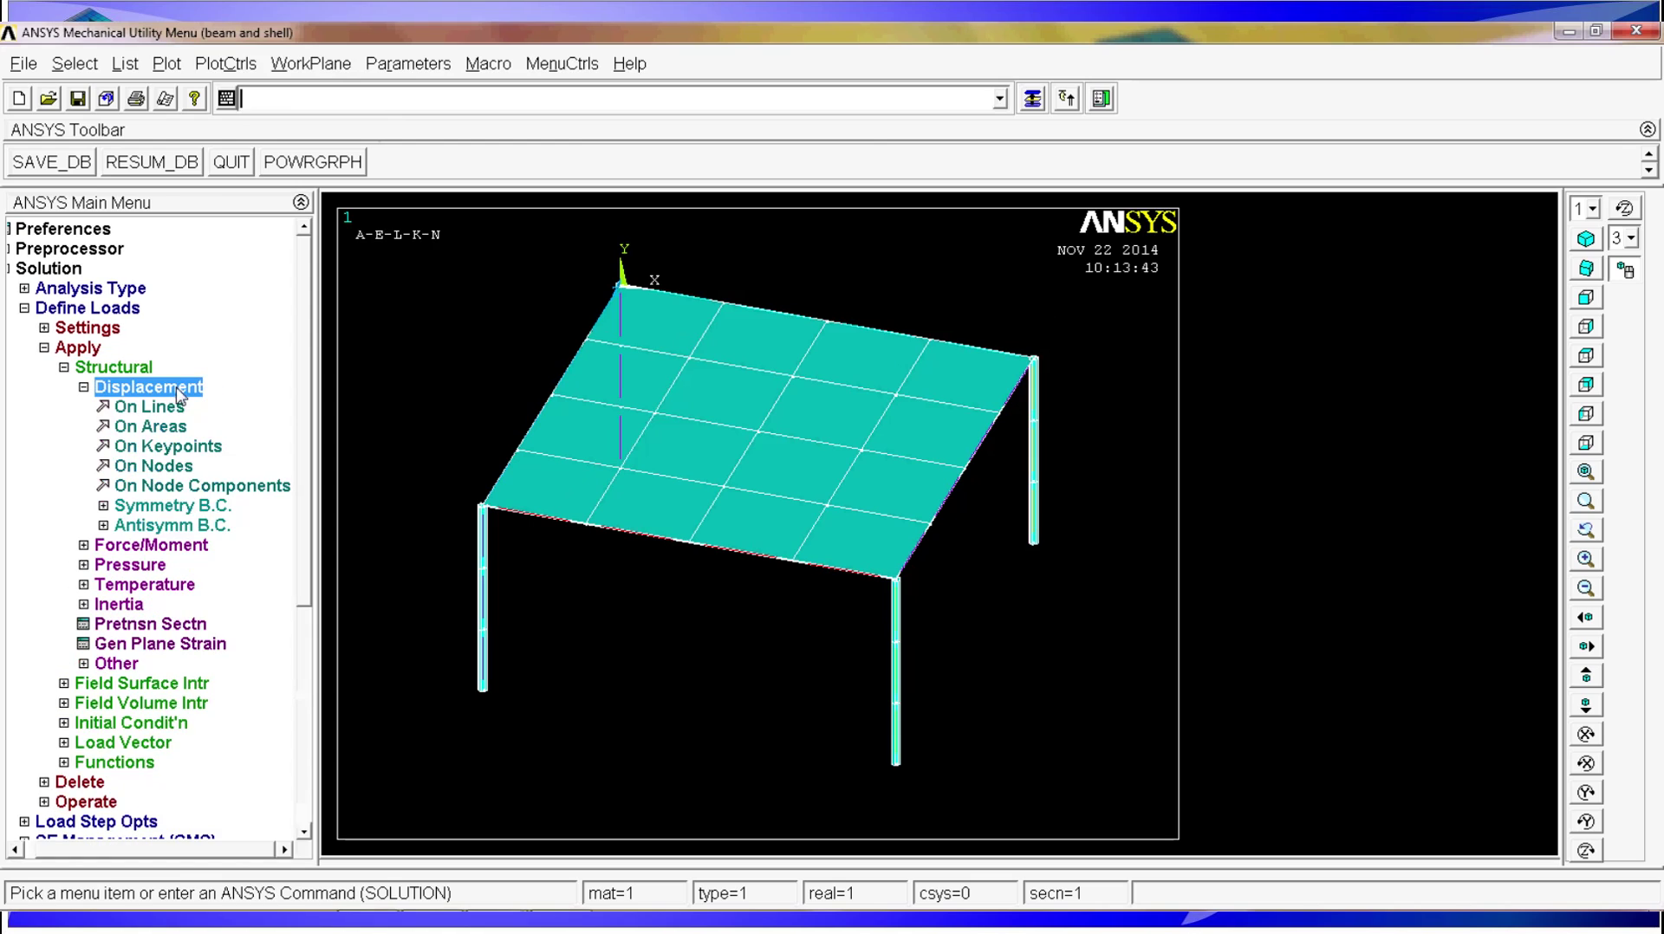
pyautogui.click(173, 448)
pyautogui.click(490, 708)
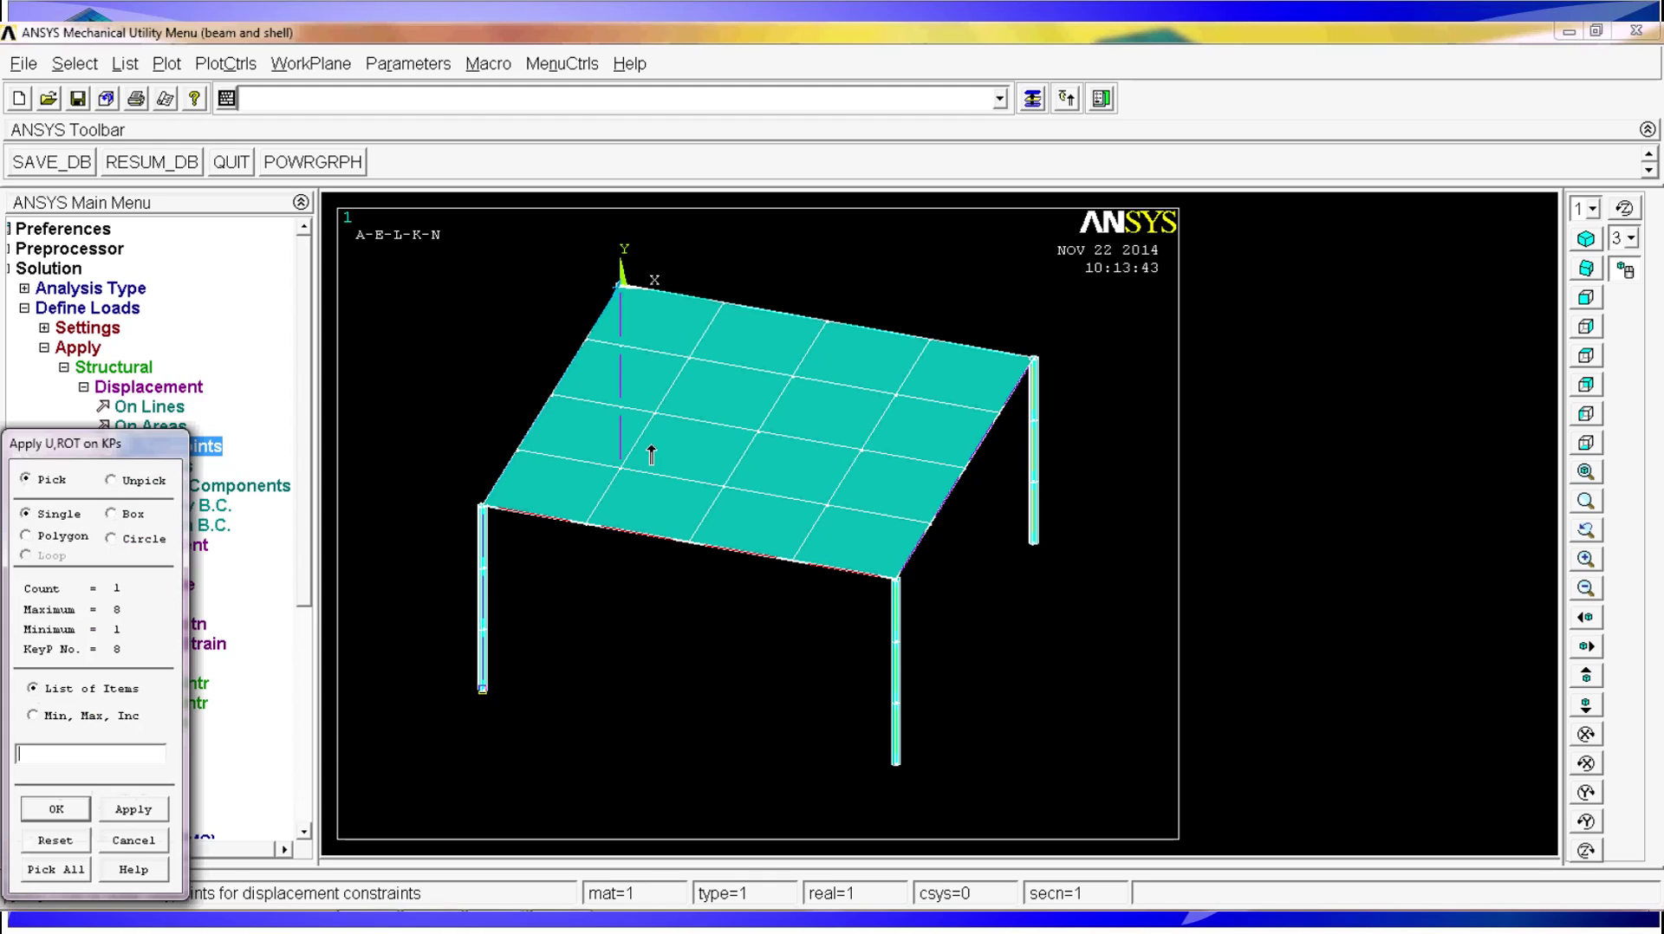
pyautogui.click(1056, 549)
pyautogui.click(929, 786)
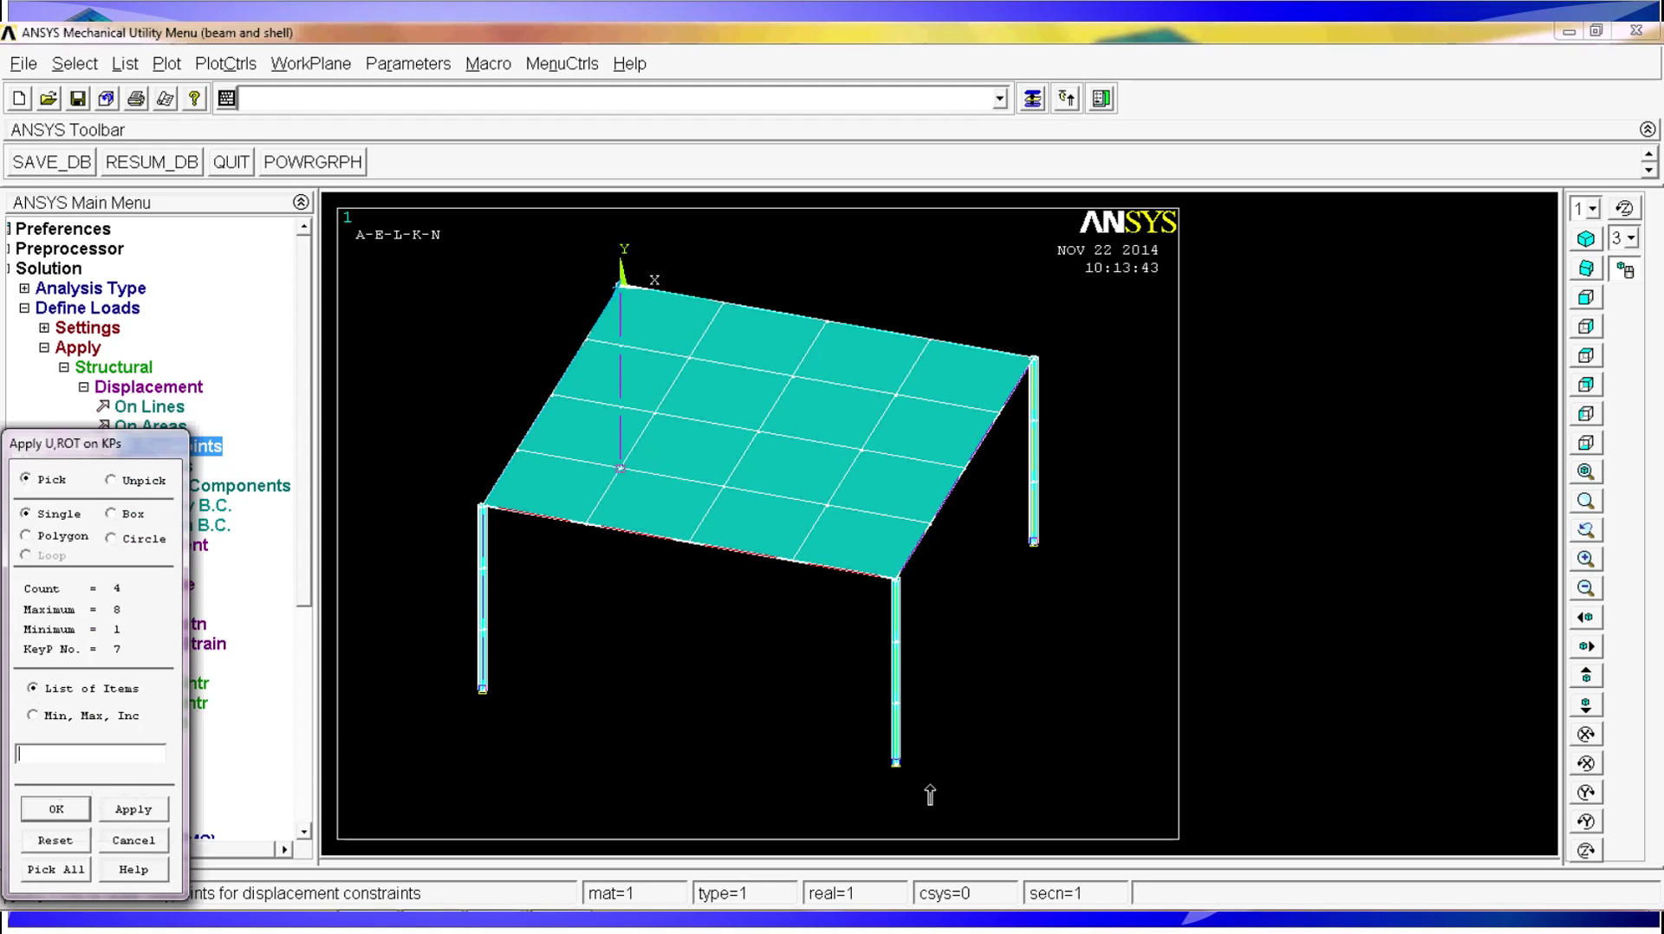
pyautogui.click(55, 809)
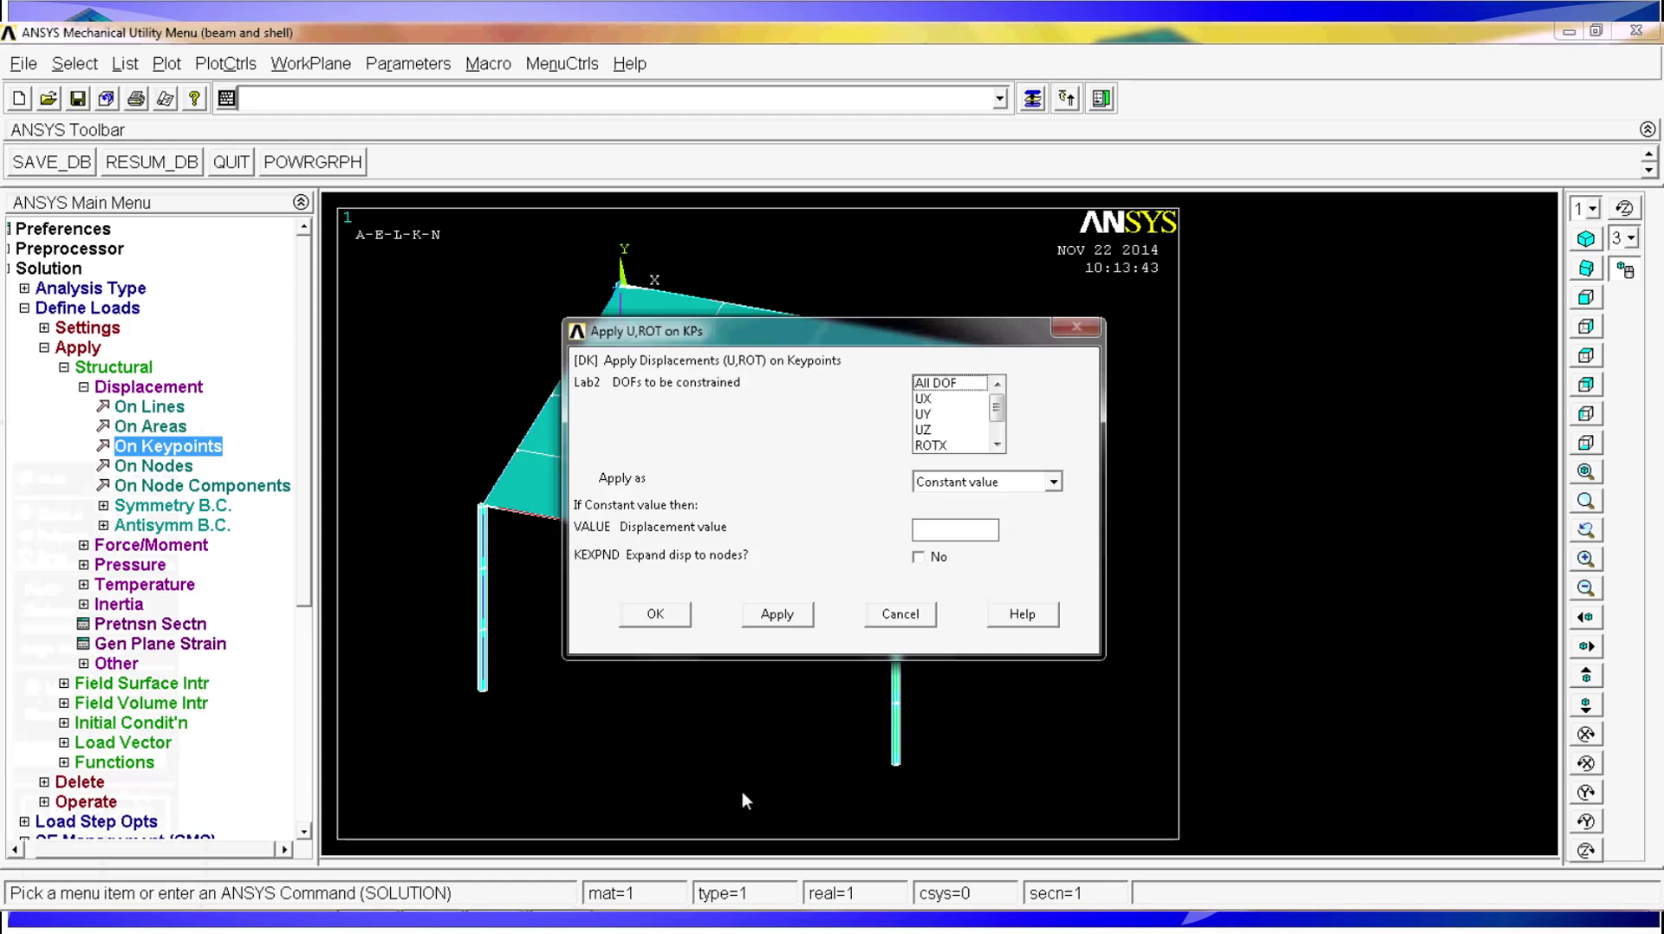
pyautogui.click(951, 383)
pyautogui.click(965, 540)
pyautogui.write('0')
pyautogui.click(653, 614)
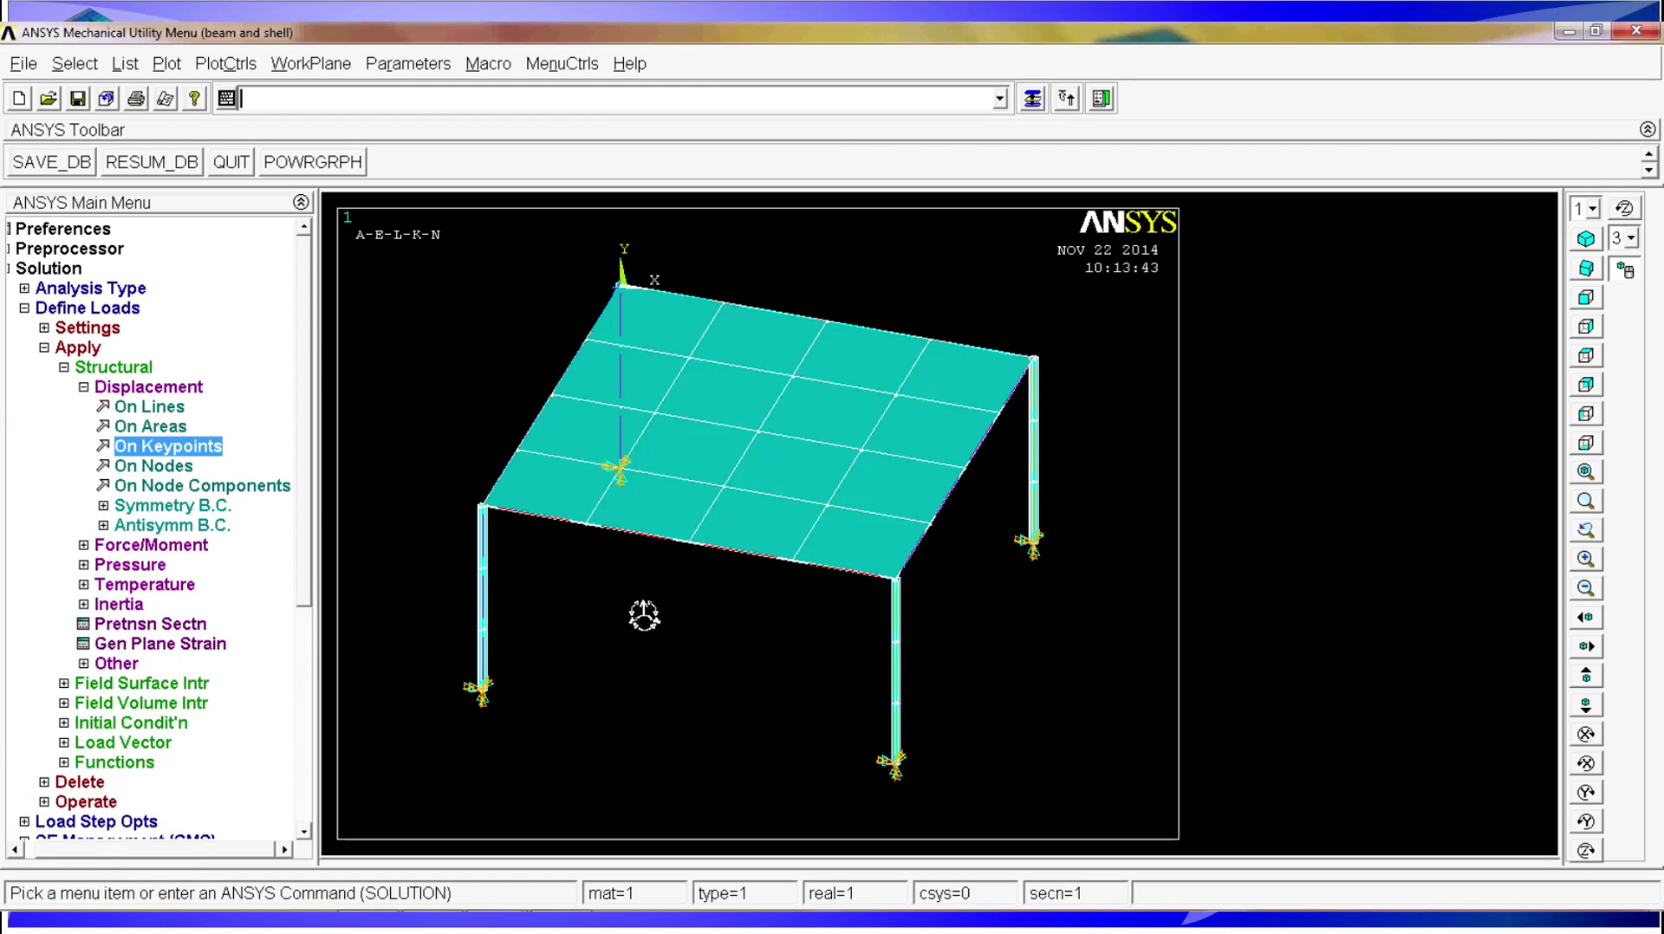
# Apply a global gravitational acceleration of 9.81 in the Y component as an inertia load
pyautogui.click(145, 389)
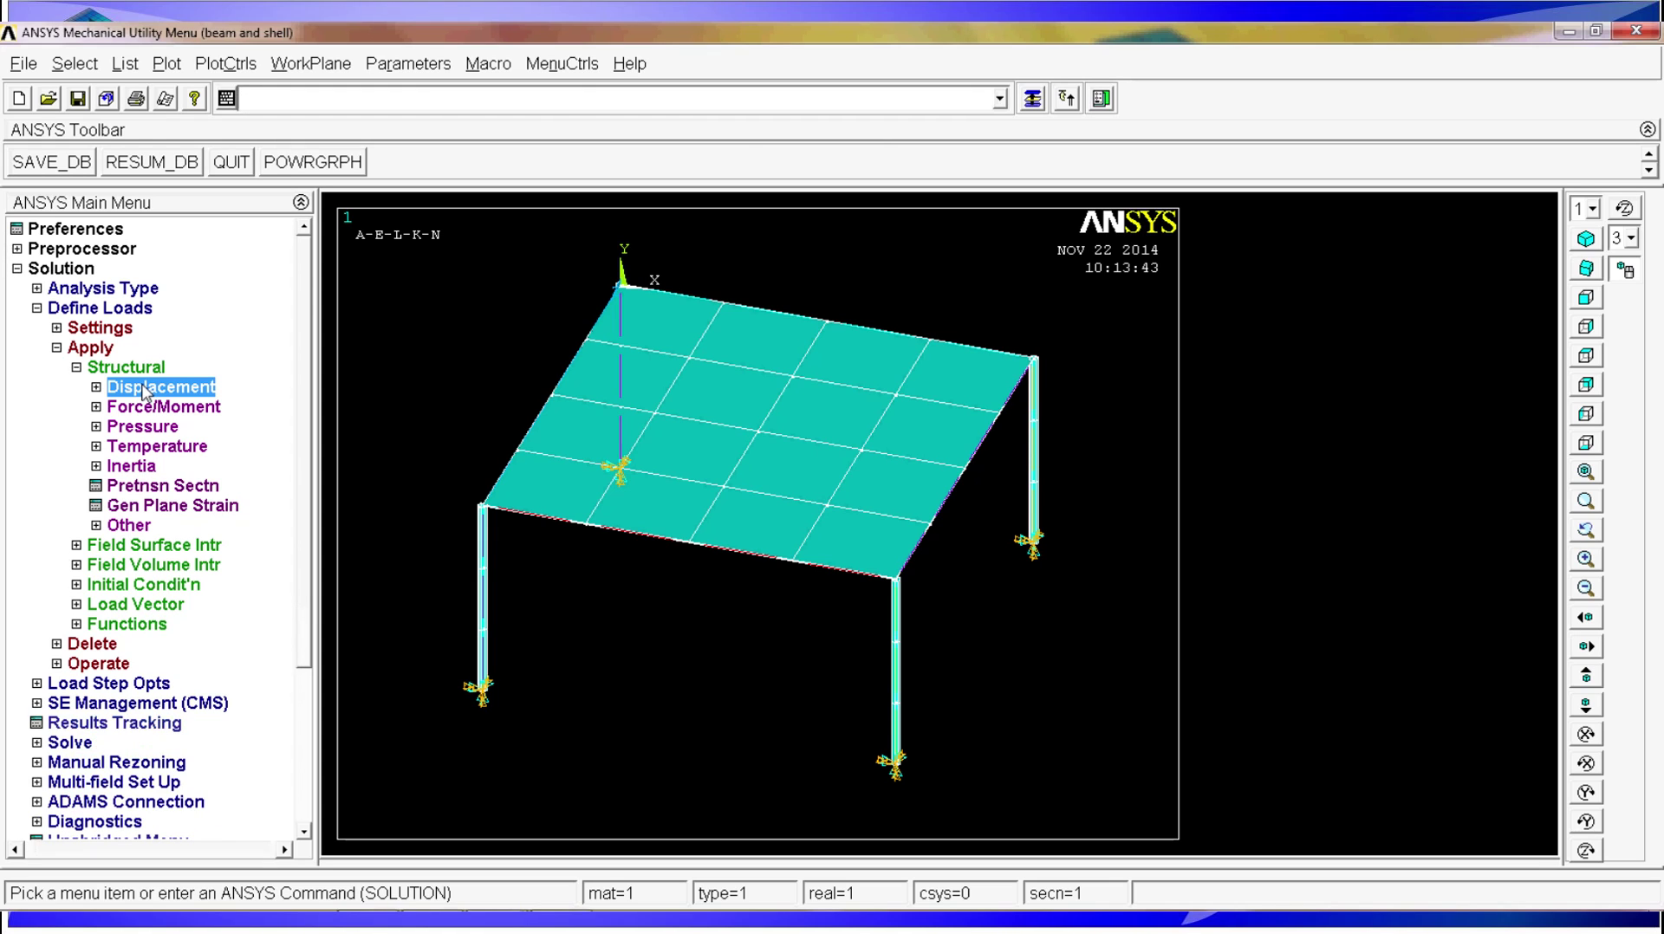
pyautogui.click(130, 368)
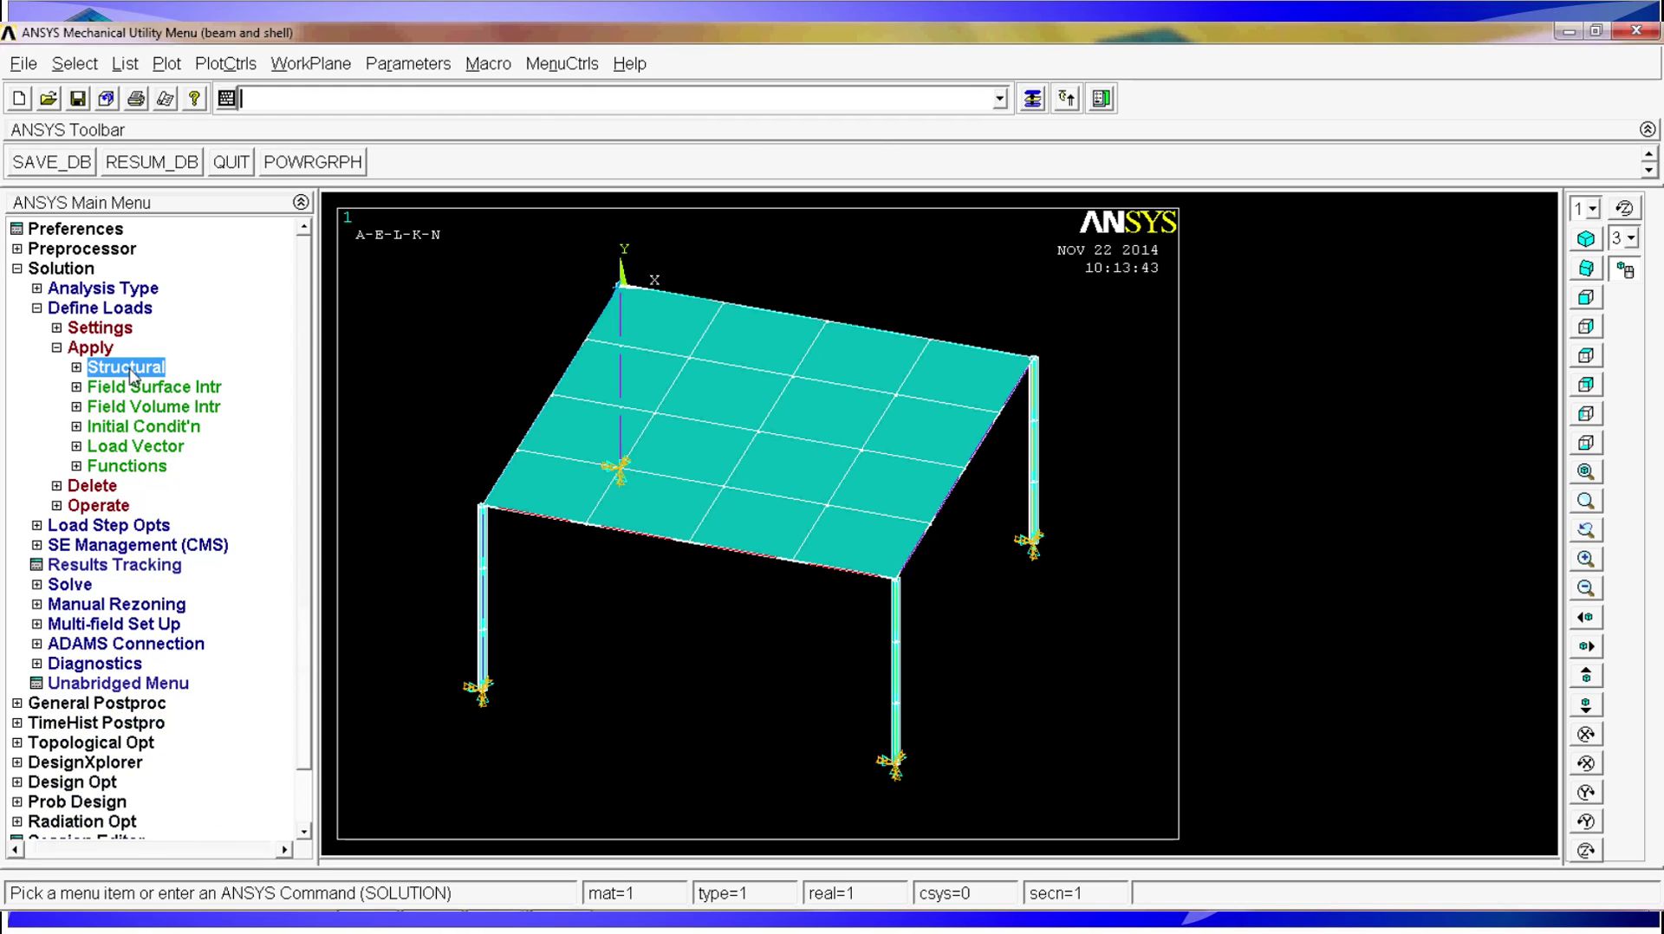
pyautogui.click(130, 369)
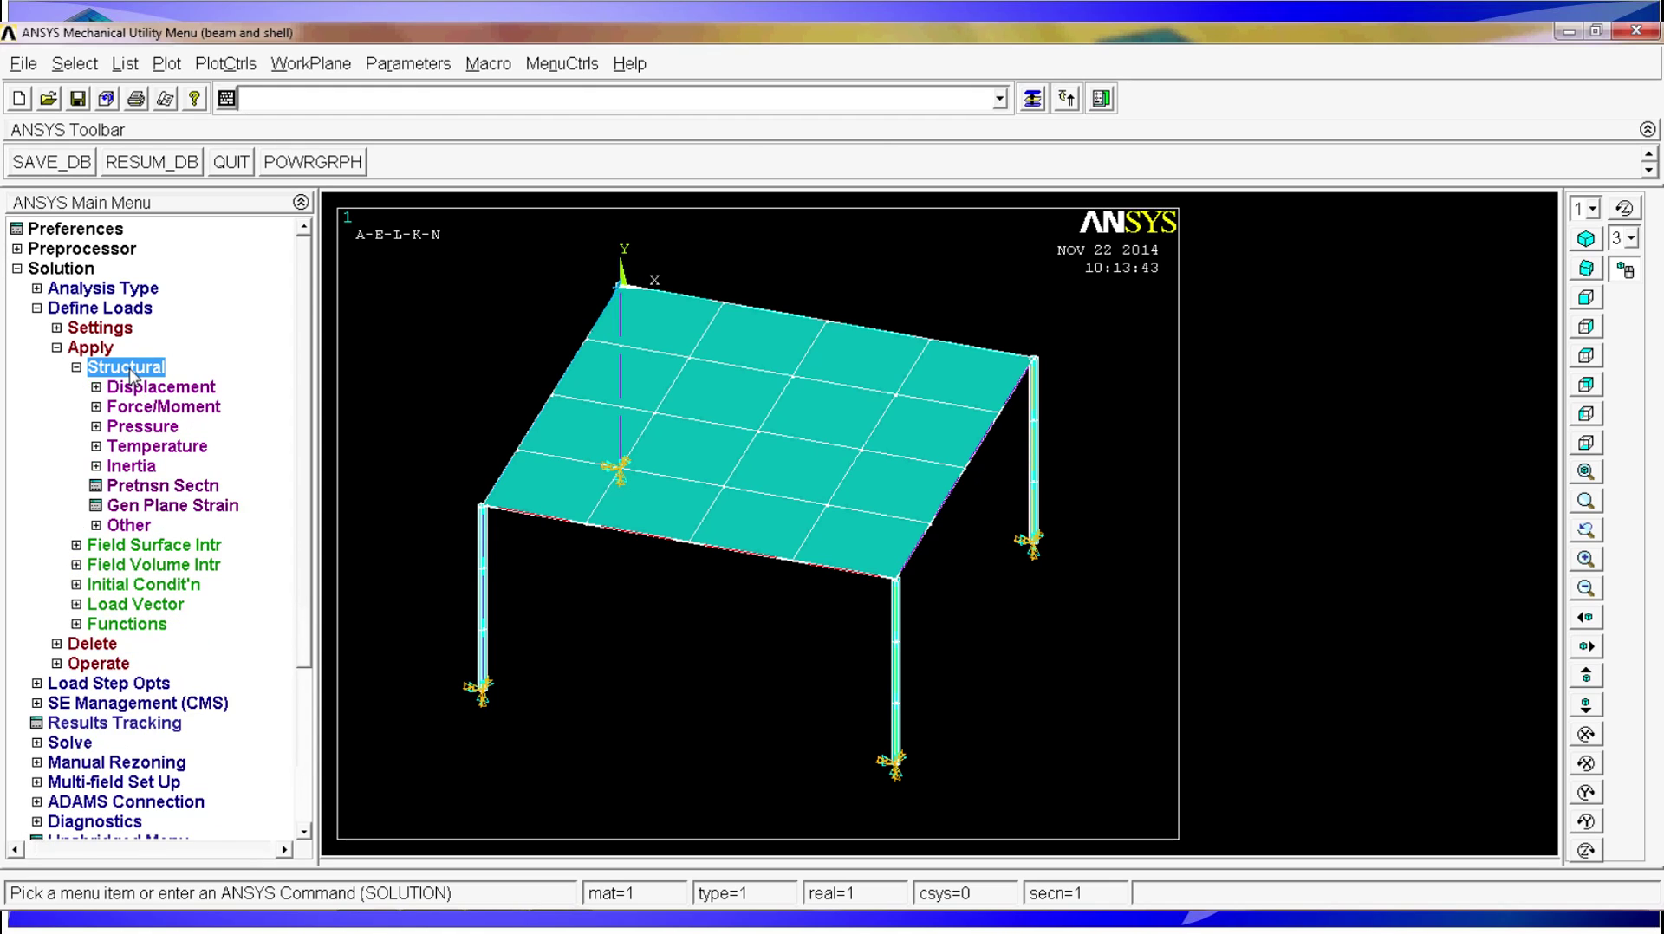
pyautogui.click(147, 469)
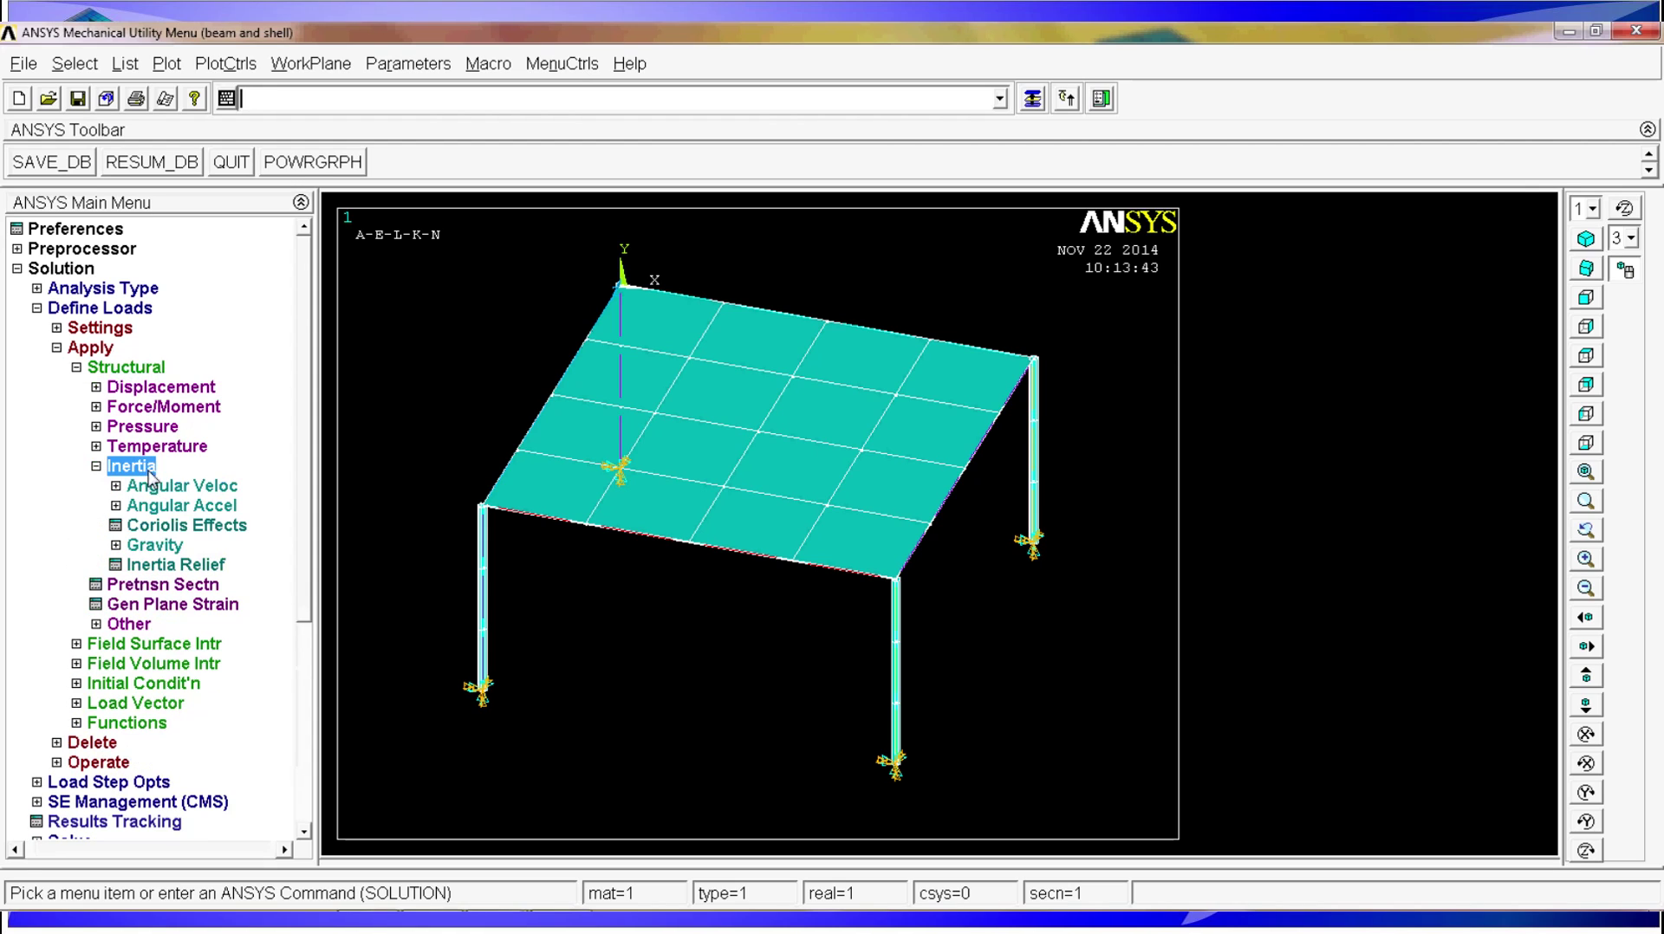
pyautogui.click(168, 549)
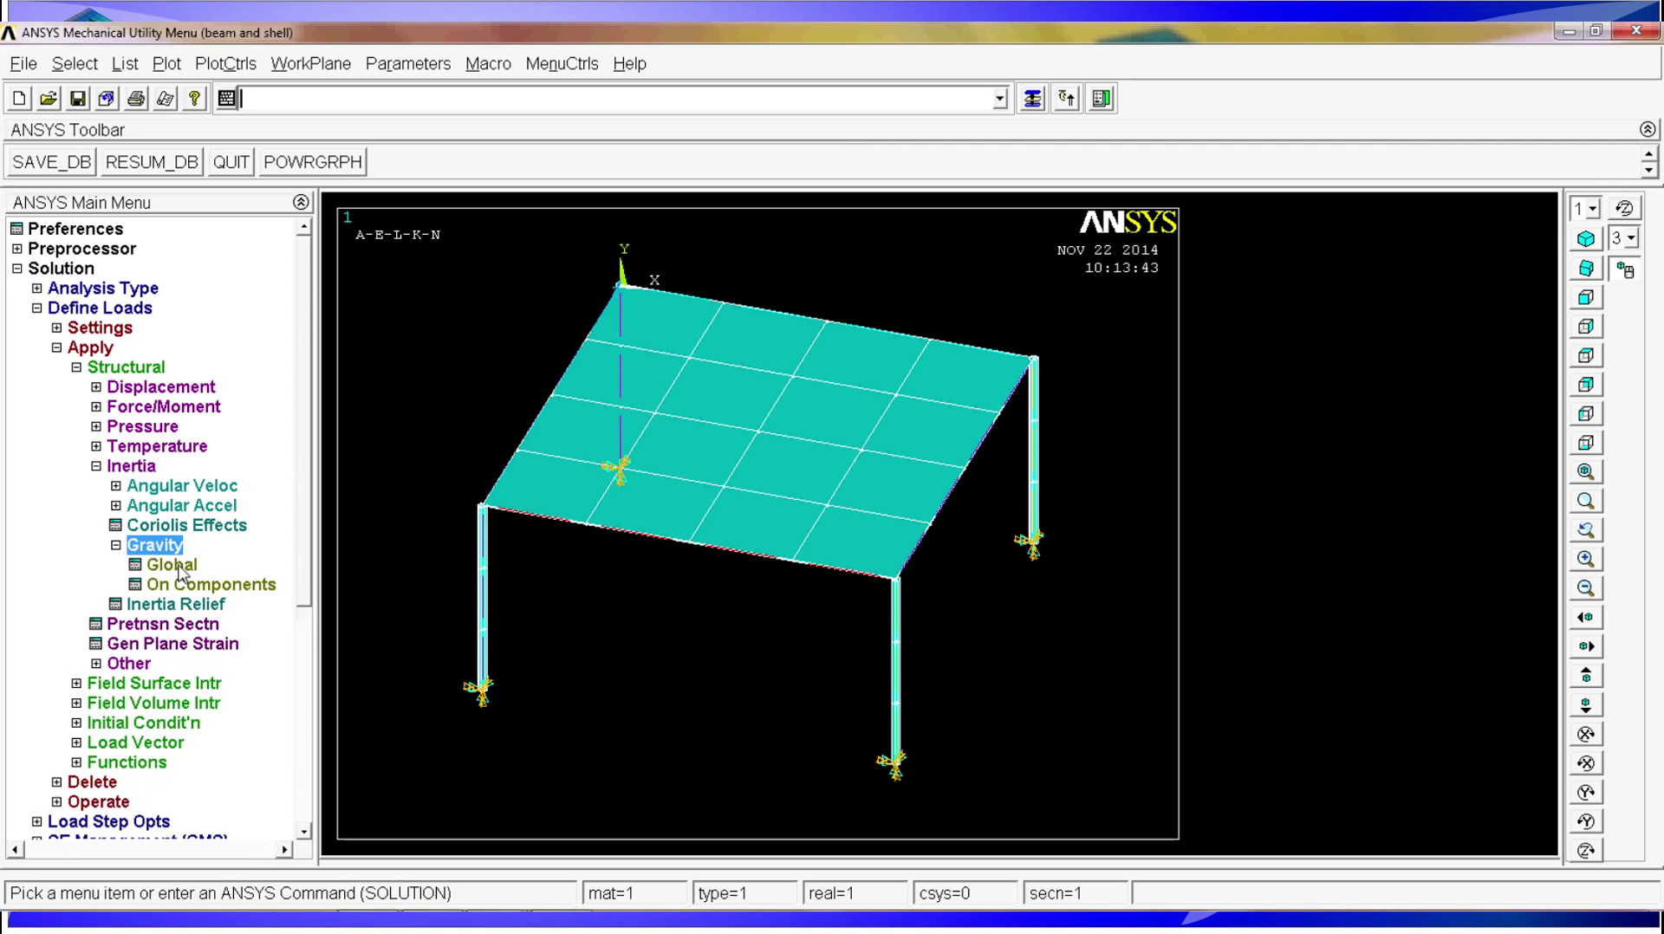
pyautogui.click(178, 568)
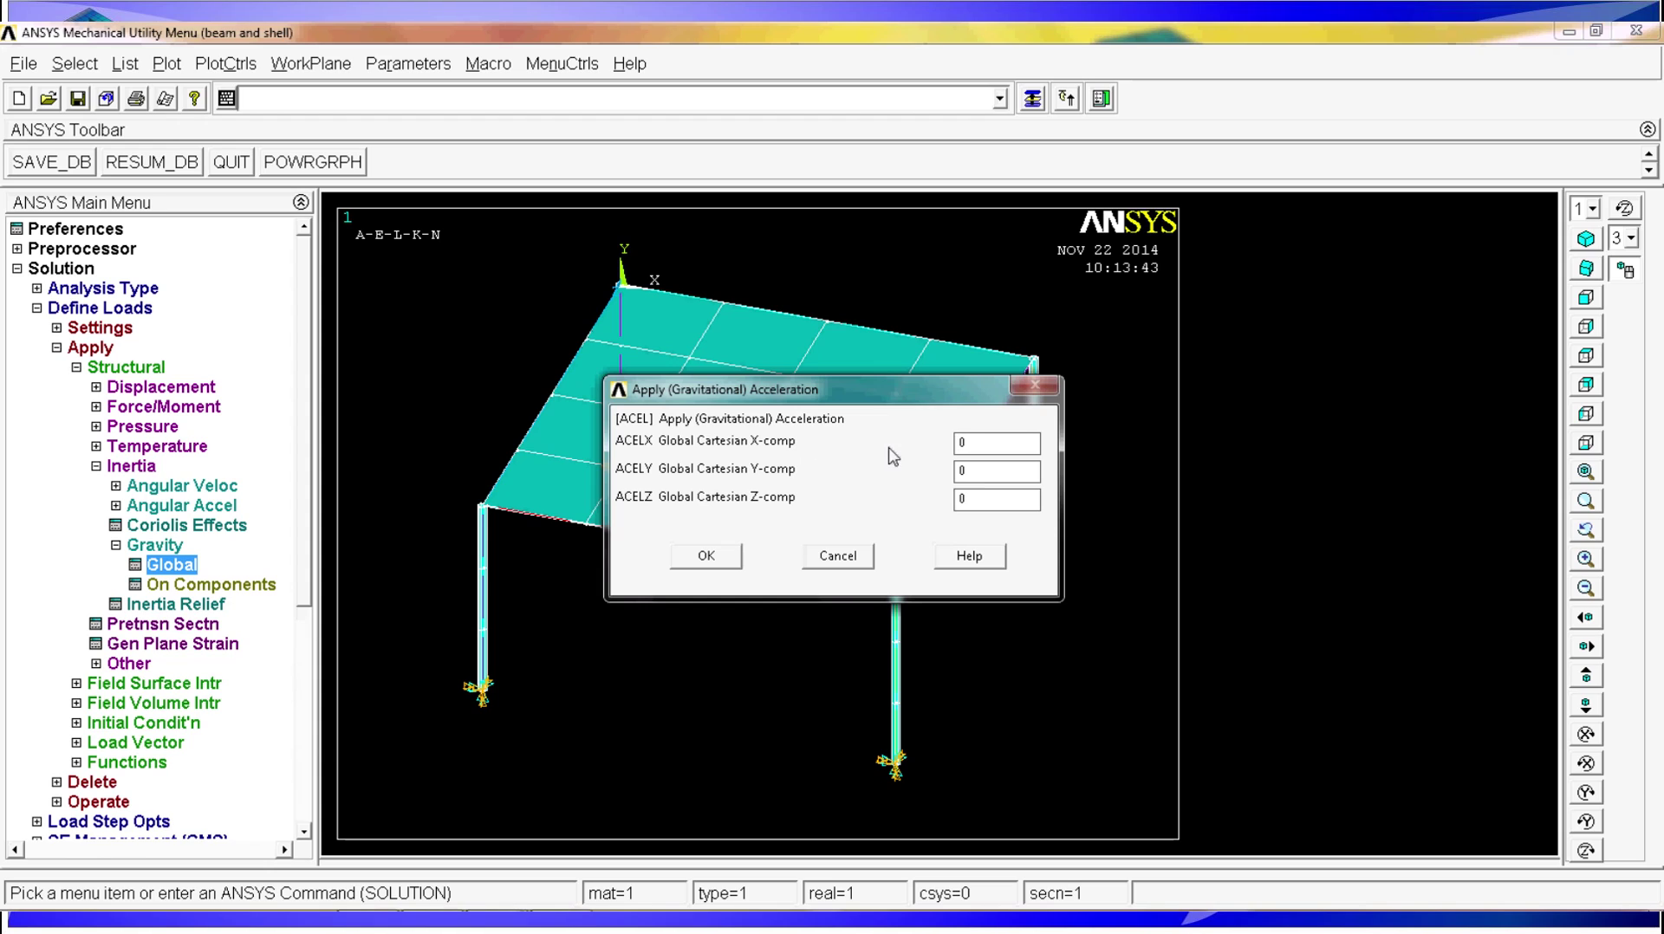
pyautogui.click(1014, 468)
pyautogui.press('BackSpace')
pyautogui.write('9.81')
pyautogui.click(1001, 471)
pyautogui.click(714, 562)
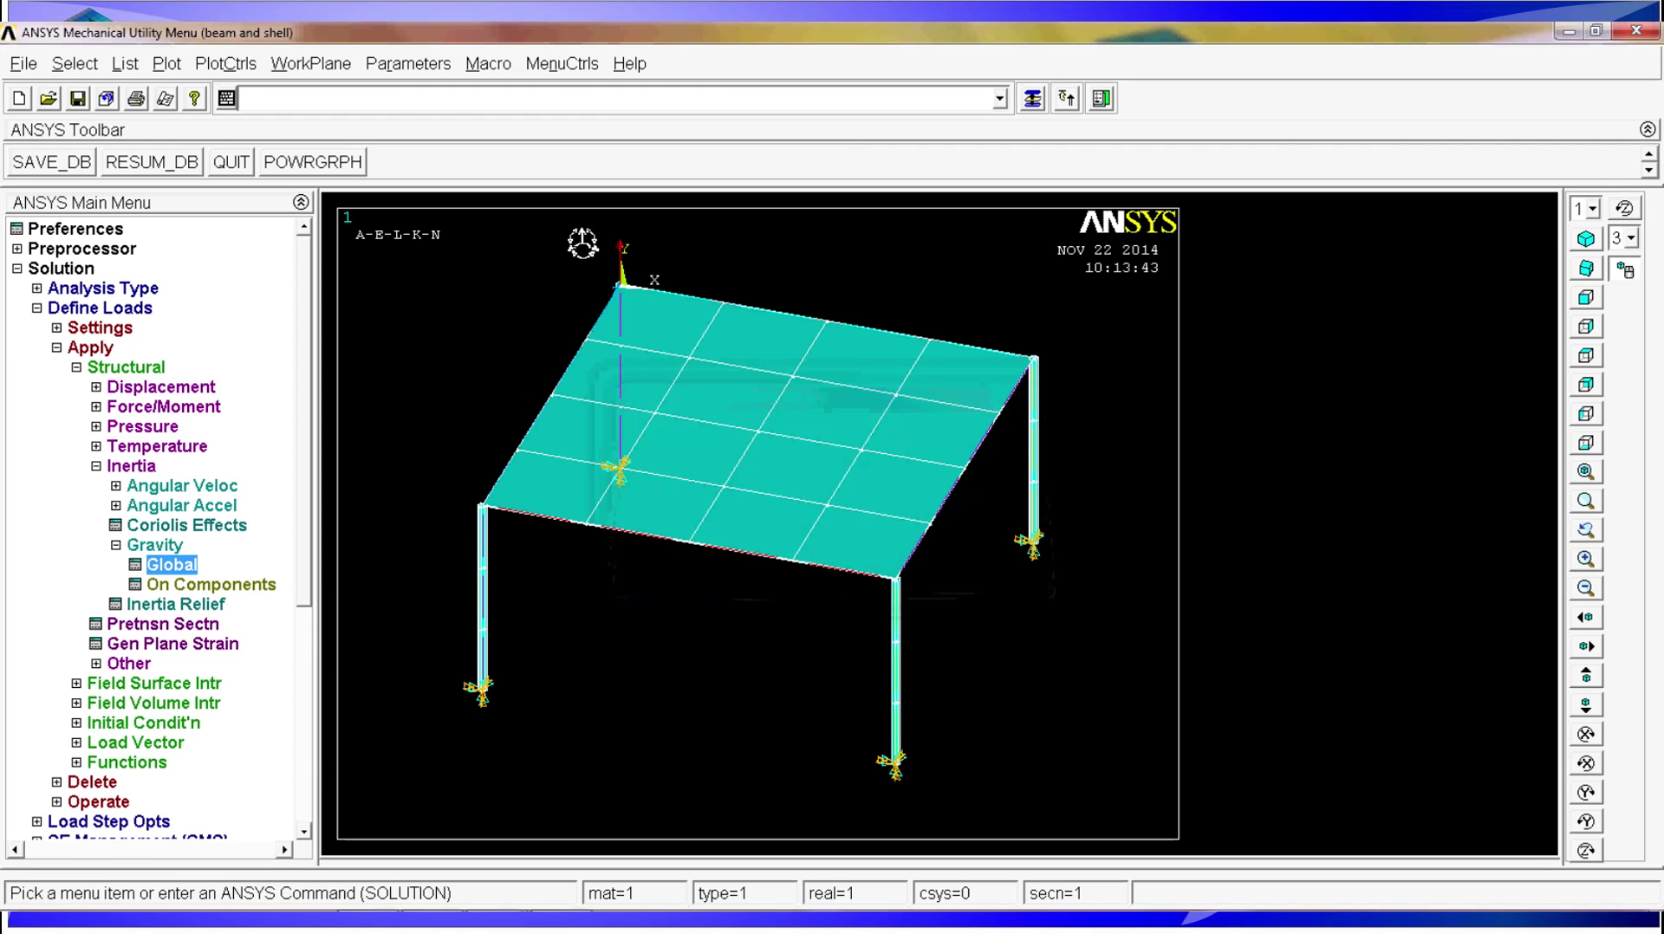
# Check the applied constraints and gravity by plotting the lines, the areas and finally the elements
pyautogui.click(181, 67)
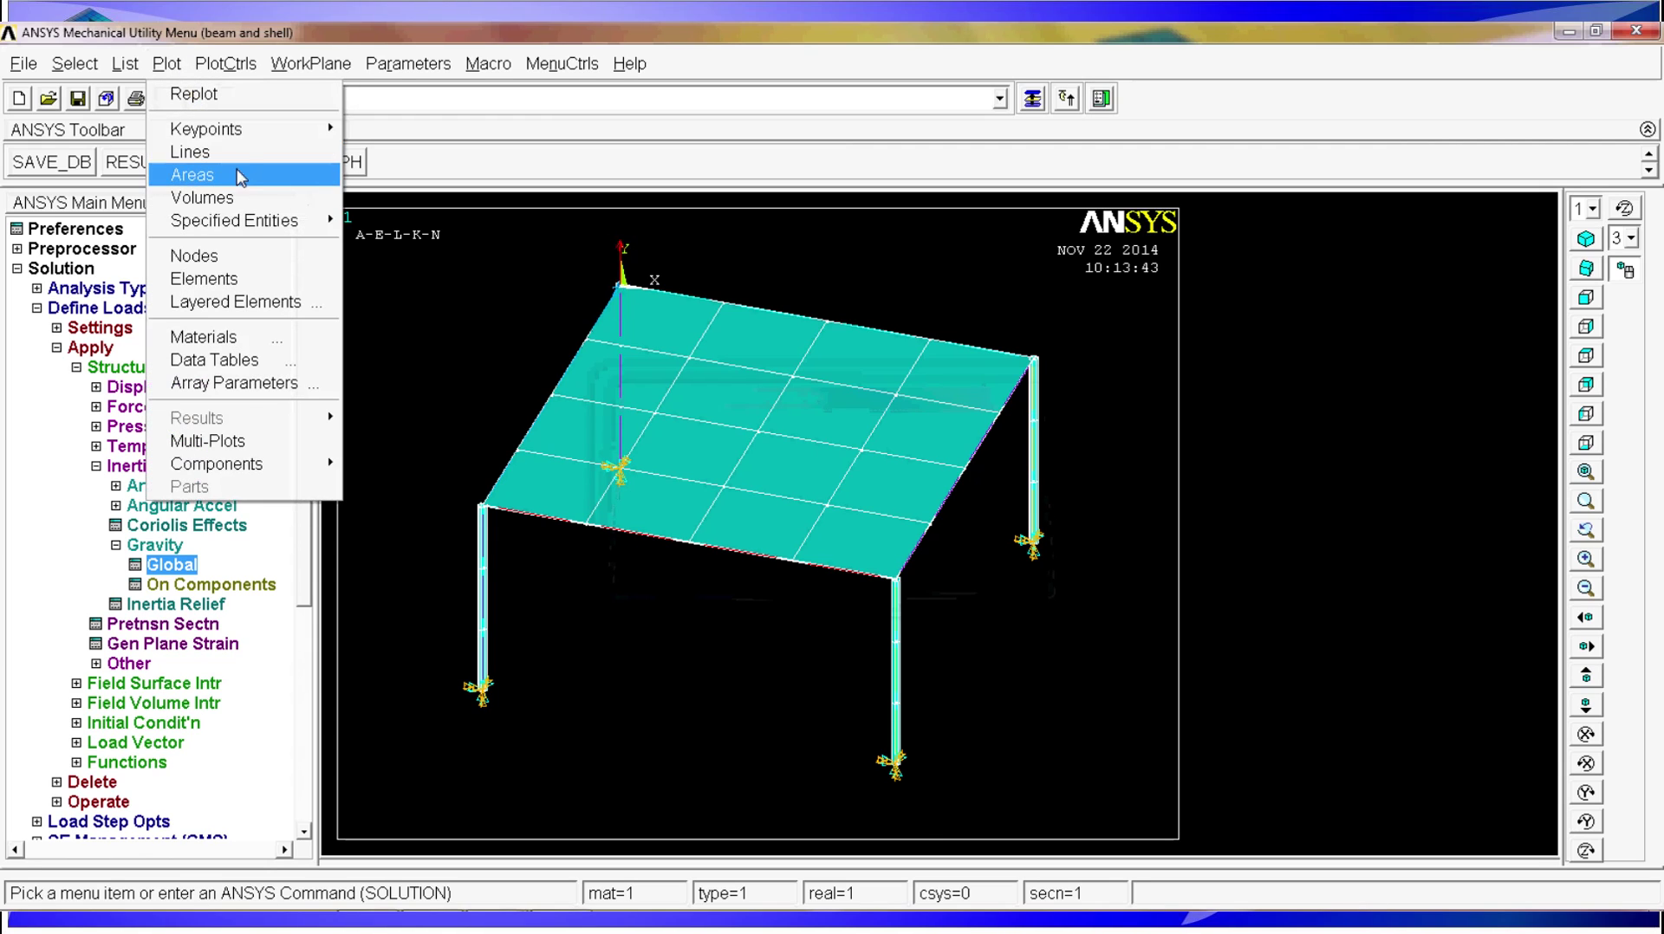
pyautogui.click(204, 153)
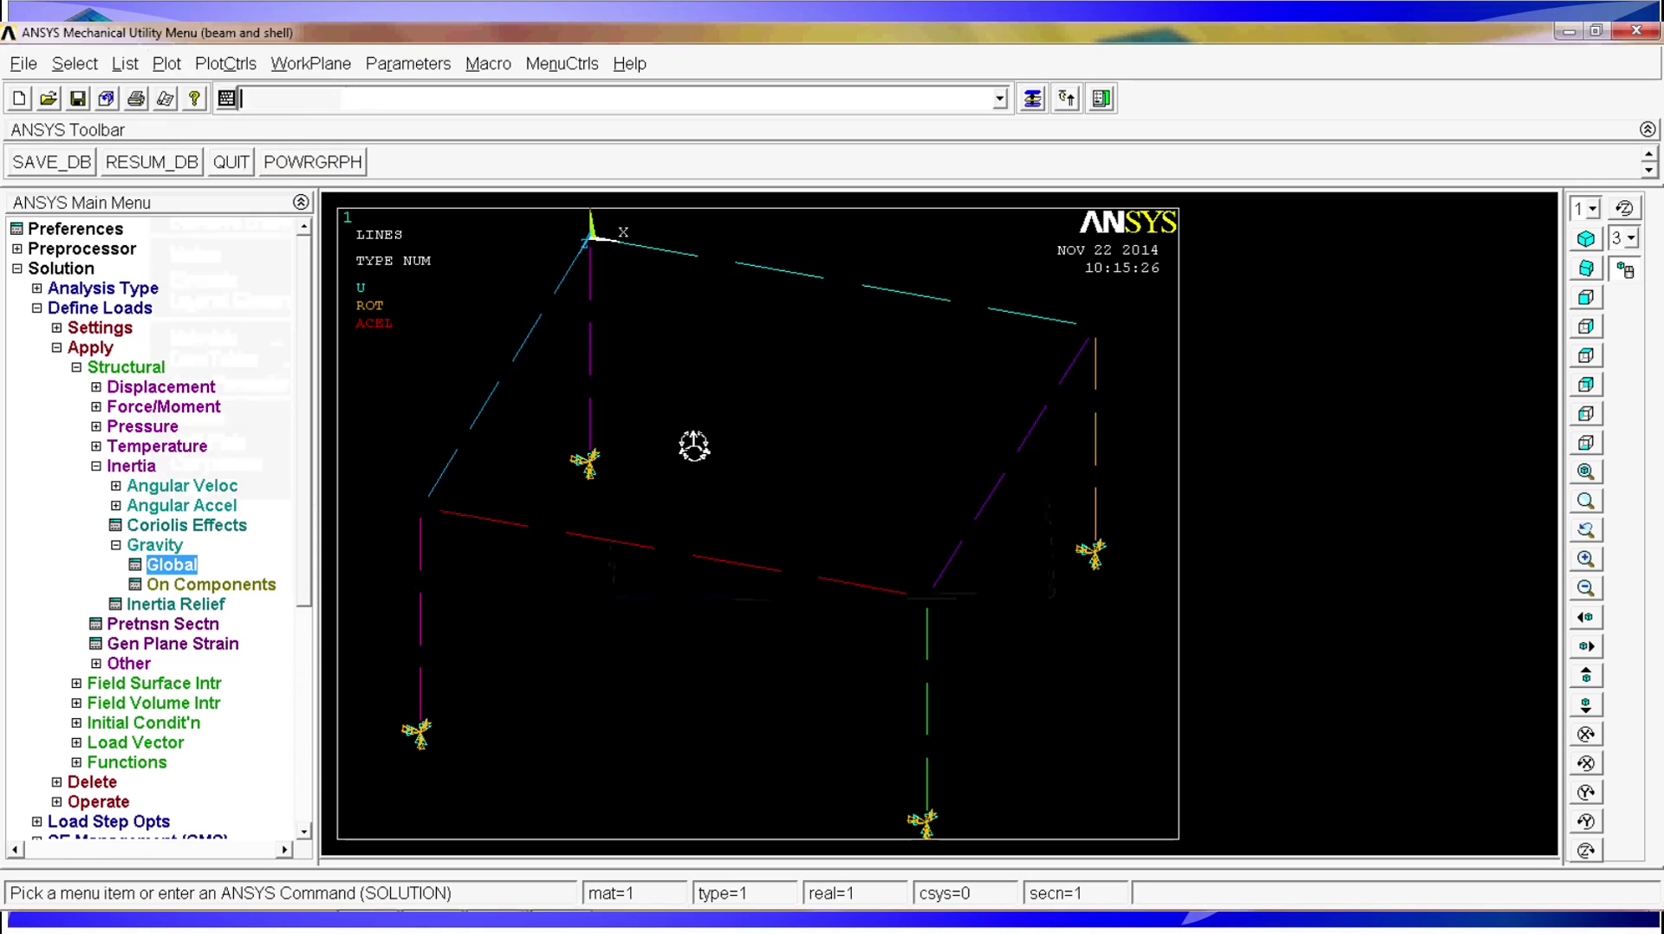
pyautogui.click(1589, 499)
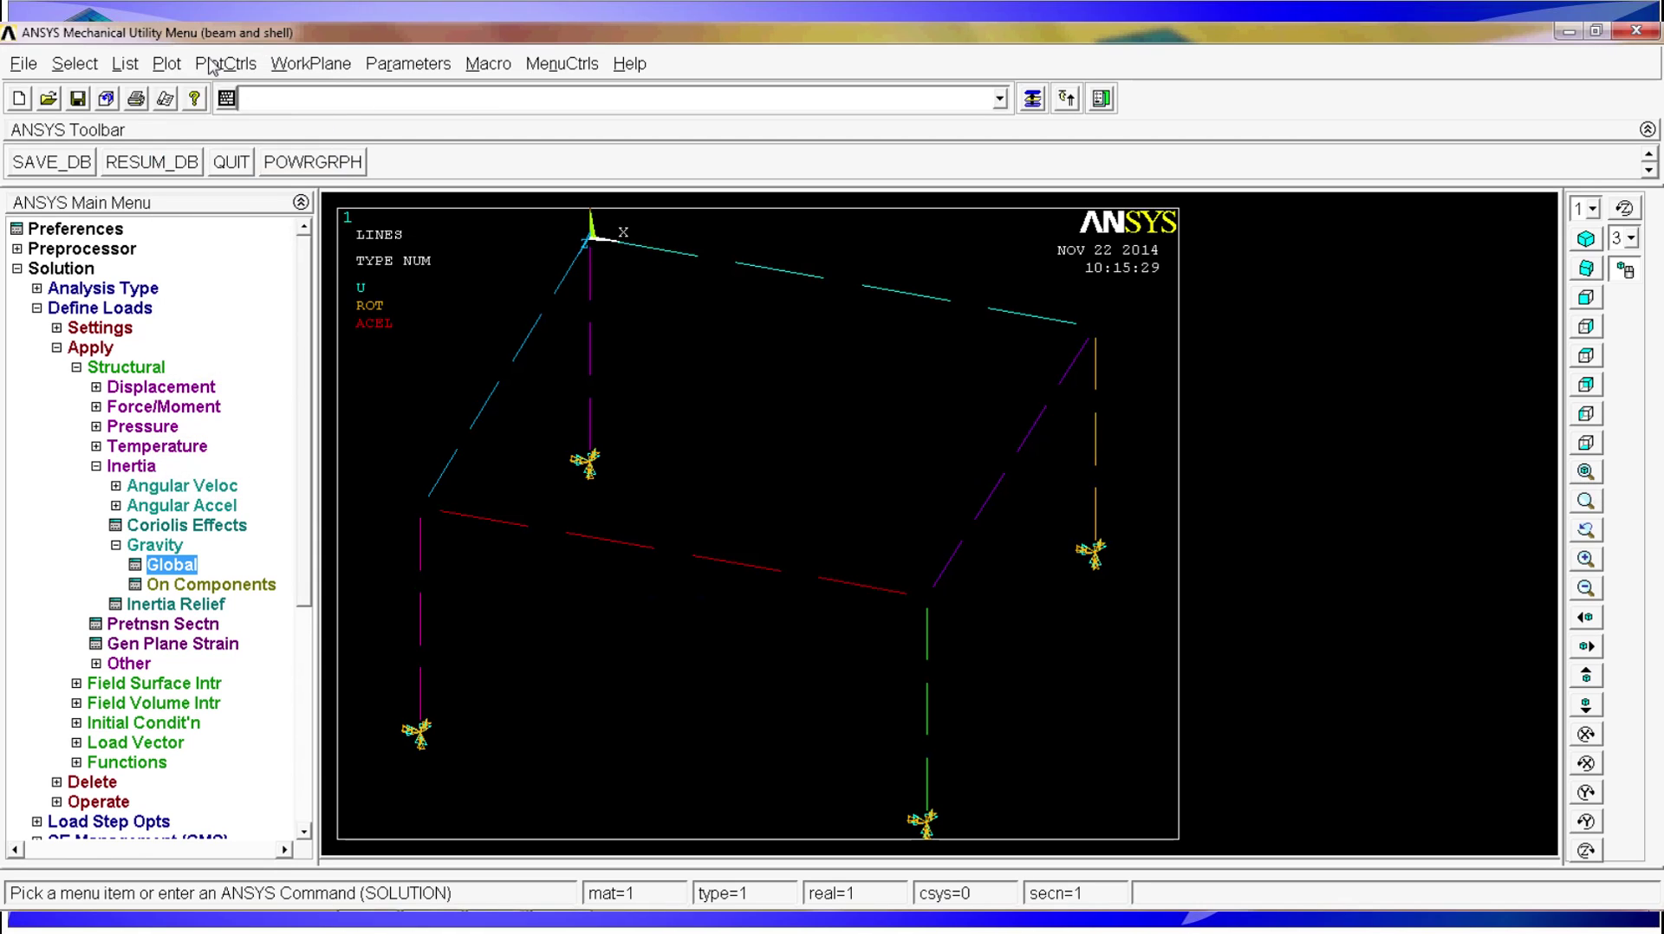
pyautogui.click(166, 66)
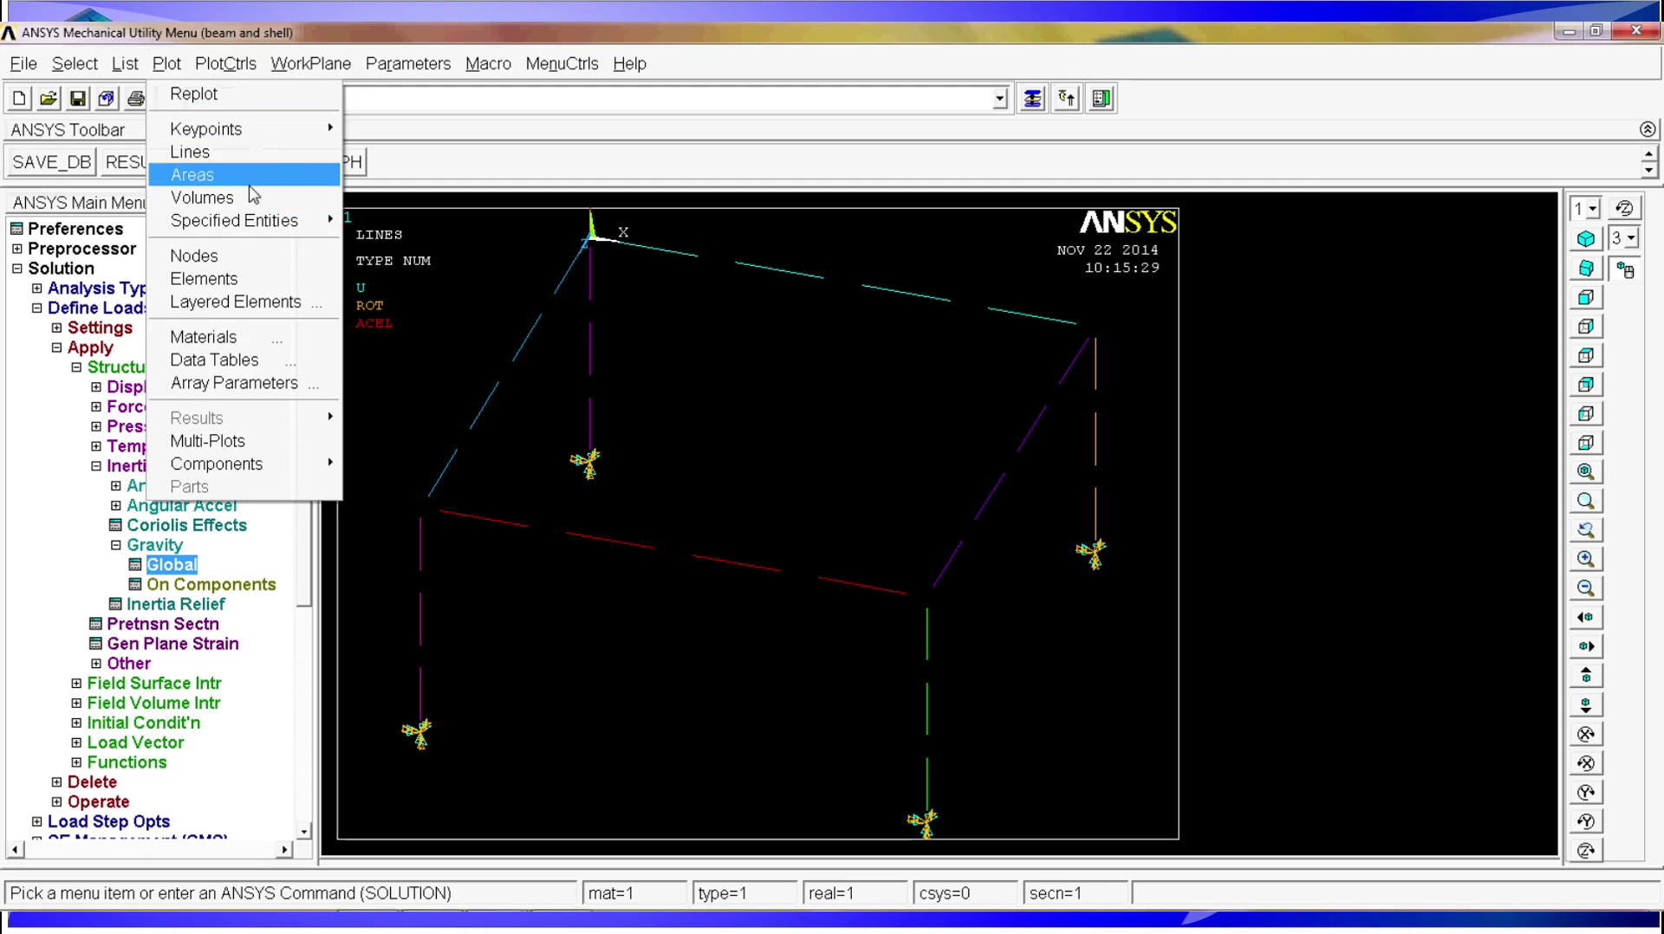
pyautogui.click(194, 175)
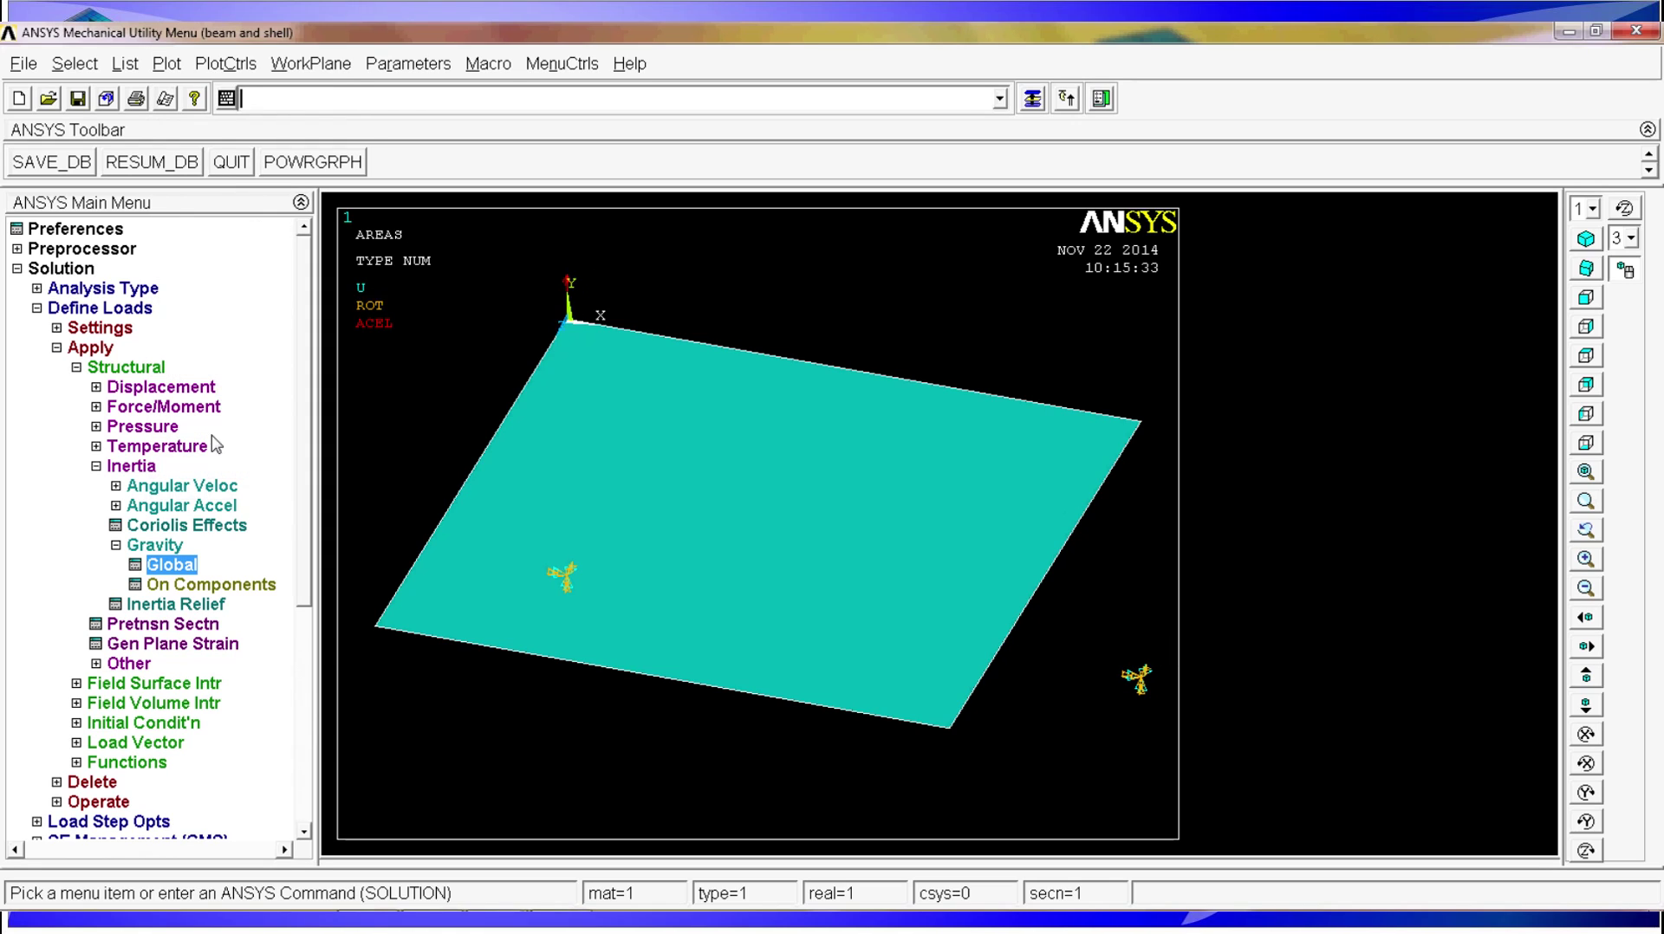
pyautogui.click(172, 64)
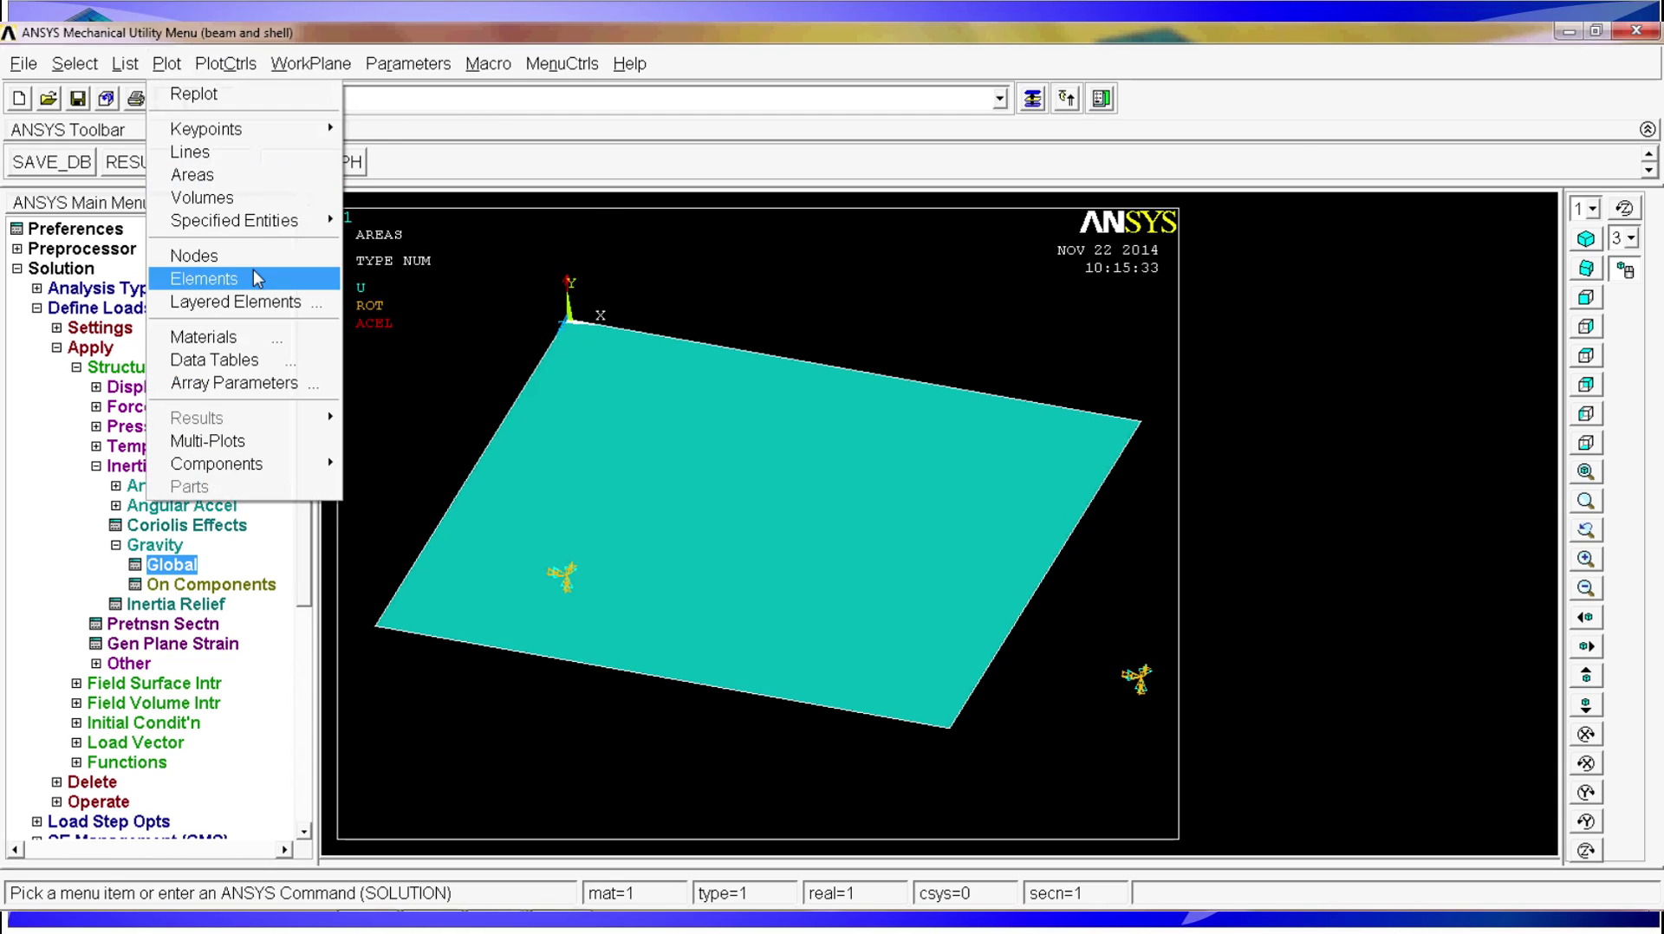
pyautogui.click(204, 278)
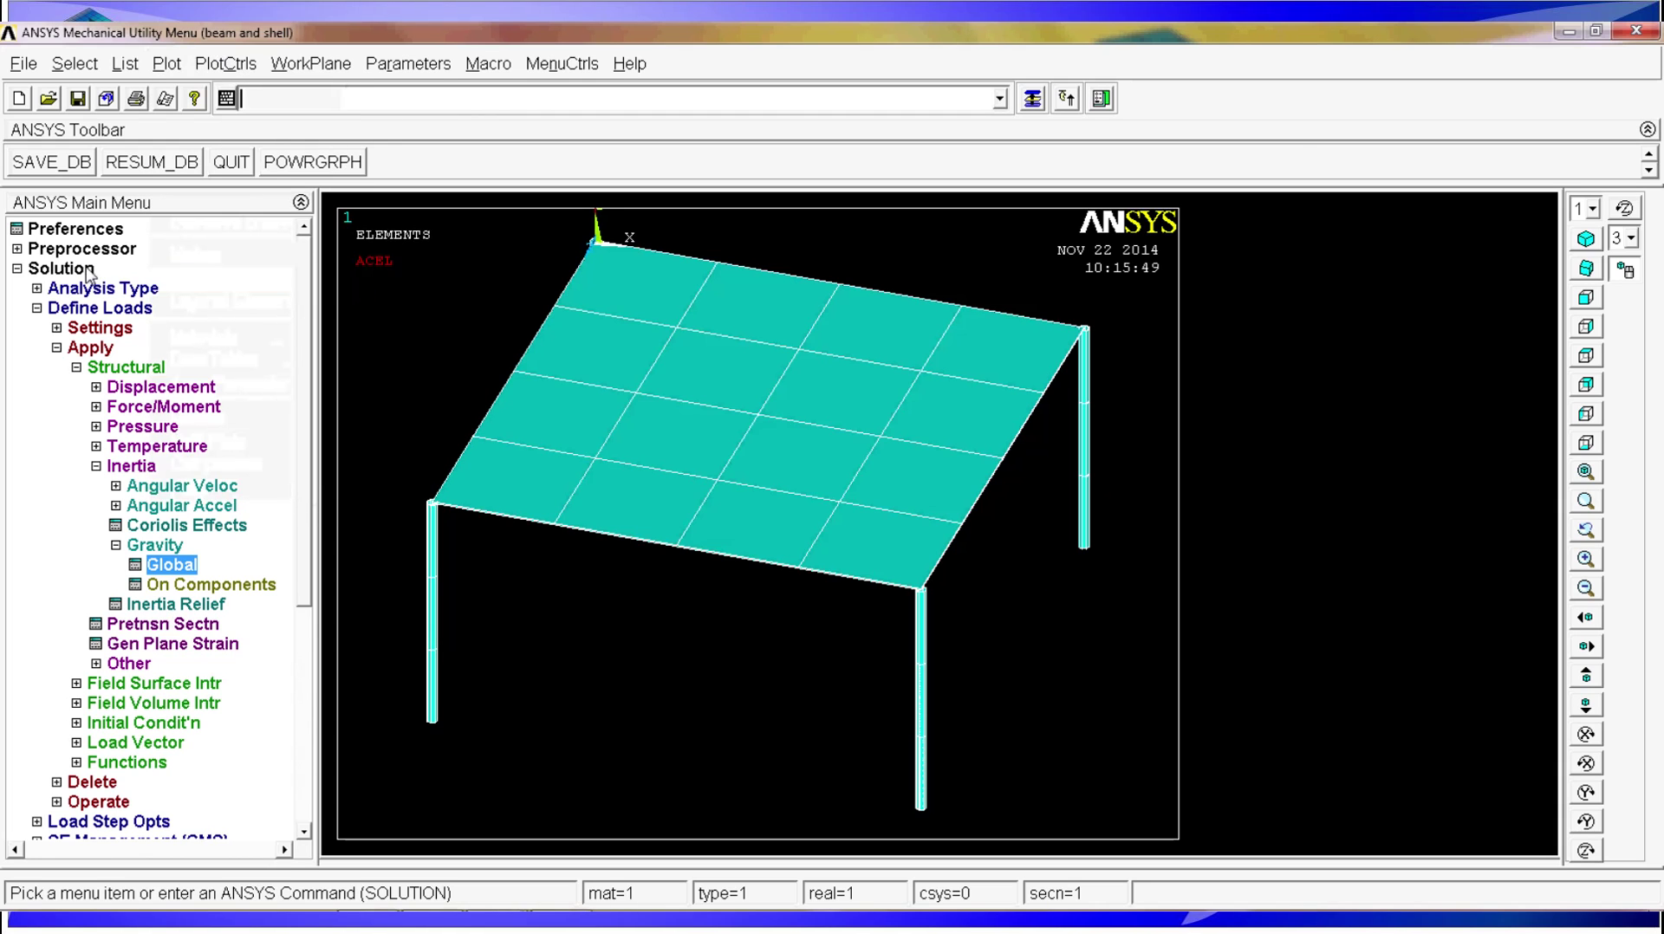
# Solve the current load step and close the solution messages and the status listing
pyautogui.click(38, 309)
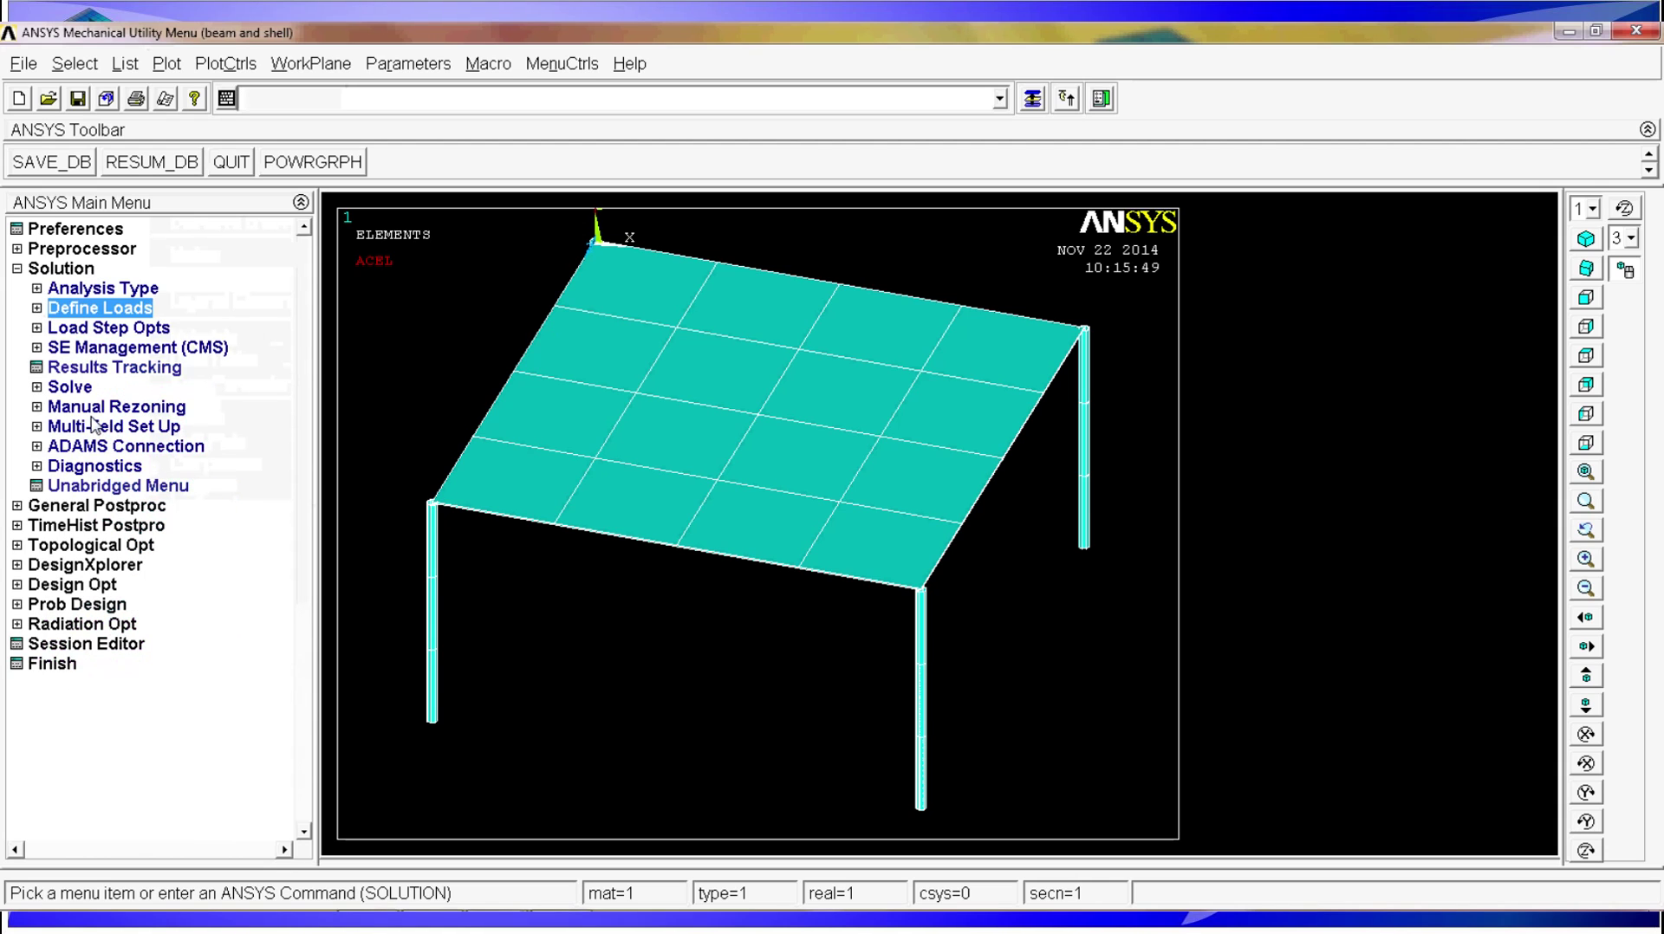
pyautogui.click(69, 388)
pyautogui.click(113, 407)
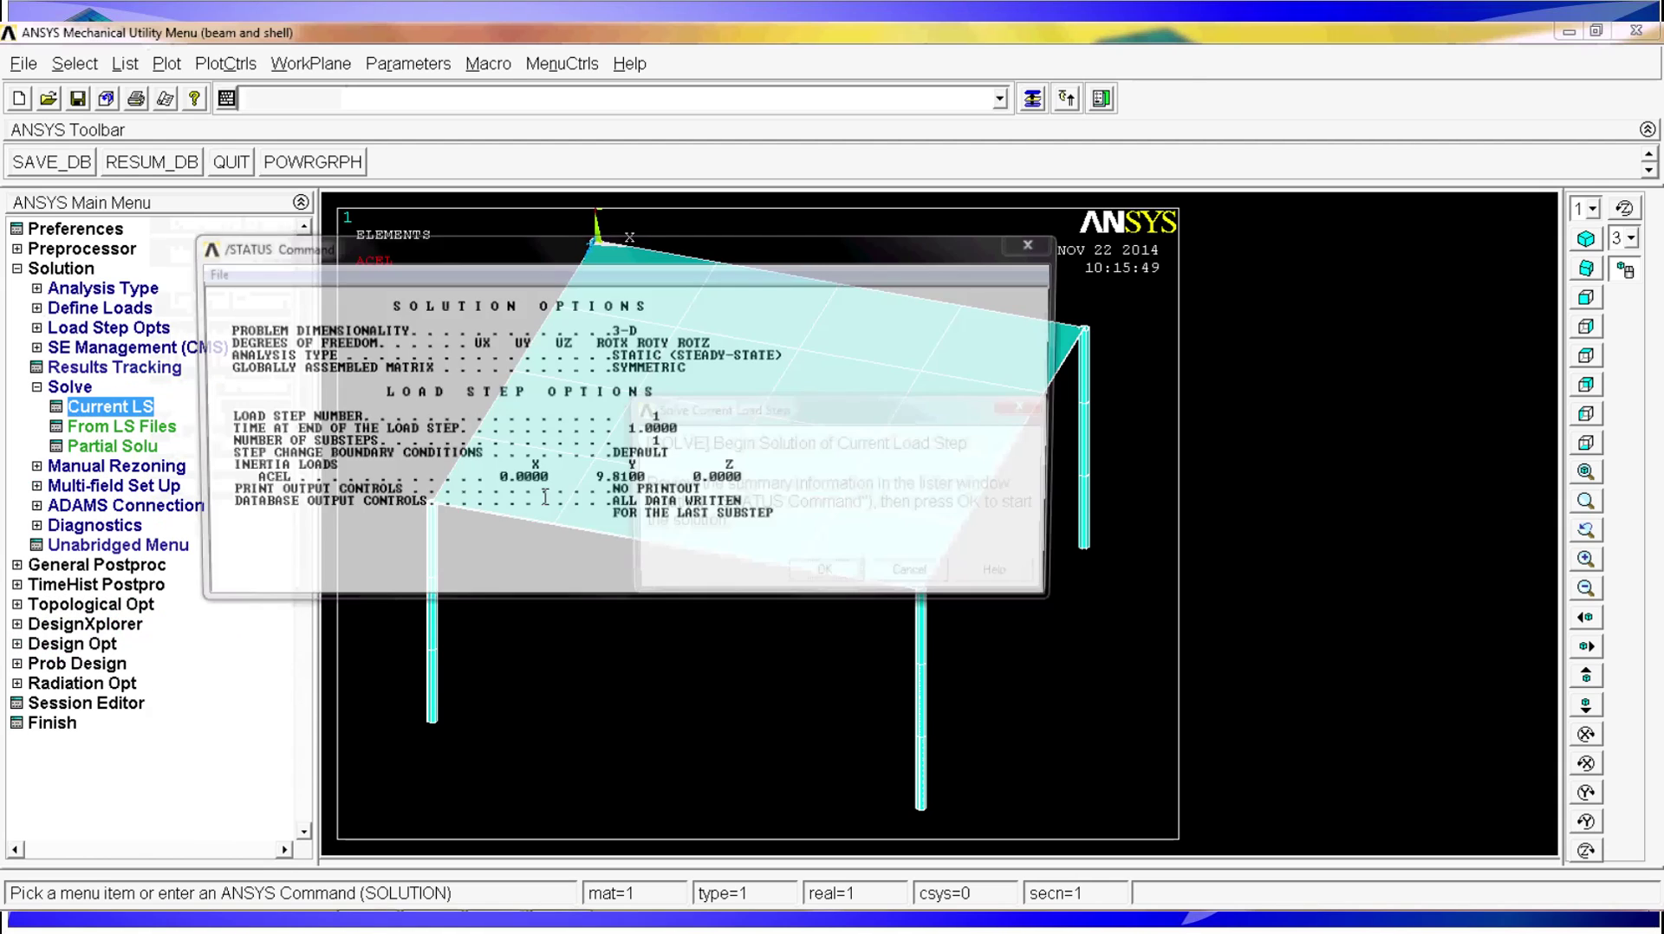
pyautogui.click(824, 573)
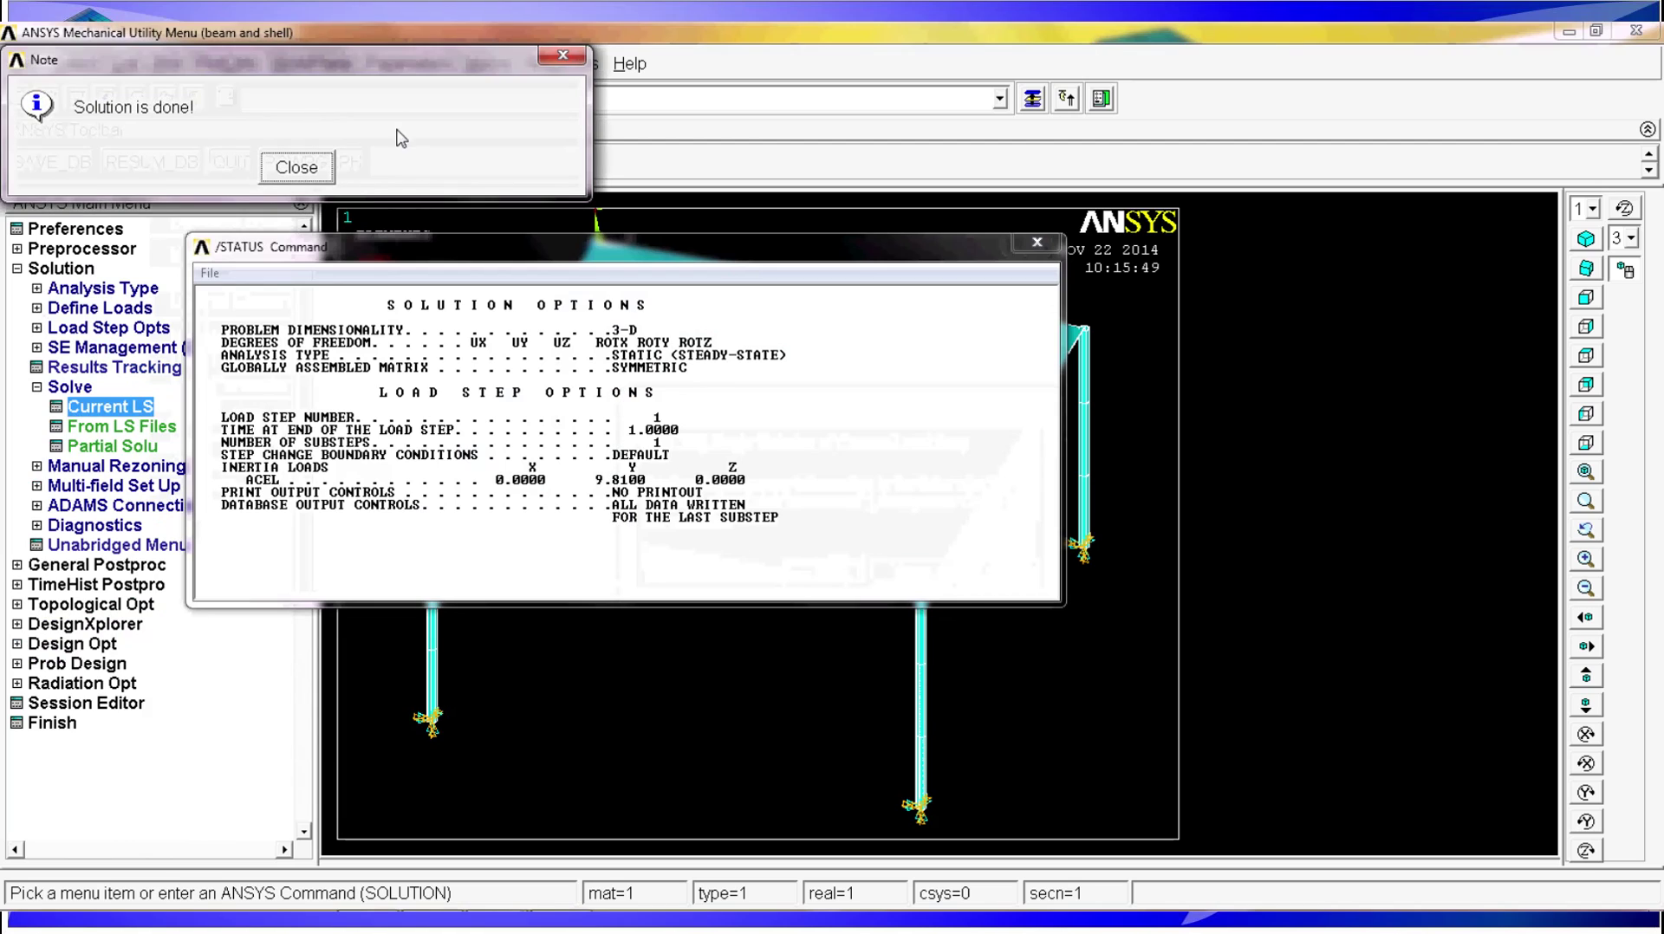
pyautogui.click(296, 168)
pyautogui.click(1037, 244)
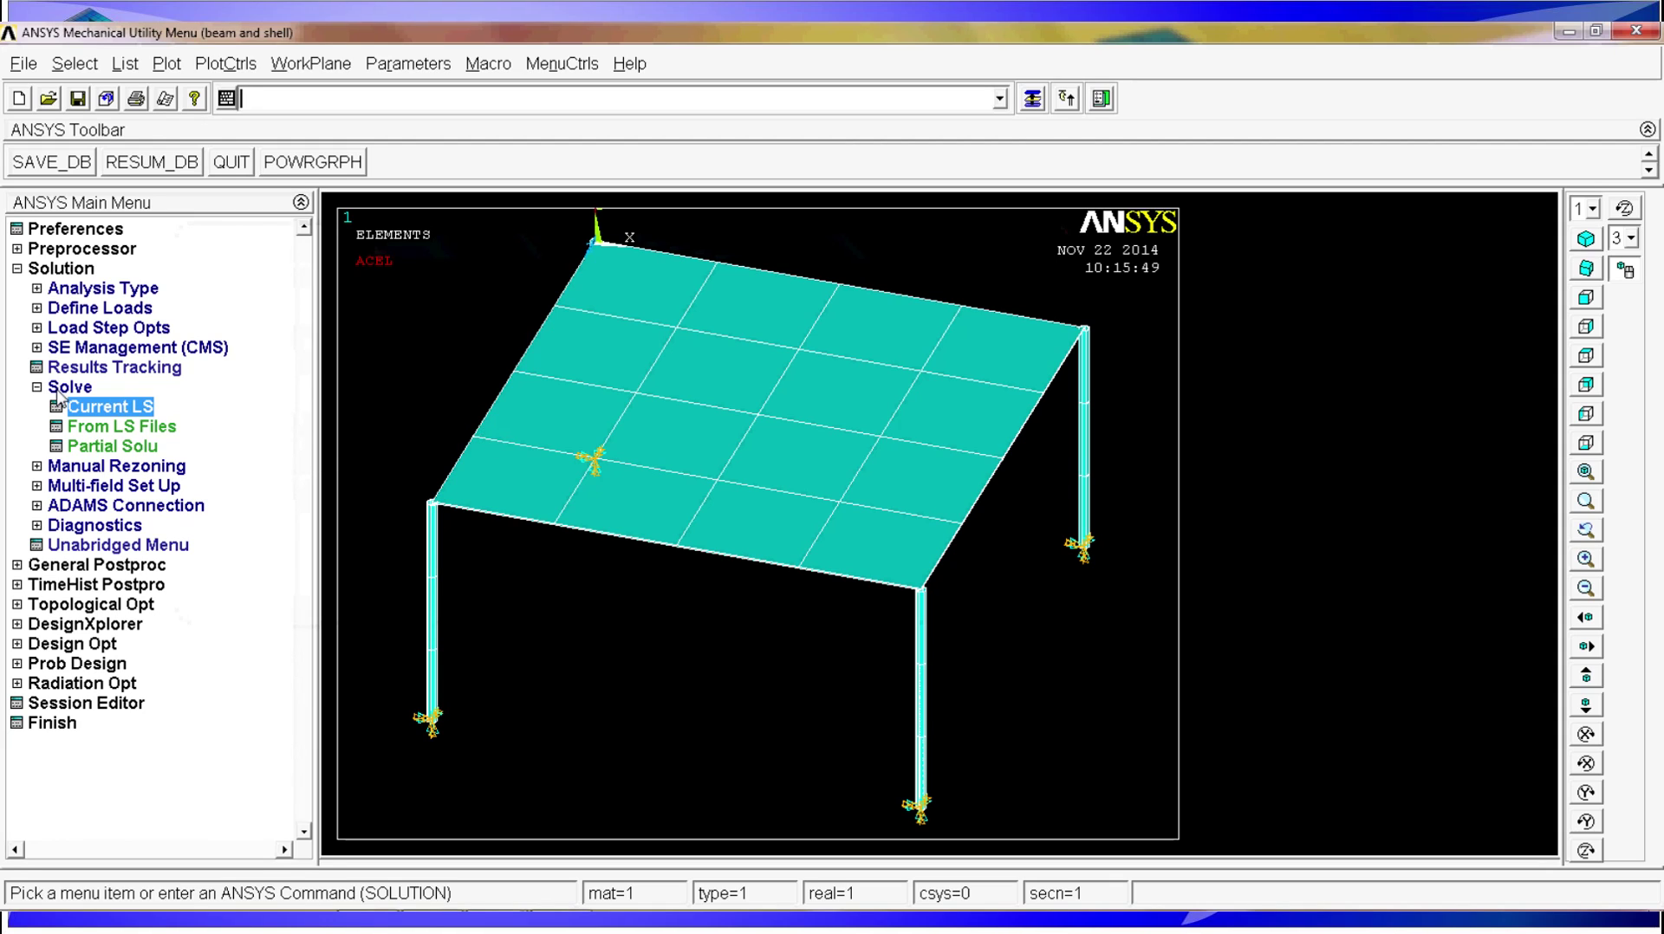
pyautogui.click(61, 388)
# Read the last set of results in the general postprocessor
pyautogui.click(81, 506)
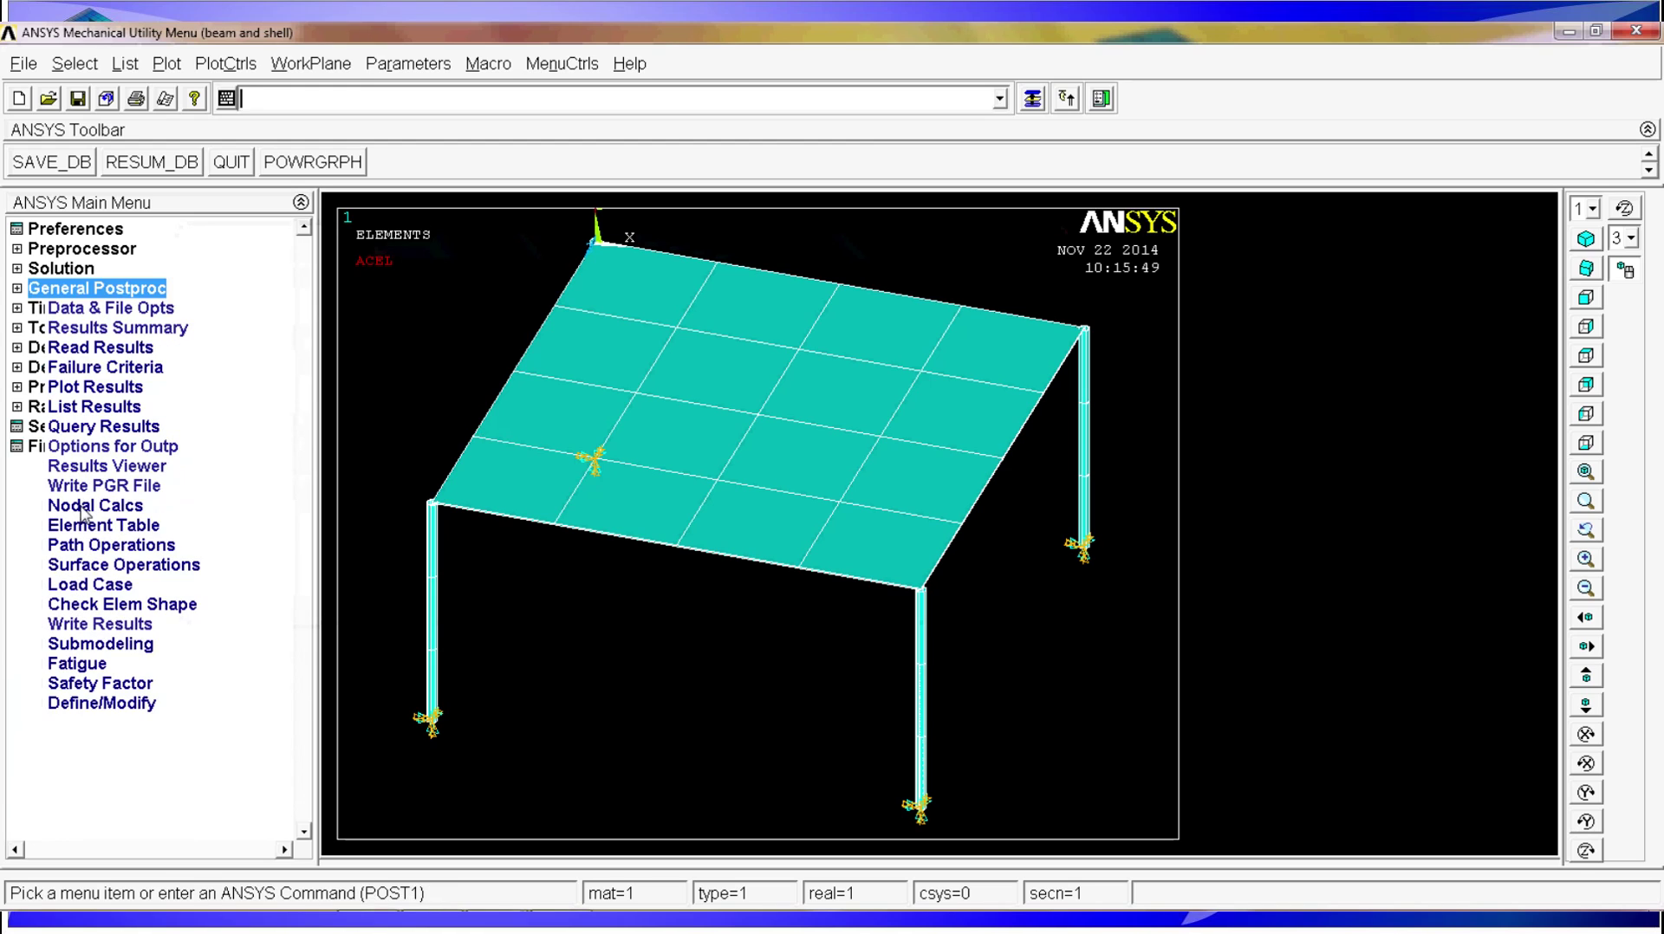
pyautogui.click(126, 348)
pyautogui.click(100, 426)
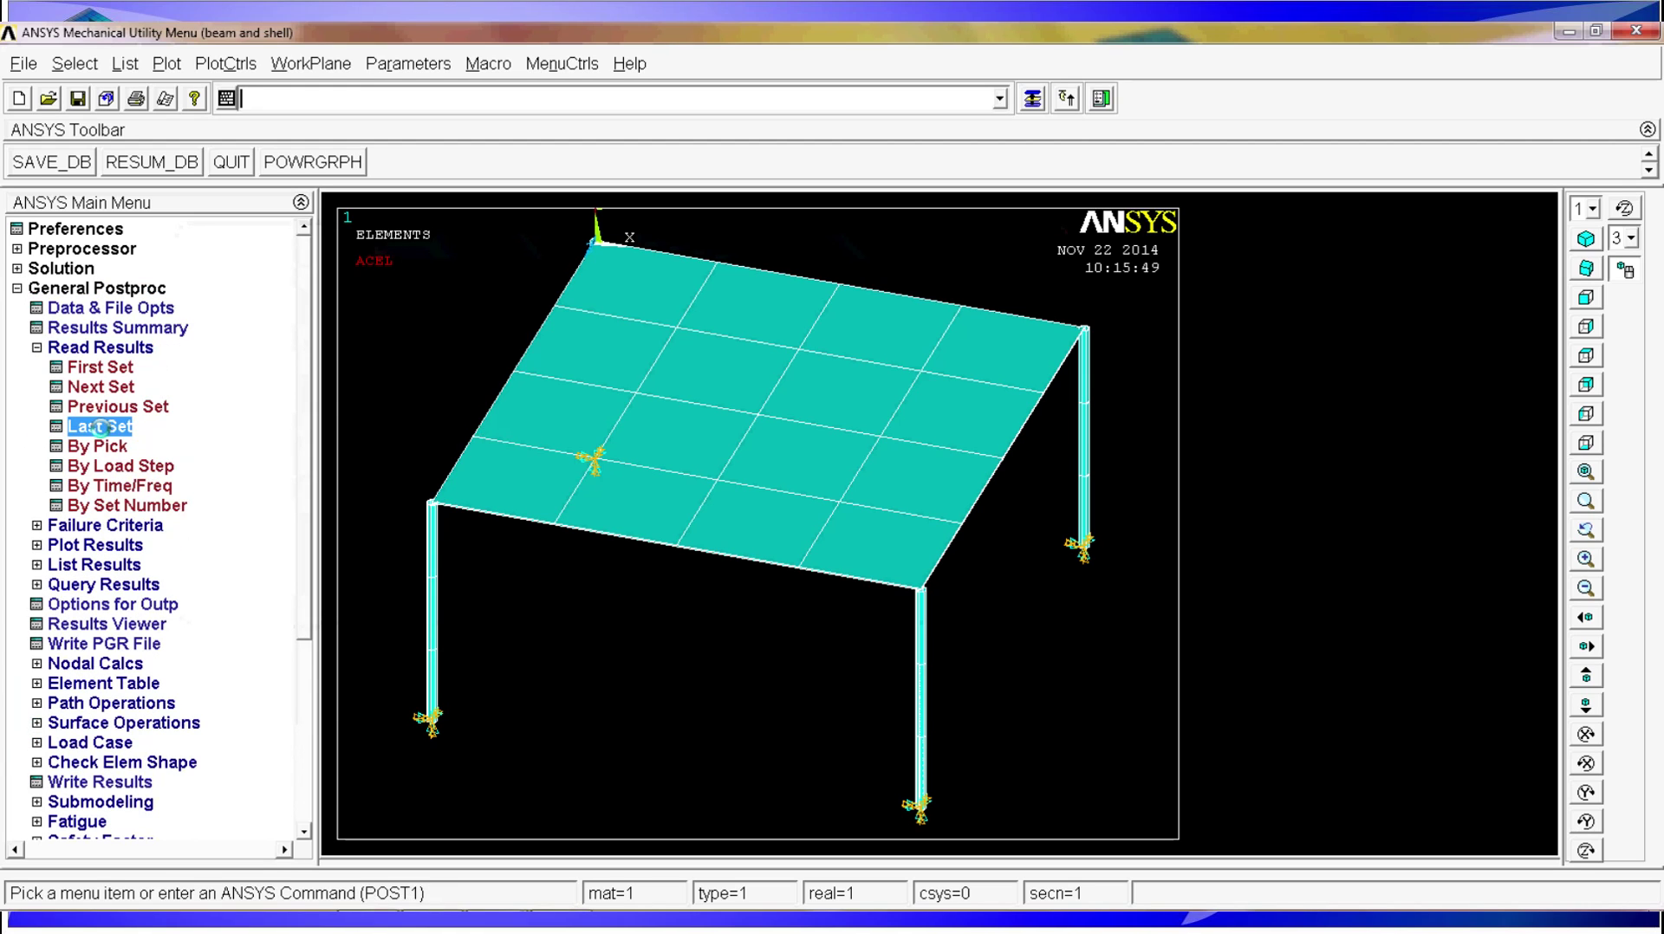
# Plot the displacement vector sum as a nodal solution contour on the deformed shape only
pyautogui.click(119, 549)
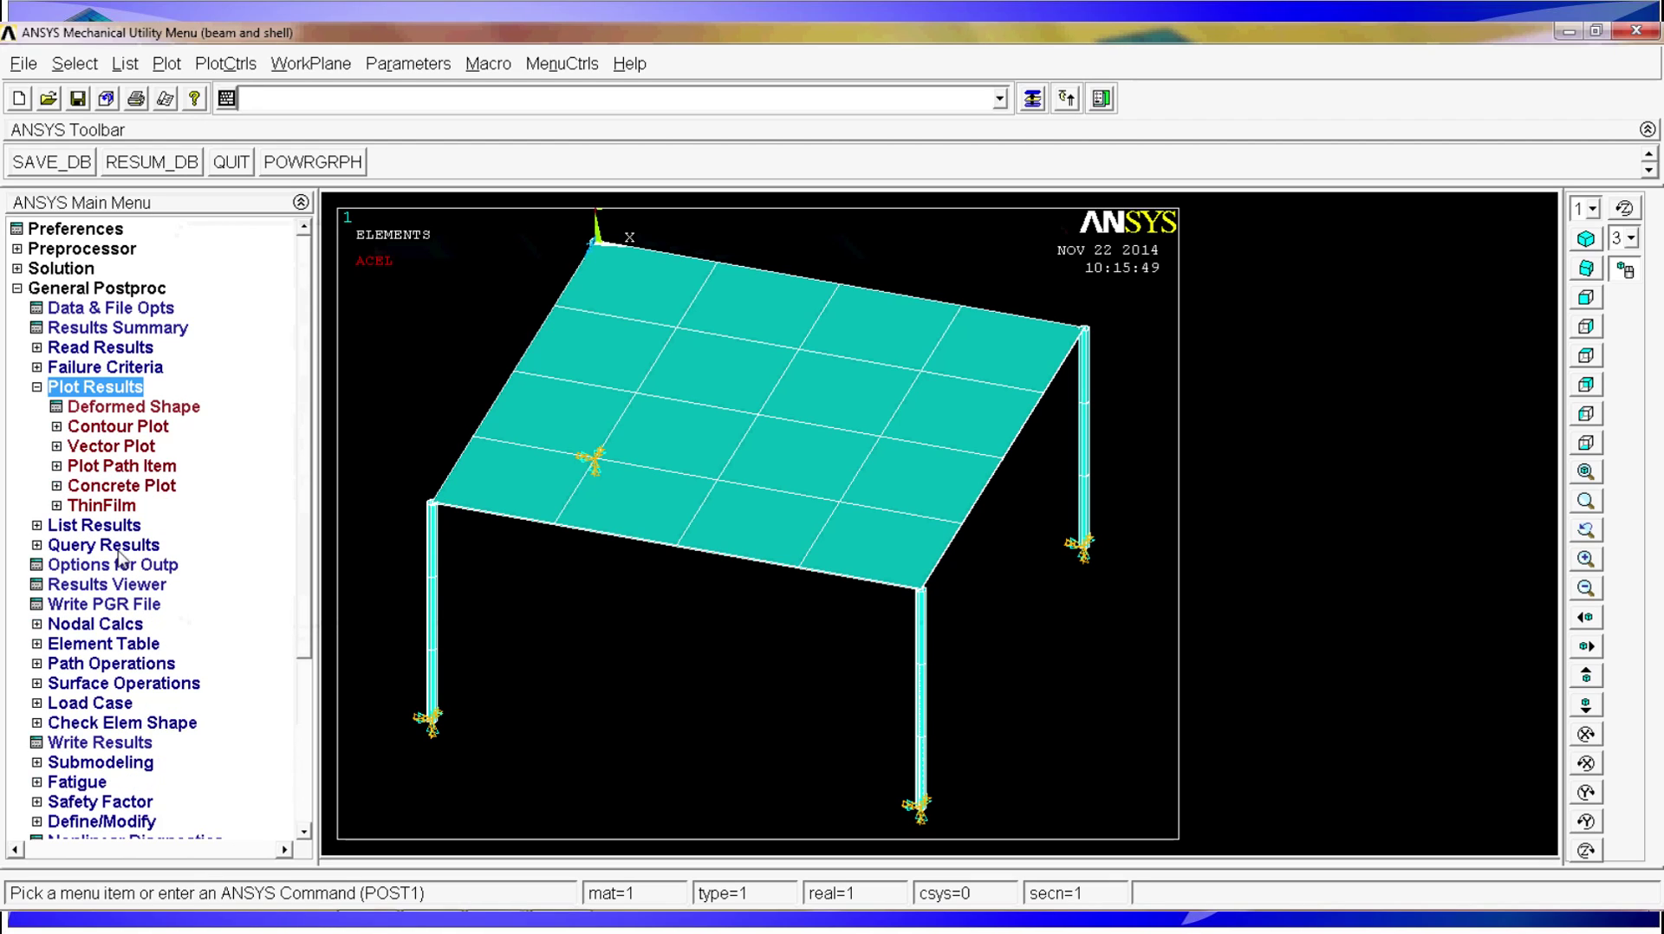
pyautogui.click(151, 429)
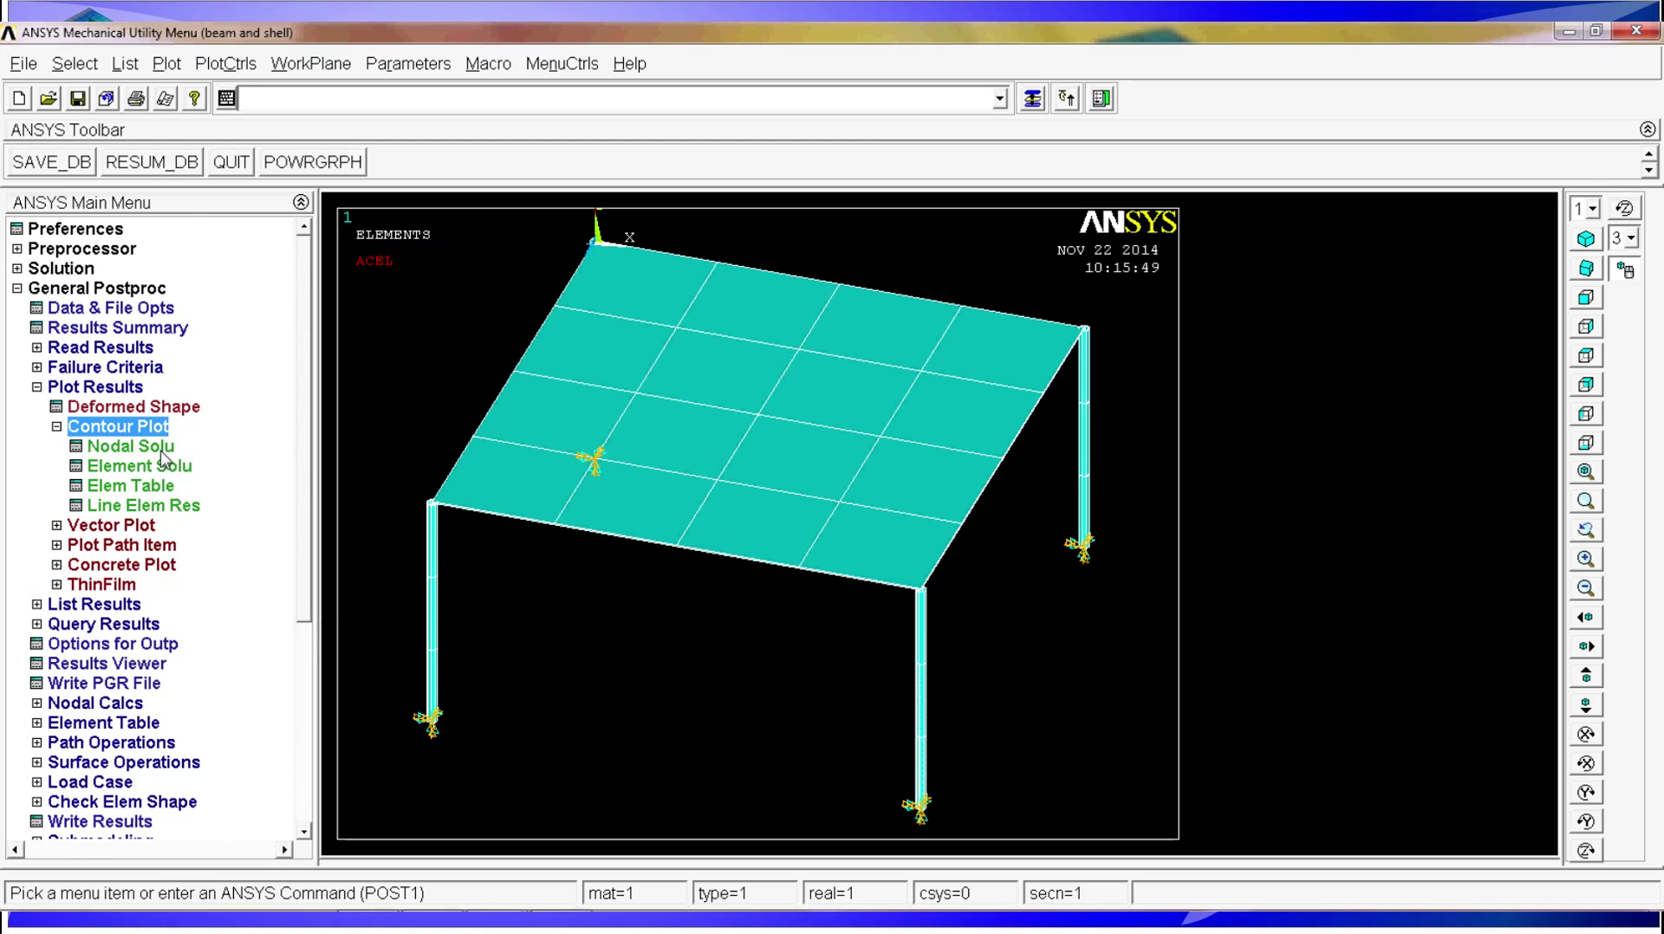
pyautogui.click(161, 449)
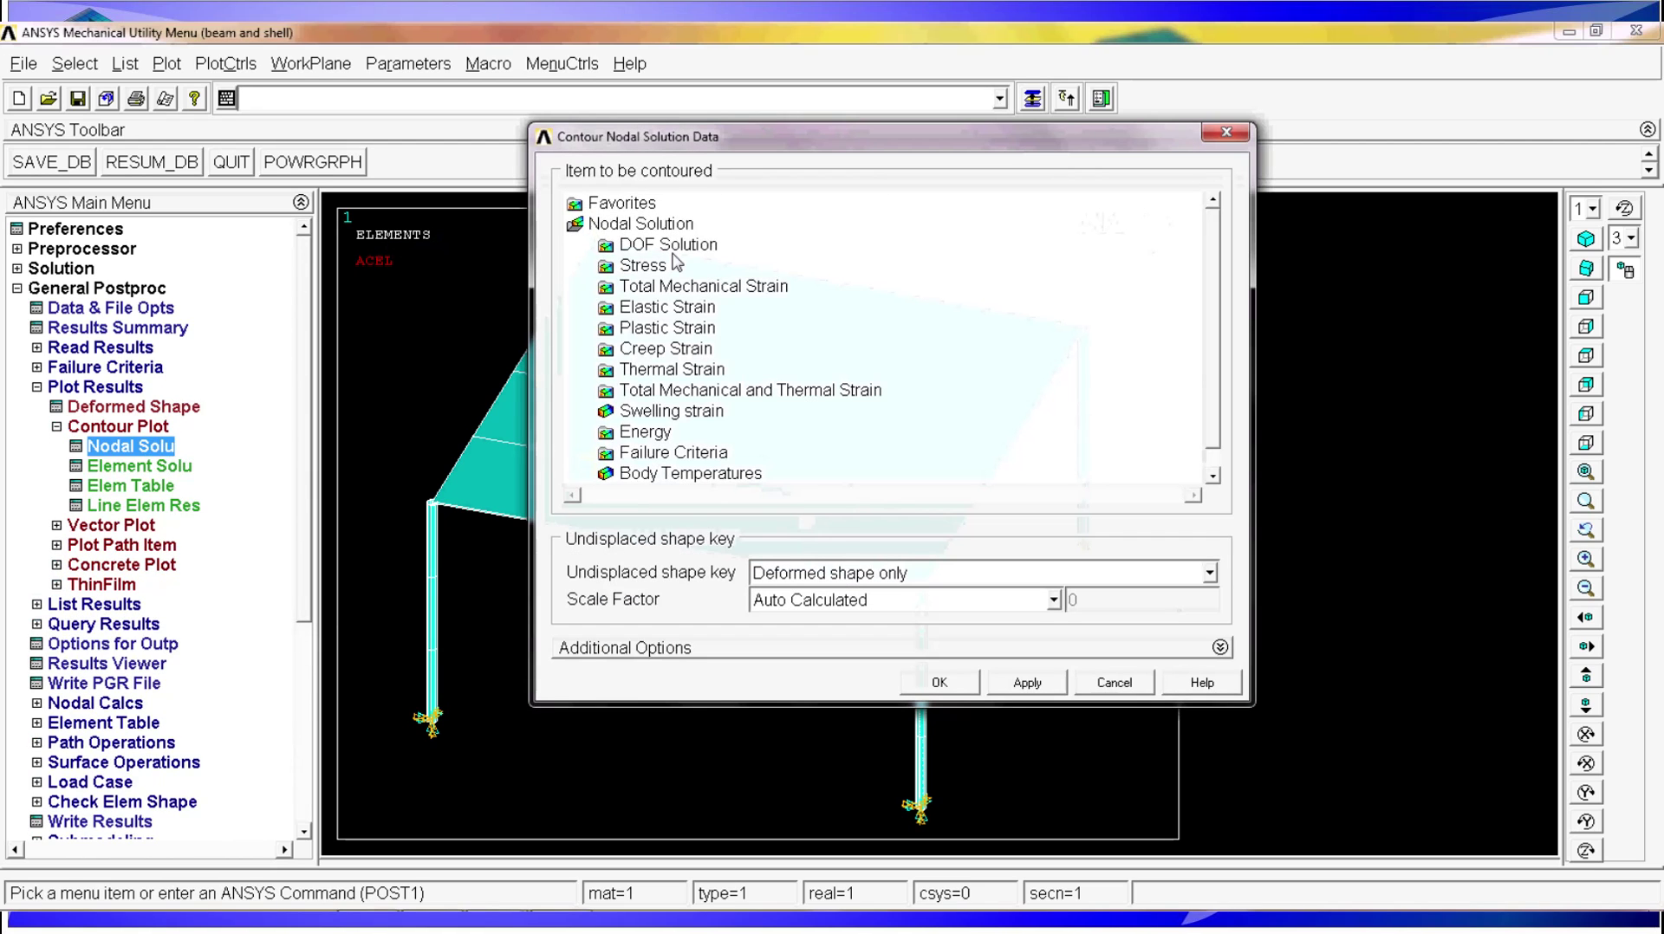
pyautogui.click(674, 250)
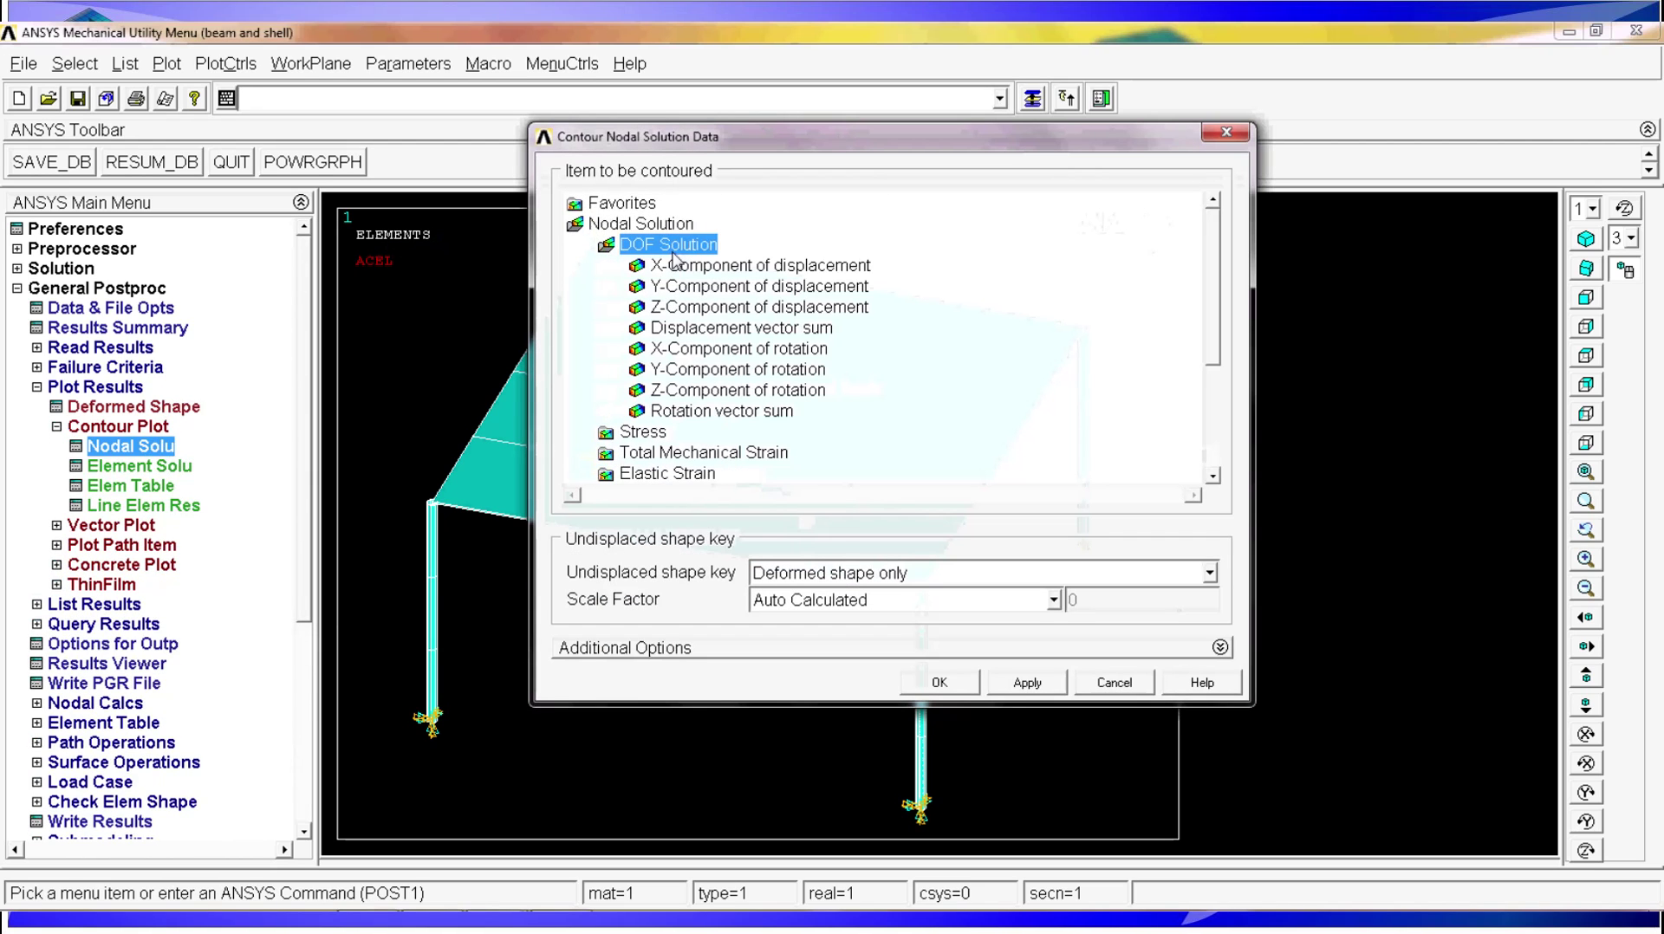
pyautogui.click(747, 331)
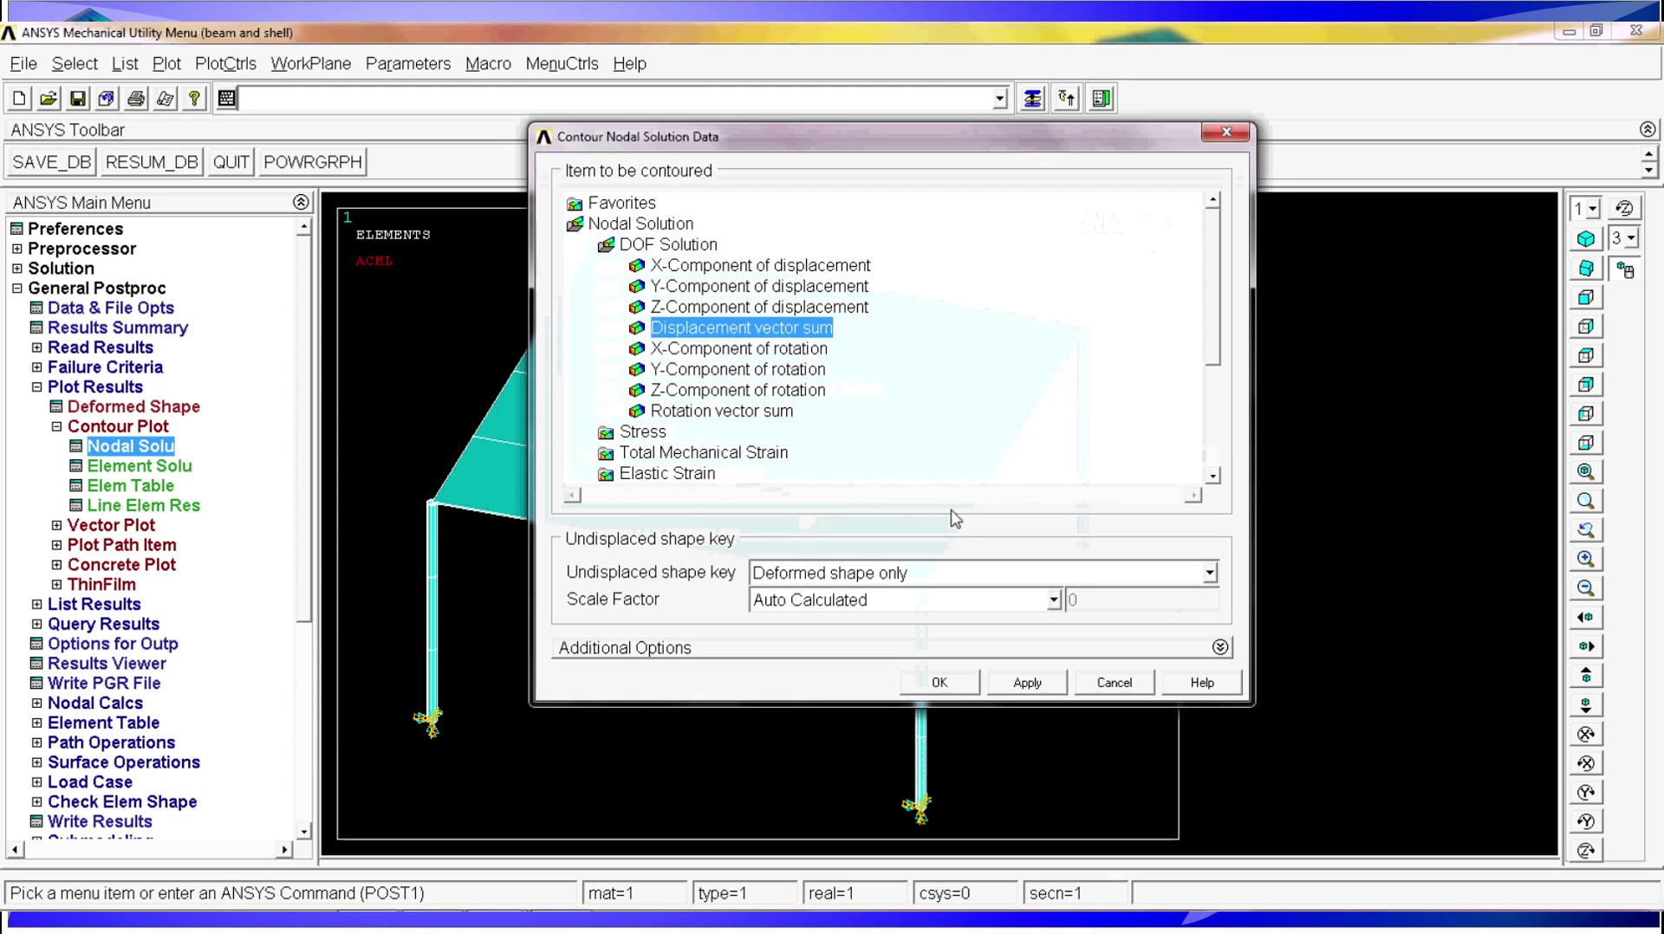
pyautogui.click(941, 683)
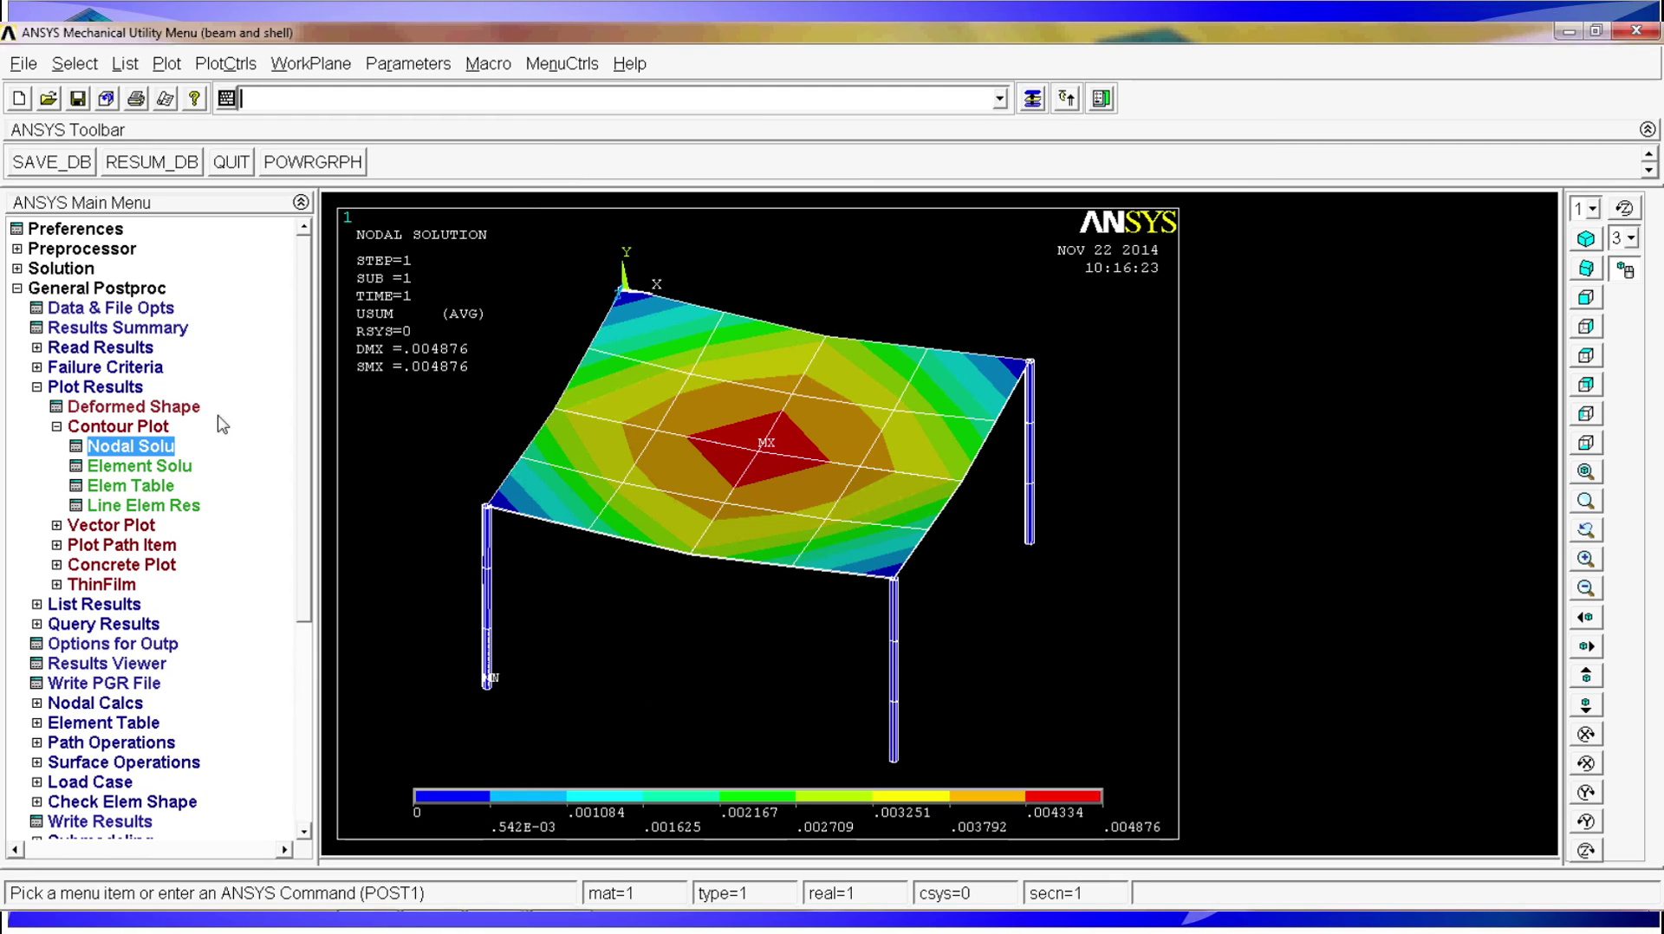
pyautogui.keyDown('ctrl'); pyautogui.moveTo(851, 610); pyautogui.dragTo(762, 364, button='right'); pyautogui.keyUp('ctrl')
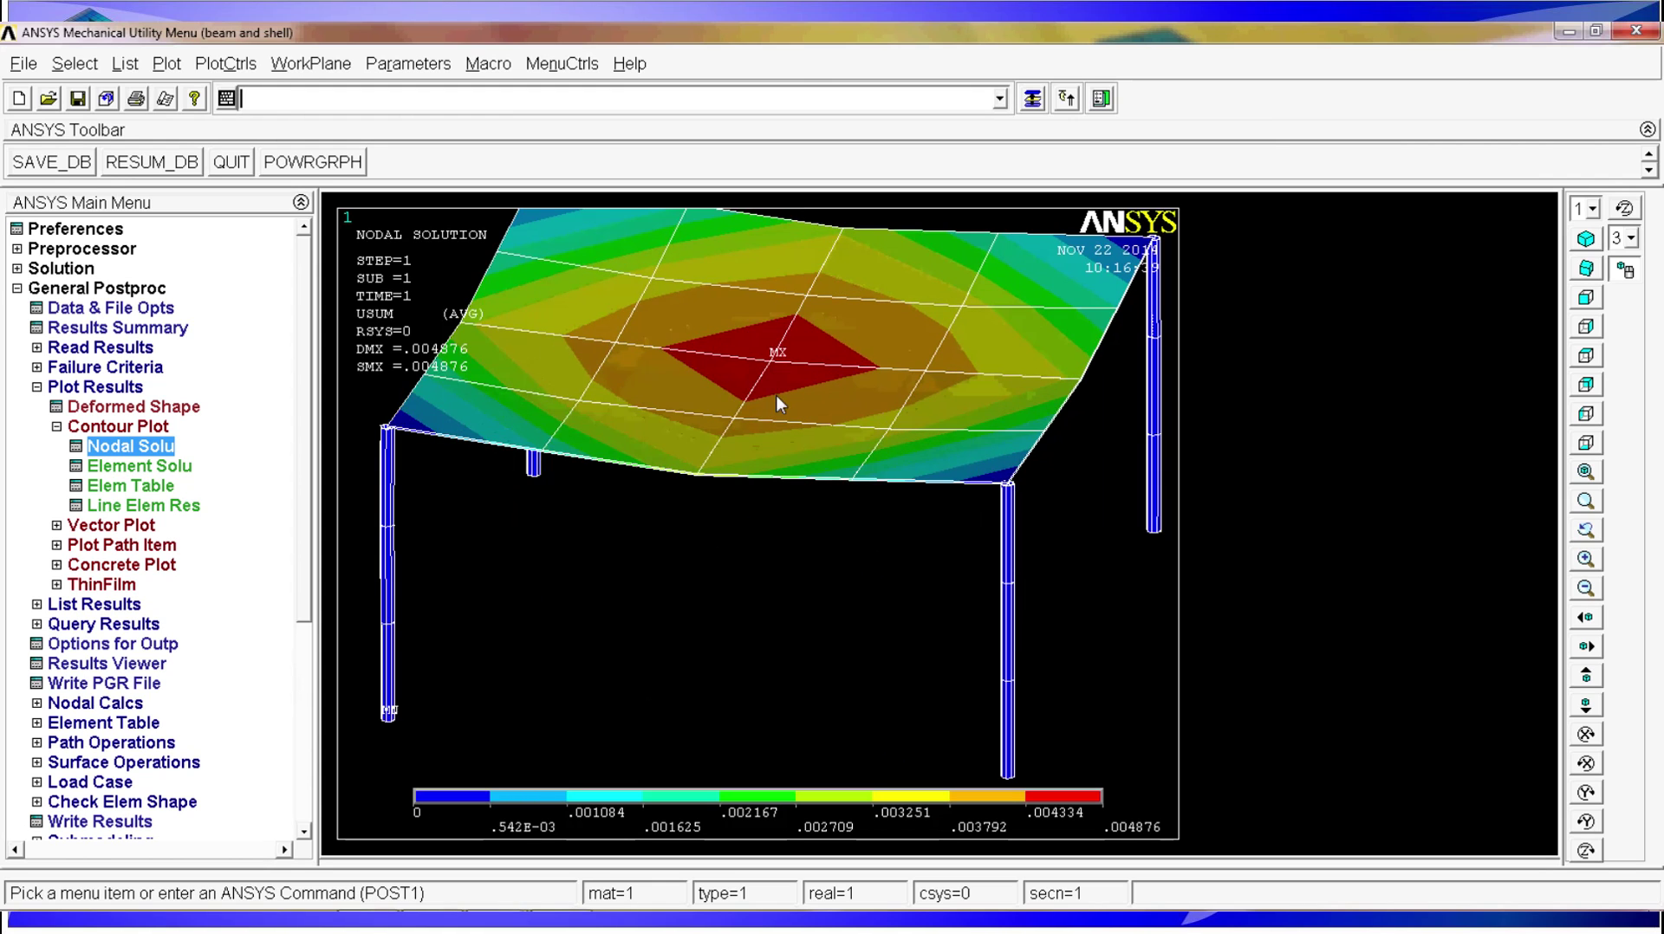
pyautogui.keyDown('ctrl'); pyautogui.moveTo(858, 590); pyautogui.dragTo(854, 635, button='right'); pyautogui.keyUp('ctrl')
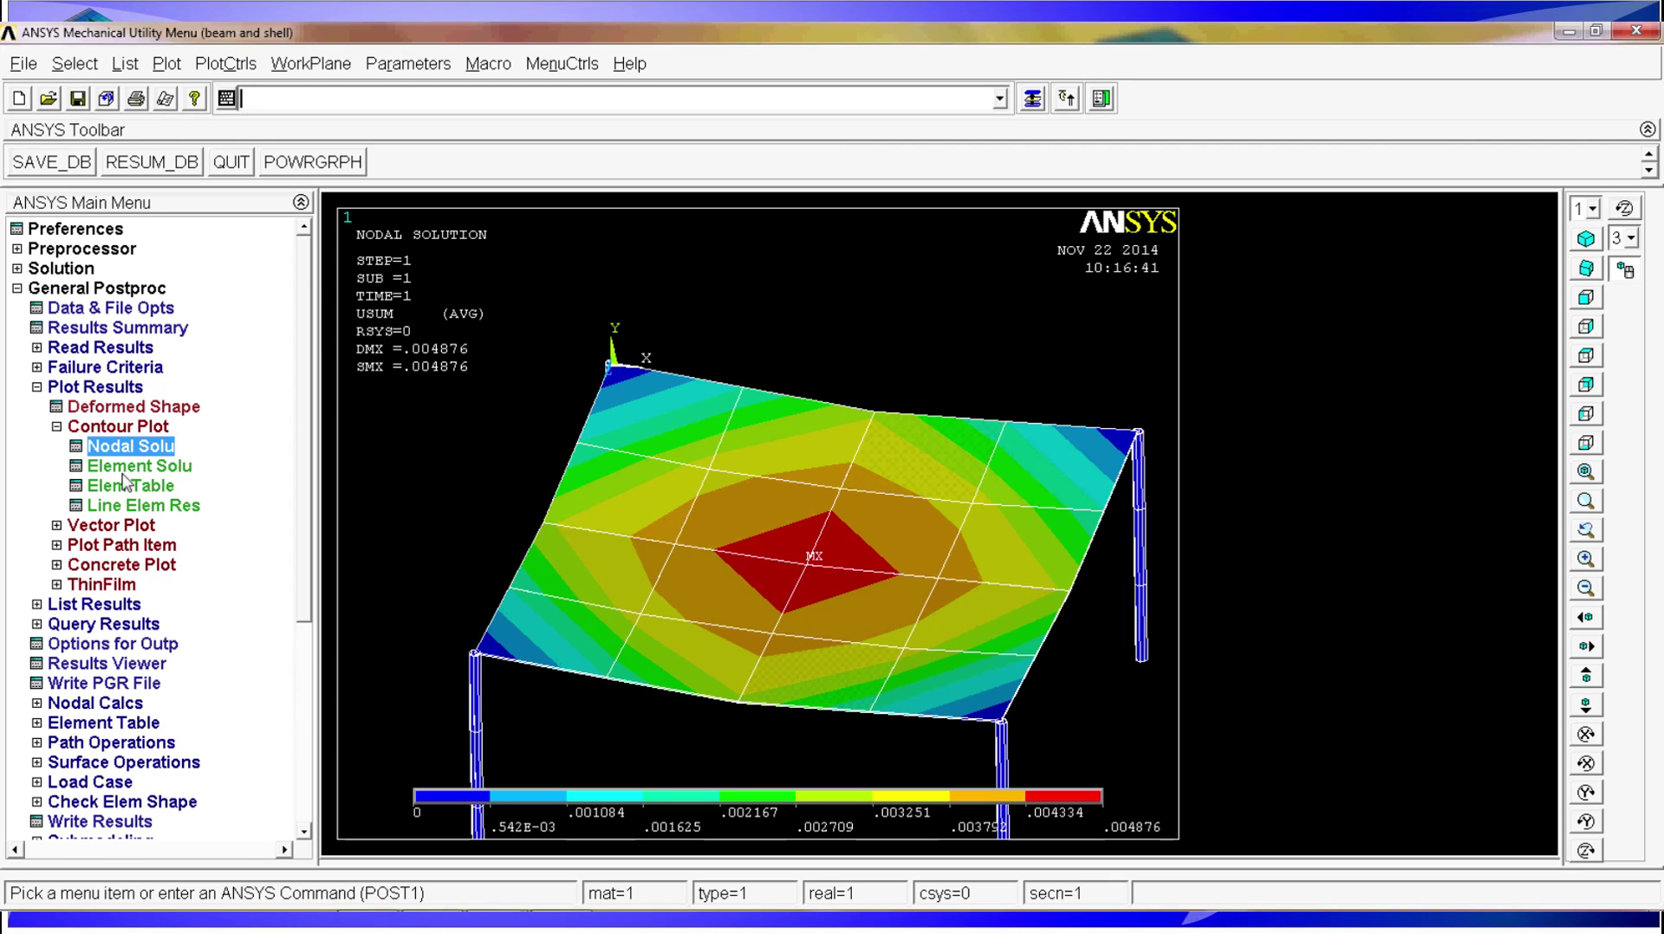
# Plot the von Mises stress as a nodal solution contour on the deformed shape only
pyautogui.click(139, 447)
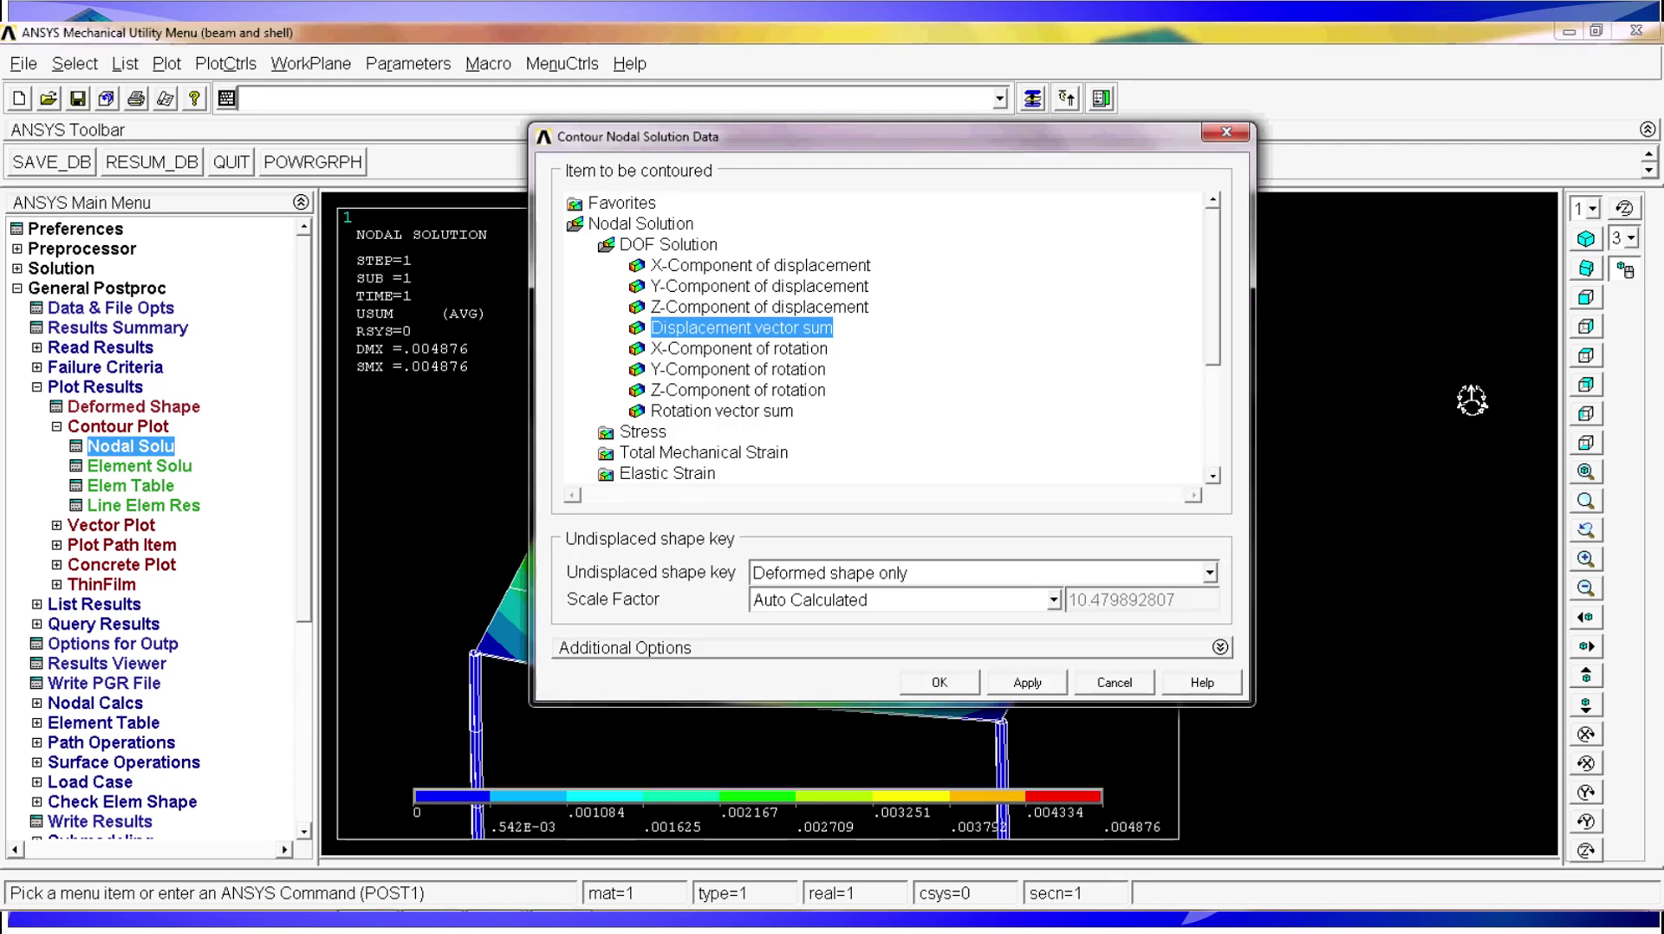
pyautogui.doubleClick(665, 434)
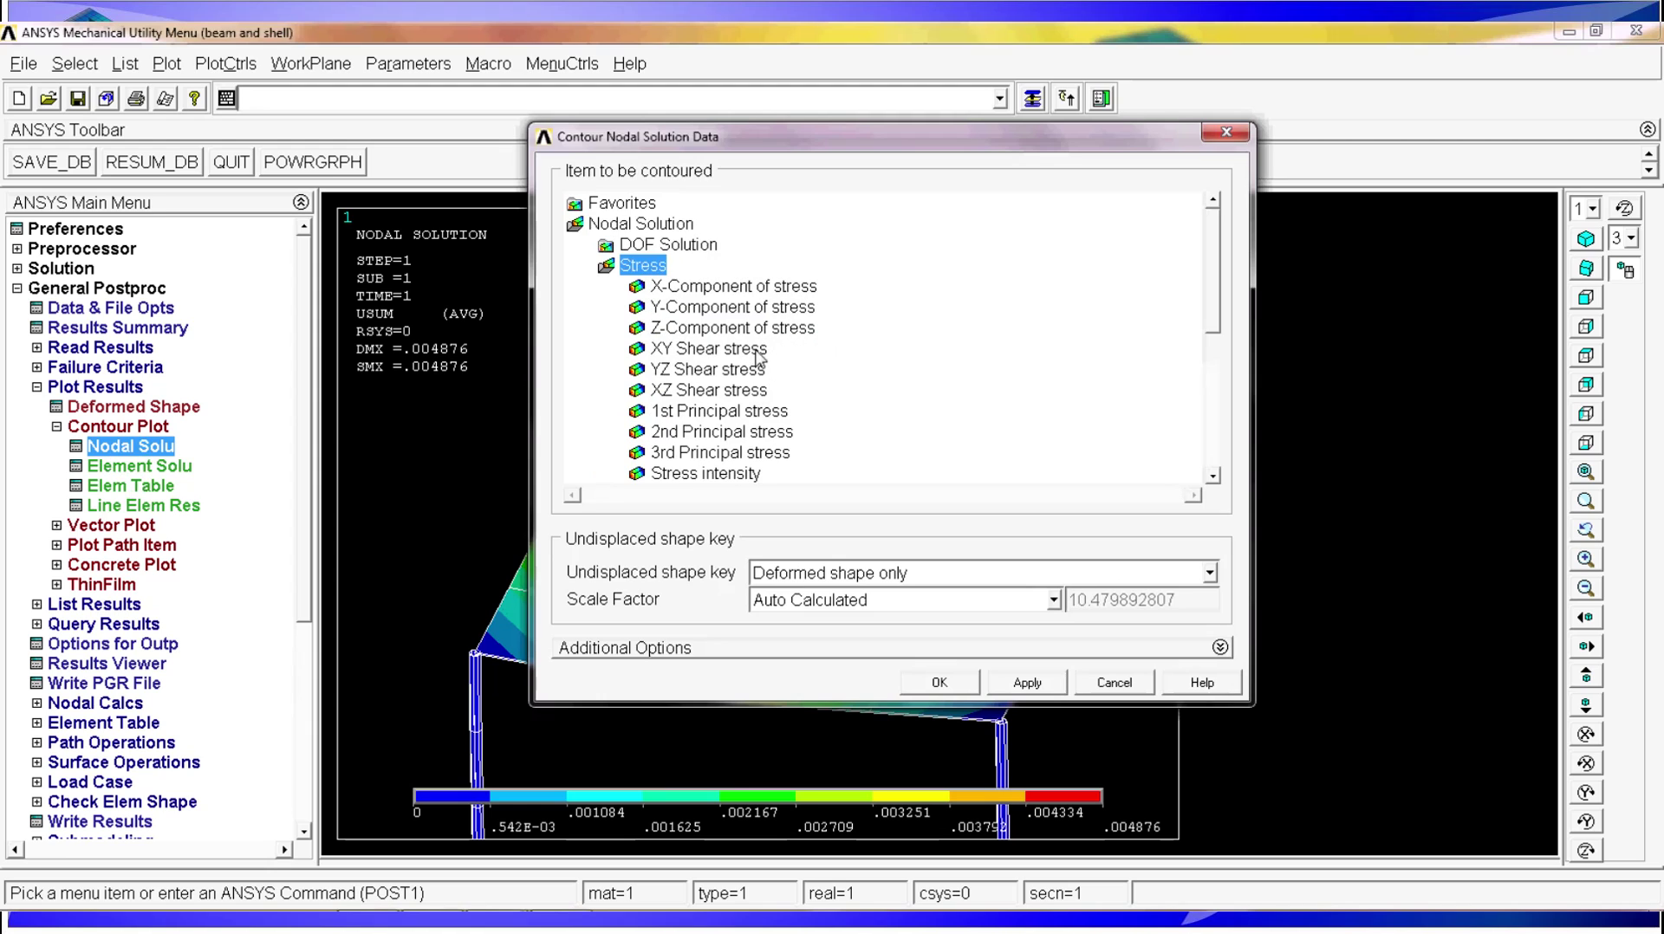
pyautogui.click(735, 473)
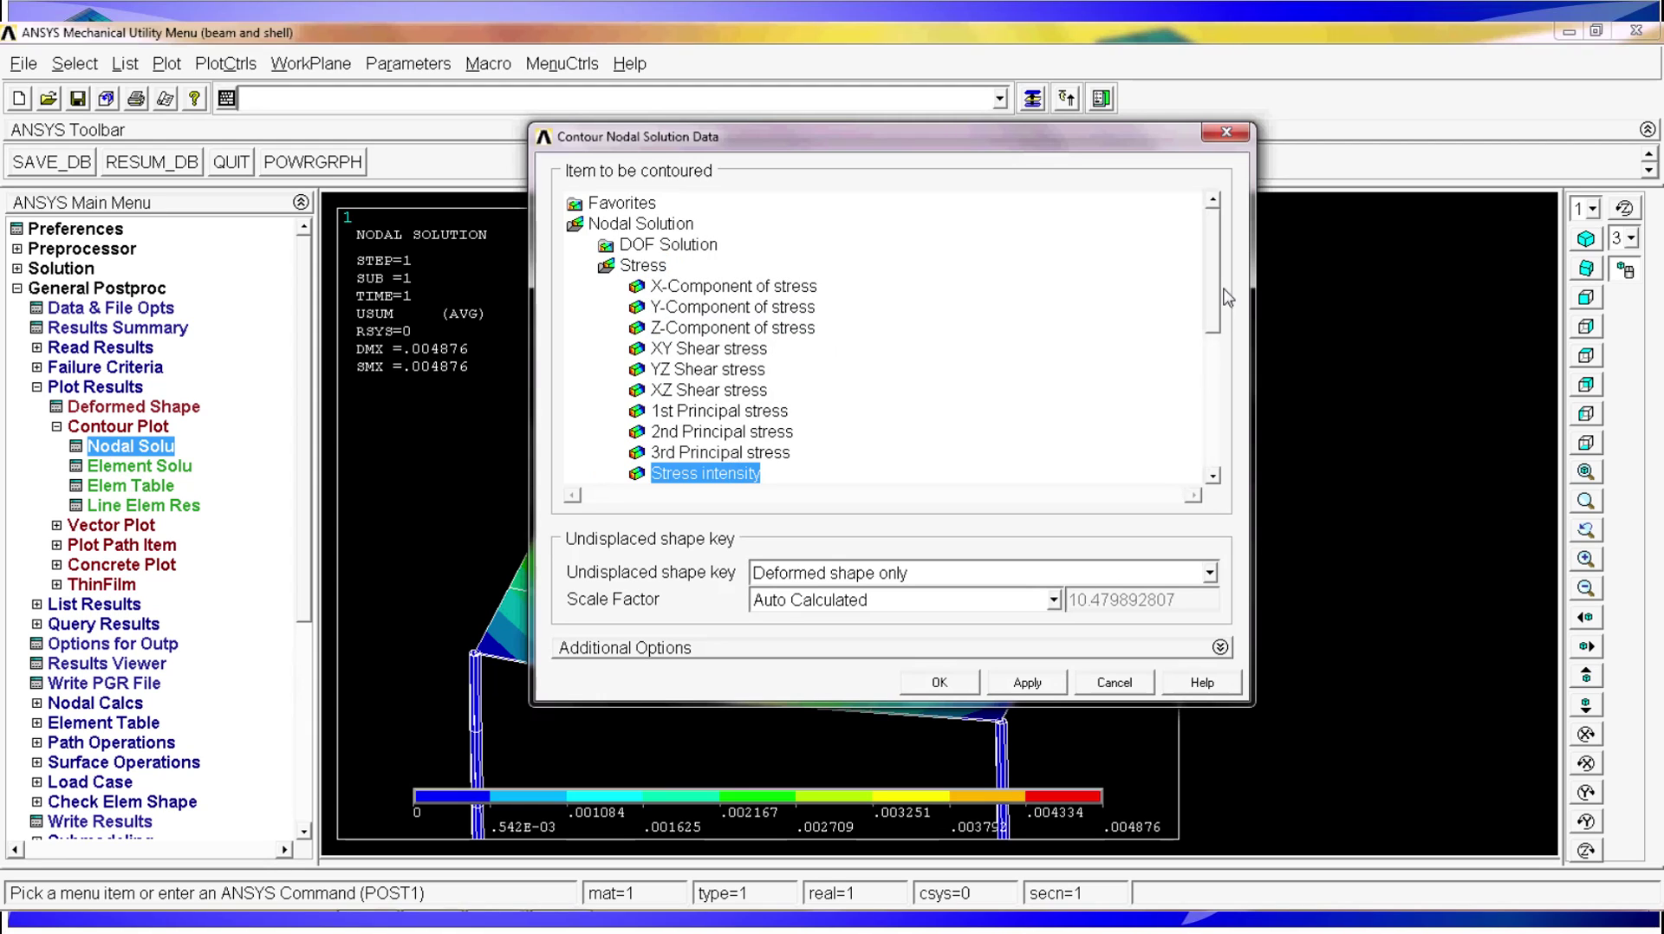
pyautogui.scroll(-2, 1227, 299)
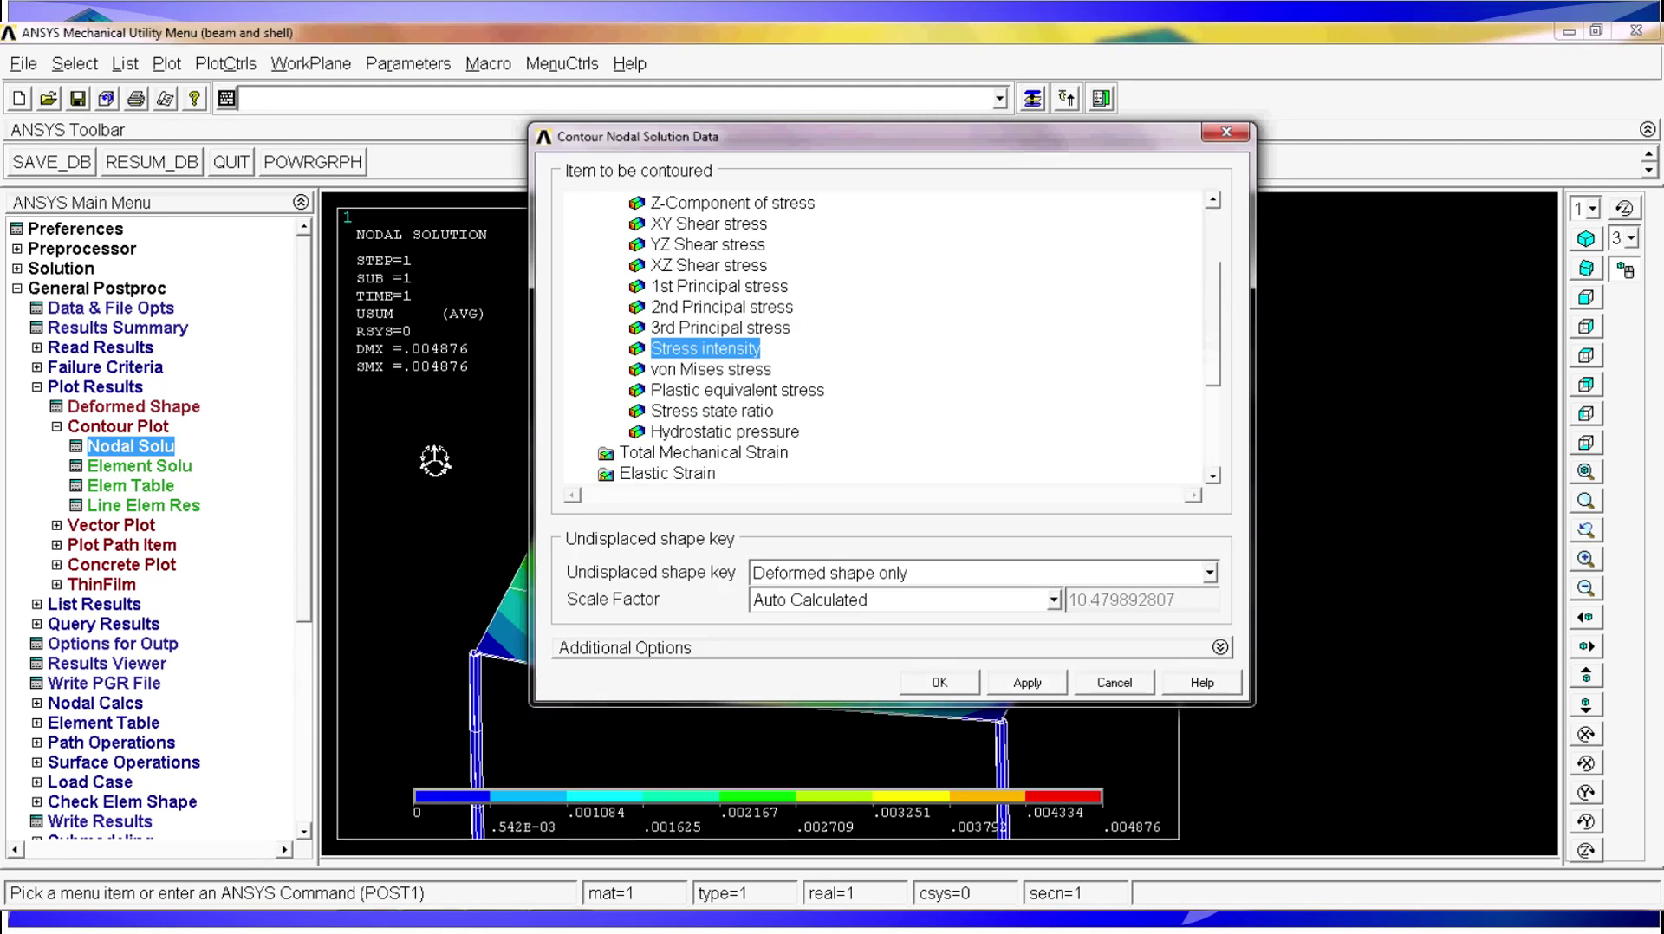
pyautogui.click(711, 369)
pyautogui.click(932, 682)
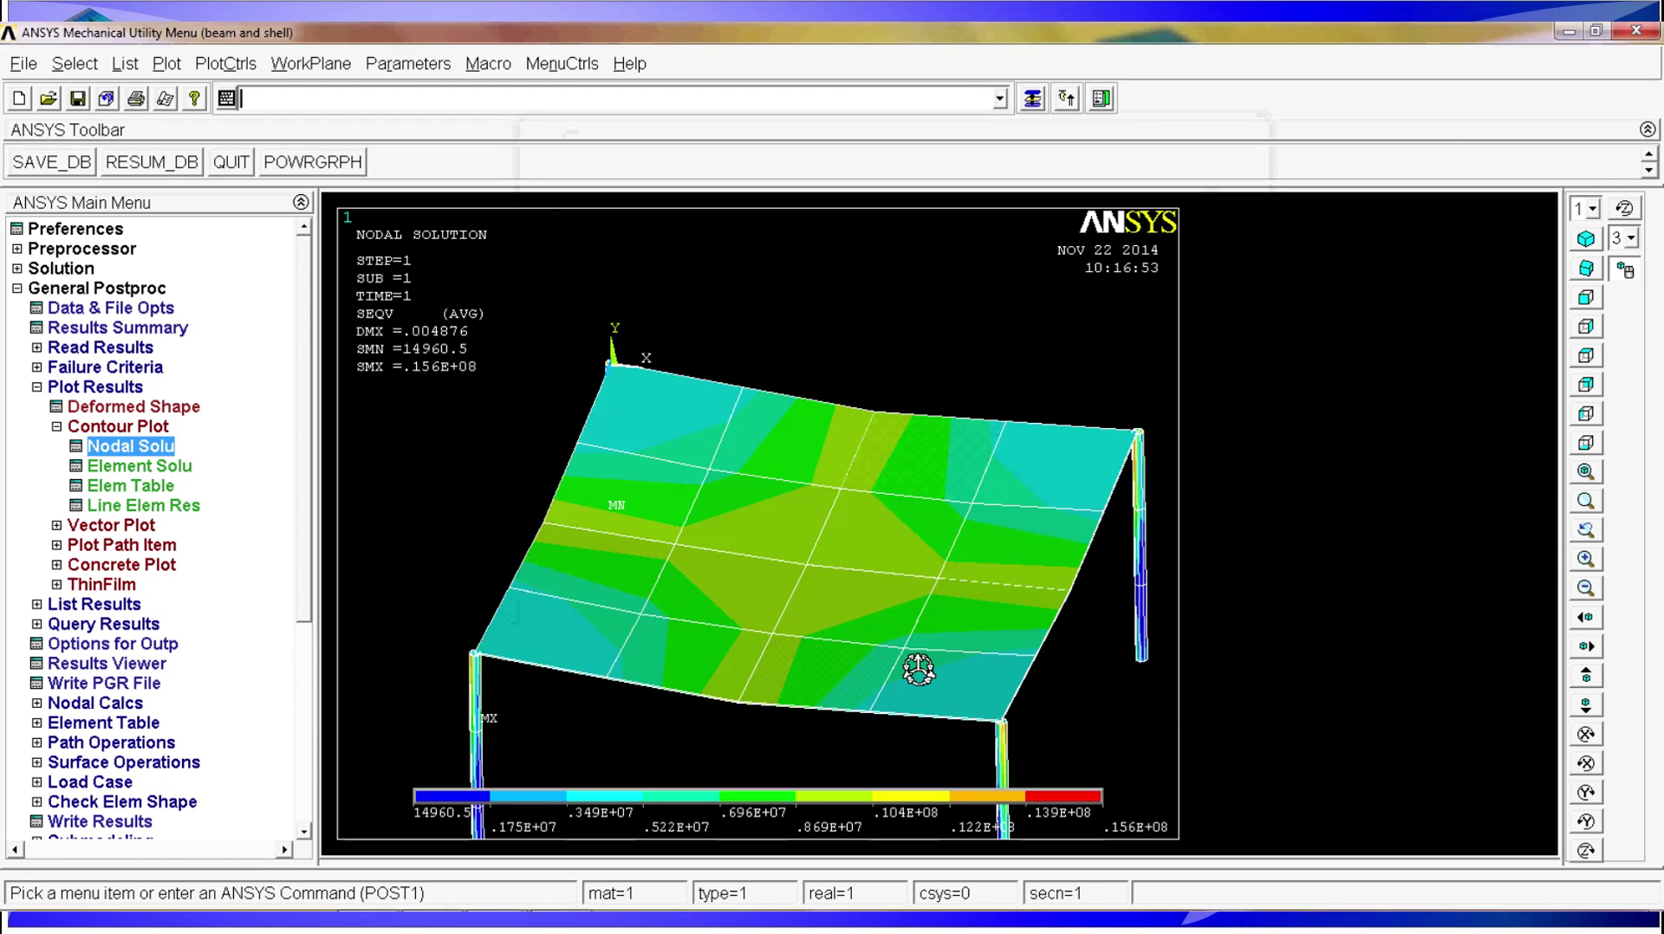
# Examine the von Mises stress distribution across the tabletop and closely at the joint between a leg and the tabletop
pyautogui.keyDown('ctrl'); pyautogui.moveTo(918, 669); pyautogui.dragTo(830, 660, button='right'); pyautogui.keyUp('ctrl')
pyautogui.scroll(3, 1161, 654)
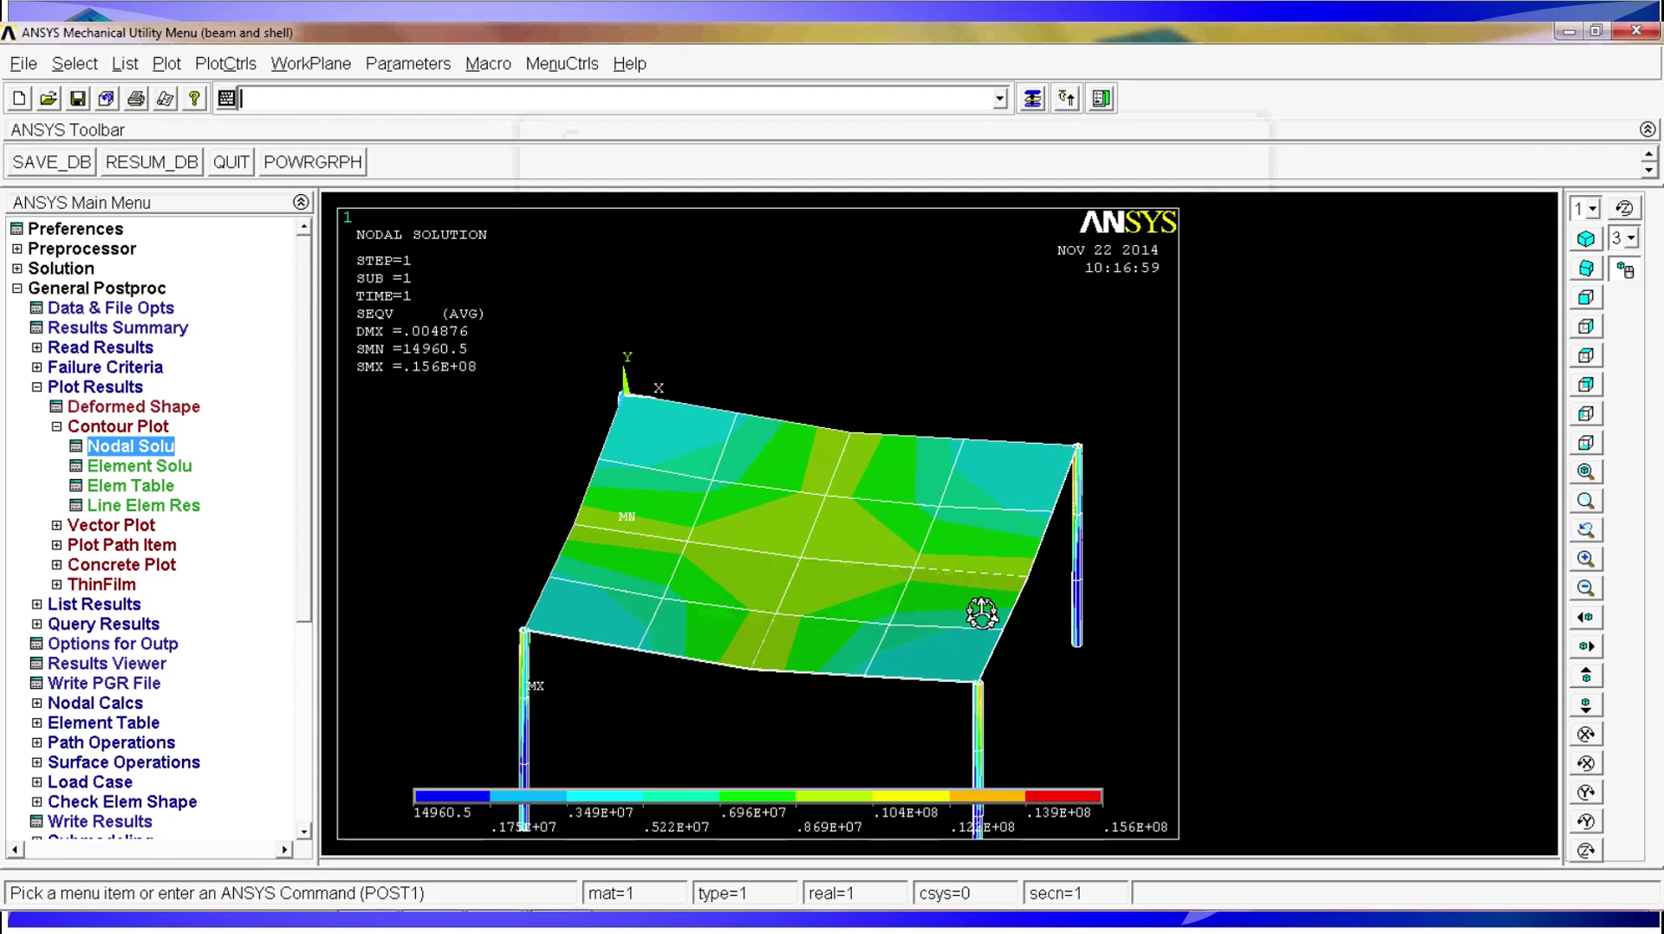
pyautogui.scroll(2, 892, 648)
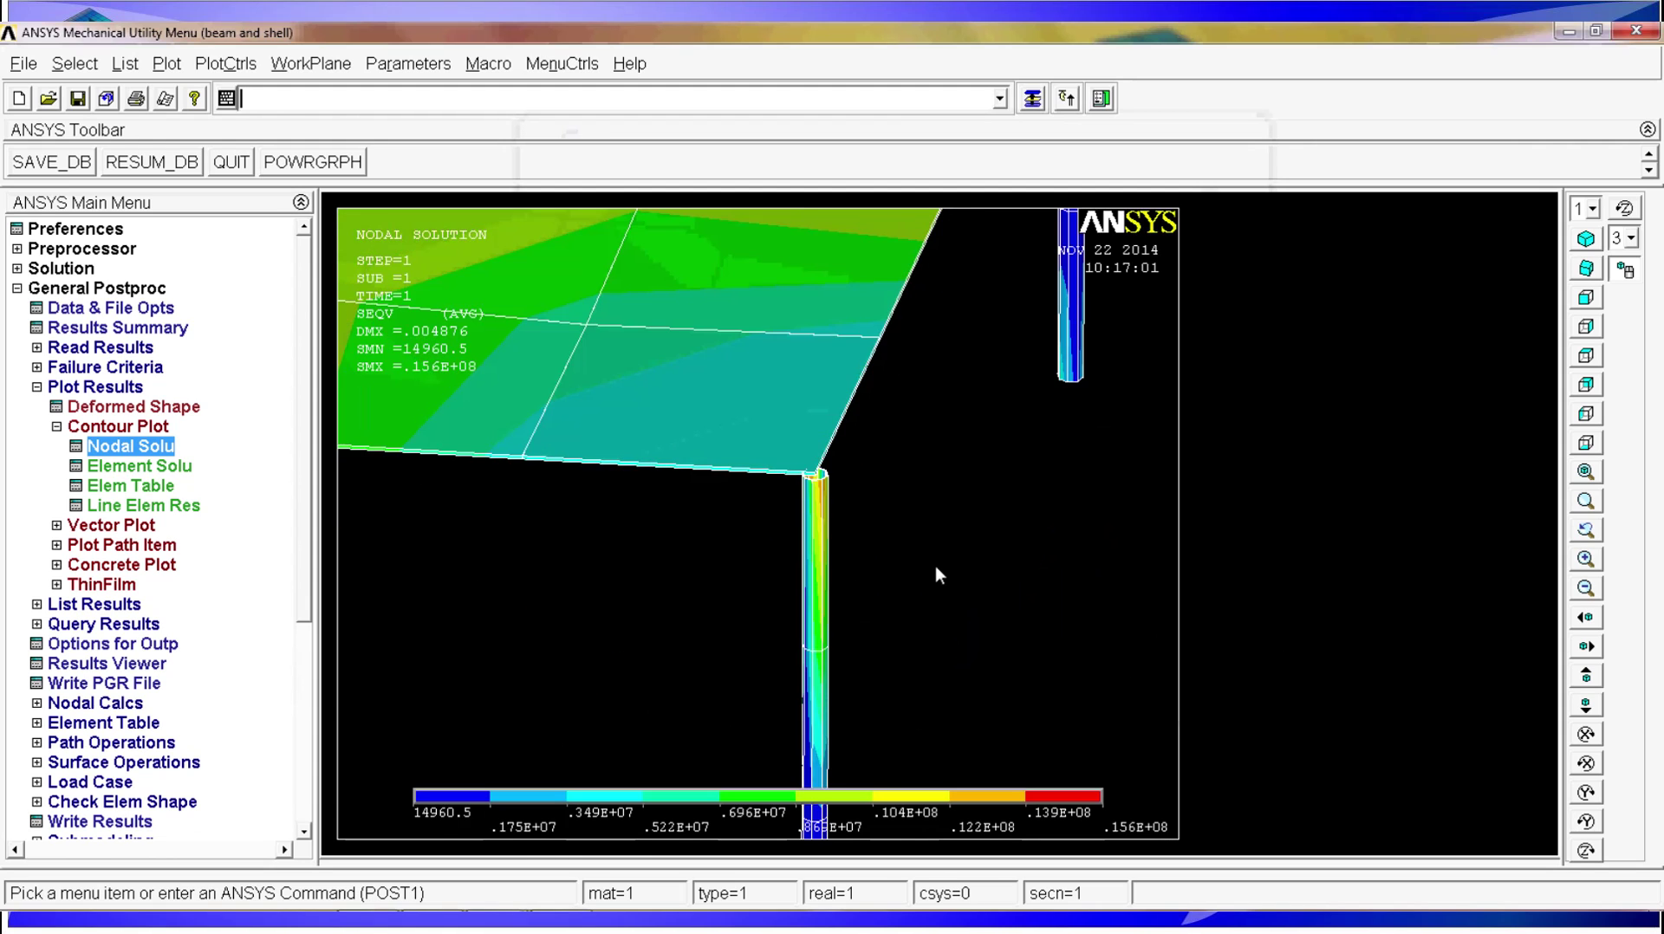
pyautogui.scroll(2, 934, 565)
pyautogui.scroll(4, 934, 559)
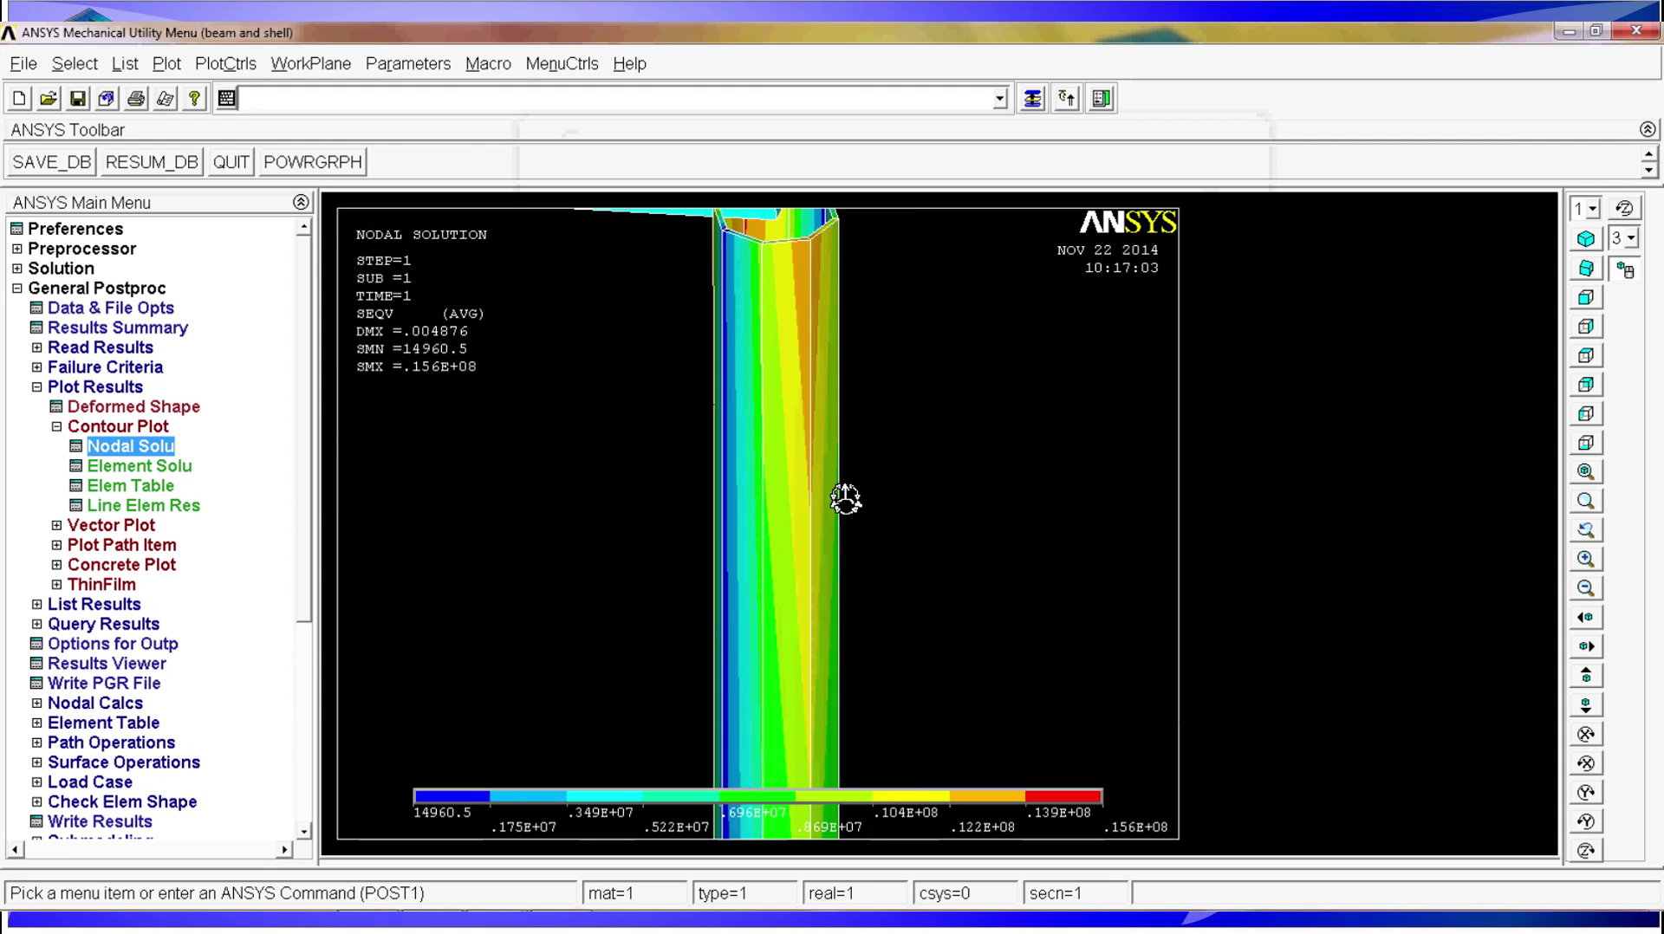
pyautogui.scroll(-2, 898, 454)
pyautogui.scroll(-4, 876, 515)
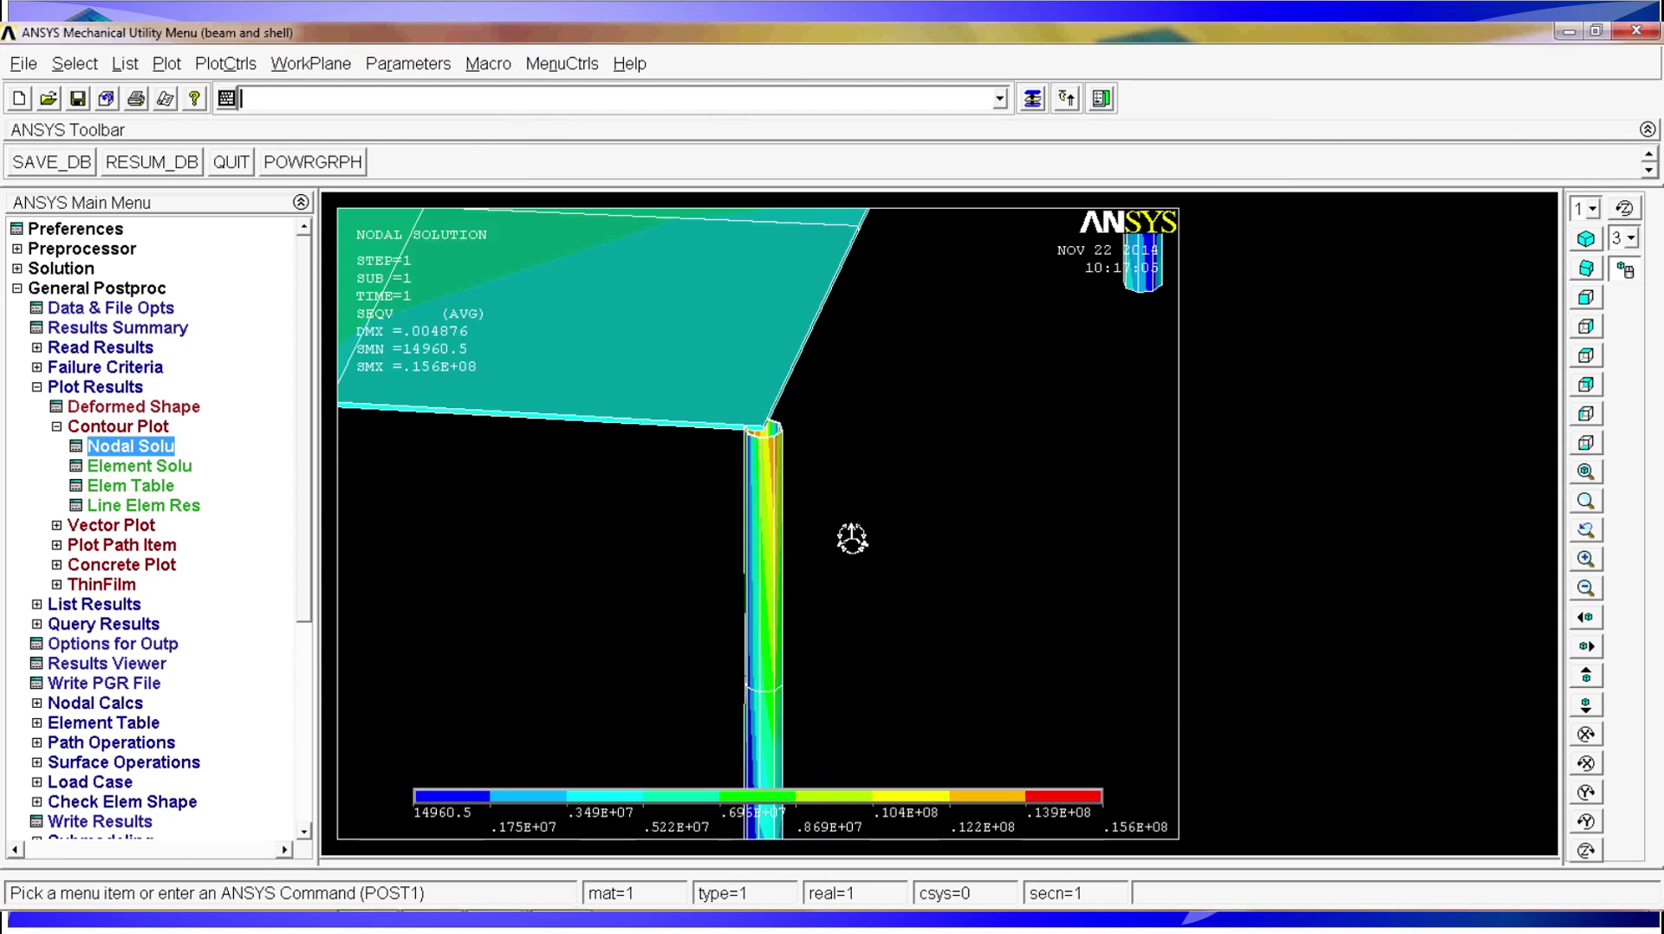
pyautogui.keyDown('ctrl'); pyautogui.moveTo(780, 556); pyautogui.dragTo(699, 445, button='right'); pyautogui.keyUp('ctrl')
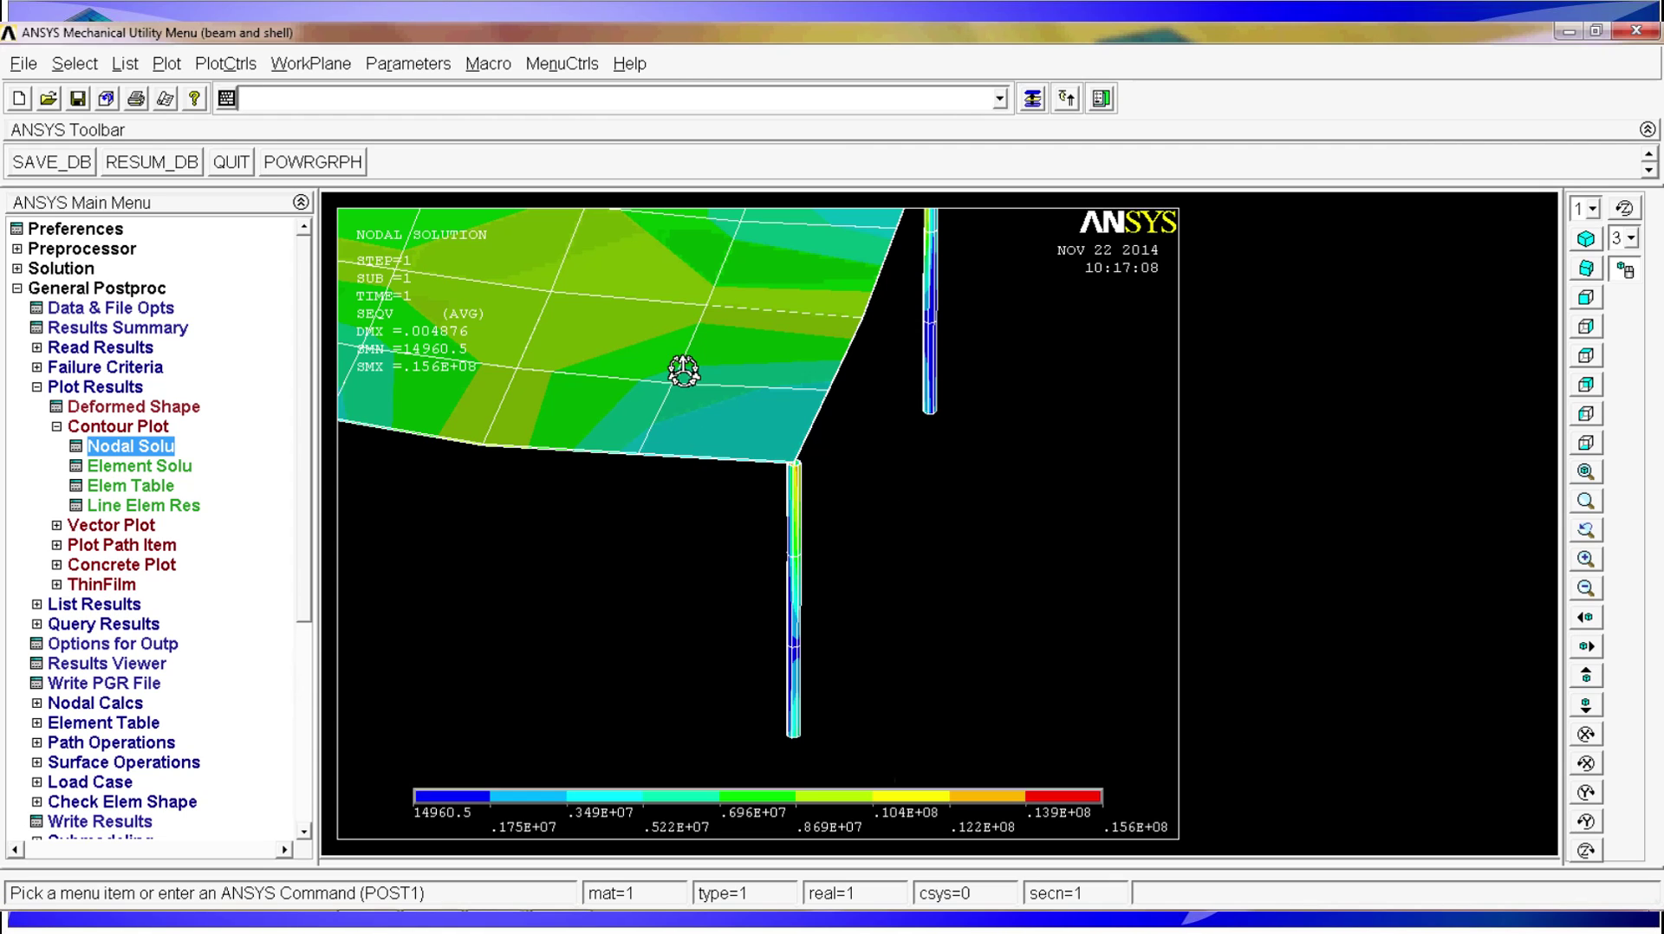
pyautogui.keyDown('ctrl'); pyautogui.moveTo(679, 367); pyautogui.dragTo(744, 525, button='right'); pyautogui.keyUp('ctrl')
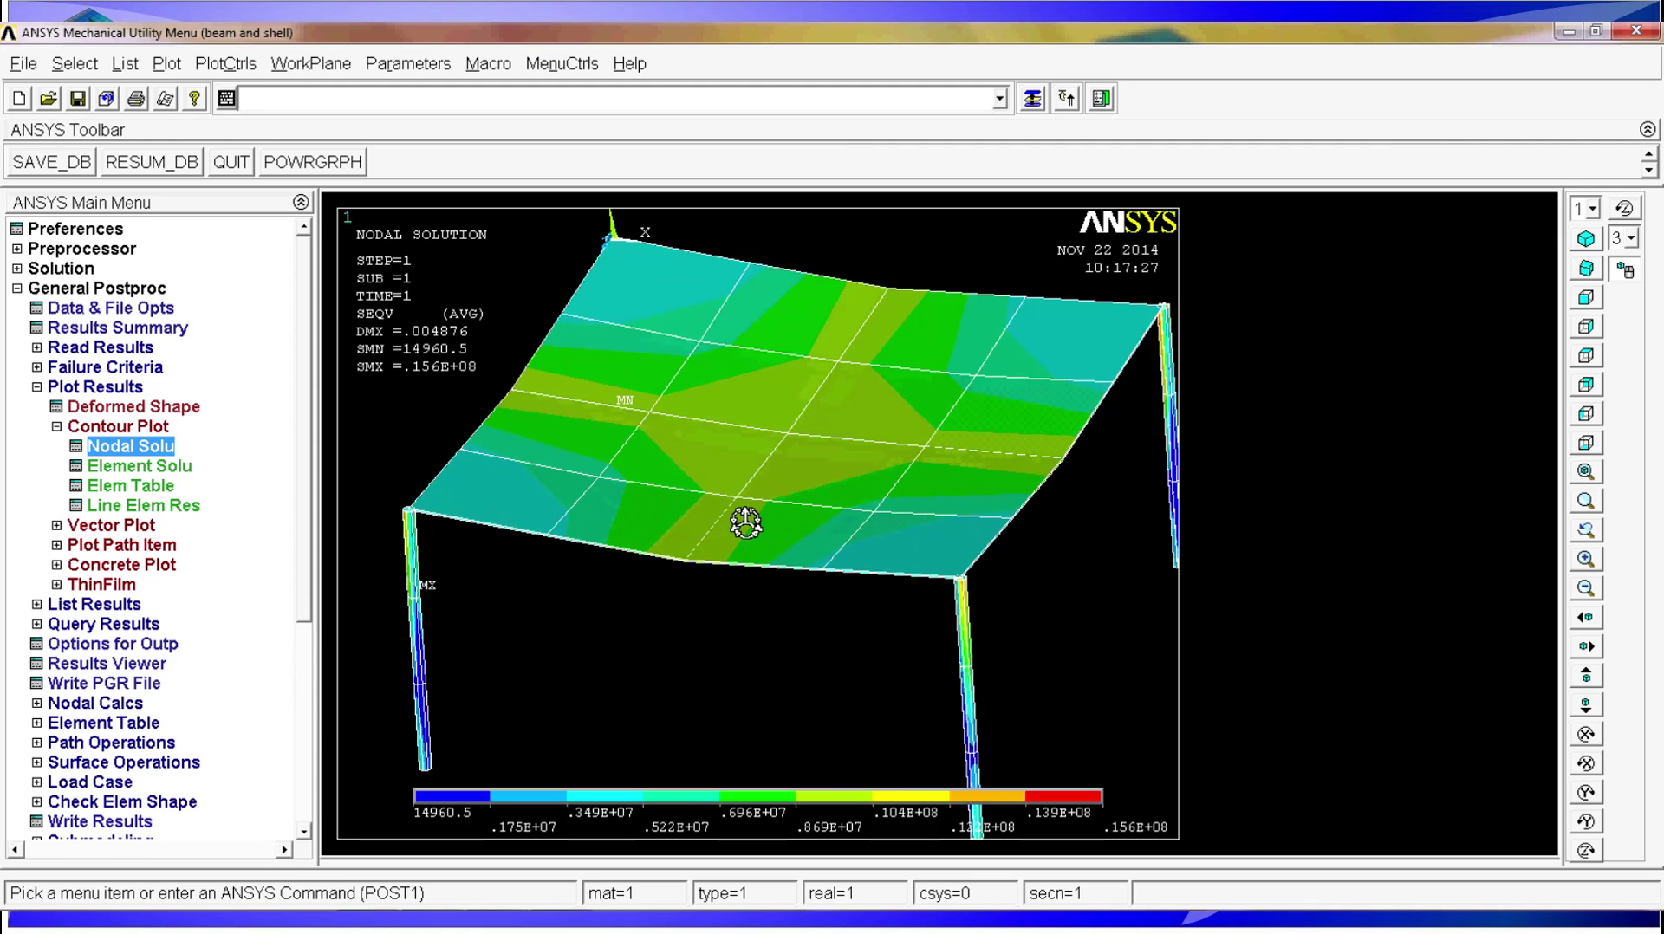
pyautogui.keyDown('ctrl'); pyautogui.moveTo(746, 521); pyautogui.dragTo(743, 539, button='right'); pyautogui.keyUp('ctrl')
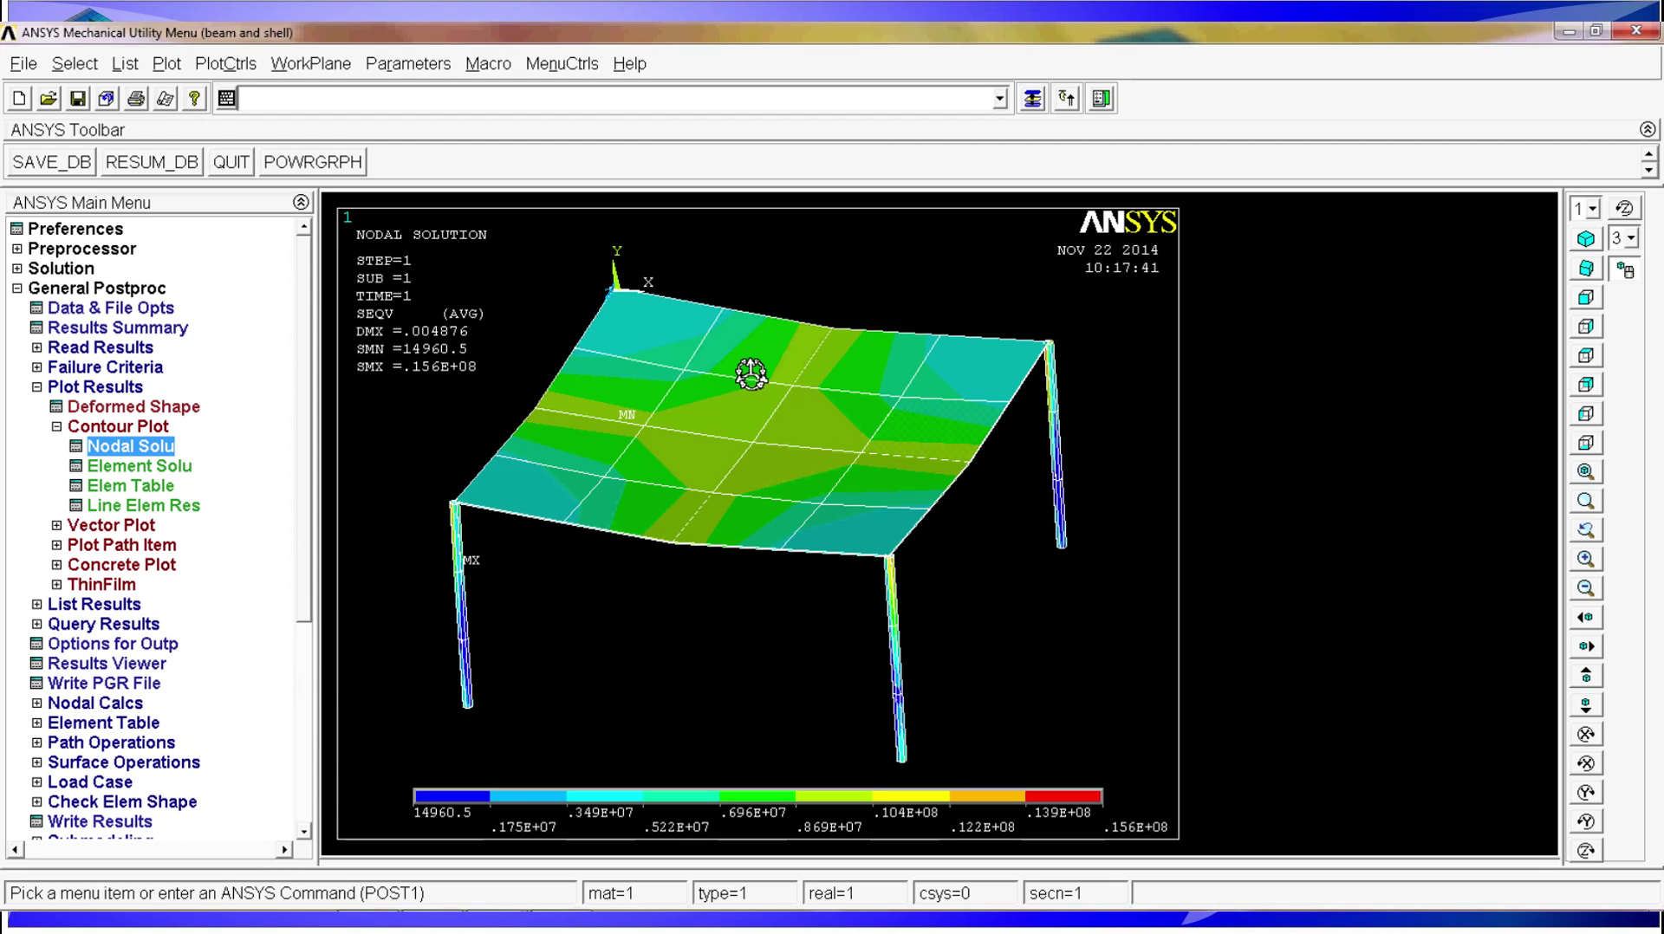
# Exit ANSYS with the Quit - No Save! option
pyautogui.click(231, 162)
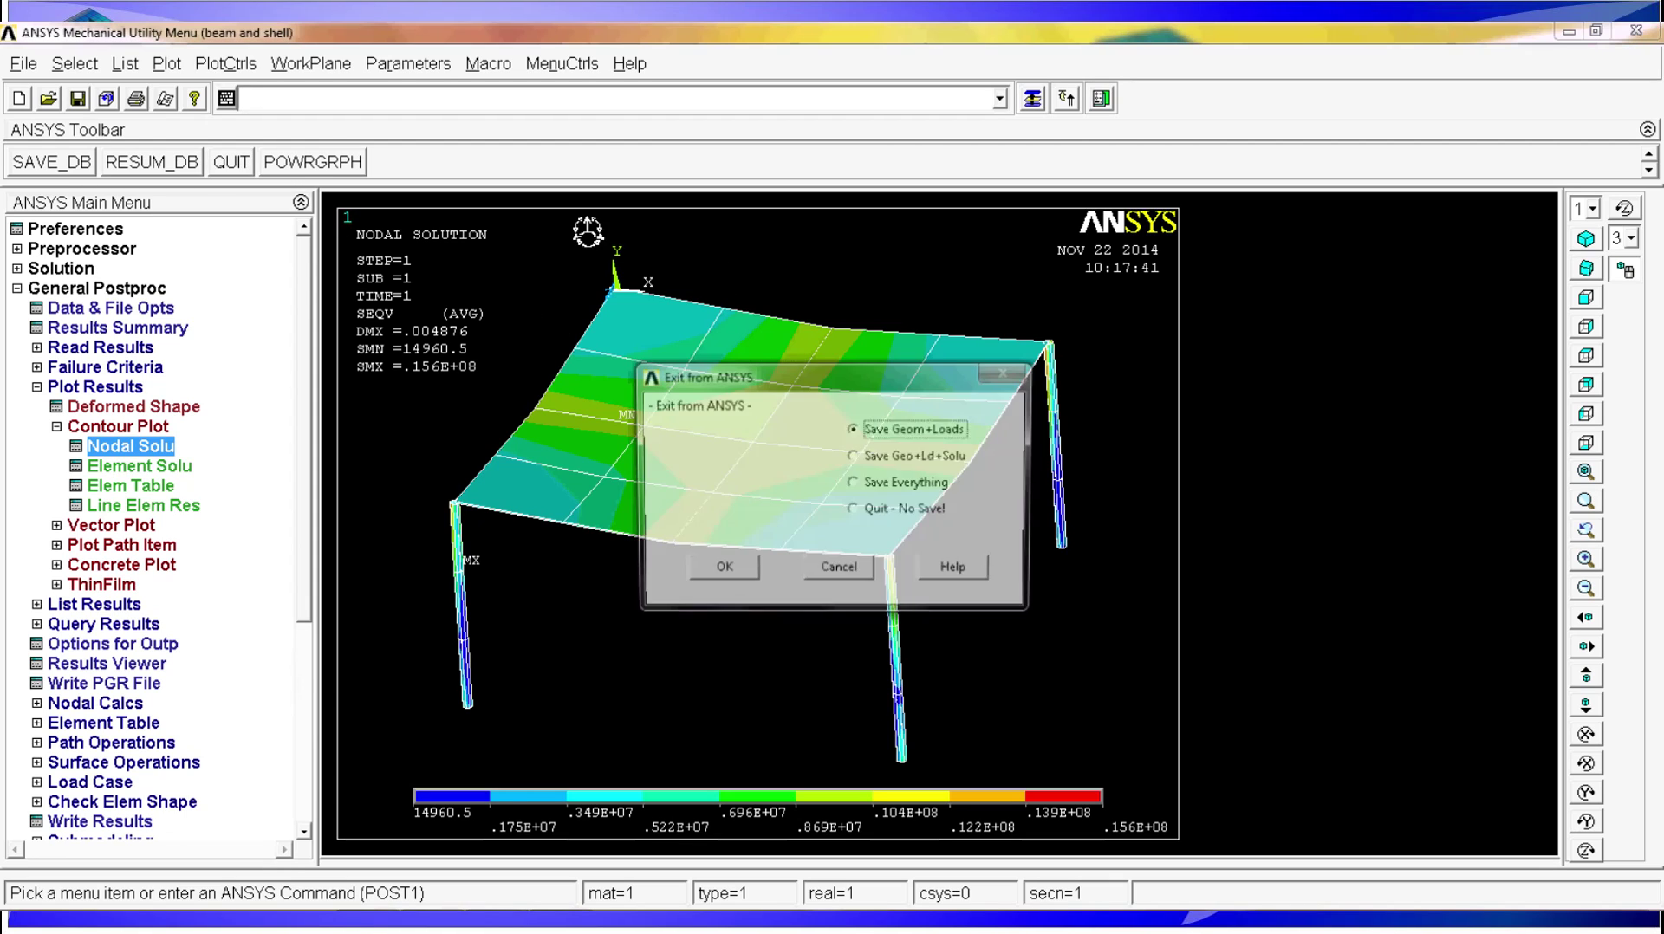
pyautogui.click(893, 509)
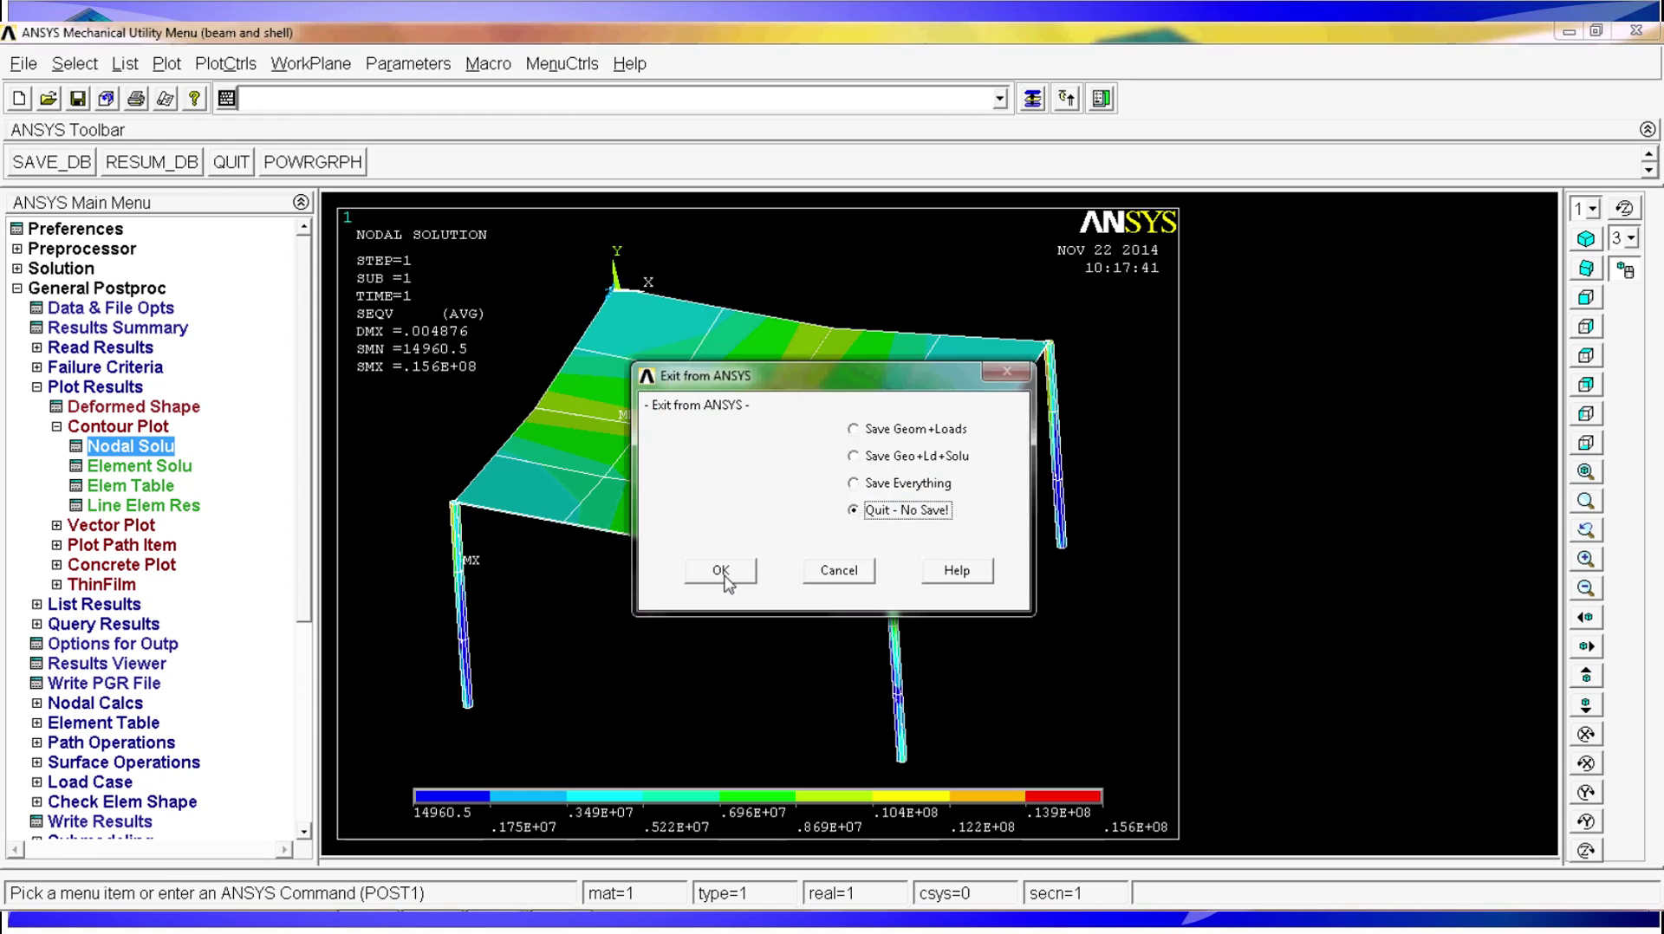